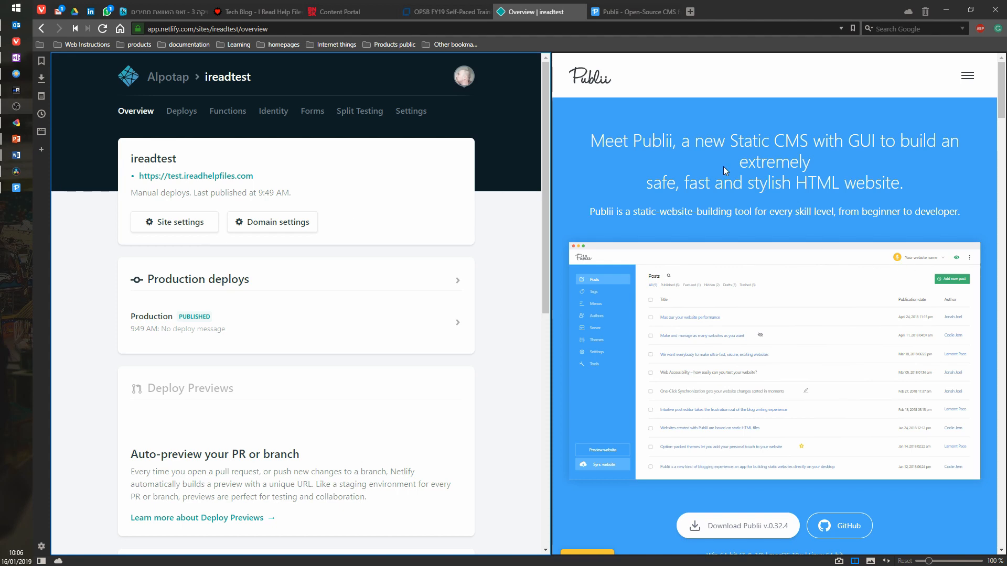
# Open Docs from the getpublii.com menu and widen the docs pane to show every topic
pyautogui.click(967, 77)
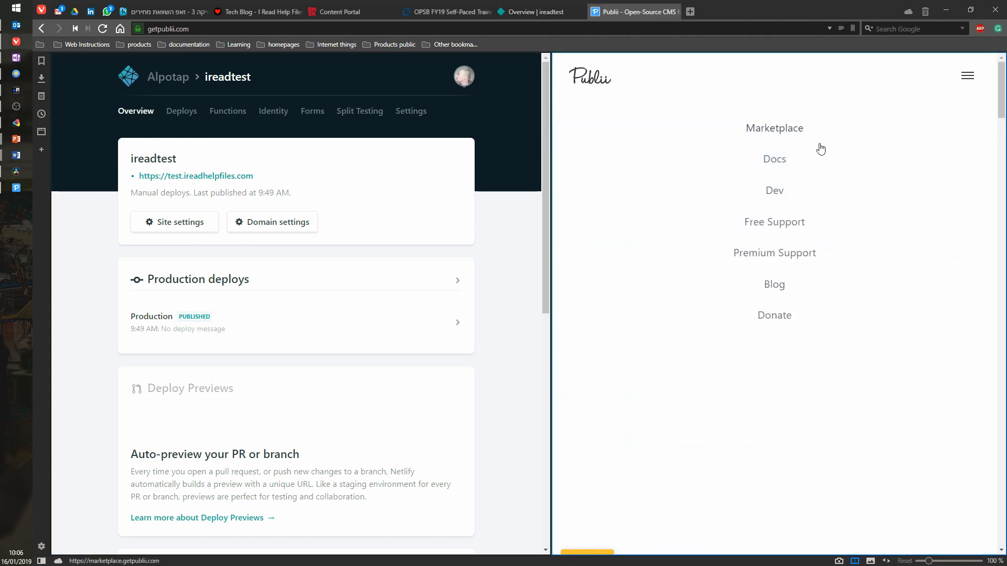
pyautogui.click(845, 171)
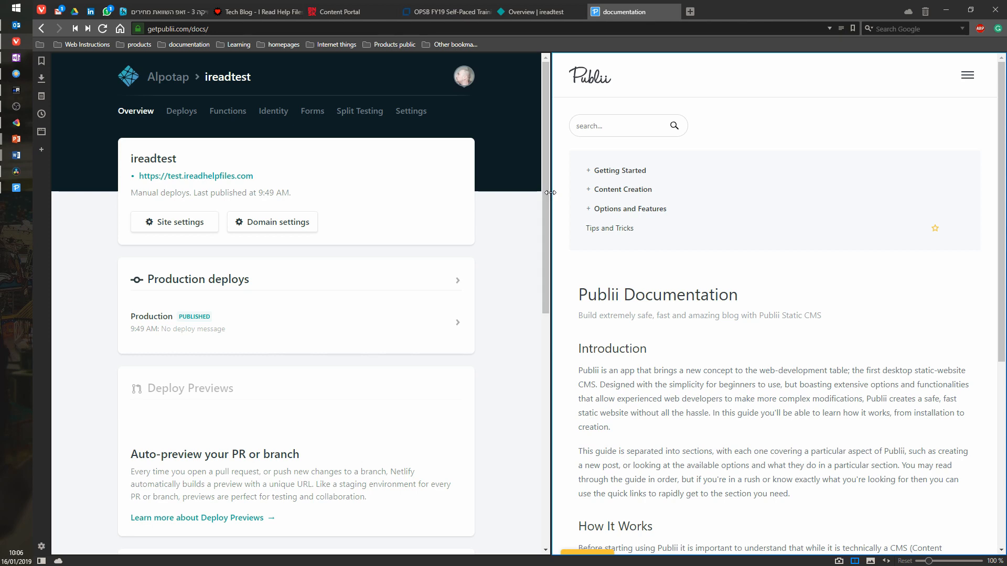
pyautogui.moveTo(550, 193); pyautogui.dragTo(317, 193)
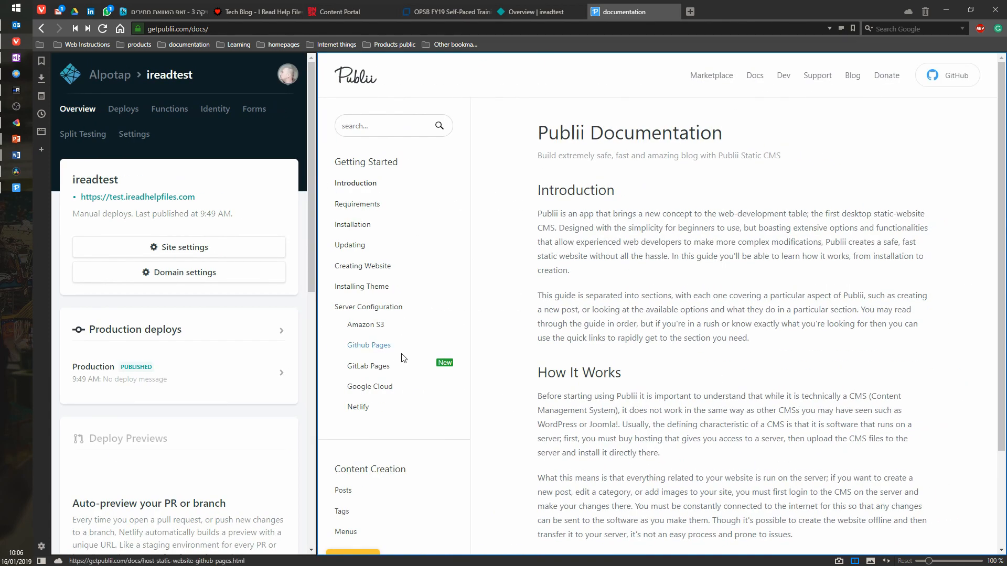
# Open the Netlify guide under Server Configuration and scroll through it
pyautogui.click(361, 407)
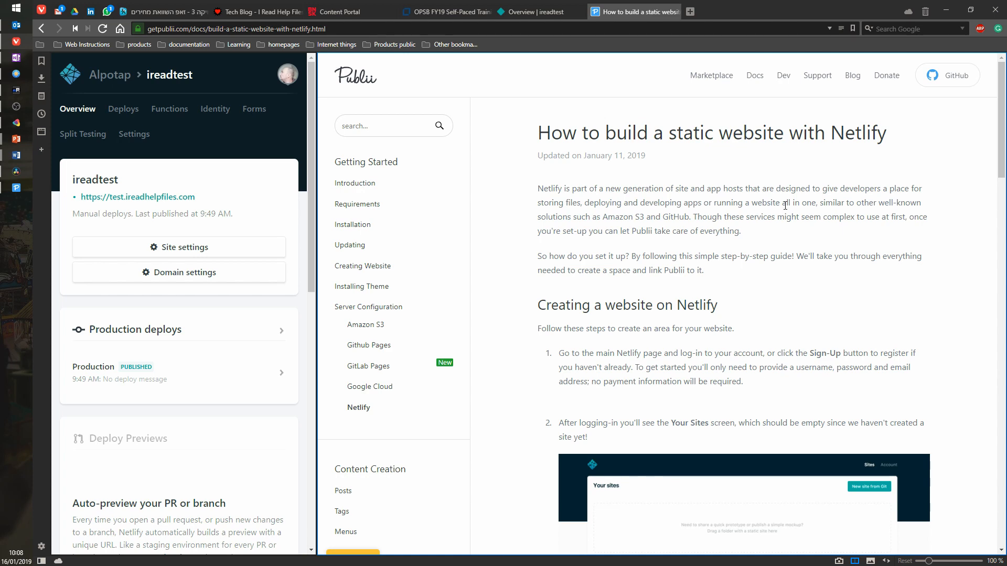
pyautogui.scroll(-4, 781, 207)
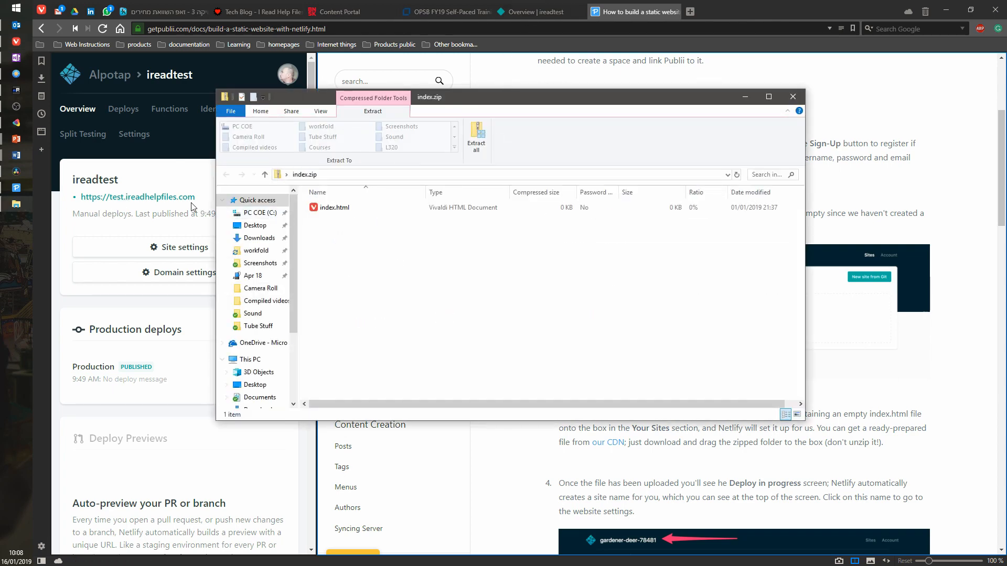
# Close the index.zip window, scroll the guide to step 5, and widen the Netlify pane
pyautogui.click(334, 212)
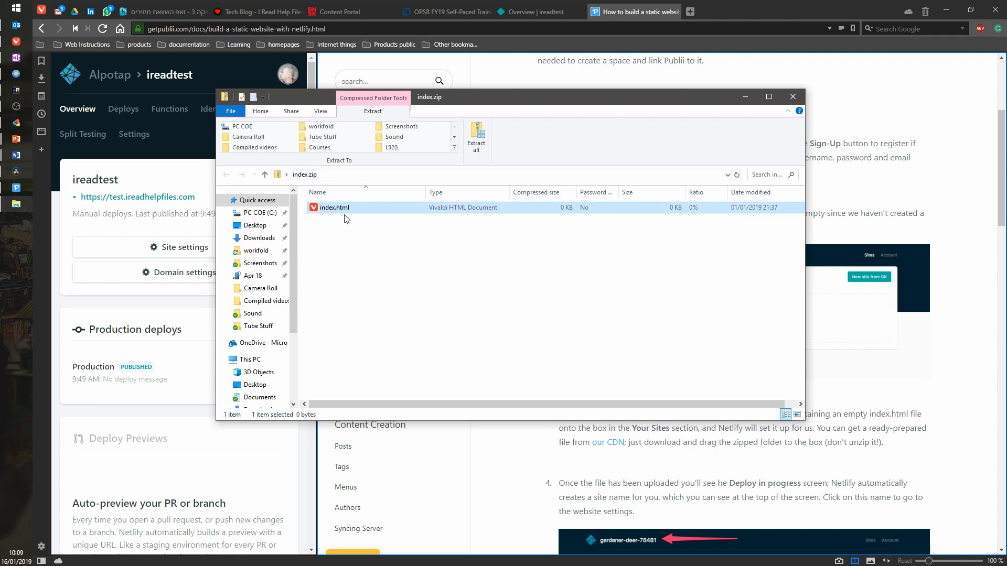
pyautogui.click(796, 98)
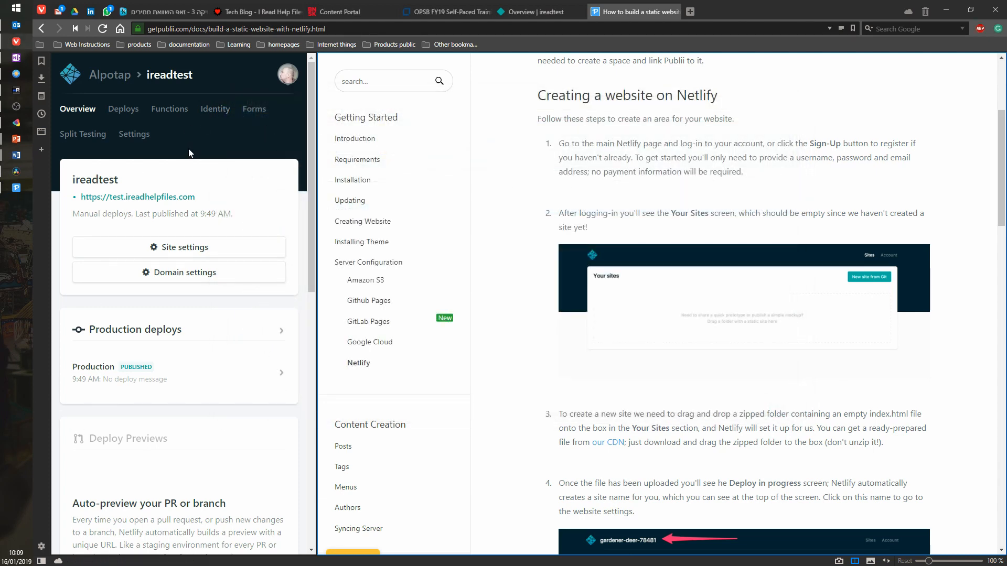
pyautogui.scroll(-2, 688, 241)
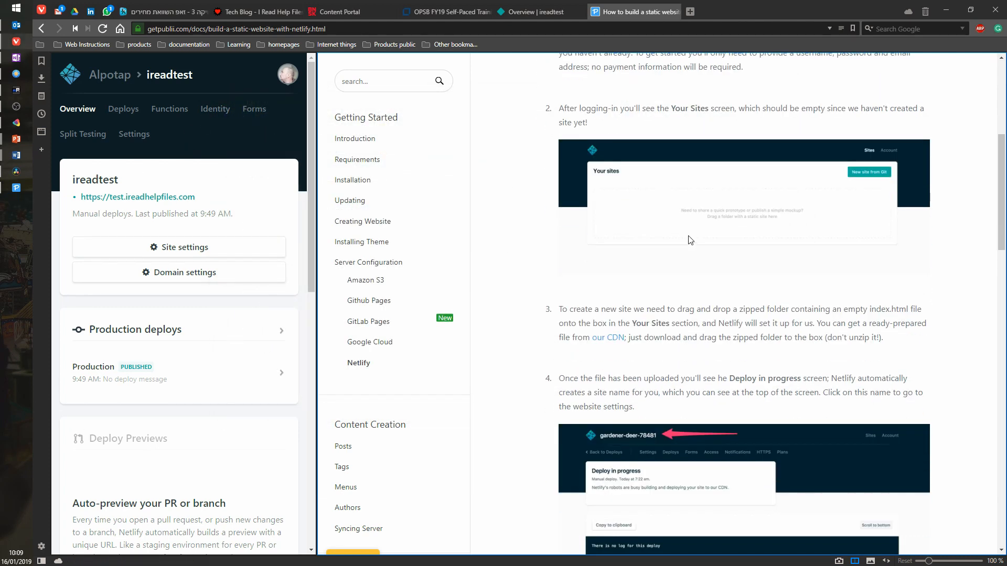
pyautogui.scroll(-2, 691, 239)
pyautogui.scroll(-1, 661, 251)
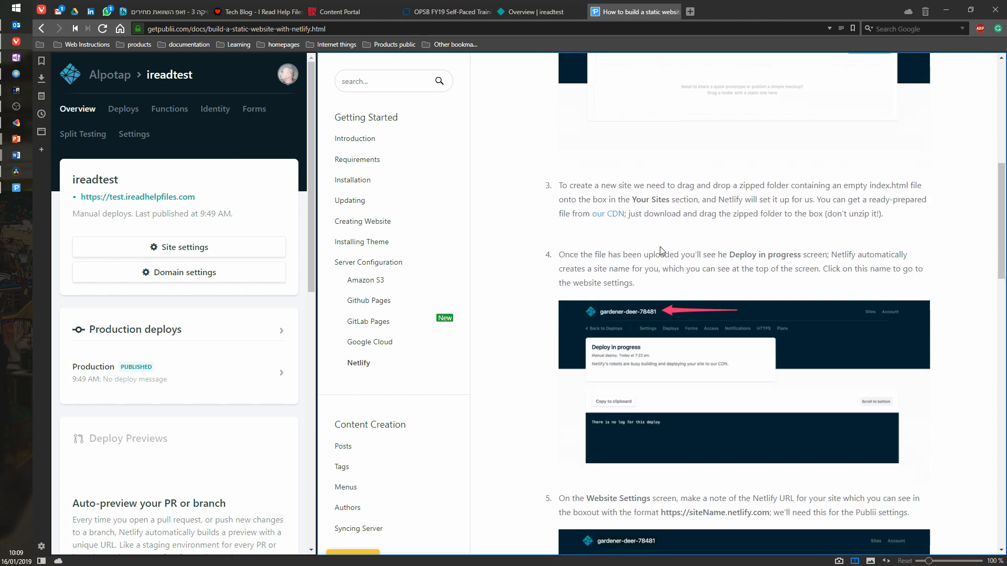
pyautogui.scroll(-2, 661, 251)
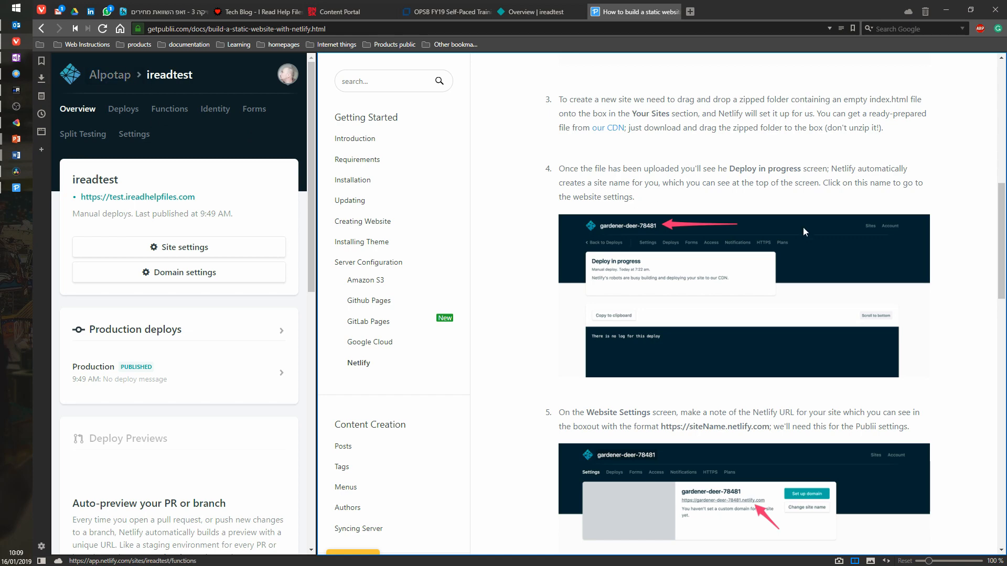
pyautogui.scroll(-2, 720, 249)
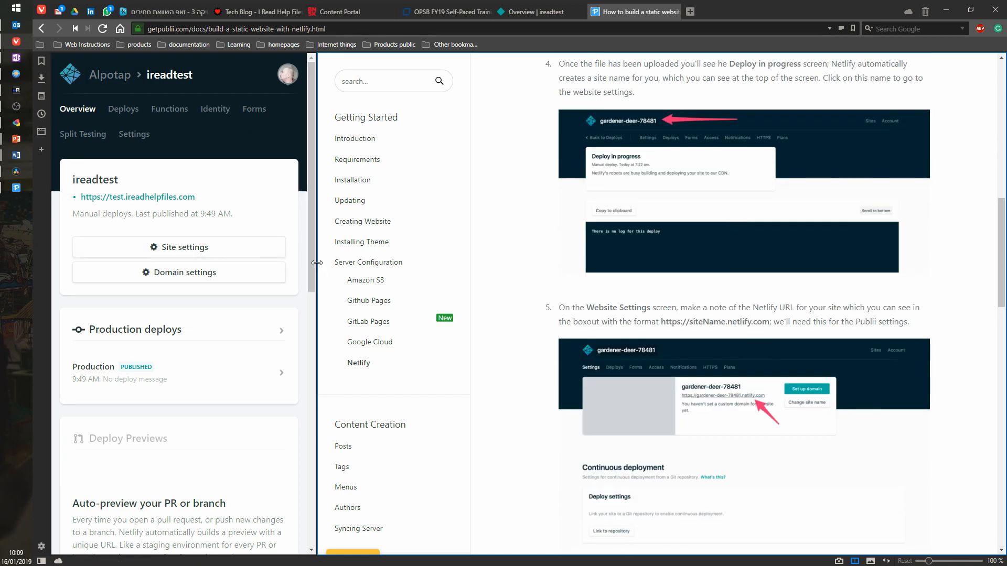
pyautogui.moveTo(321, 266); pyautogui.dragTo(493, 258)
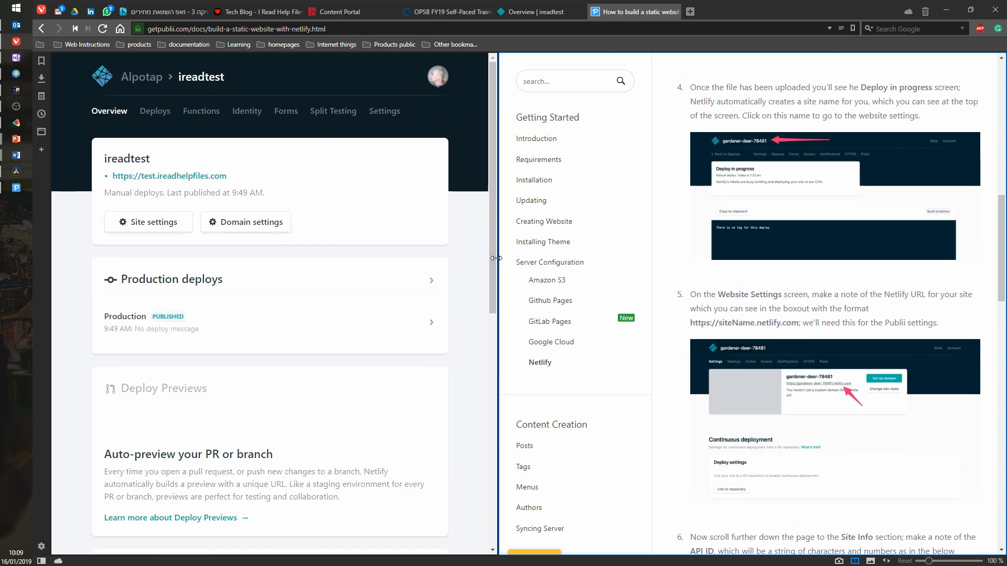
# Copy the ireadtest site's API ID from Netlify Site settings into a Notepad note
pyautogui.click(135, 222)
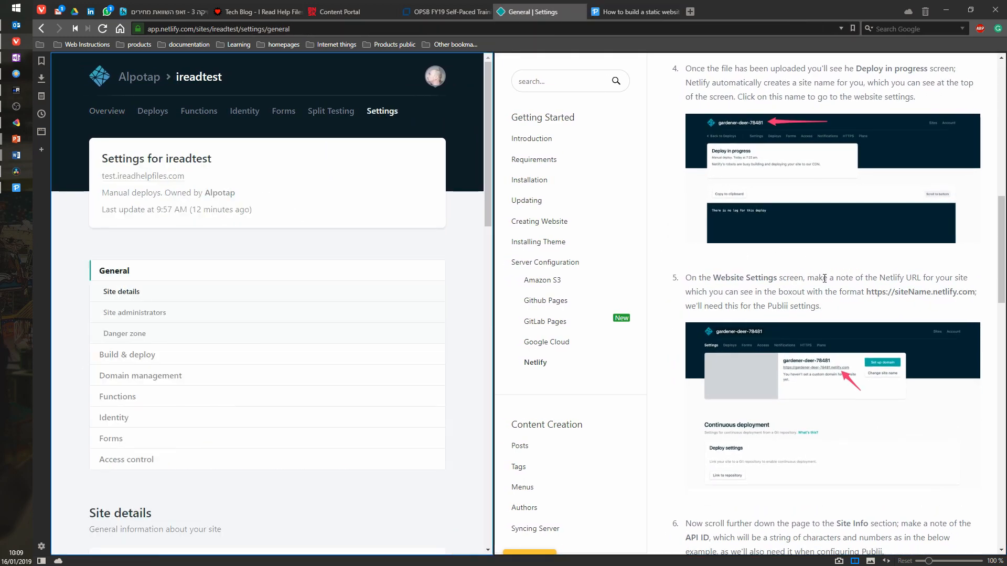
pyautogui.scroll(-3, 847, 270)
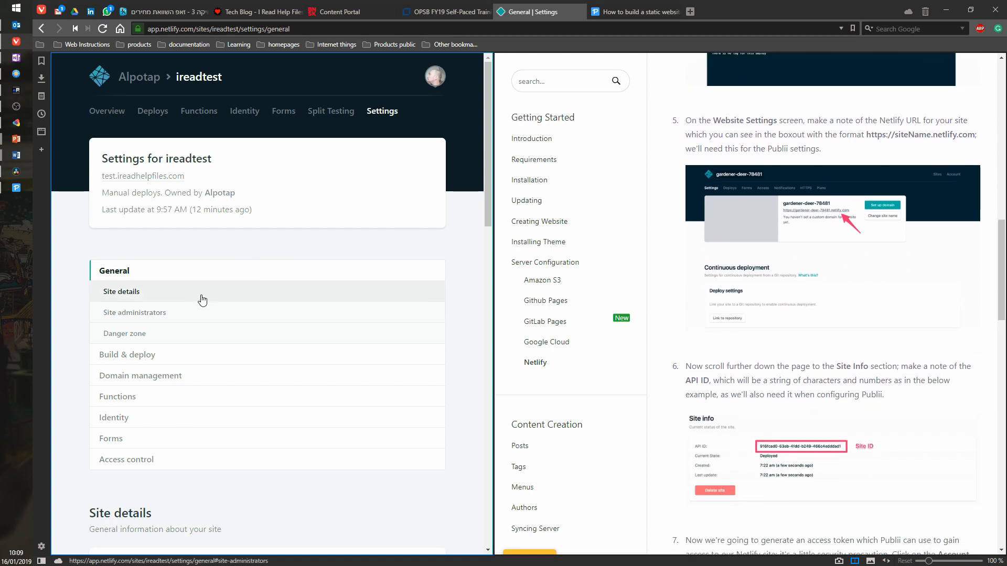
pyautogui.scroll(-5, 249, 481)
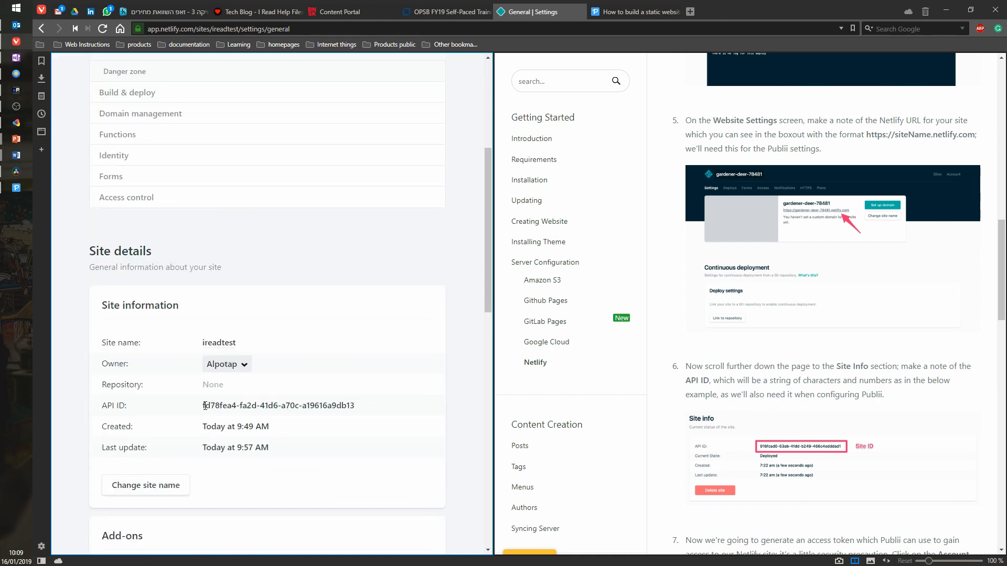
pyautogui.moveTo(204, 406); pyautogui.dragTo(363, 408)
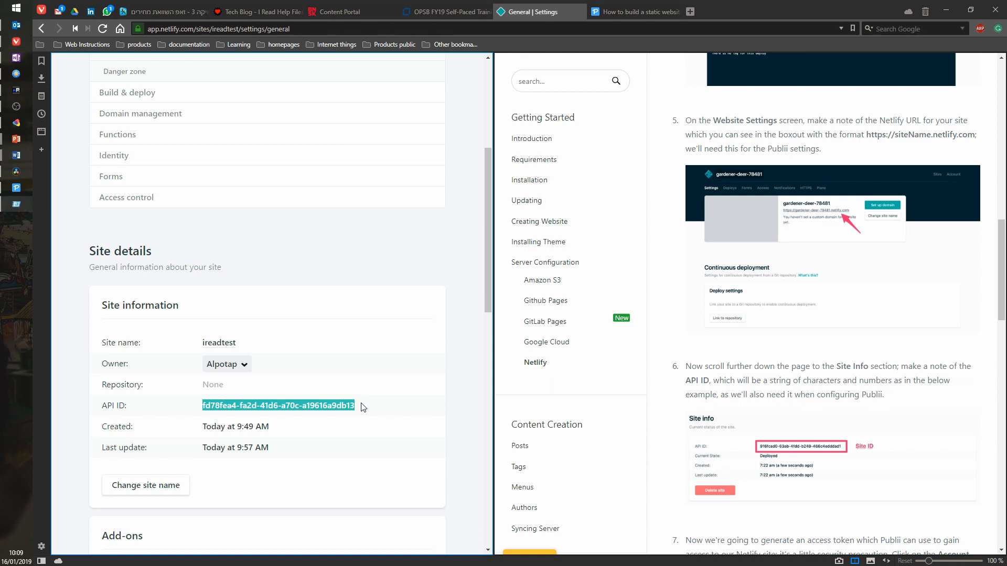
pyautogui.write('fd78fea4-fa2d-41d6-a70c-a19616a9db13')
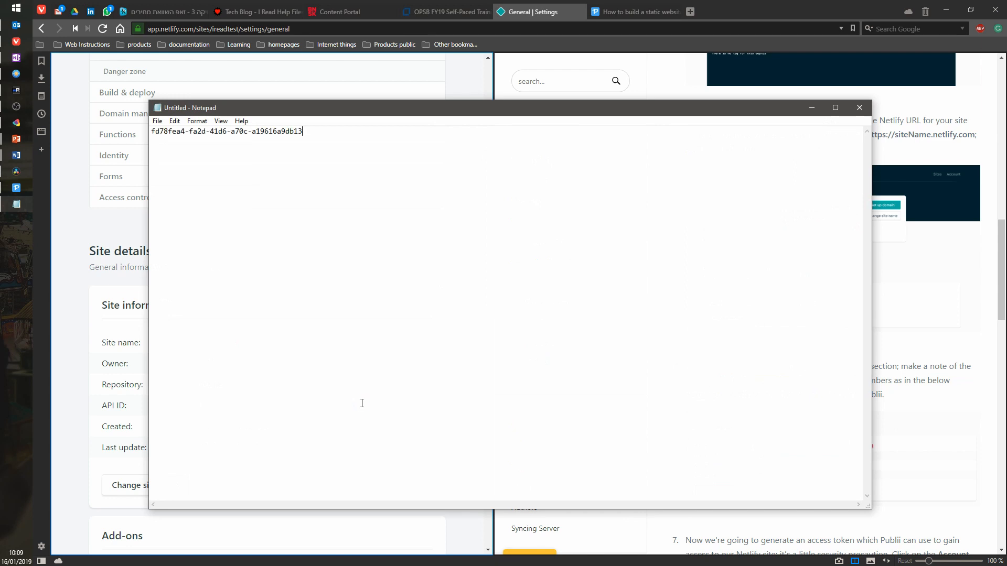
pyautogui.hotkey('alt', 'Tab')
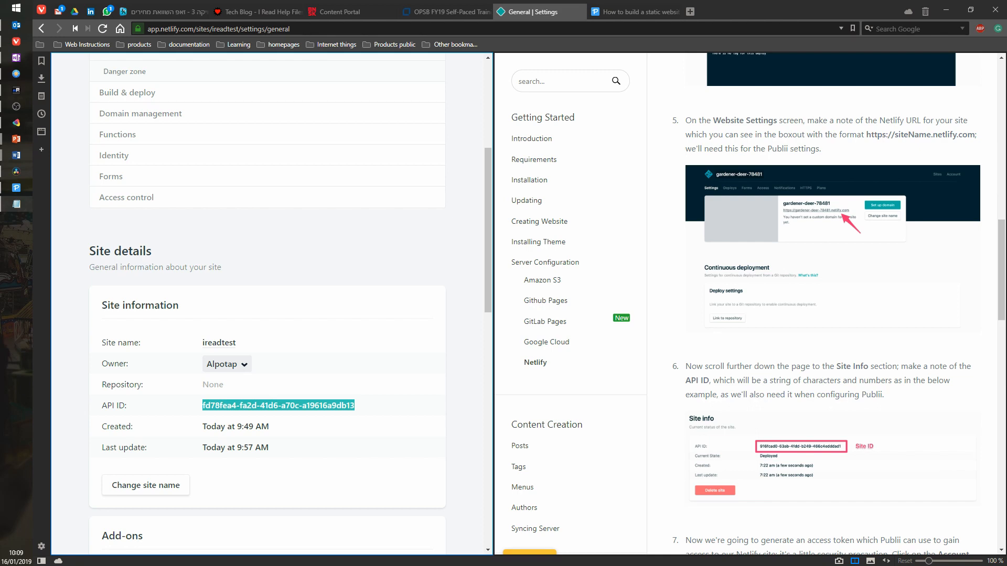
pyautogui.hotkey('alt', 'Tab')
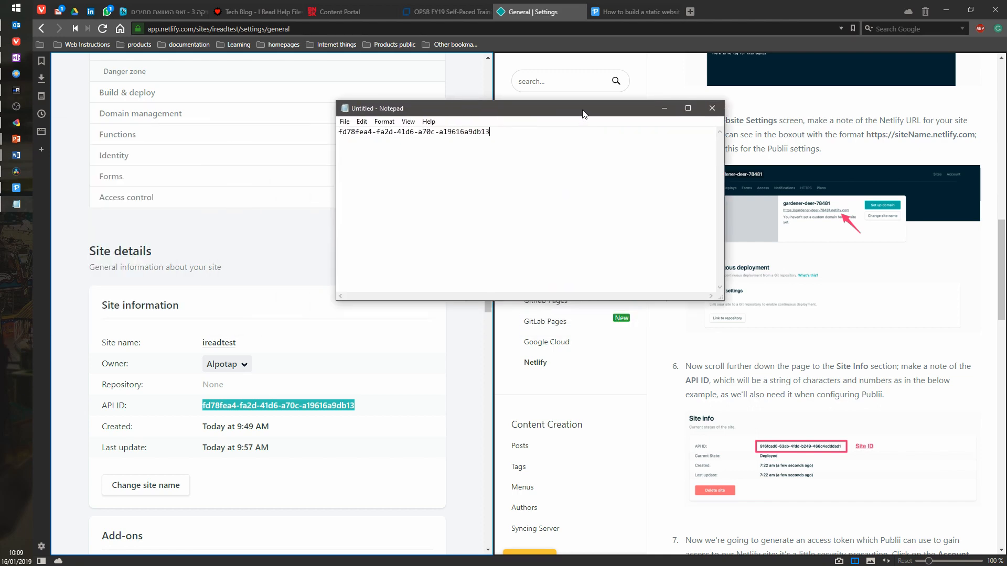
# Check the Netlify guide, then open Netlify account settings from the account menu
pyautogui.click(842, 339)
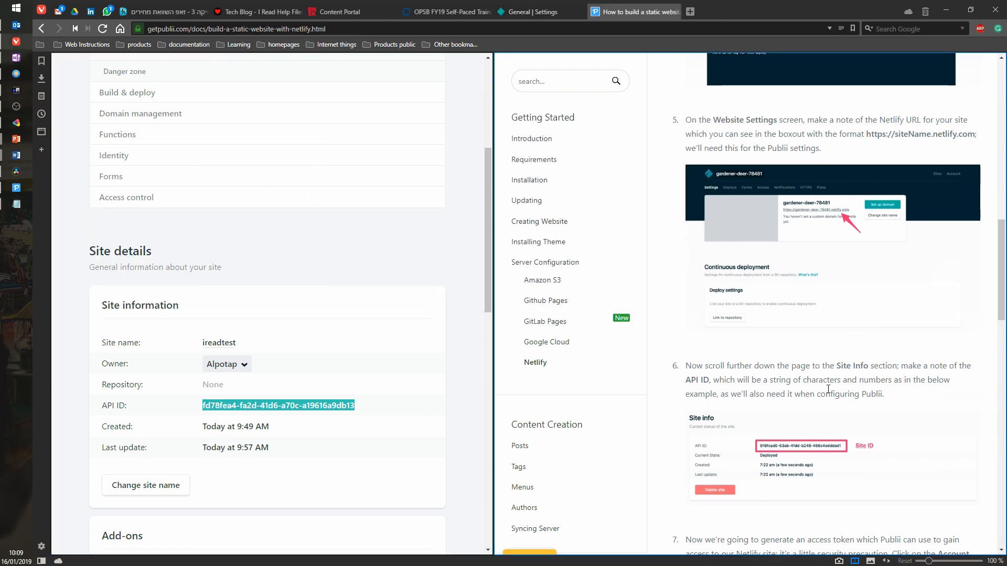
pyautogui.scroll(-2, 827, 380)
pyautogui.scroll(-3, 827, 379)
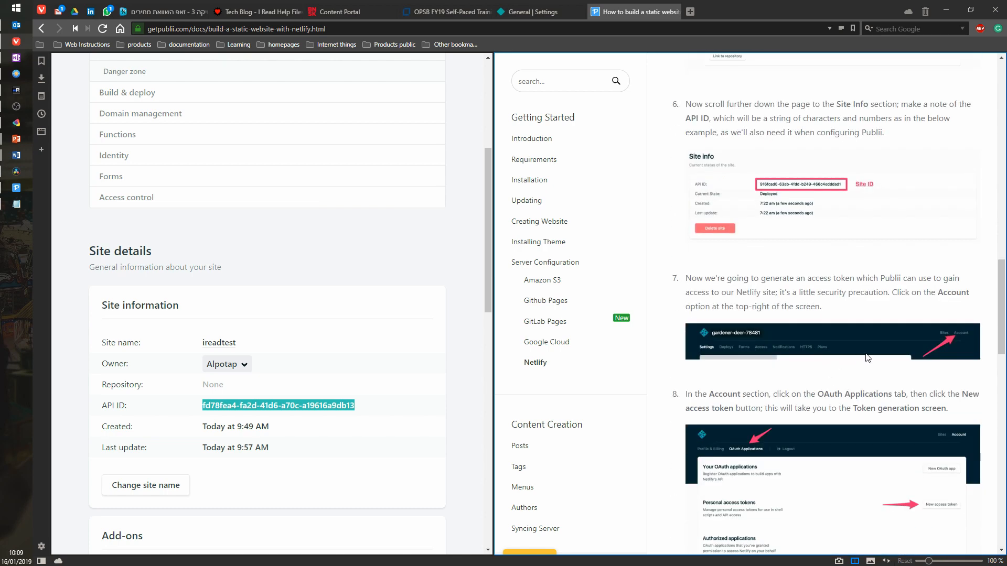
pyautogui.scroll(-2, 847, 356)
pyautogui.scroll(5, 438, 168)
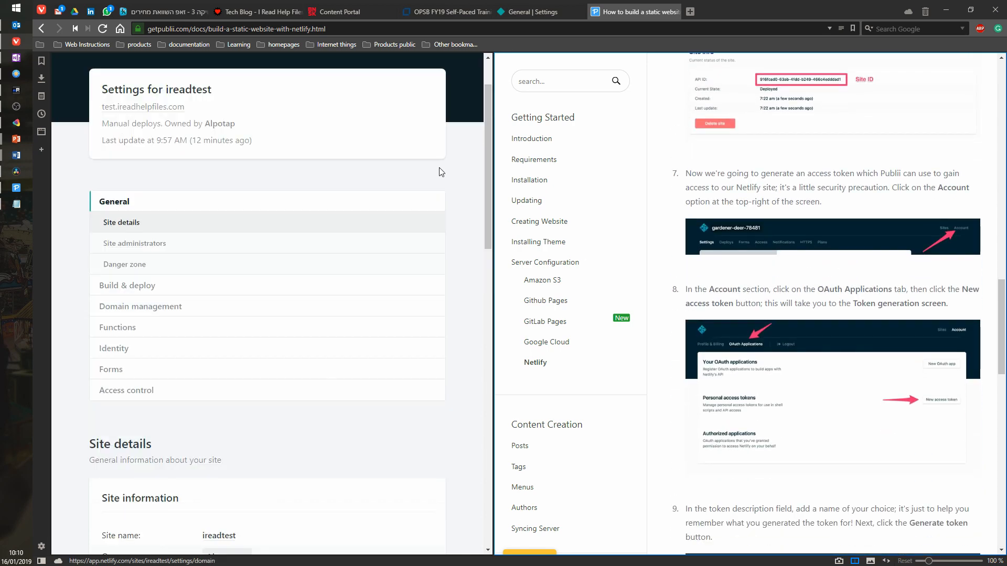
pyautogui.click(438, 78)
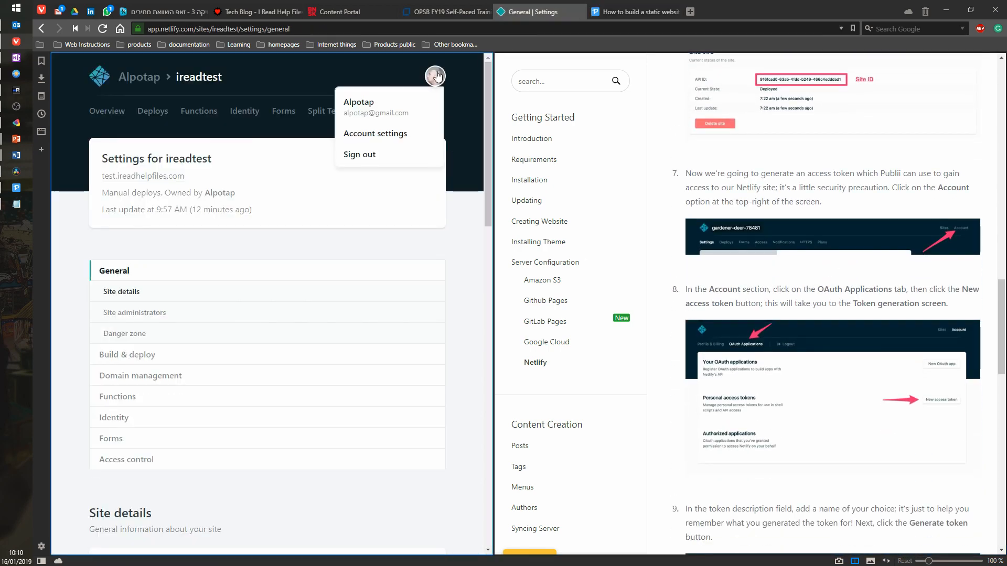
pyautogui.click(378, 135)
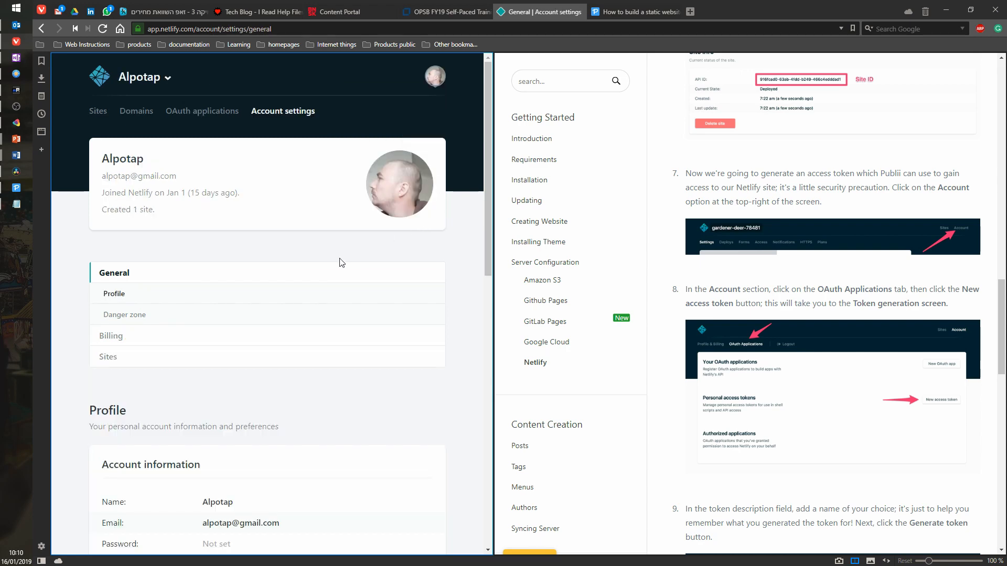
pyautogui.scroll(-10, 350, 284)
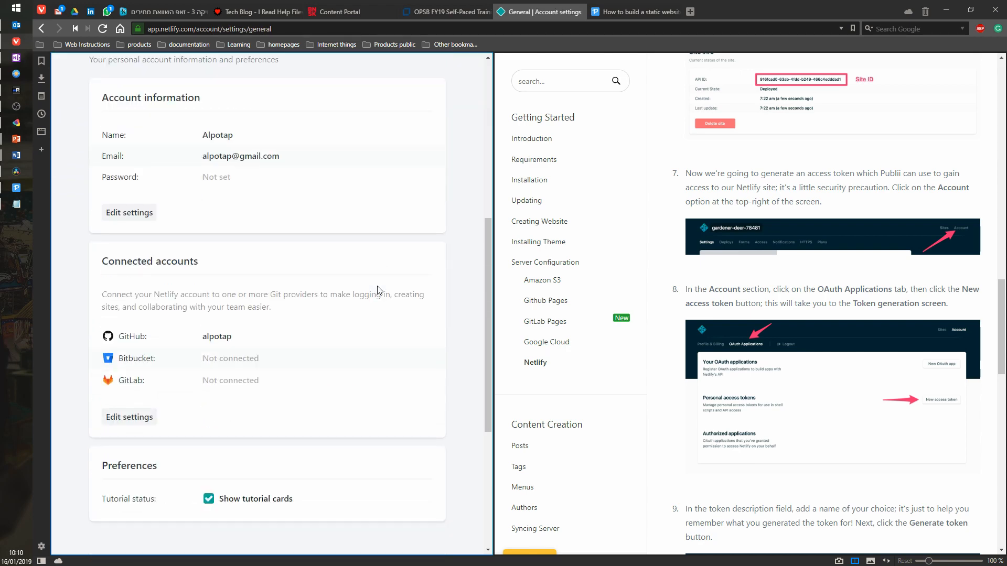
pyautogui.scroll(-3, 379, 288)
pyautogui.scroll(12, 382, 292)
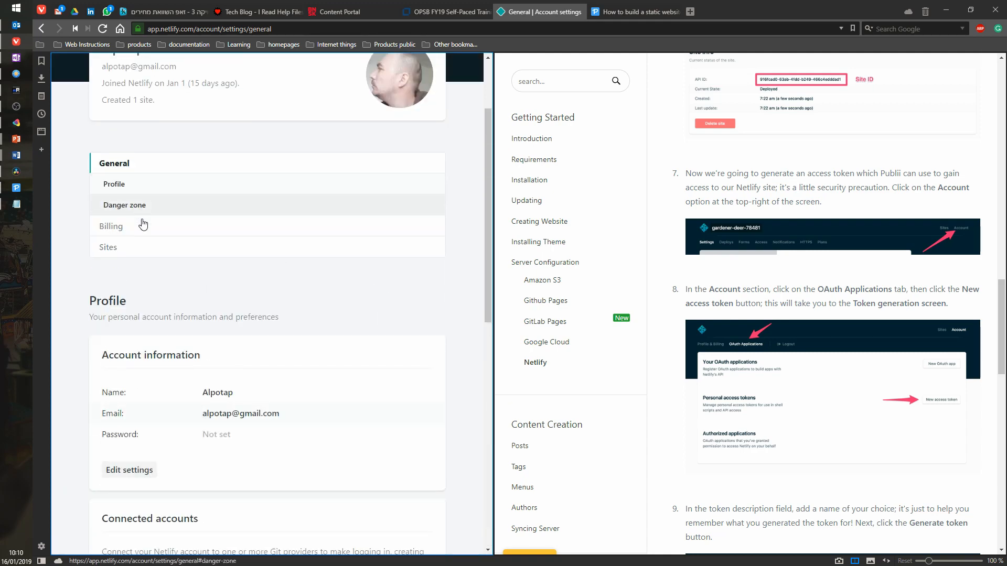
# Go to the OAuth applications page and start a new personal access token
pyautogui.click(131, 246)
pyautogui.scroll(-2, 406, 288)
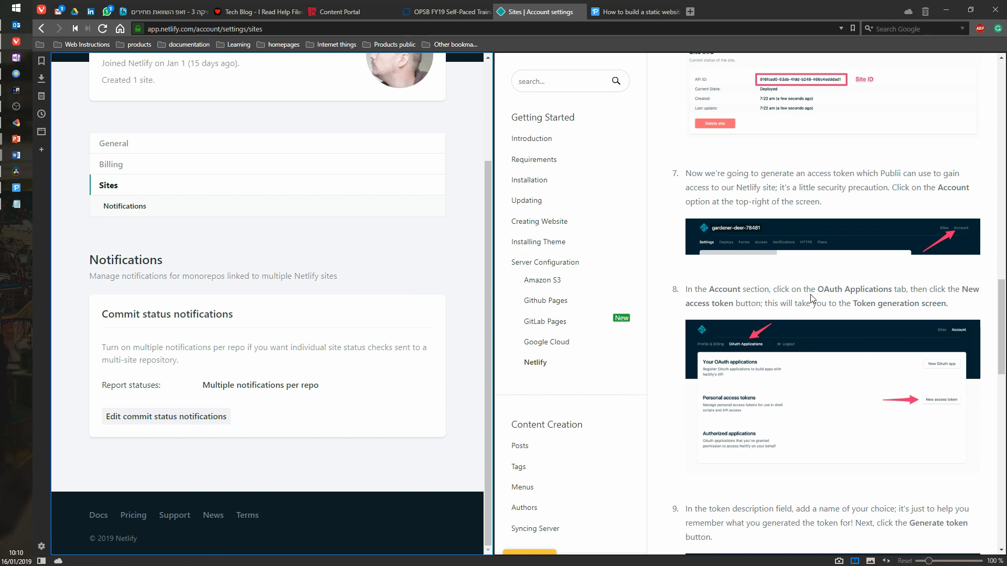
pyautogui.scroll(2, 256, 189)
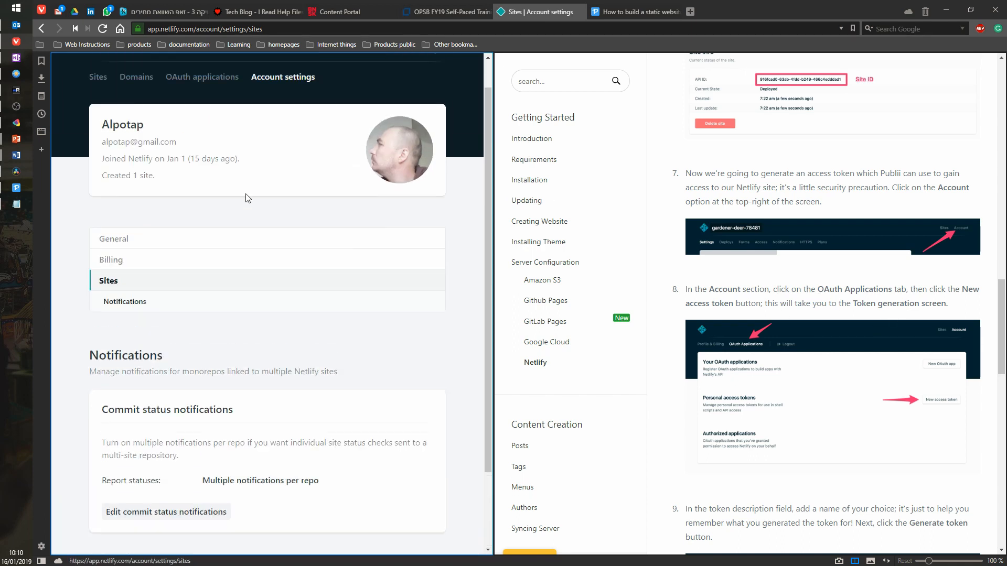
pyautogui.click(114, 248)
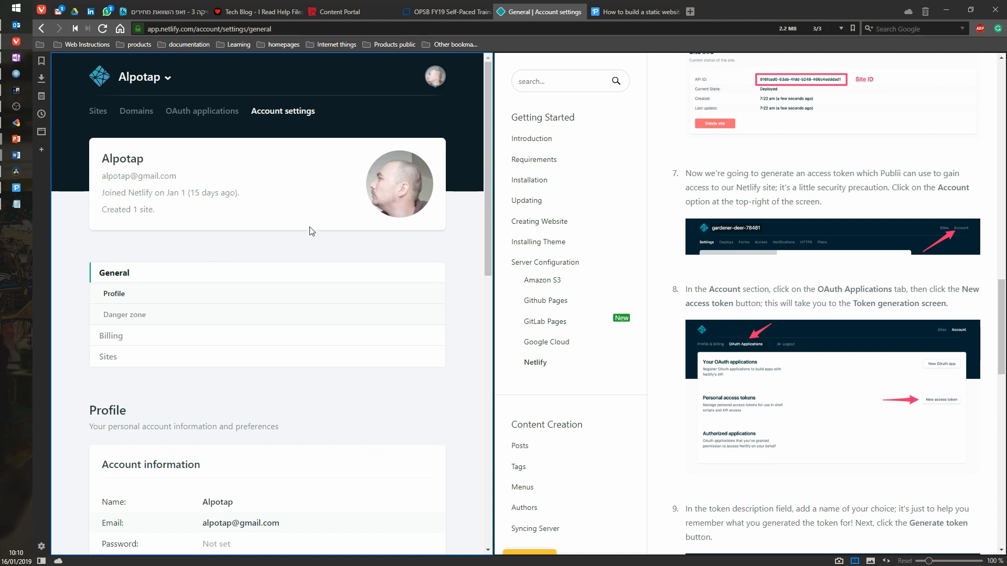
pyautogui.click(202, 111)
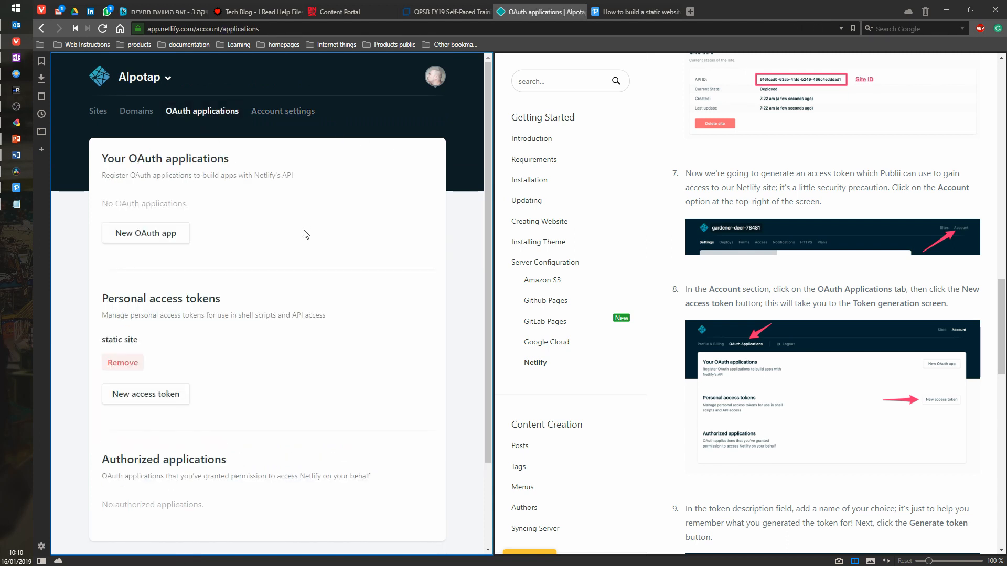
pyautogui.scroll(-2, 335, 343)
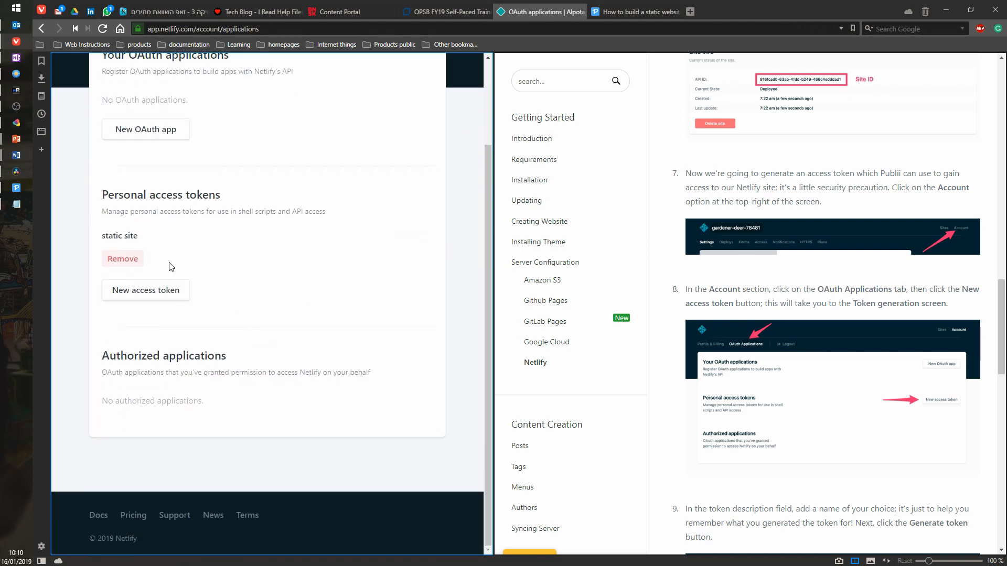
pyautogui.click(161, 294)
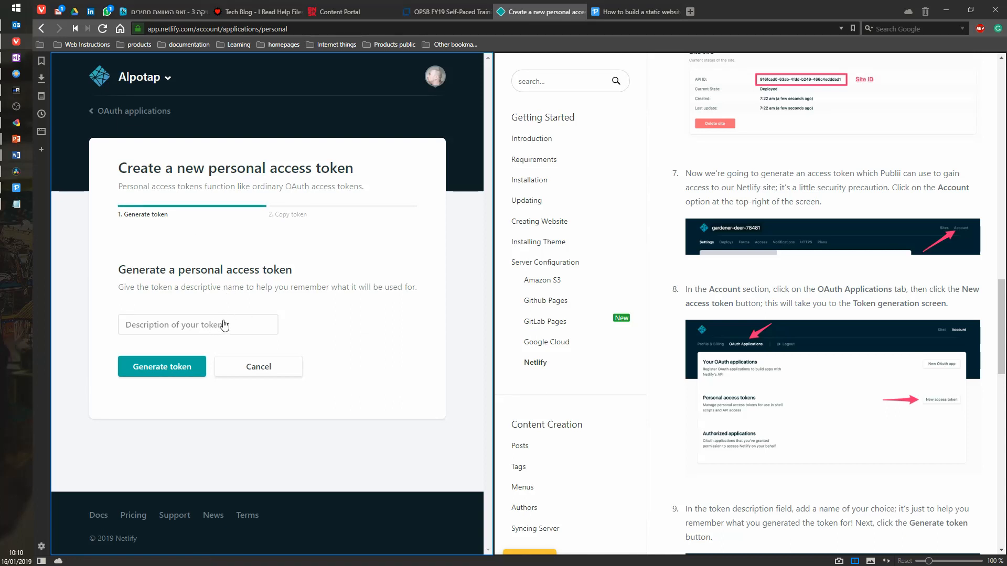
# Generate a personal access token with the description 'test' and select it
pyautogui.click(166, 336)
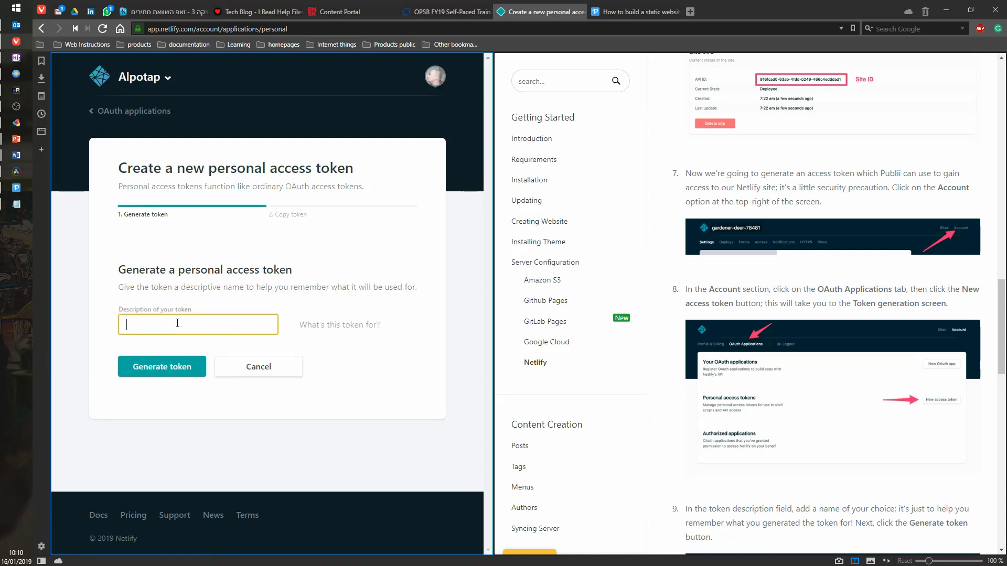
pyautogui.write('test')
pyautogui.click(179, 367)
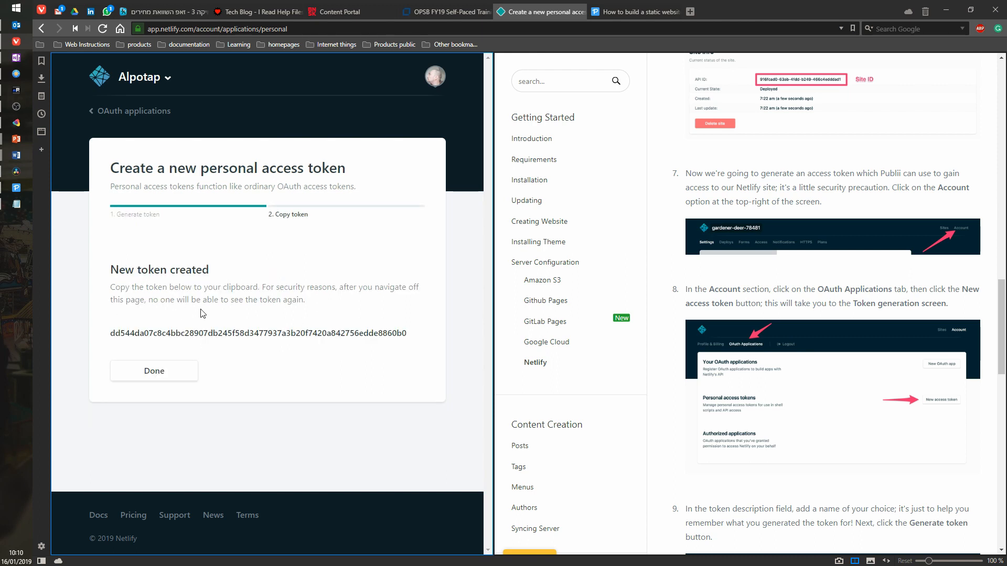
pyautogui.doubleClick(197, 332)
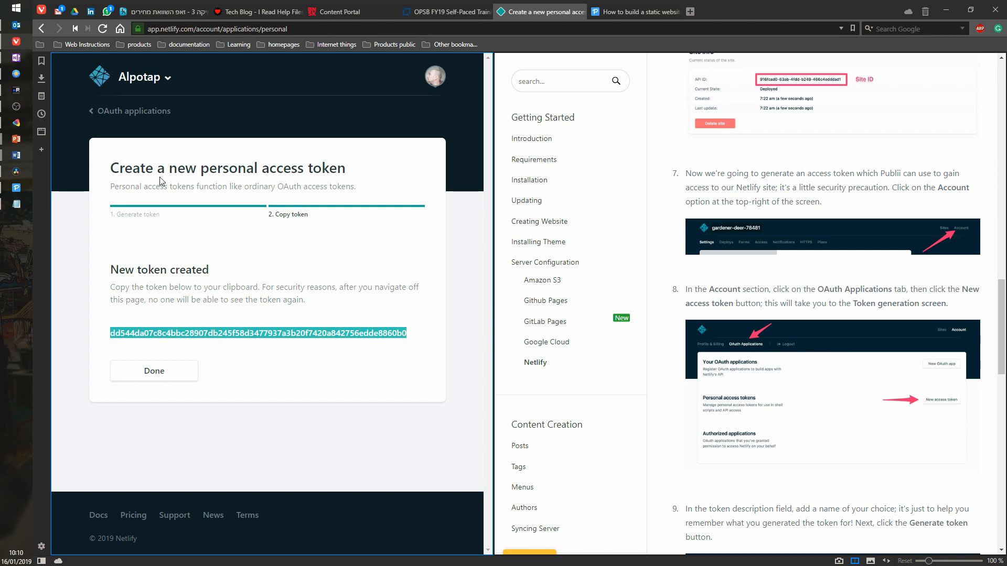
# Paste the token into Notepad below the site ID and finish with Done
pyautogui.click(16, 204)
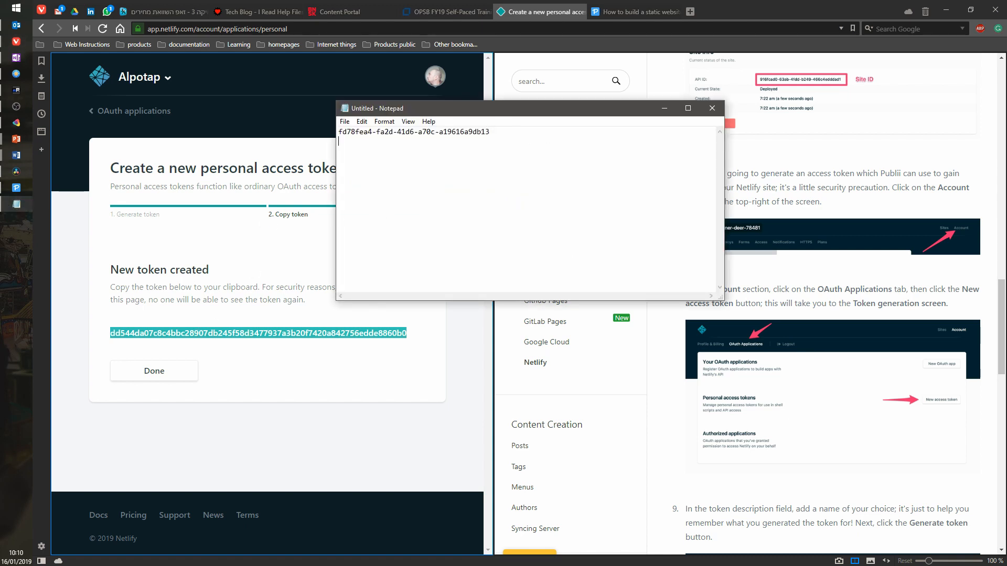
pyautogui.press('Return')
pyautogui.hotkey('ctrl', 'v')
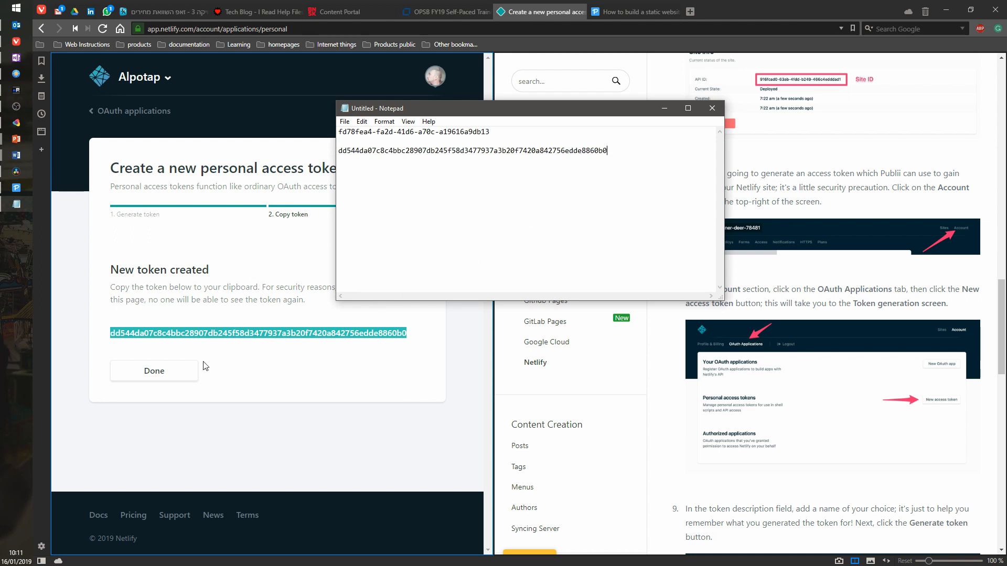
pyautogui.click(183, 369)
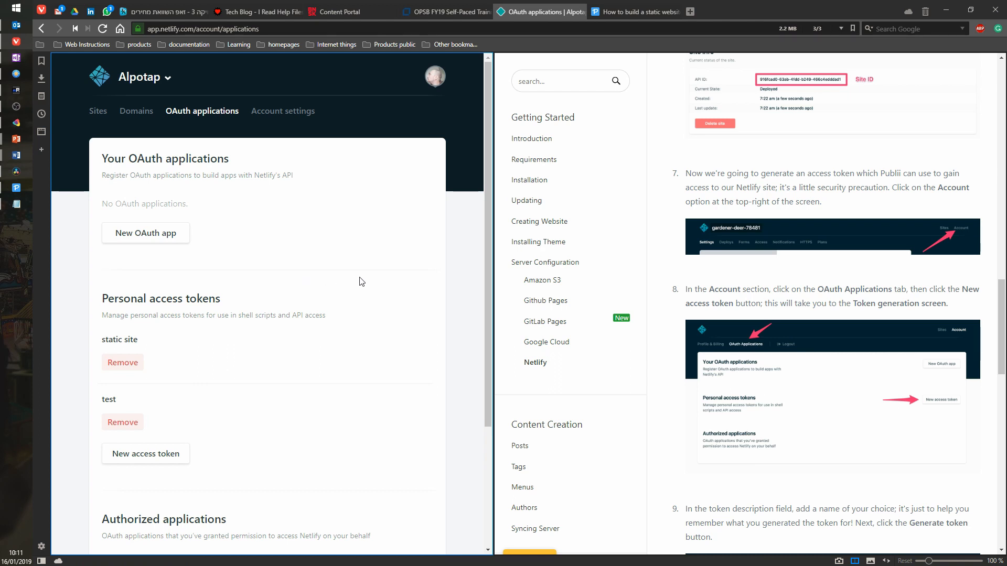
# Scroll the Publii docs to the 'Configuring Publii for Netlify' section
pyautogui.scroll(-3, 361, 281)
pyautogui.scroll(2, 361, 281)
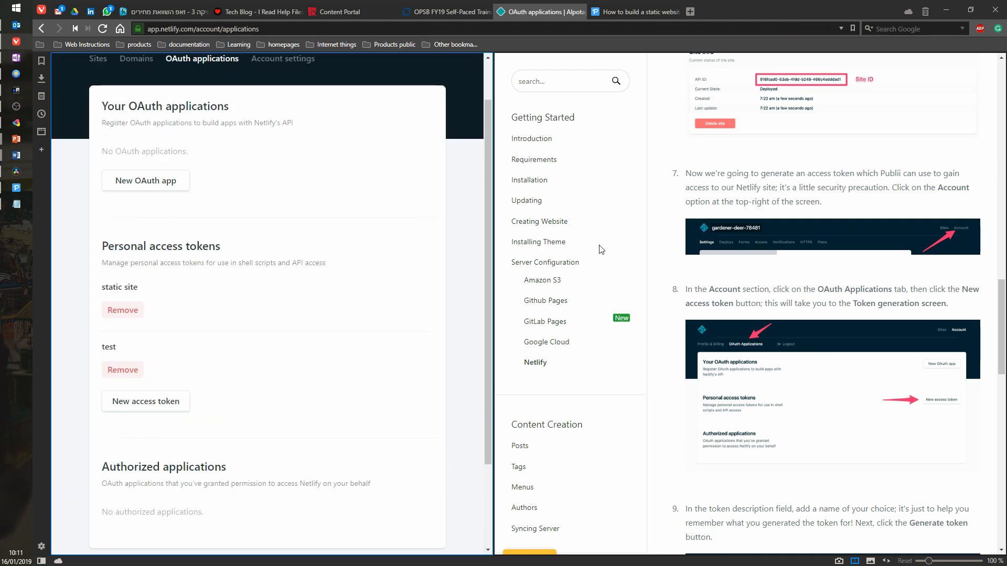
pyautogui.scroll(-4, 853, 275)
pyautogui.scroll(-5, 853, 275)
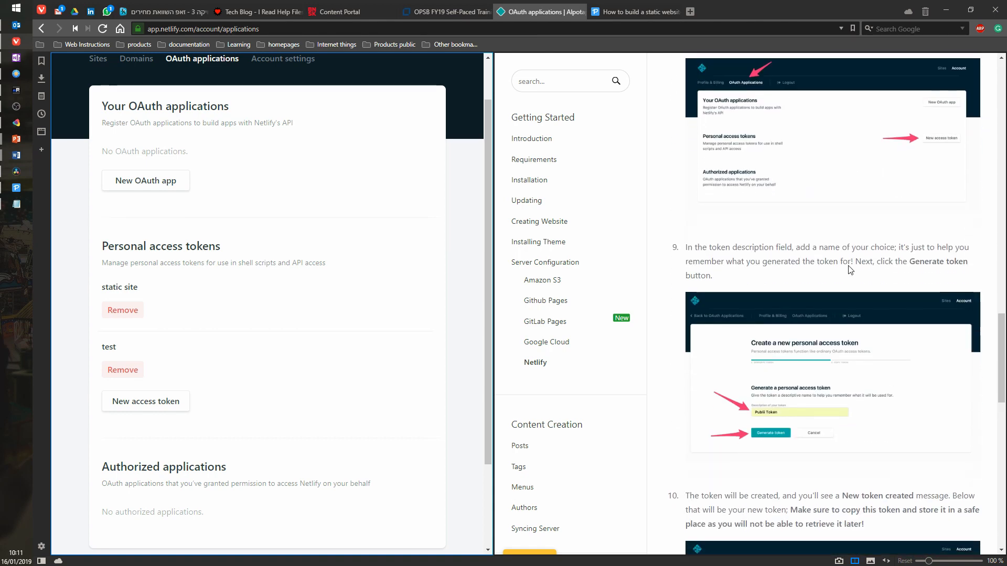
pyautogui.scroll(-6, 799, 264)
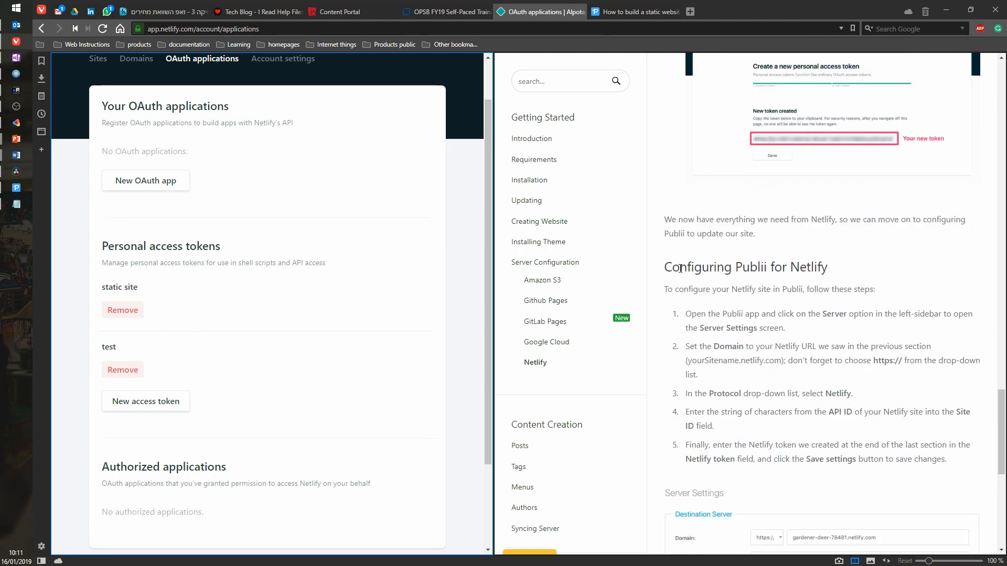
pyautogui.scroll(-2, 680, 269)
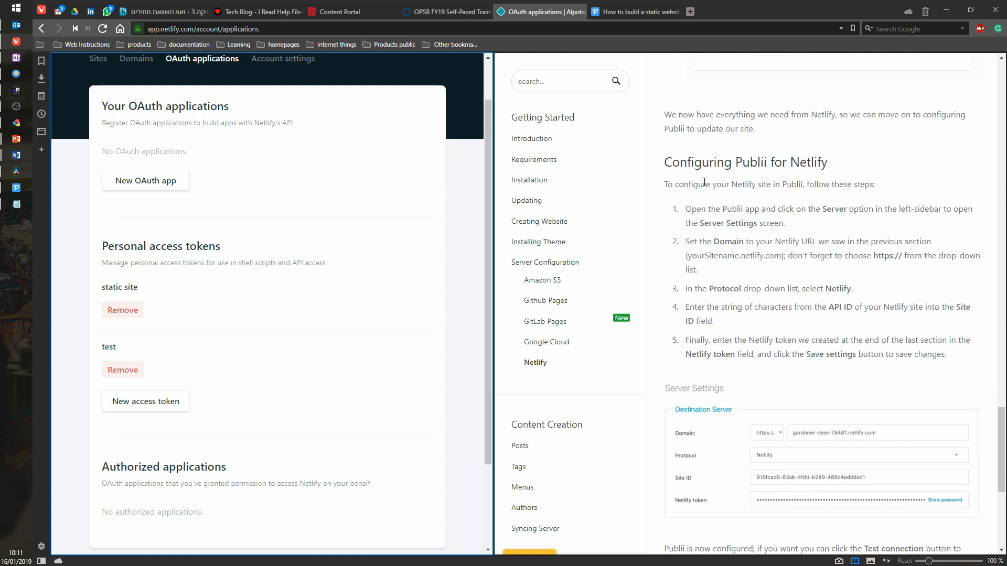
# Open the Publii app and snap its window to the right half
pyautogui.click(16, 188)
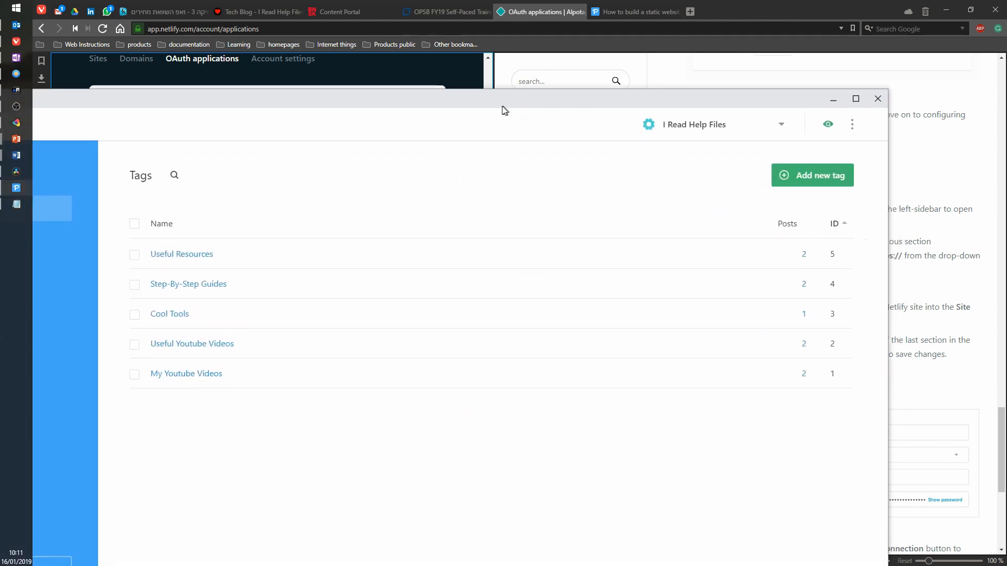
pyautogui.moveTo(504, 111); pyautogui.dragTo(1005, 145)
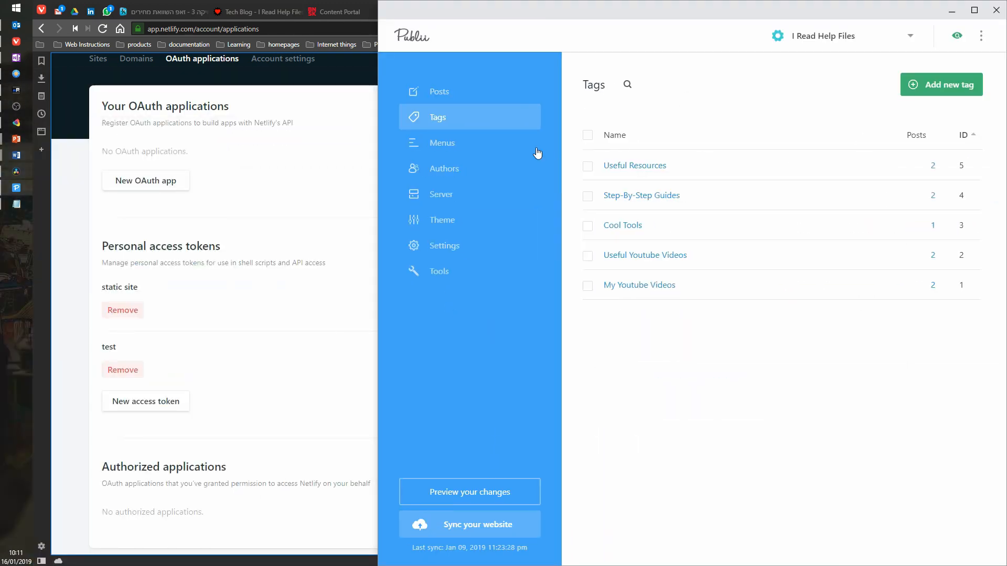
pyautogui.moveTo(735, 6); pyautogui.dragTo(654, 81)
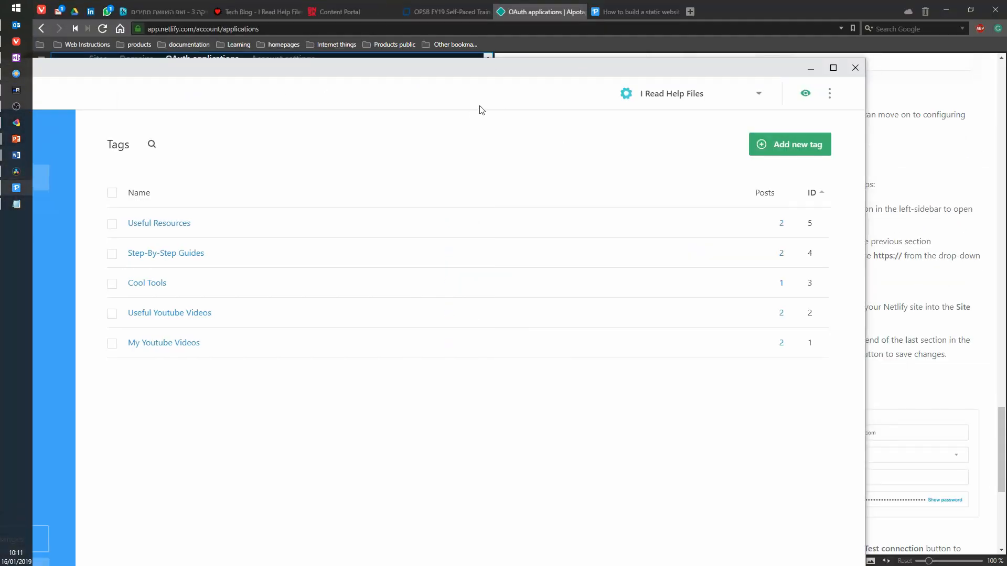
# Add a new website 'test i read' with an orange gear icon and an author name
pyautogui.doubleClick(505, 68)
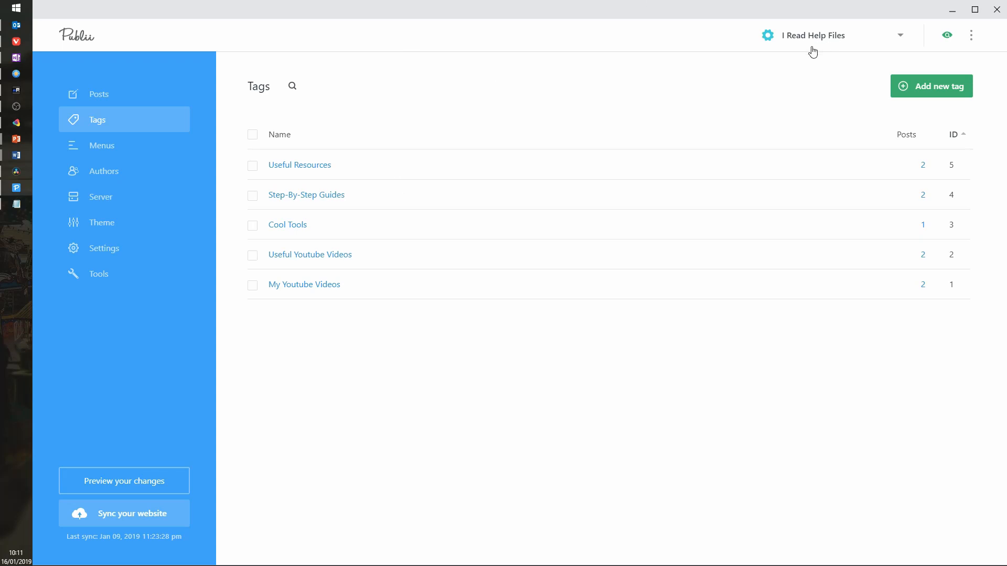
pyautogui.click(902, 36)
pyautogui.click(835, 130)
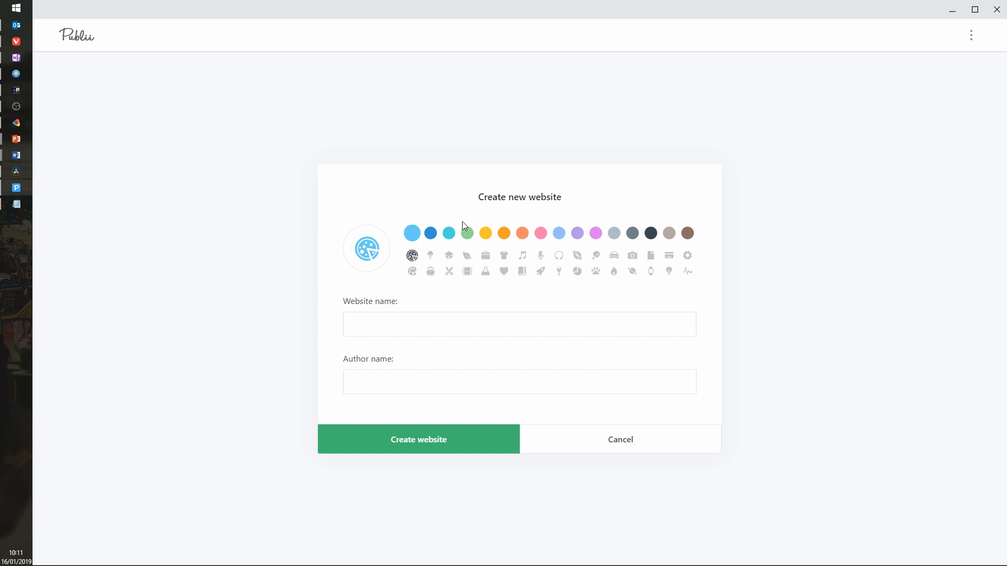
pyautogui.click(522, 233)
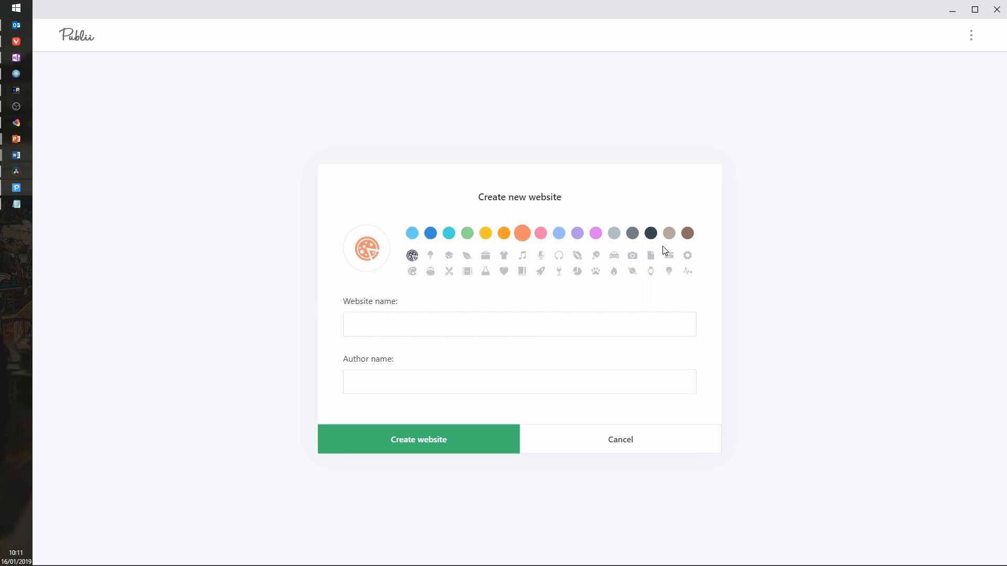
pyautogui.click(687, 256)
pyautogui.click(399, 325)
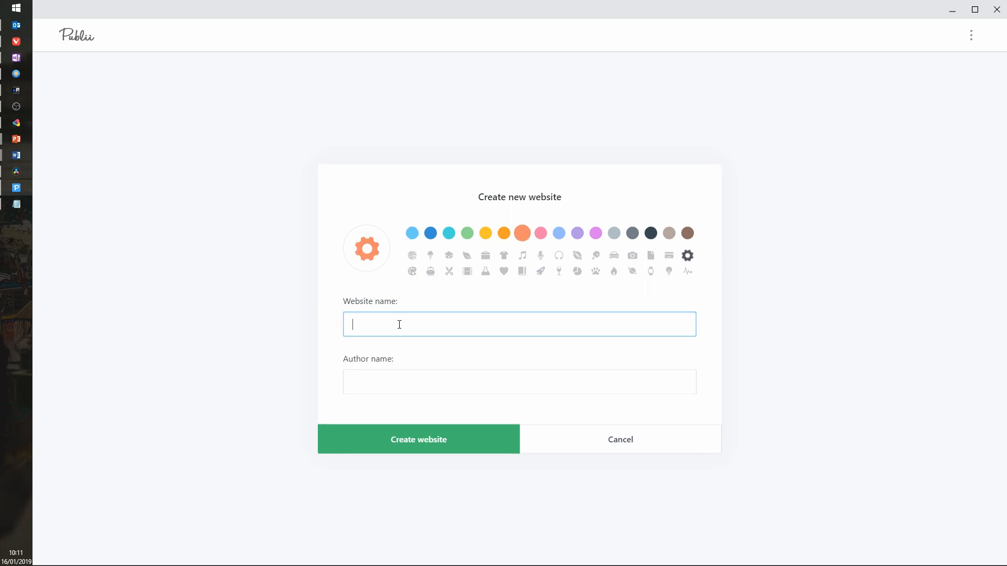
pyautogui.write('test i read')
pyautogui.click(416, 366)
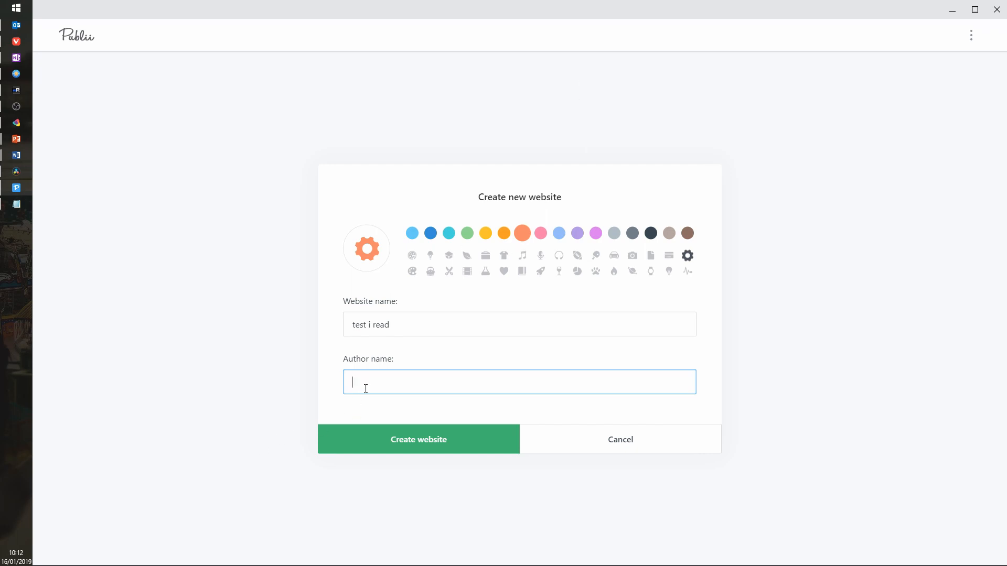
pyautogui.write('Al')
pyautogui.click(400, 449)
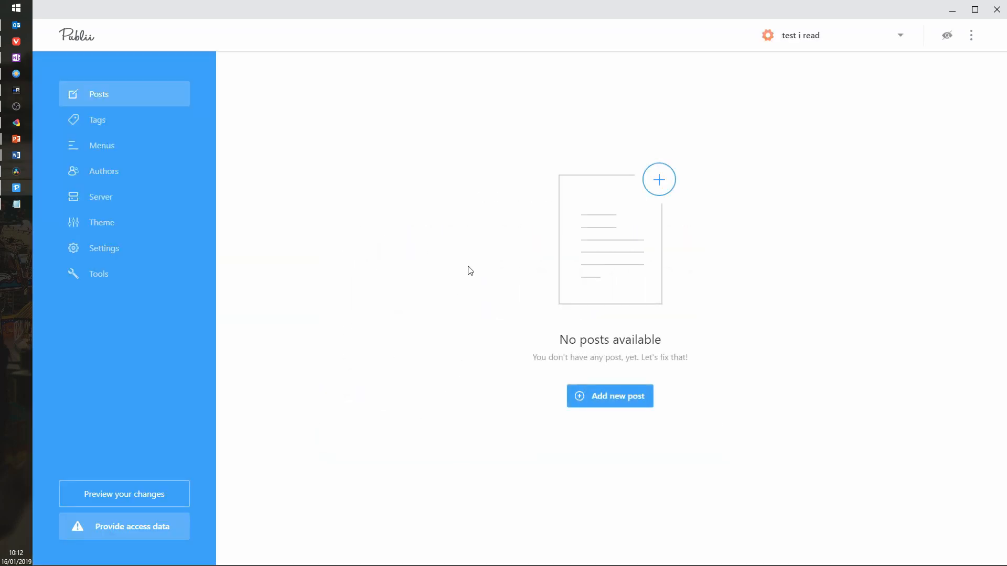
pyautogui.click(125, 180)
pyautogui.click(131, 199)
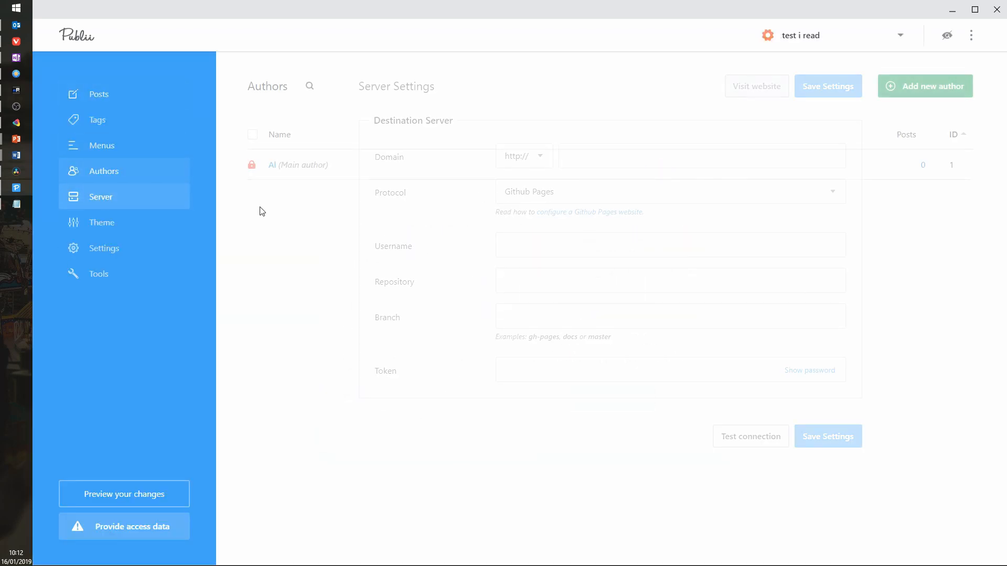
pyautogui.click(16, 41)
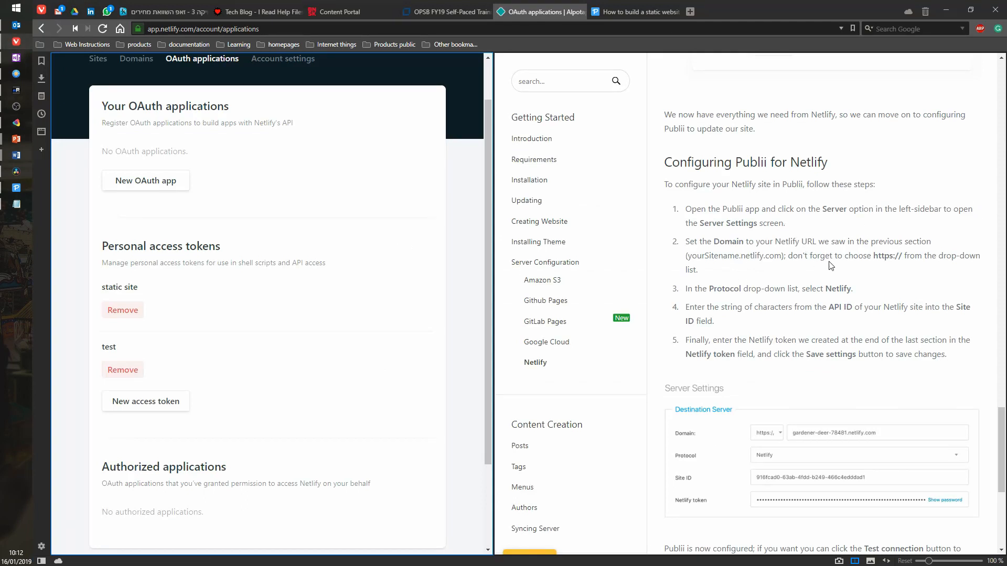
pyautogui.hotkey('alt', 'Tab')
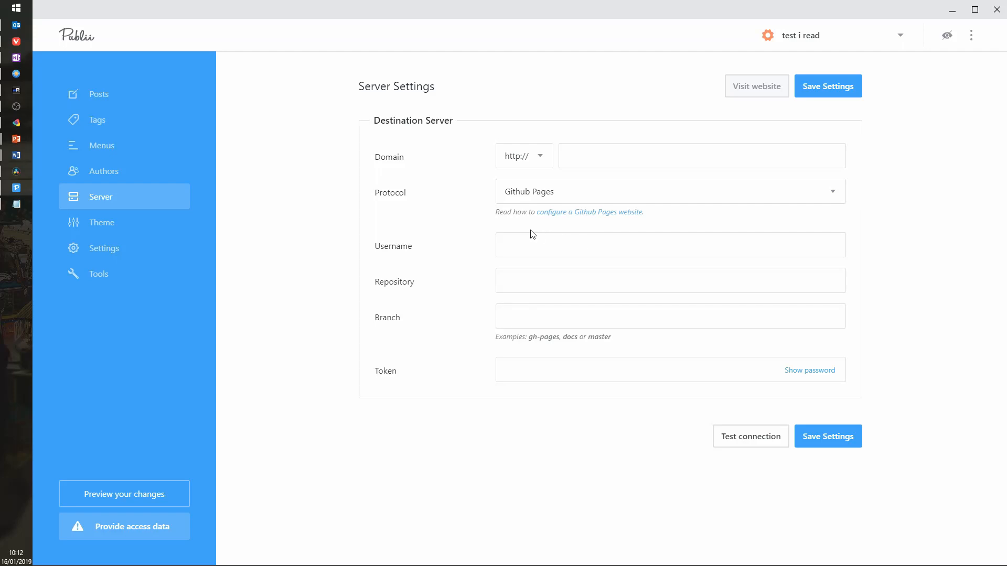
pyautogui.click(541, 159)
pyautogui.click(530, 194)
pyautogui.click(587, 155)
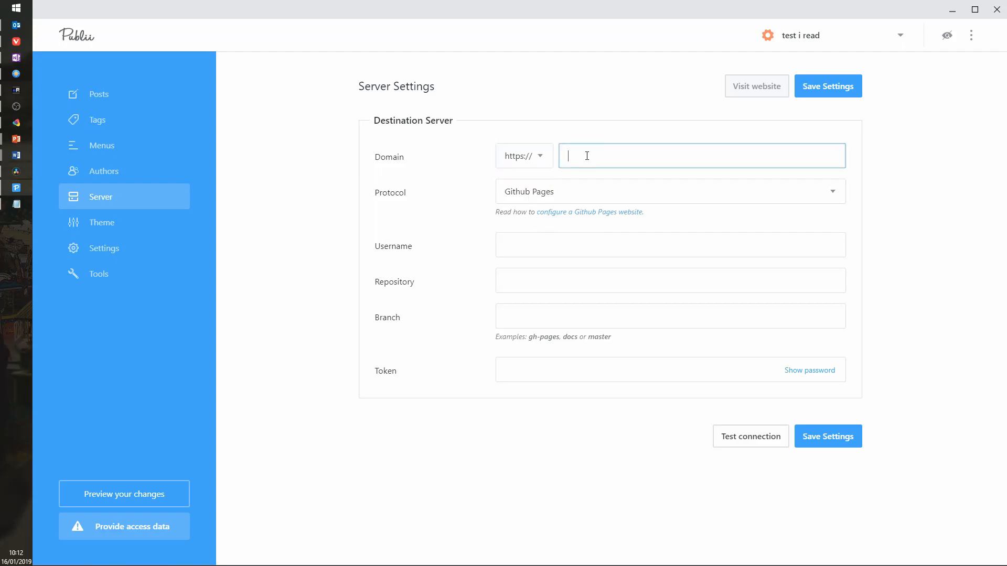
pyautogui.write('test.ireadhelpfiles.com')
pyautogui.press('Tab')
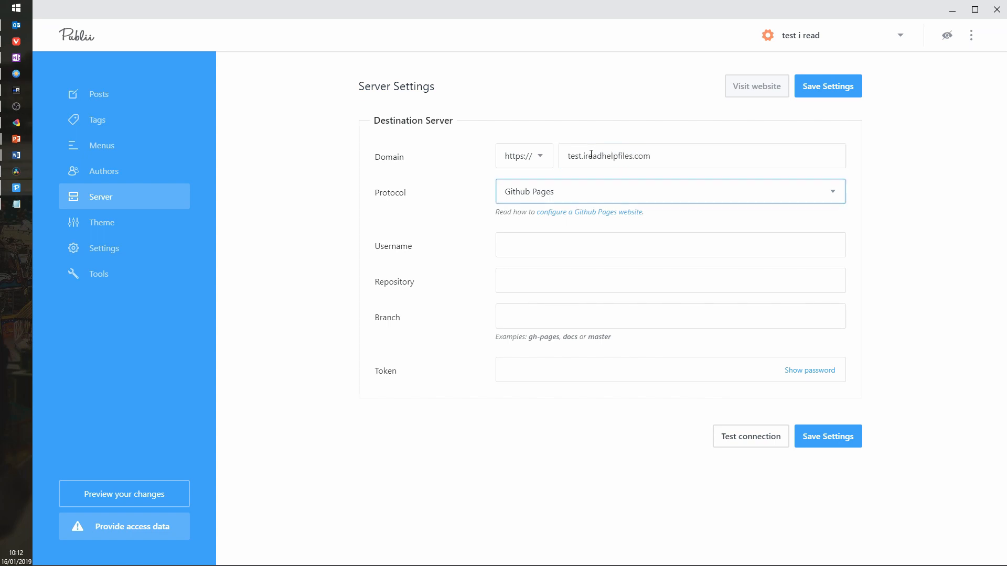
# Choose Netlify as the deployment protocol and paste the site ID from Notepad
pyautogui.click(655, 192)
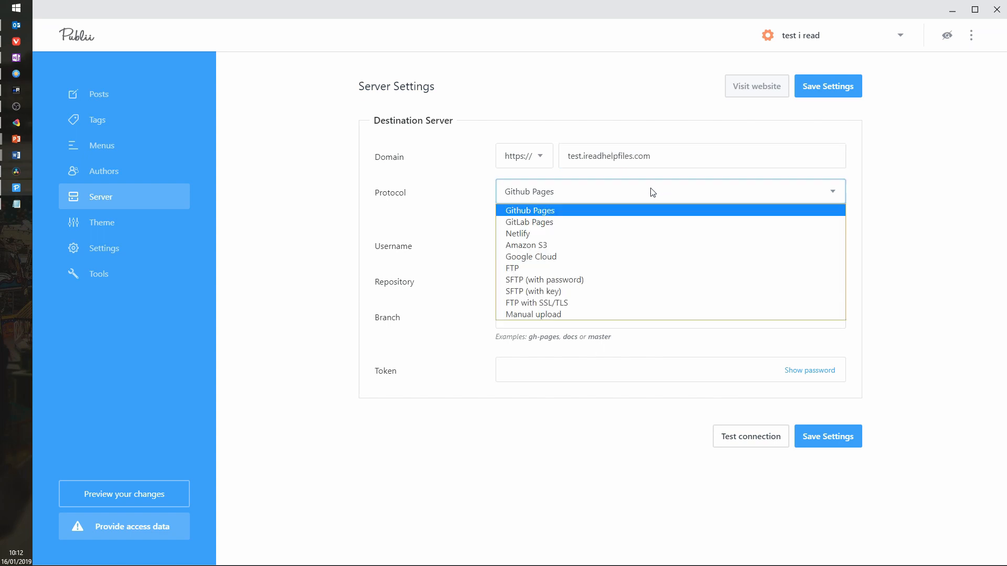
pyautogui.click(547, 232)
pyautogui.click(558, 237)
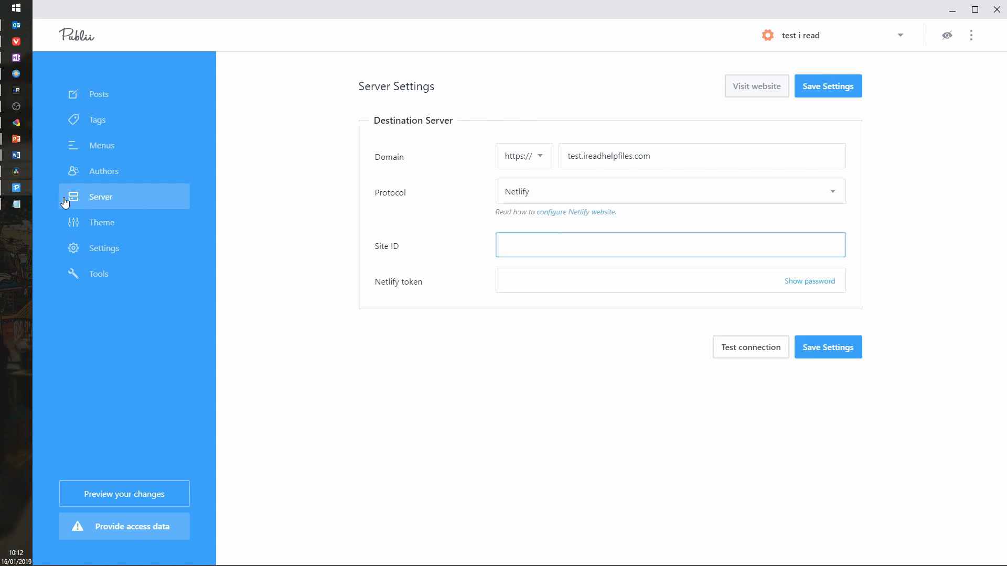
pyautogui.click(16, 203)
pyautogui.moveTo(493, 136); pyautogui.dragTo(259, 124)
pyautogui.hotkey('ctrl', 'c')
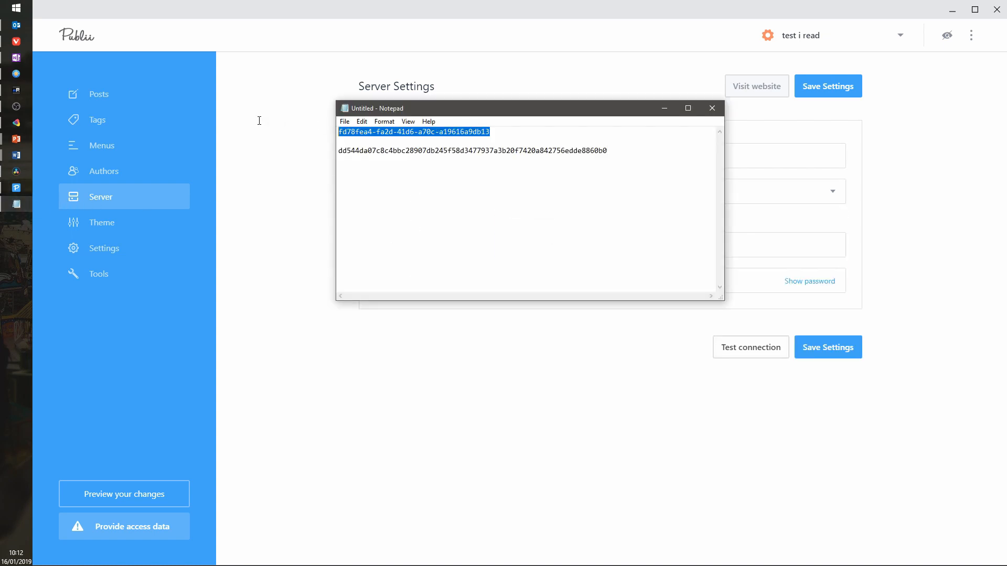
pyautogui.click(848, 210)
pyautogui.click(686, 241)
pyautogui.hotkey('ctrl', 'v')
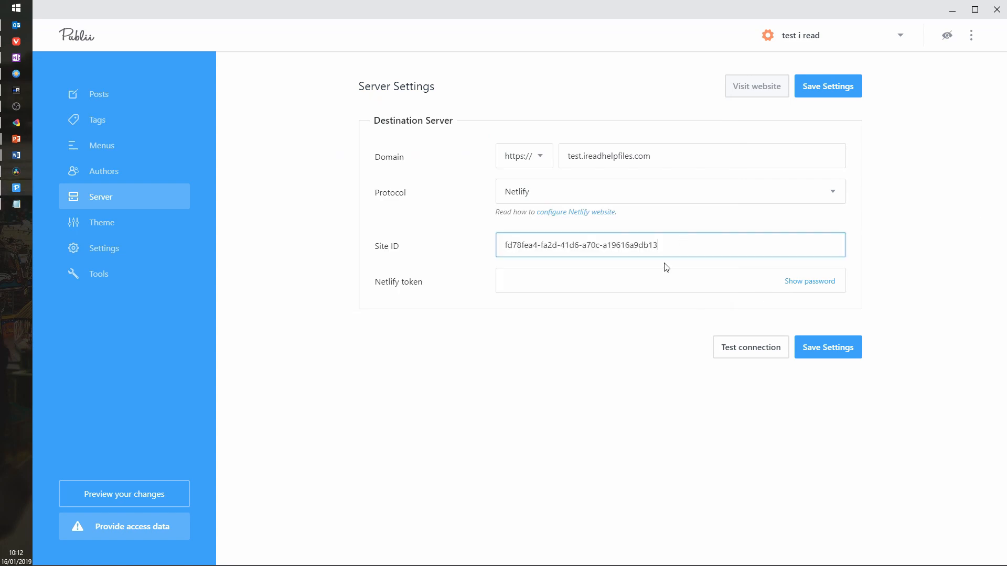
# Copy the token from Notepad's second line into the Netlify token field
pyautogui.click(665, 267)
pyautogui.hotkey('alt', 'Tab')
pyautogui.moveTo(603, 150); pyautogui.dragTo(338, 151)
pyautogui.click(431, 151)
pyautogui.moveTo(620, 156); pyautogui.dragTo(327, 150)
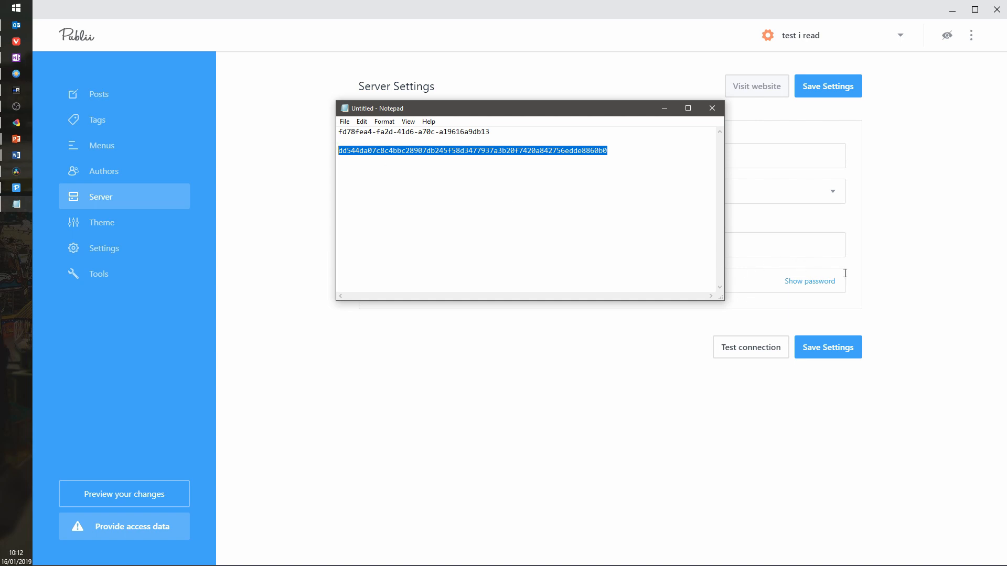
pyautogui.click(871, 267)
pyautogui.click(596, 287)
pyautogui.hotkey('ctrl', 'v')
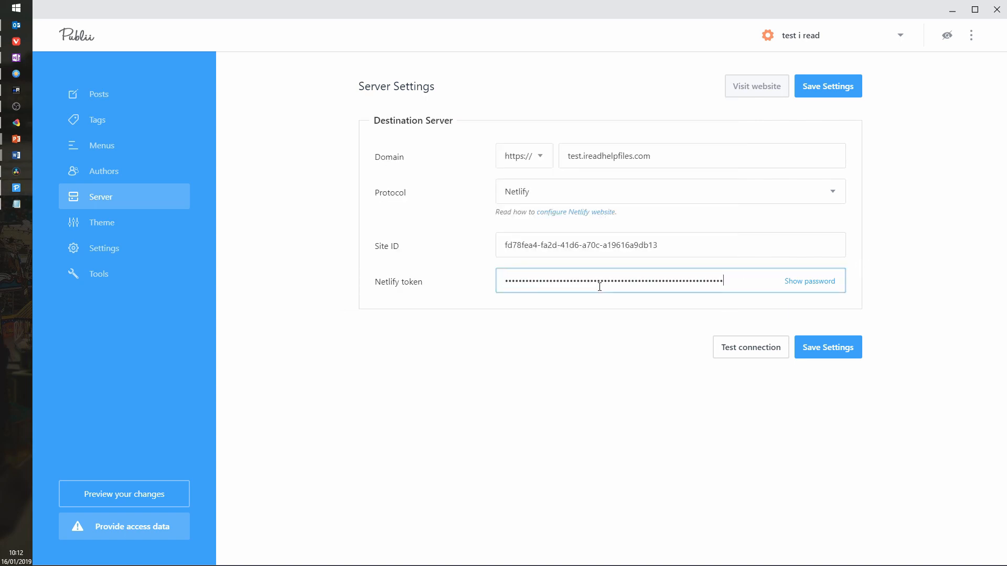
# Save the server settings, confirm the successful connection check, and save again
pyautogui.click(821, 347)
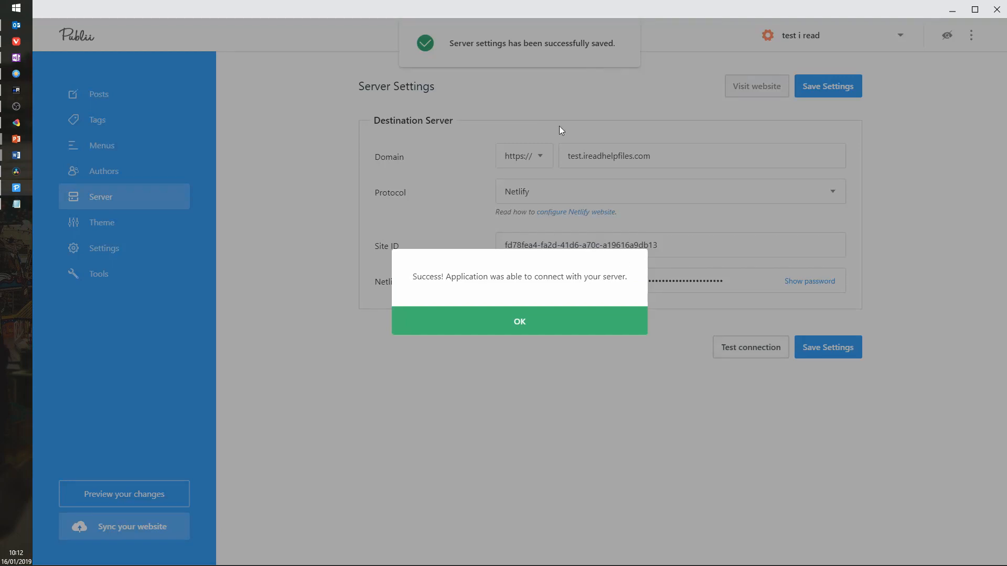
pyautogui.click(545, 321)
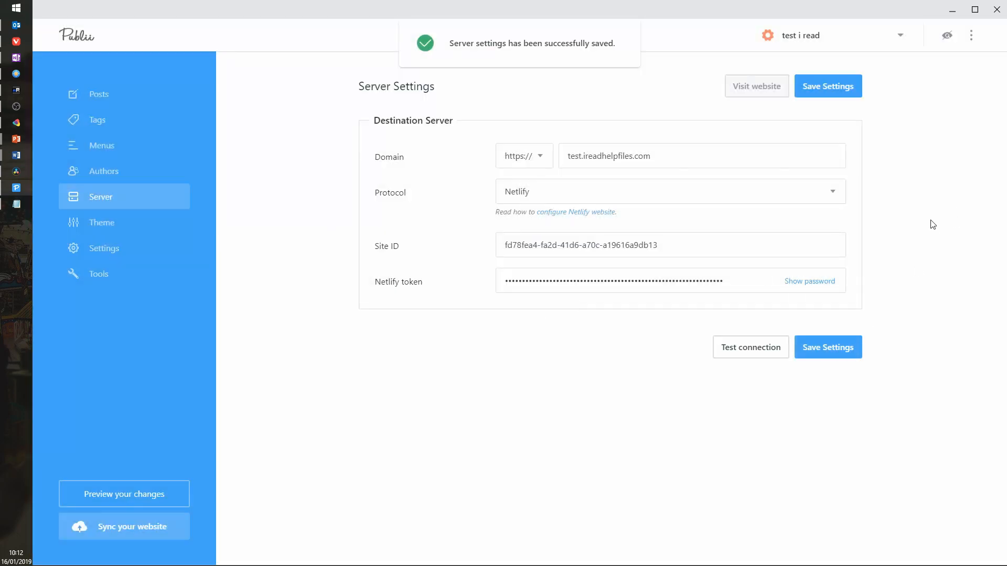
pyautogui.click(839, 357)
pyautogui.hotkey('alt', 'Tab')
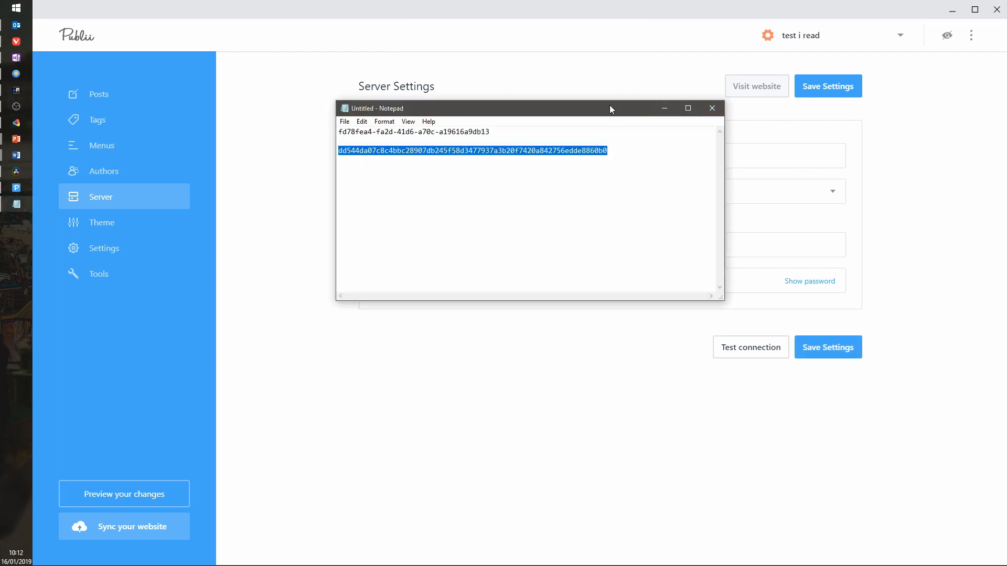
pyautogui.hotkey('alt', 'Tab')
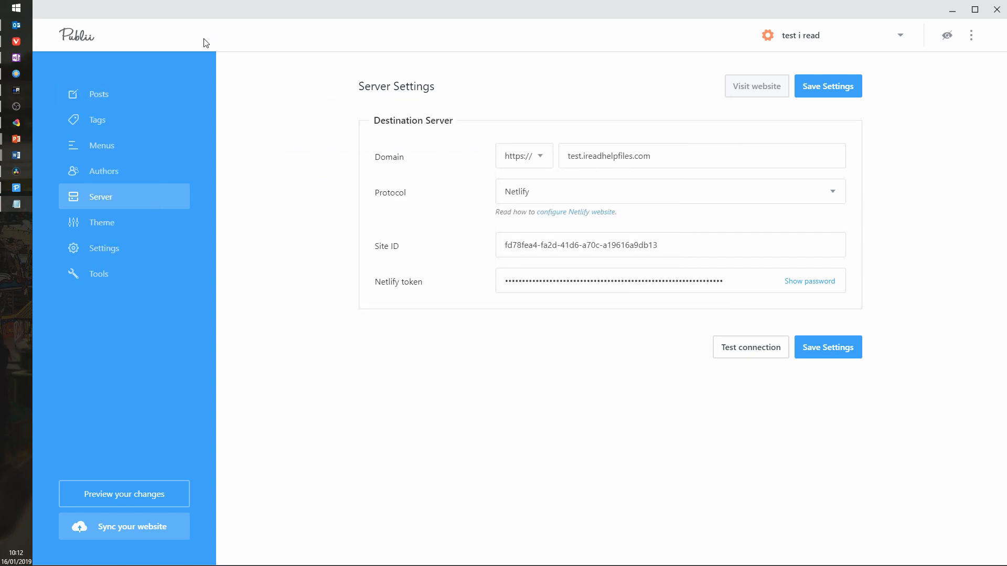
pyautogui.click(26, 42)
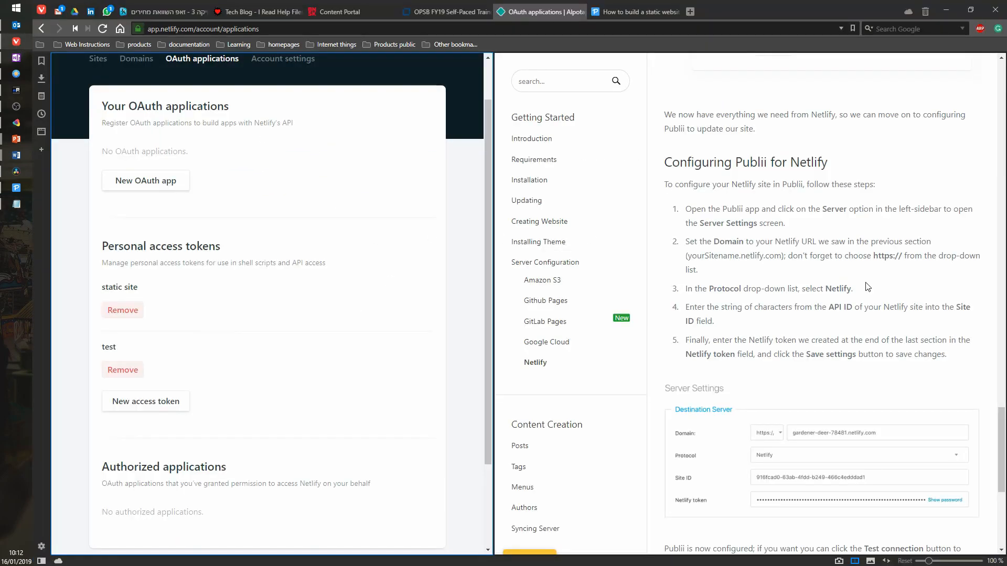
# Scroll to the end of the Netlify configuration steps, then go back to Publii
pyautogui.scroll(-5, 868, 282)
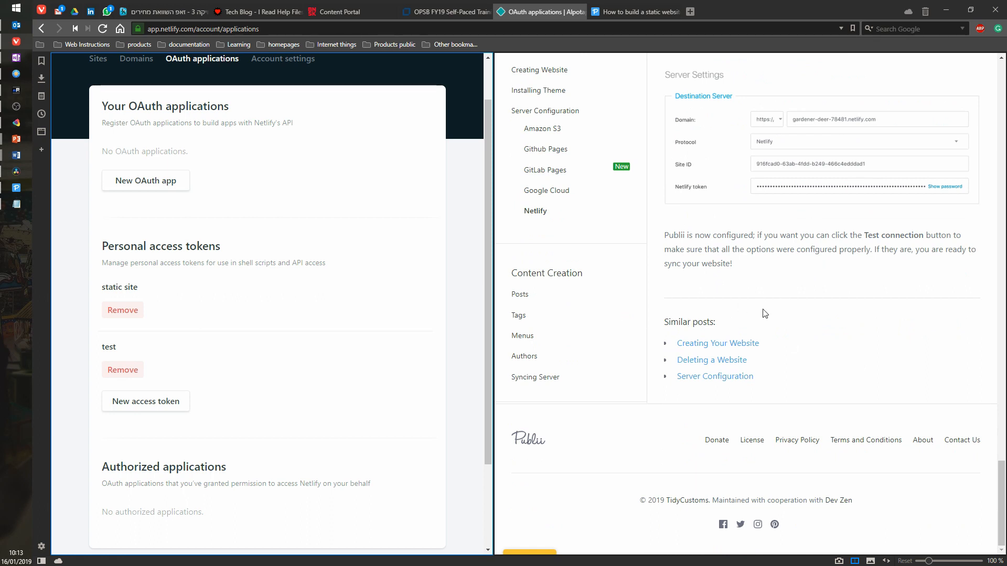
pyautogui.click(17, 187)
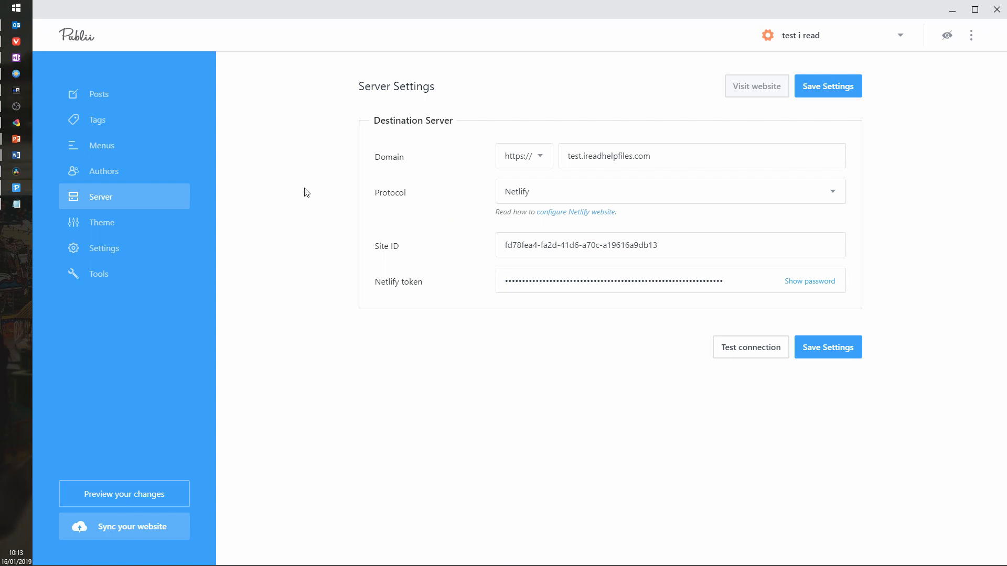
# Pick Technews (v.1.0.6.0) as the theme in the site settings
pyautogui.click(98, 228)
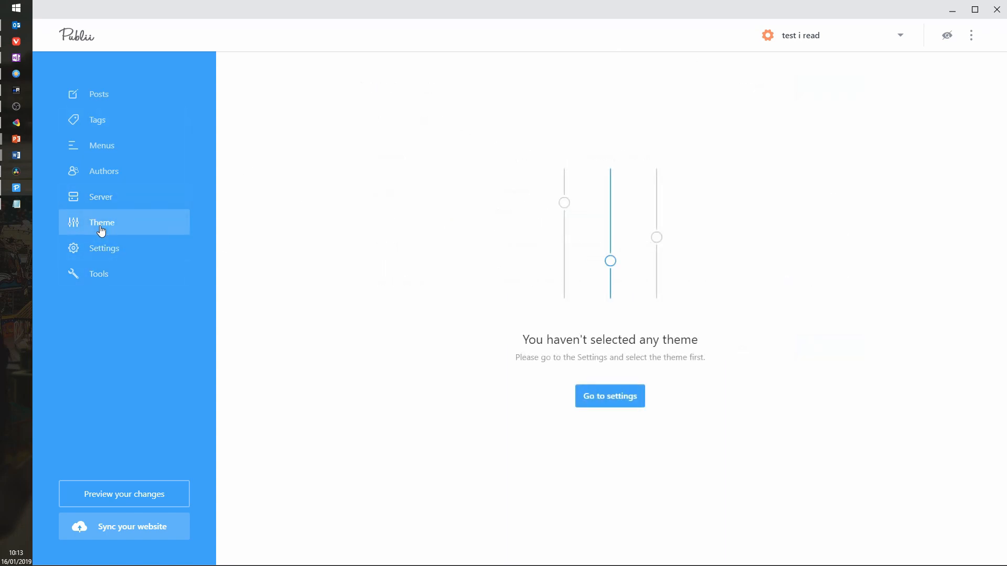
pyautogui.click(607, 403)
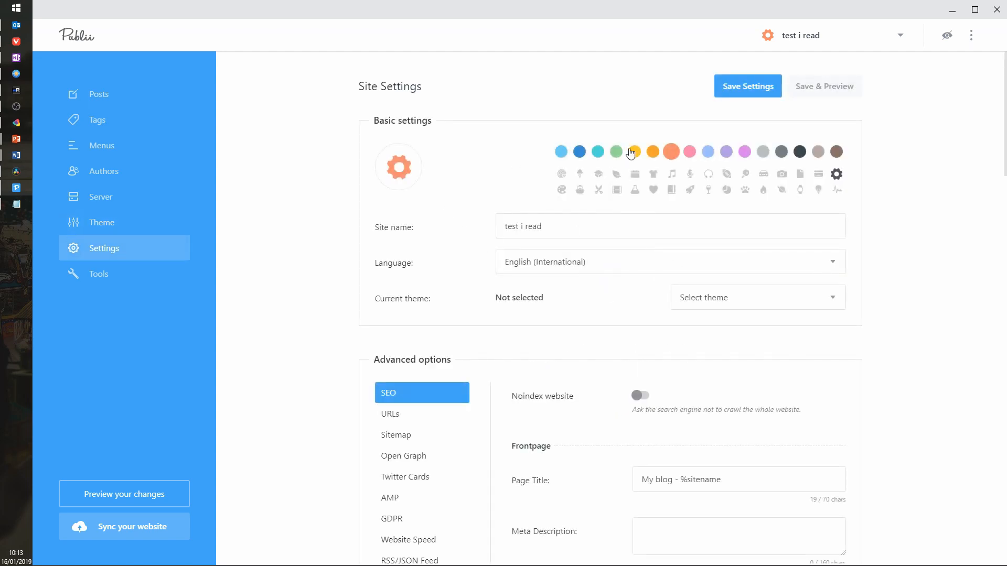
pyautogui.click(820, 299)
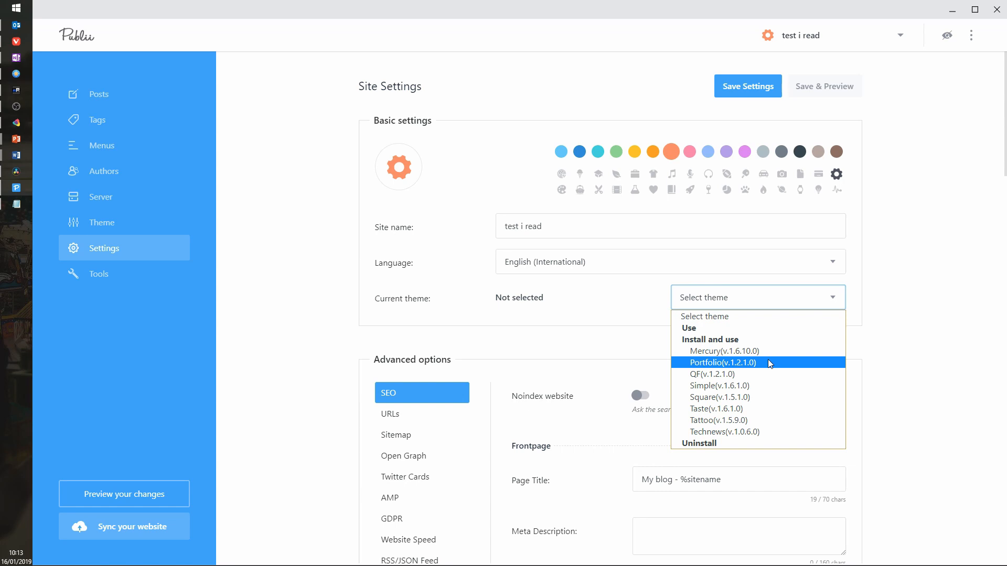
pyautogui.click(729, 432)
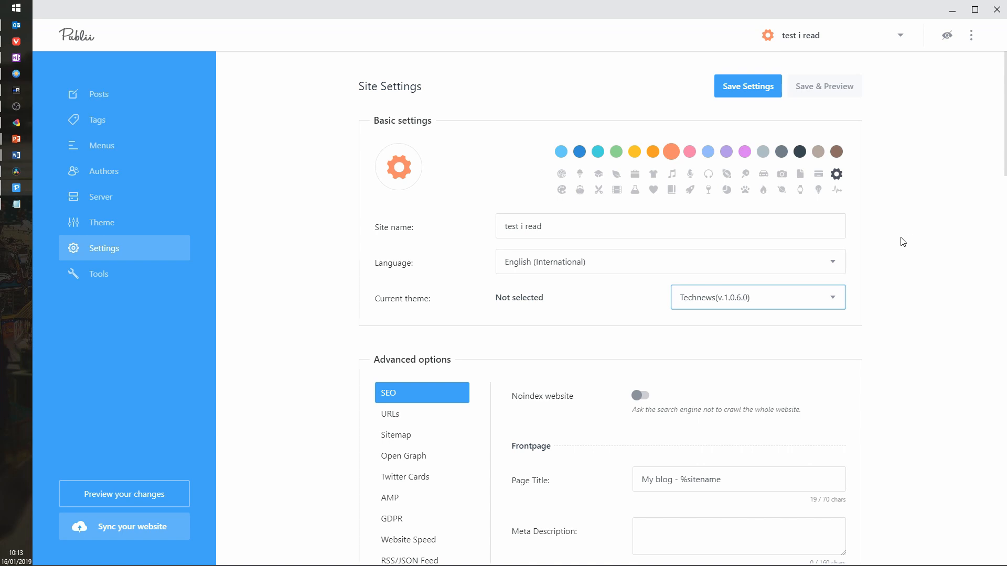
# In SEO options, insert 'test' after 'blog' so the frontpage title reads 'My blog test - %sitename'
pyautogui.scroll(-2, 907, 264)
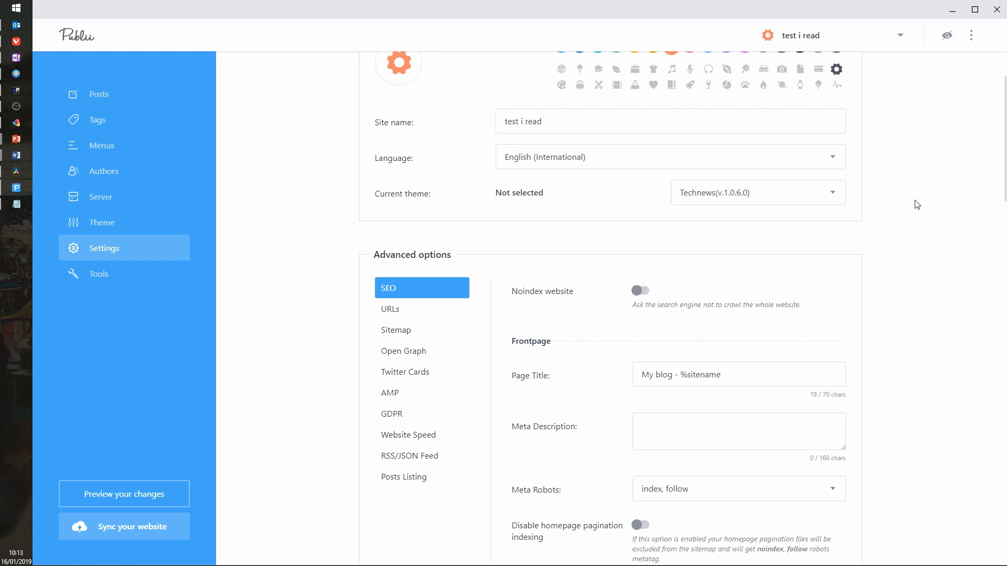
pyautogui.scroll(-2, 860, 207)
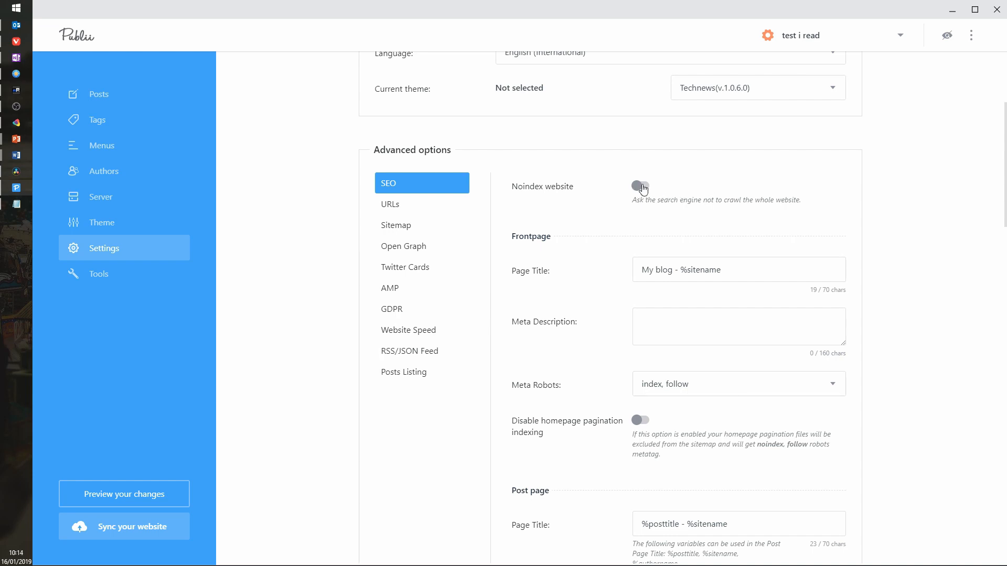
pyautogui.scroll(-4, 913, 225)
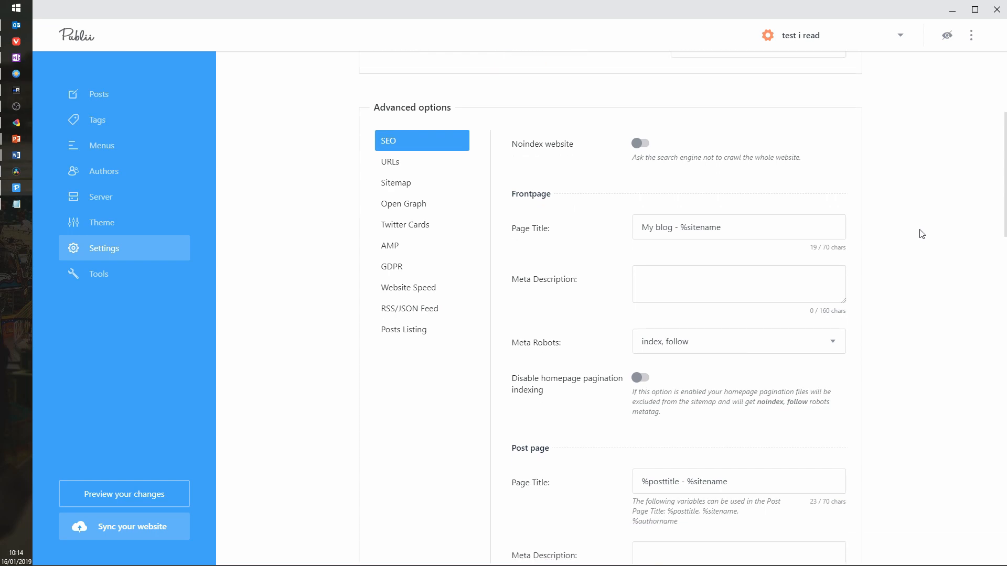
pyautogui.scroll(4, 897, 184)
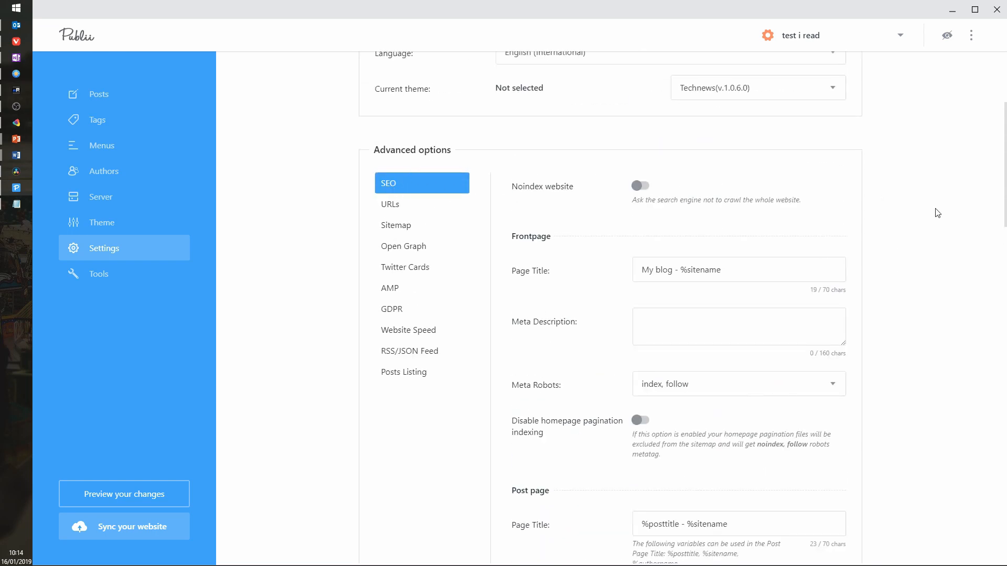
pyautogui.scroll(-2, 904, 209)
pyautogui.scroll(-2, 899, 207)
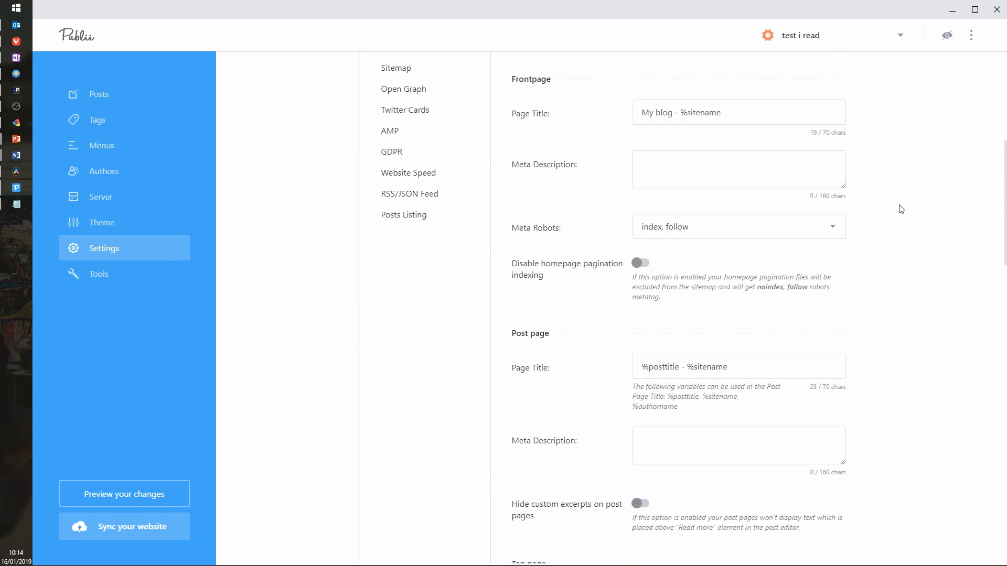
pyautogui.scroll(2, 898, 206)
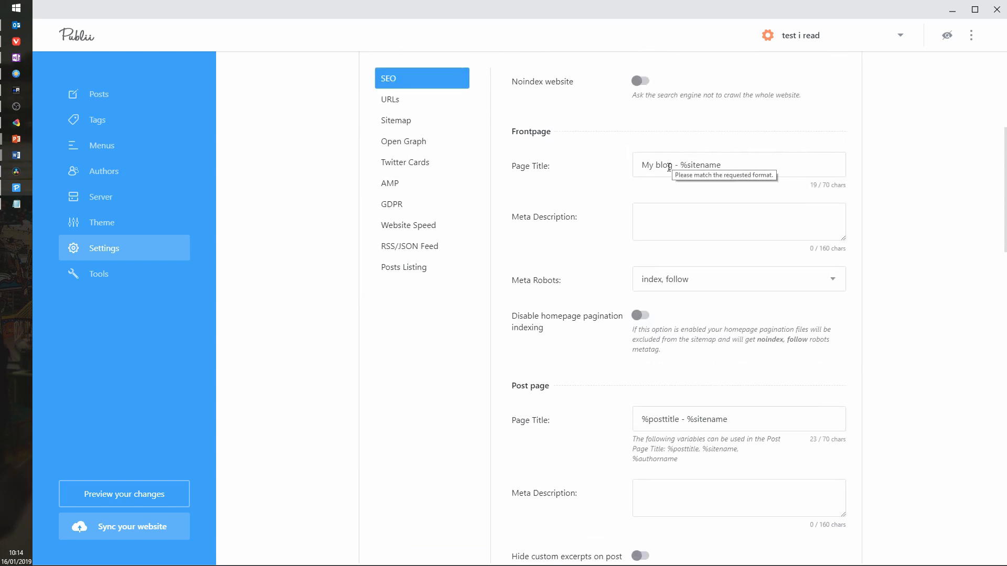
pyautogui.click(673, 165)
pyautogui.write('test')
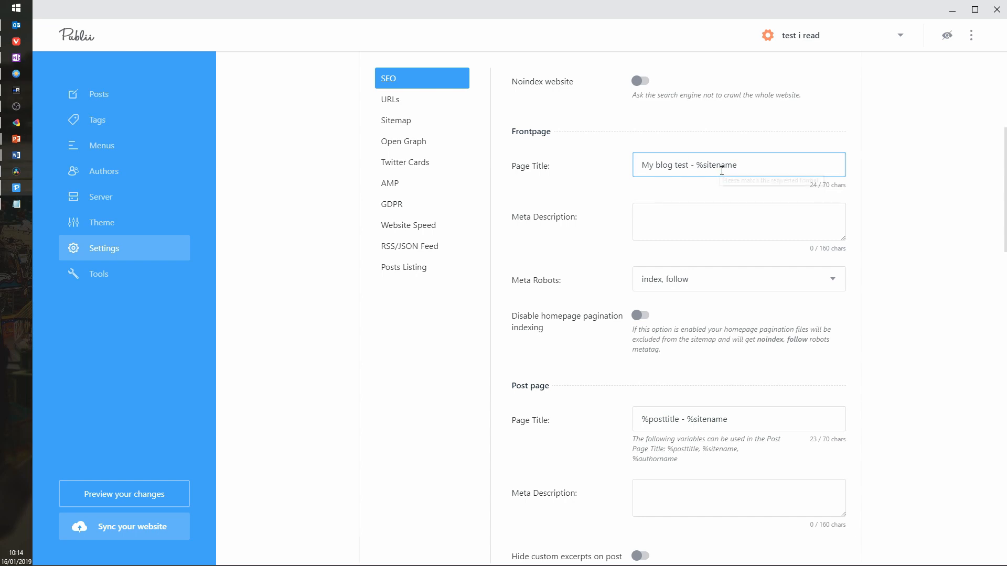
pyautogui.click(790, 208)
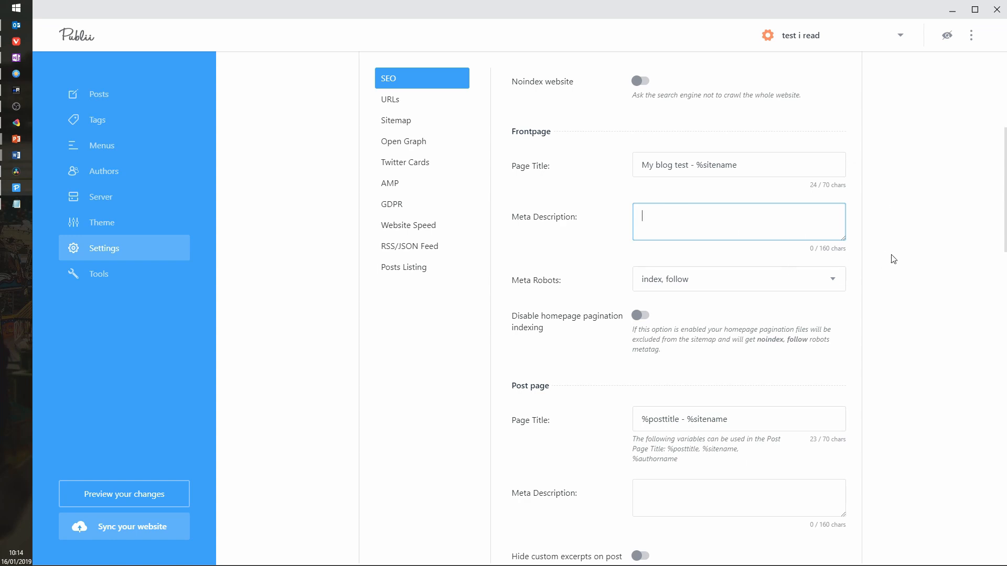
pyautogui.scroll(-2, 915, 246)
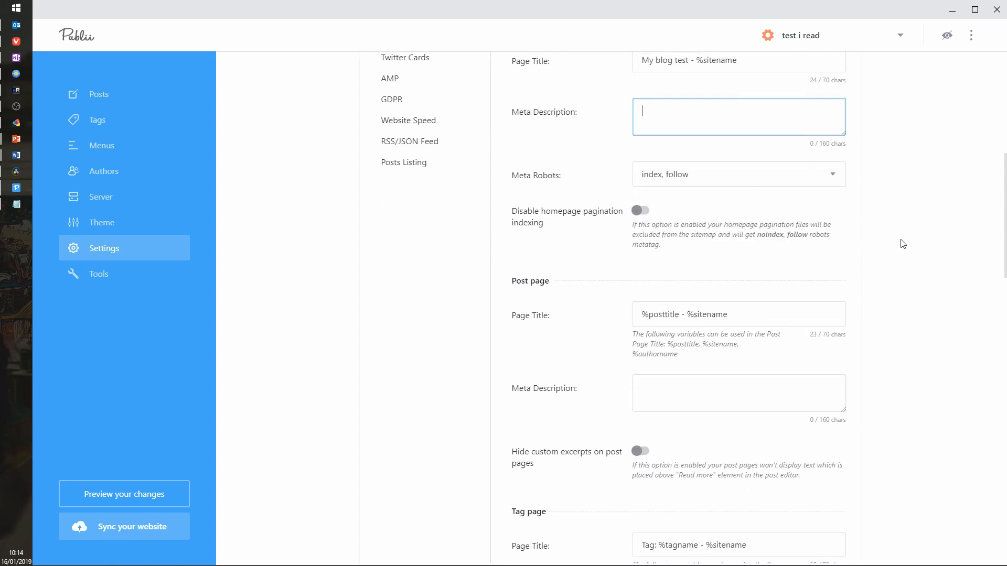
pyautogui.scroll(-1, 902, 244)
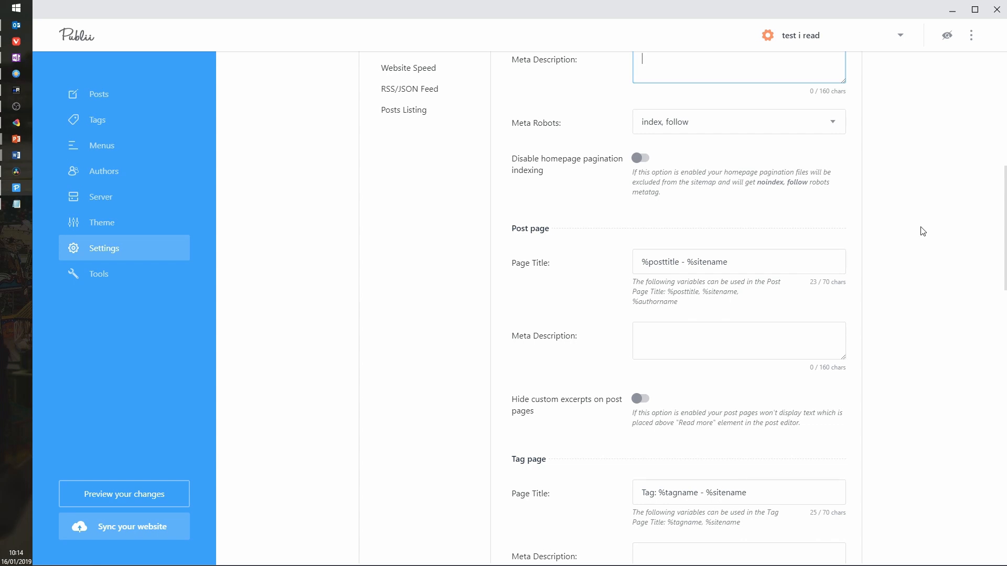
pyautogui.scroll(-2, 899, 241)
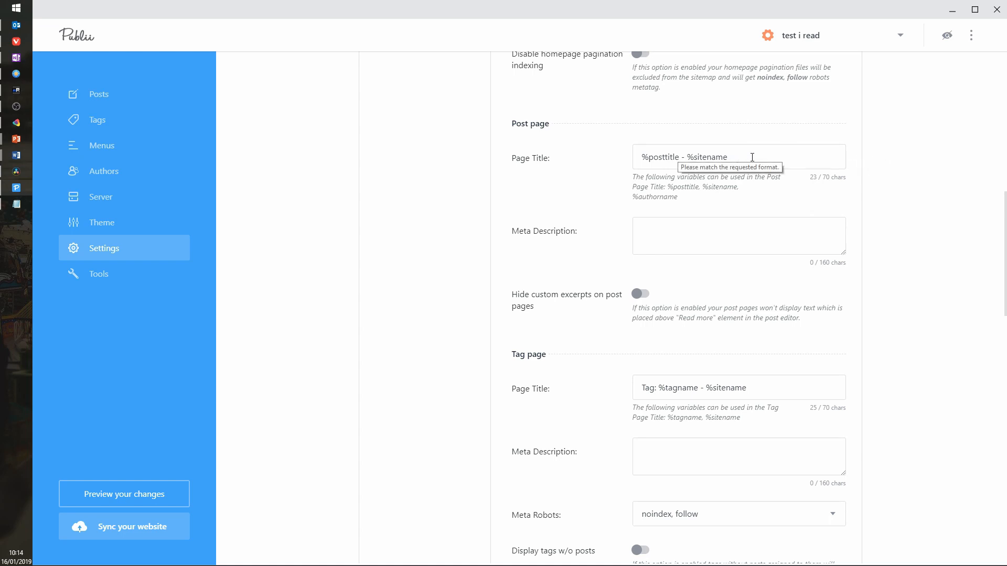
pyautogui.scroll(-4, 872, 207)
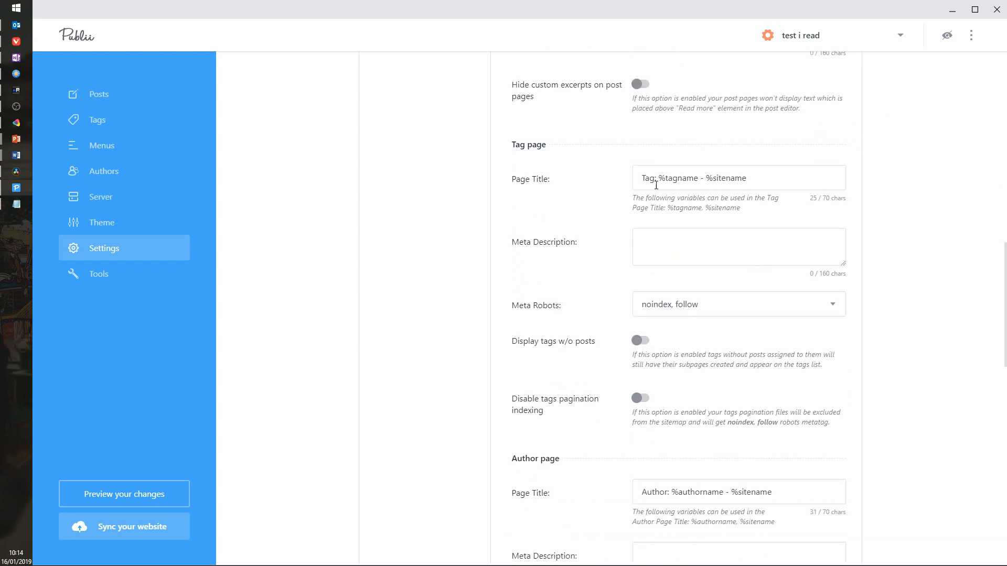
pyautogui.scroll(-2, 873, 207)
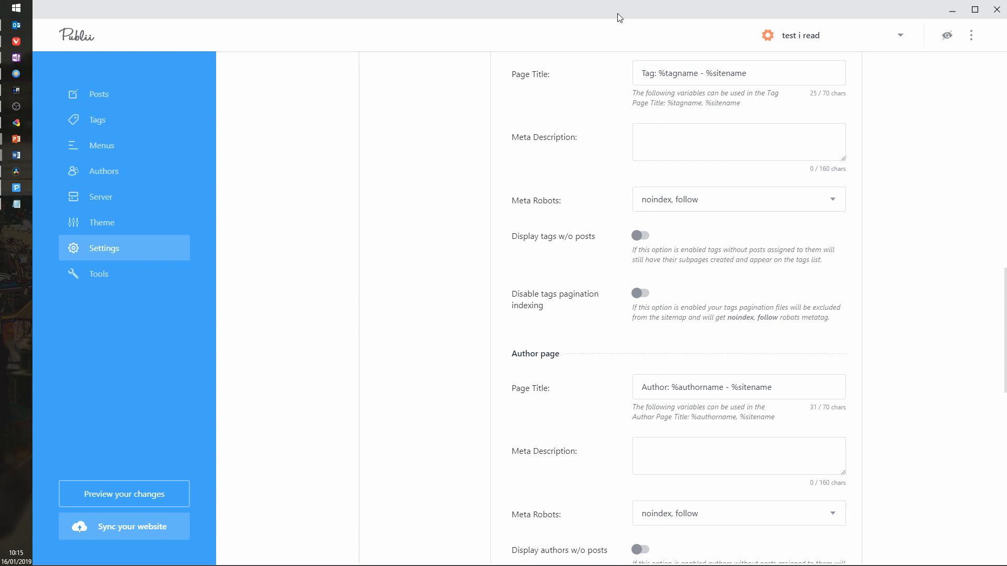
pyautogui.moveTo(756, 79); pyautogui.dragTo(624, 68)
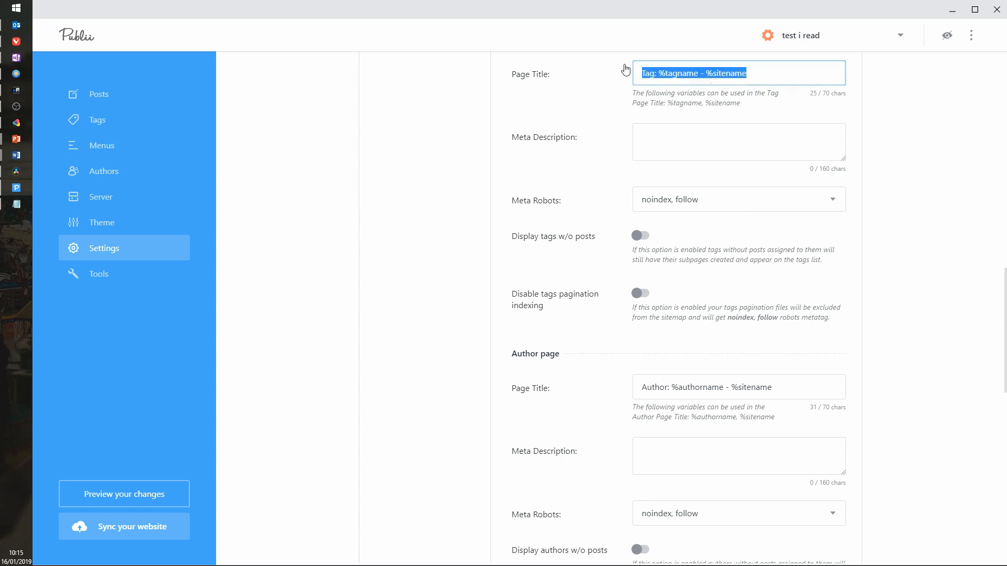
pyautogui.click(915, 180)
pyautogui.scroll(-4, 891, 183)
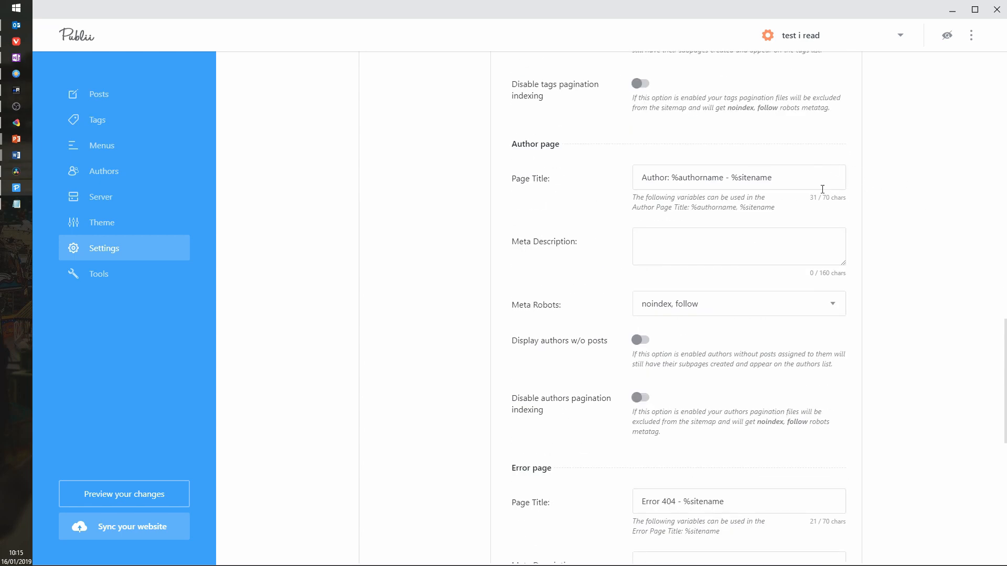
pyautogui.scroll(3, 822, 191)
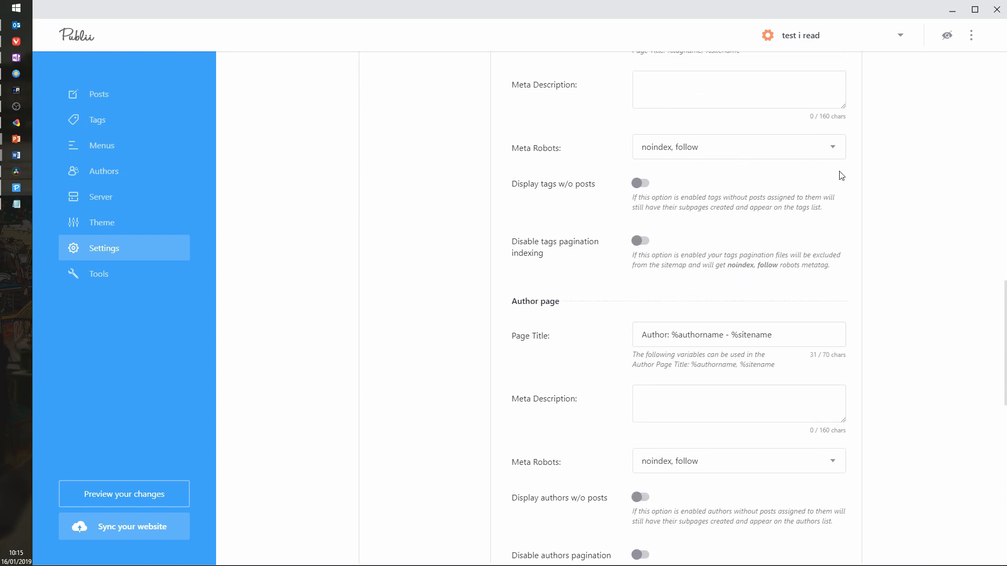
pyautogui.scroll(-3, 890, 173)
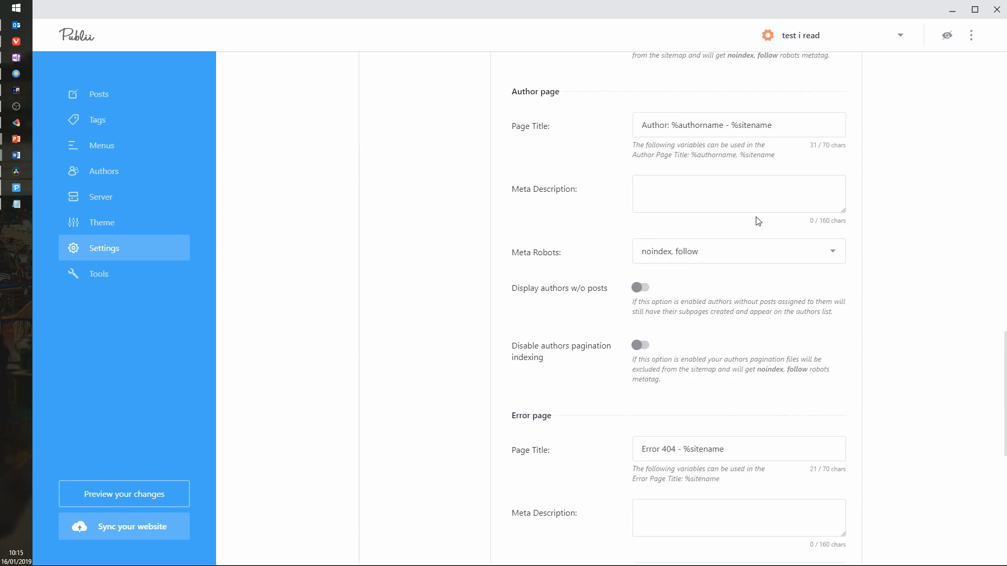
pyautogui.scroll(-3, 898, 177)
pyautogui.scroll(-3, 886, 185)
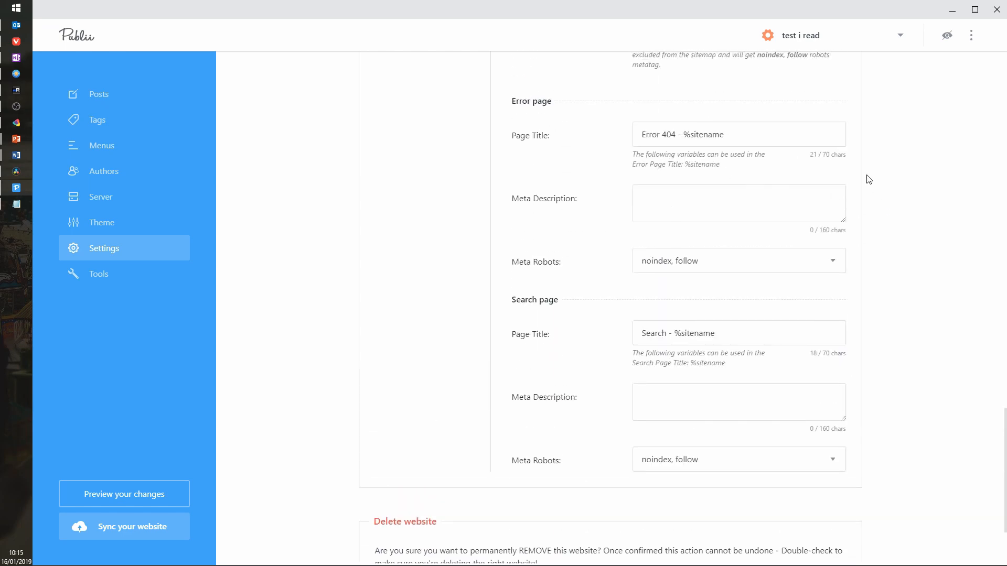
pyautogui.scroll(-2, 897, 195)
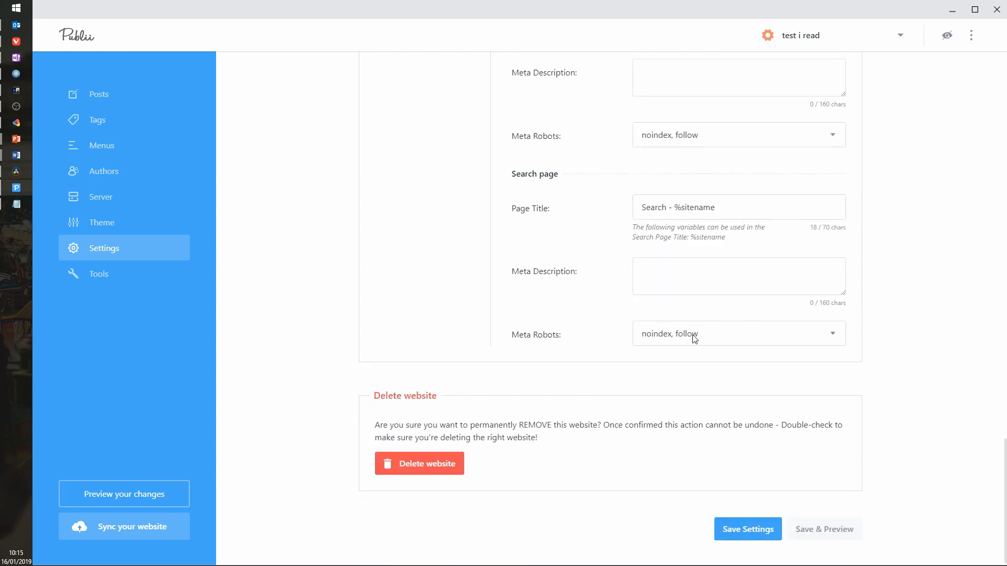
pyautogui.scroll(15, 762, 338)
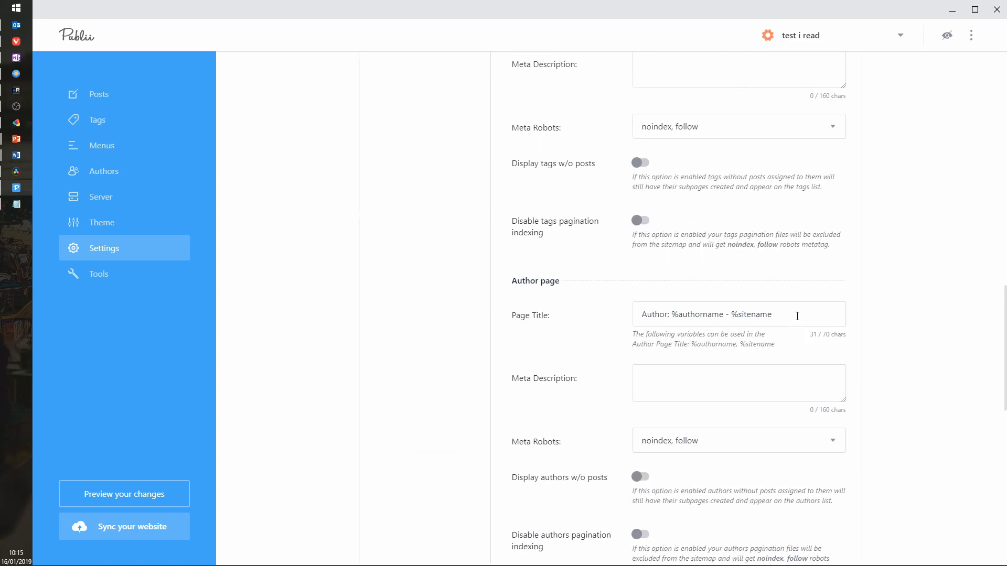
pyautogui.scroll(-4, 524, 309)
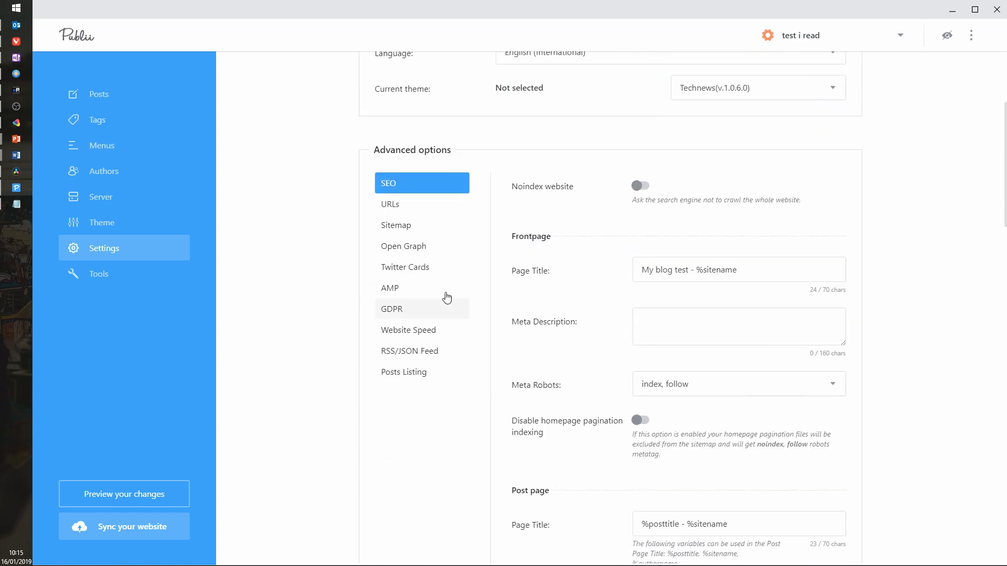
# In the URL options, read the pretty URLs explanation and switch Use pretty URLs on
pyautogui.click(407, 206)
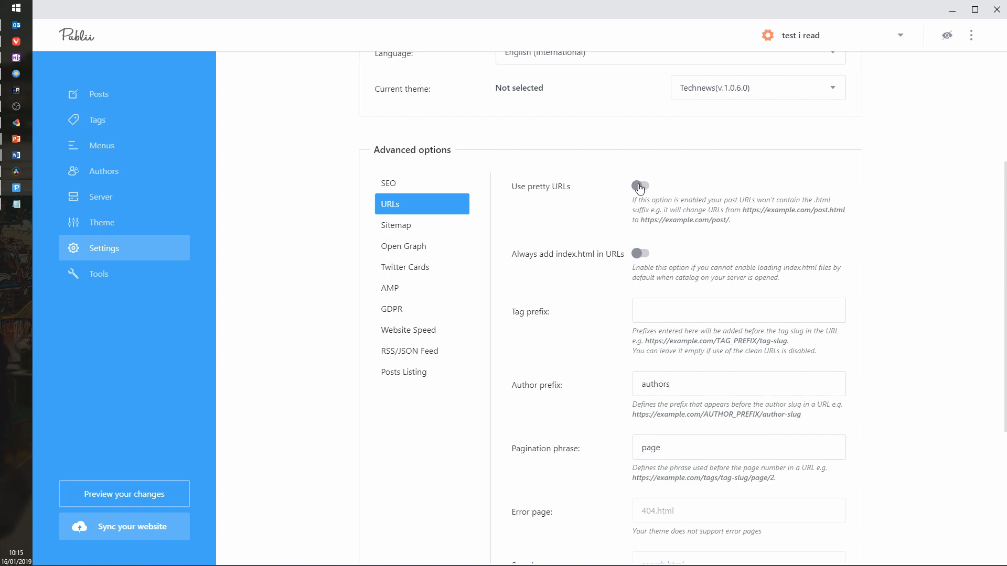
pyautogui.doubleClick(828, 212)
pyautogui.click(727, 221)
pyautogui.moveTo(845, 213); pyautogui.dragTo(779, 214)
pyautogui.click(851, 216)
pyautogui.click(642, 189)
# Enter 'Tag' as the tag prefix, save the settings, and show the Sitemap options
pyautogui.scroll(-1, 903, 246)
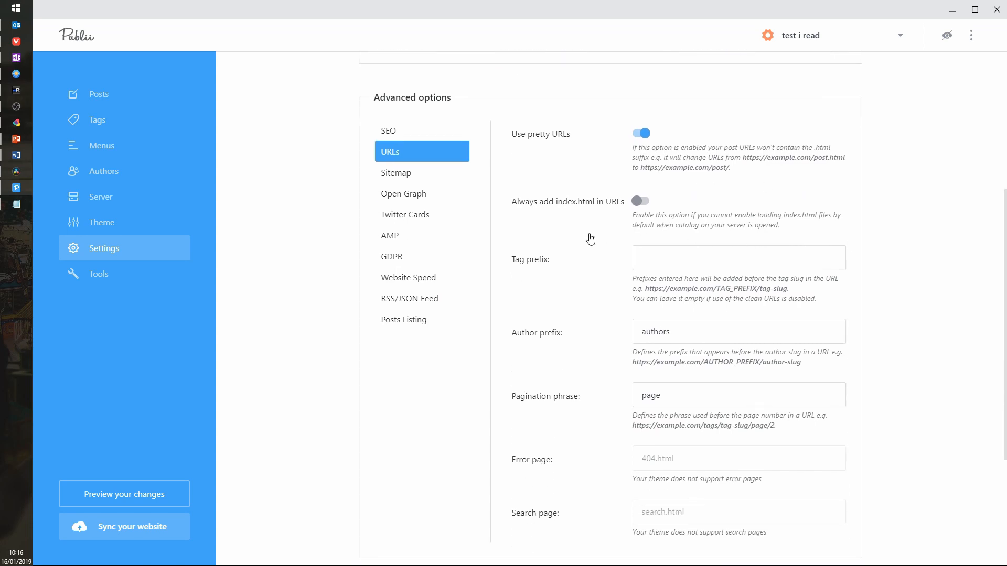
pyautogui.scroll(-2, 937, 293)
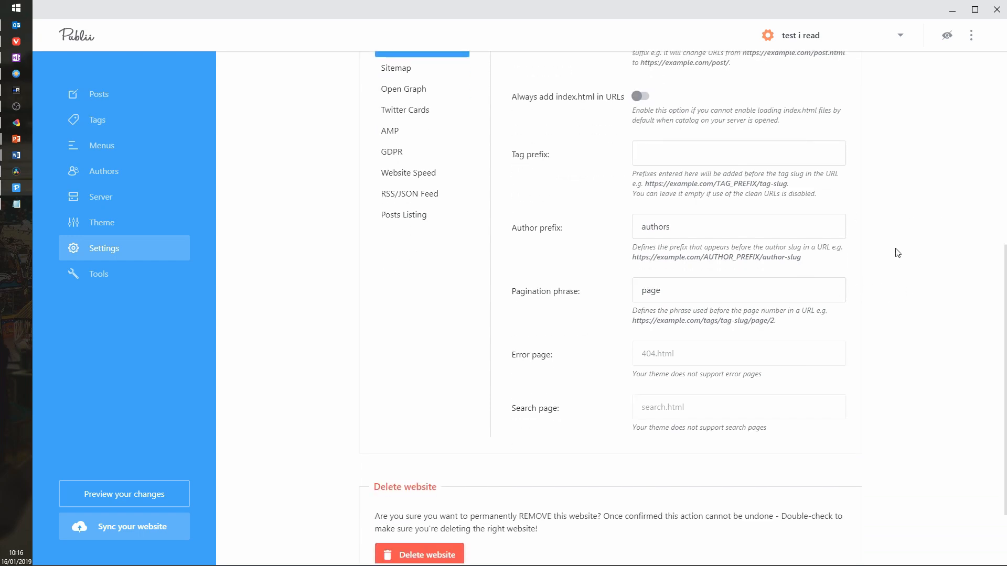
pyautogui.scroll(7, 898, 247)
pyautogui.click(742, 86)
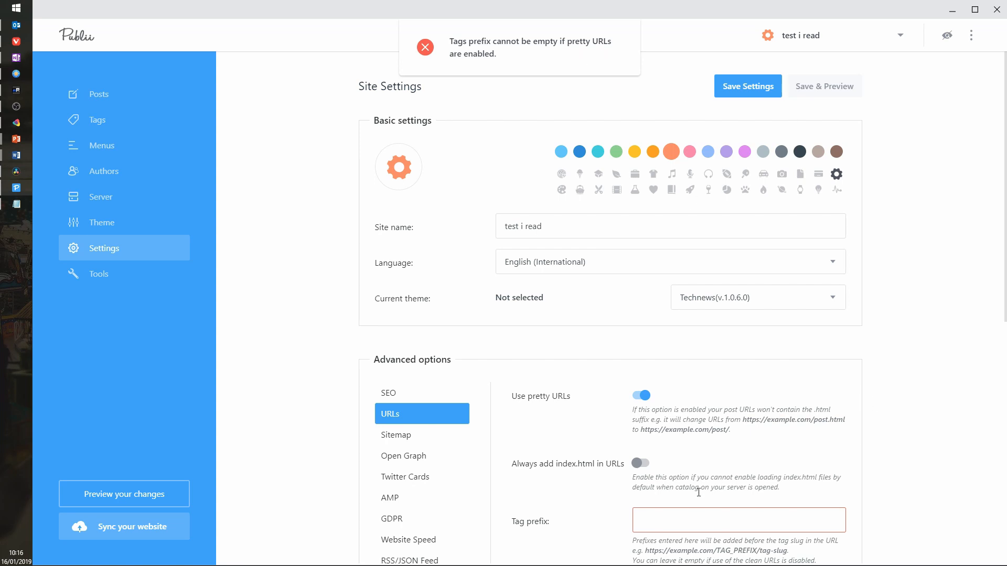
pyautogui.click(727, 504)
pyautogui.scroll(-2, 917, 407)
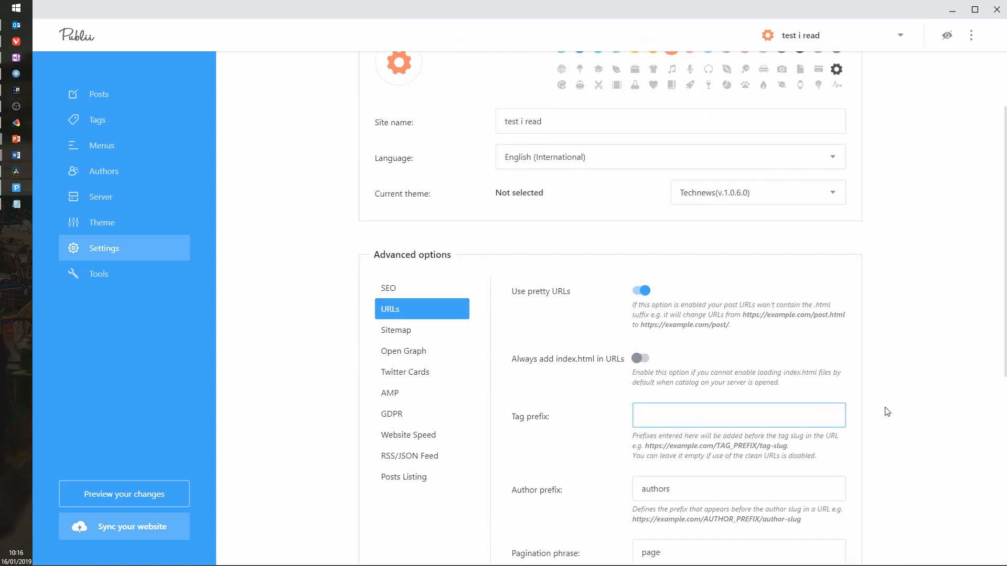
pyautogui.write('Tag')
pyautogui.scroll(2, 926, 286)
pyautogui.scroll(1, 927, 287)
pyautogui.click(756, 90)
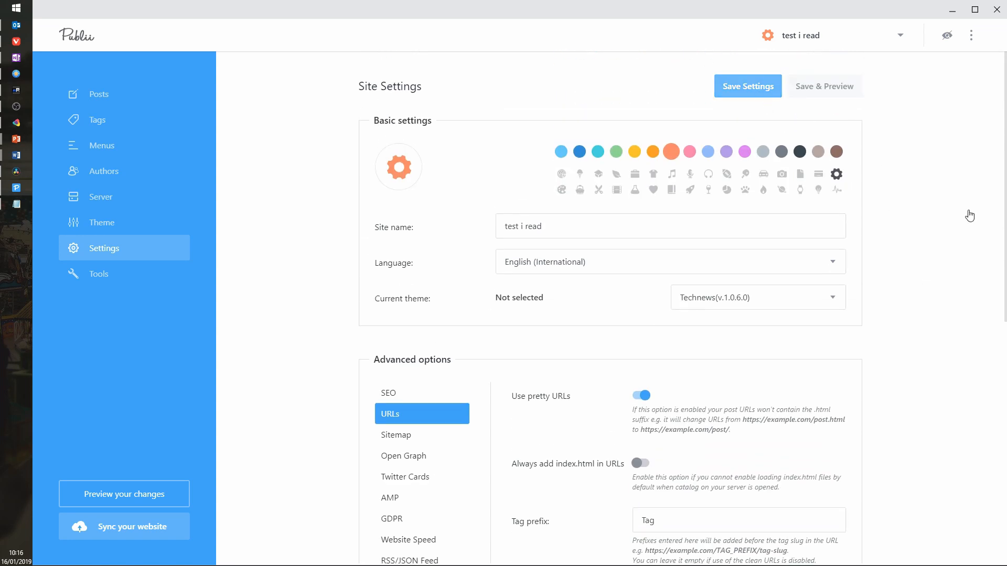
pyautogui.scroll(-2, 939, 370)
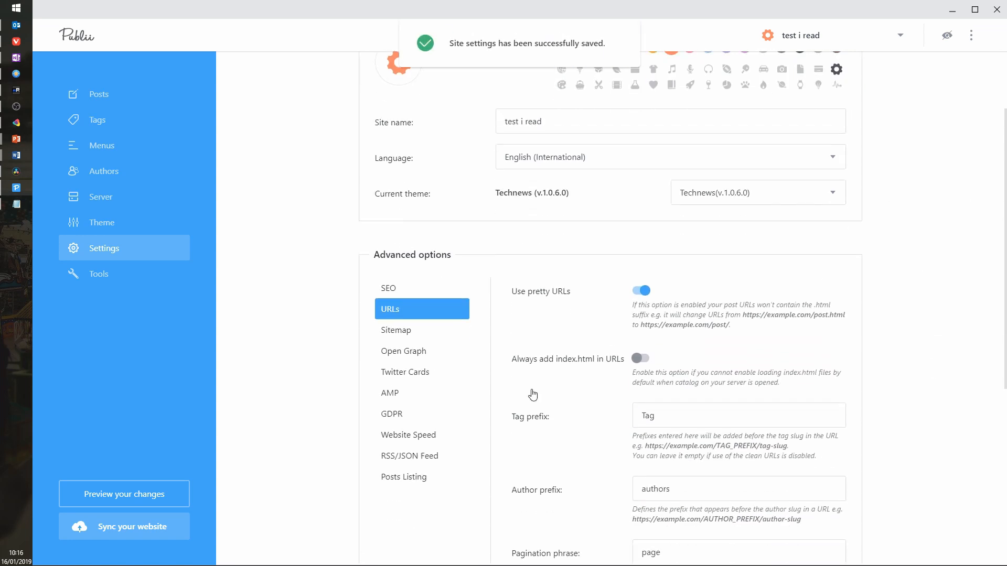
pyautogui.click(452, 330)
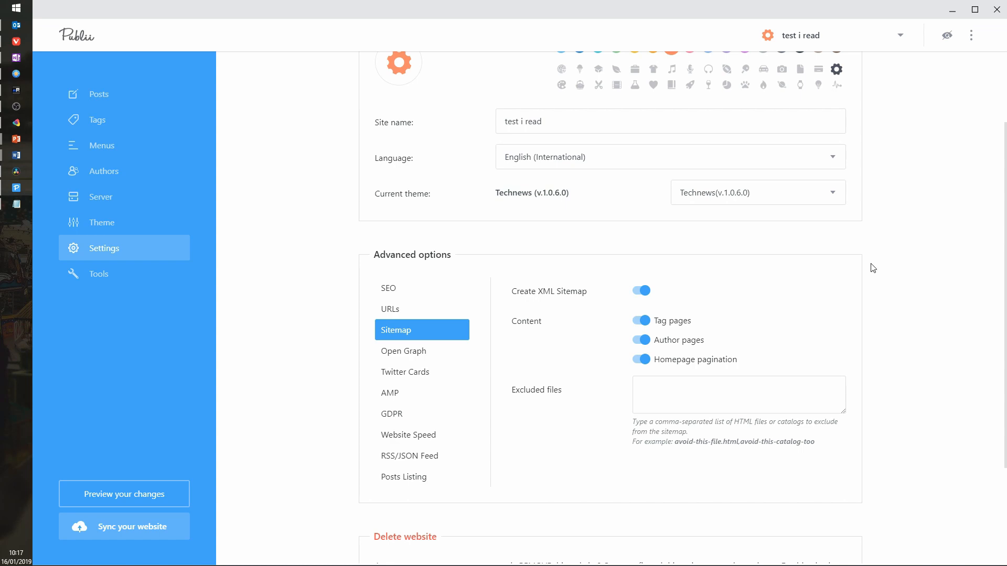
# Look through the Open Graph options, including the Facebook App ID field
pyautogui.click(414, 373)
pyautogui.click(427, 352)
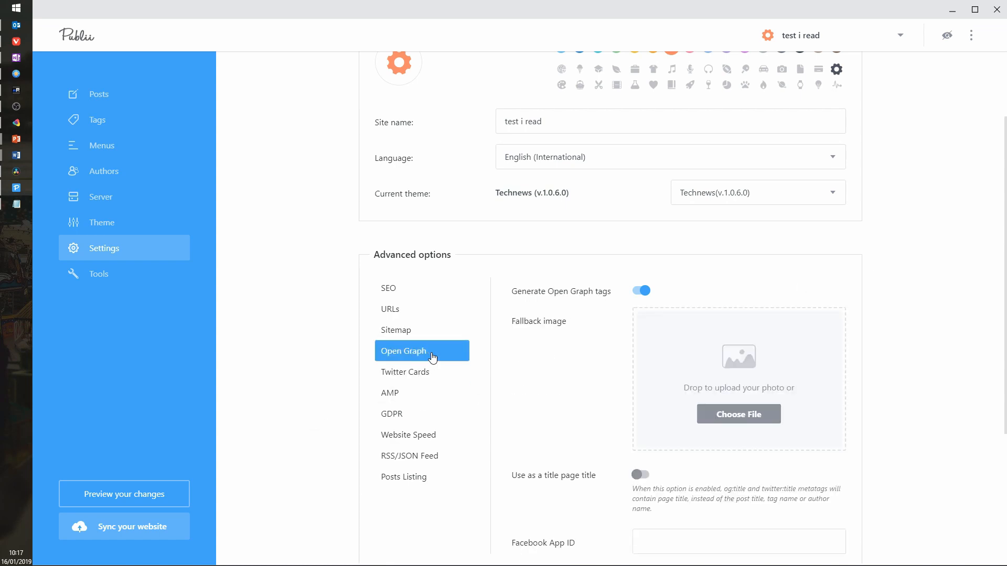
pyautogui.scroll(-1, 954, 244)
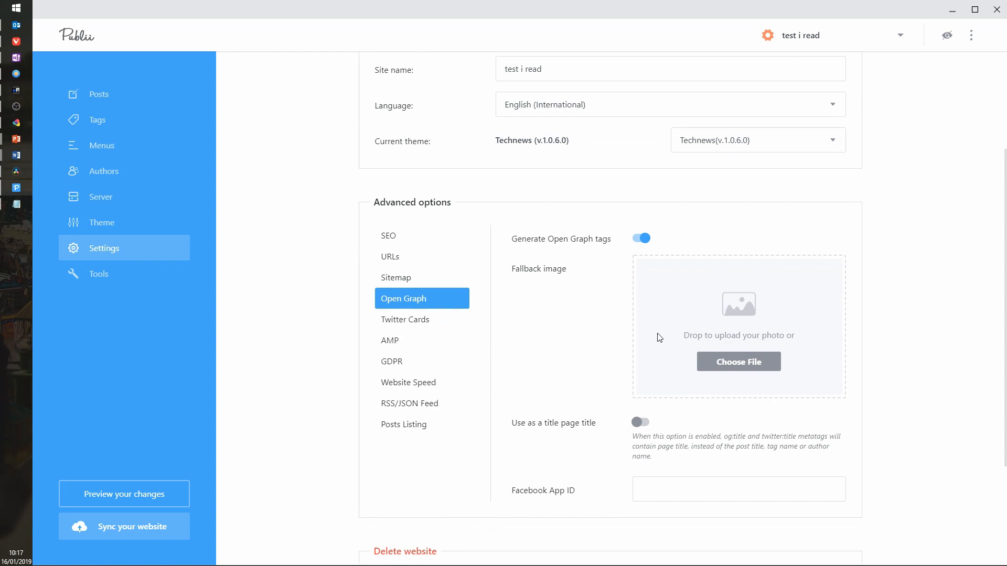
pyautogui.click(656, 493)
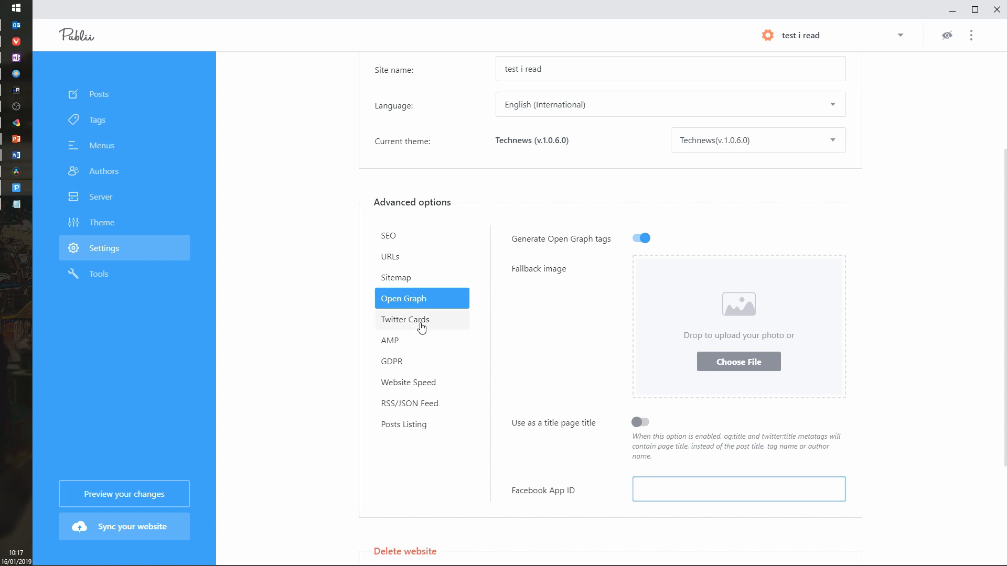
pyautogui.scroll(-1, 915, 253)
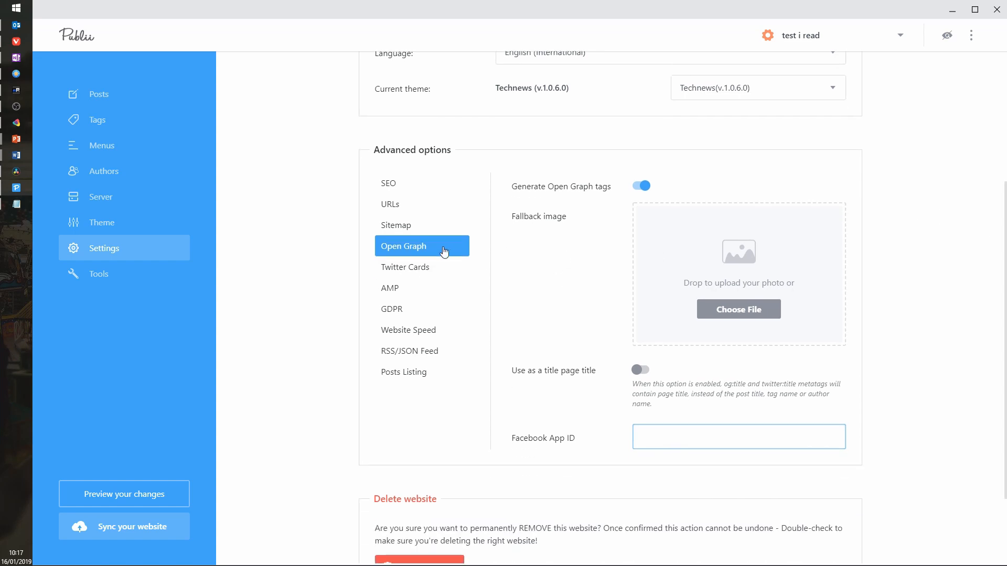
# View the Twitter Cards options, then scroll through the AMP panel
pyautogui.click(420, 272)
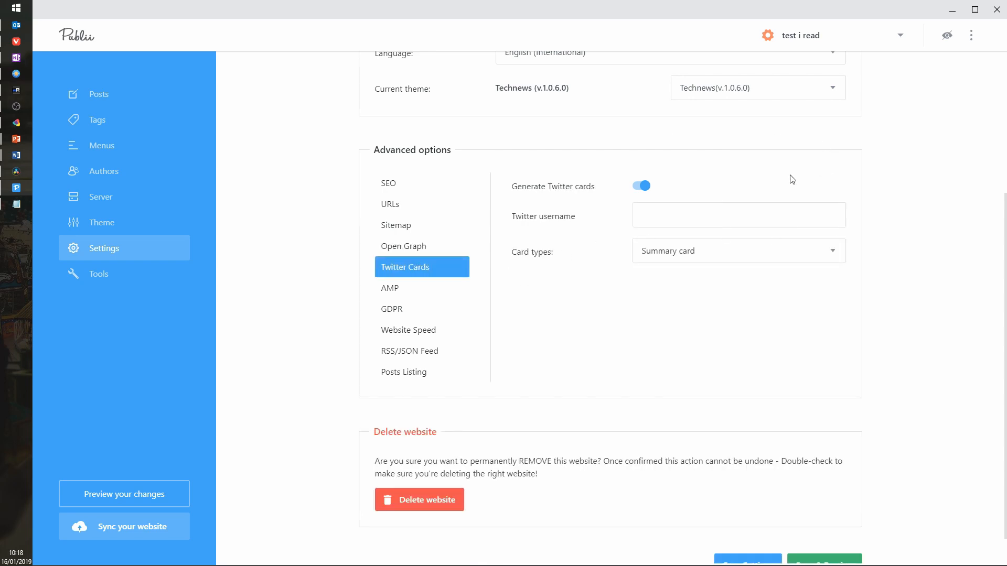
pyautogui.click(397, 290)
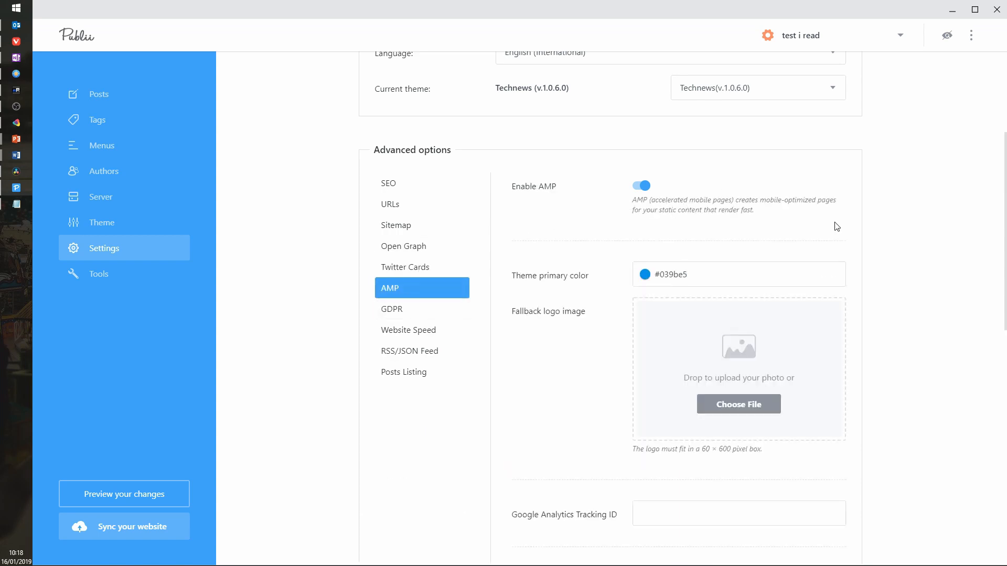
pyautogui.scroll(-2, 834, 224)
pyautogui.scroll(-2, 902, 236)
pyautogui.scroll(3, 905, 239)
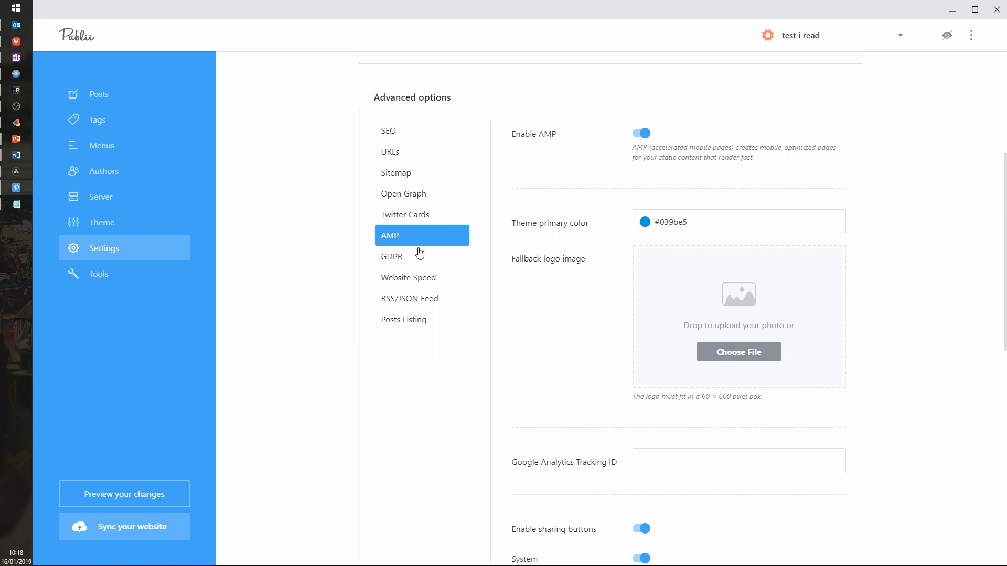
# Browse GDPR, Website Speed and RSS/JSON Feed options, ending on Posts Listing order settings
pyautogui.click(394, 258)
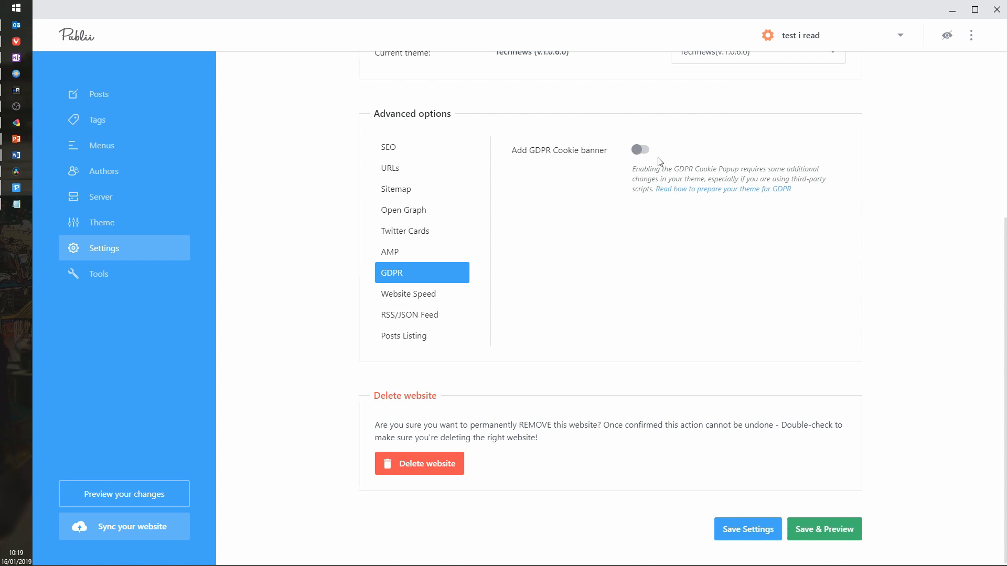
pyautogui.click(465, 295)
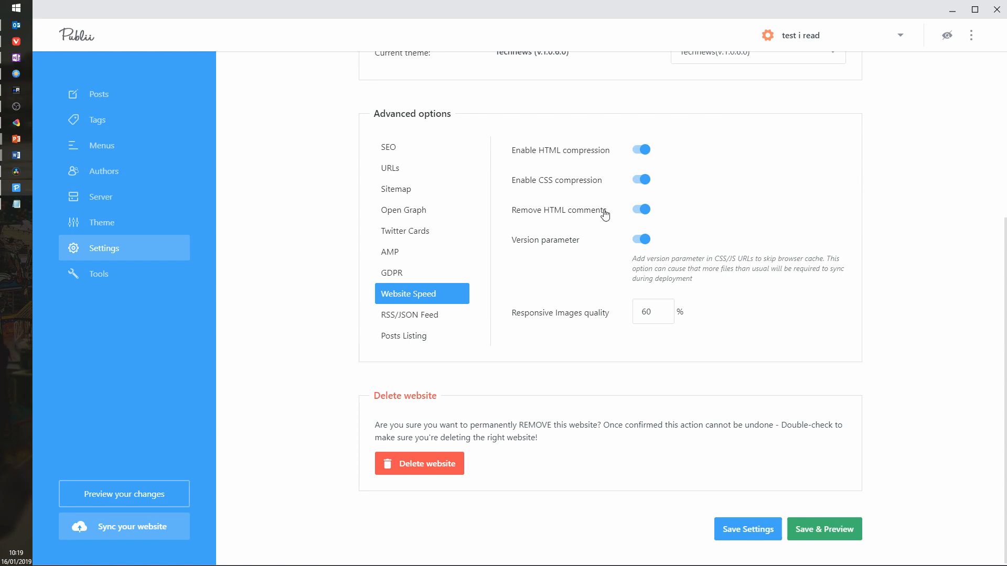
pyautogui.click(445, 316)
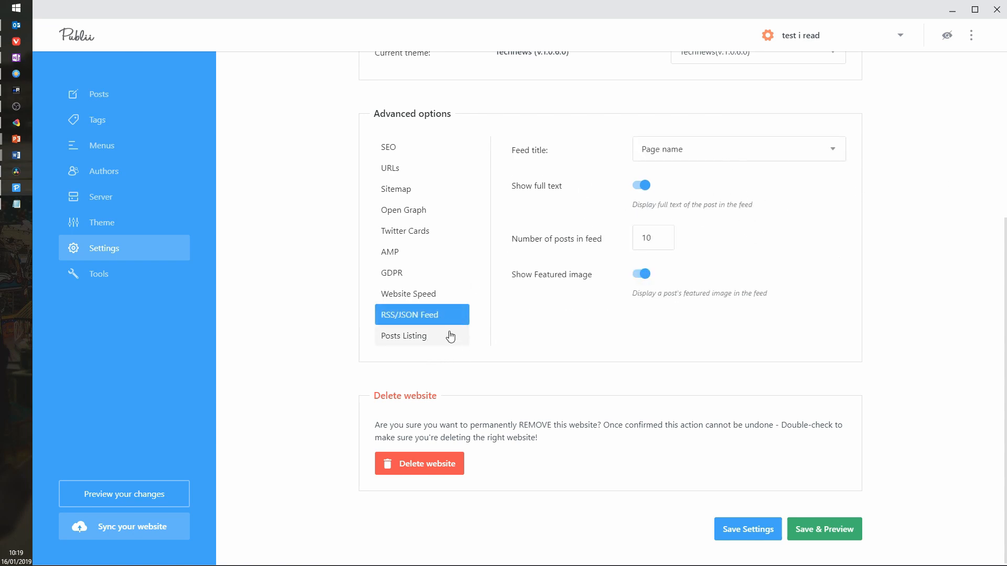
pyautogui.click(430, 337)
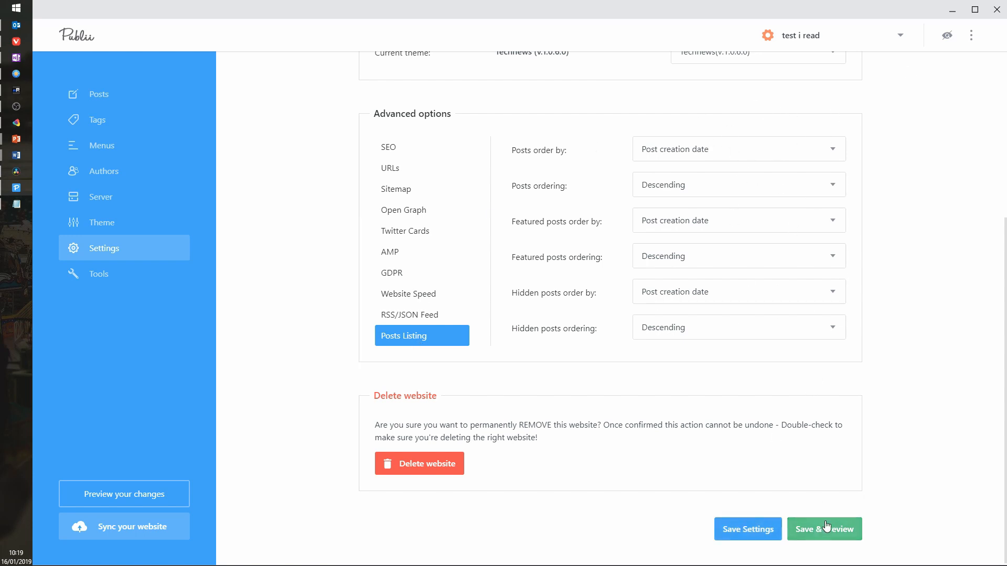
# Save with Ctrl+S, try the 'My blog test - test i read' preview's search box, then return to Publii
pyautogui.hotkey('ctrl', 's')
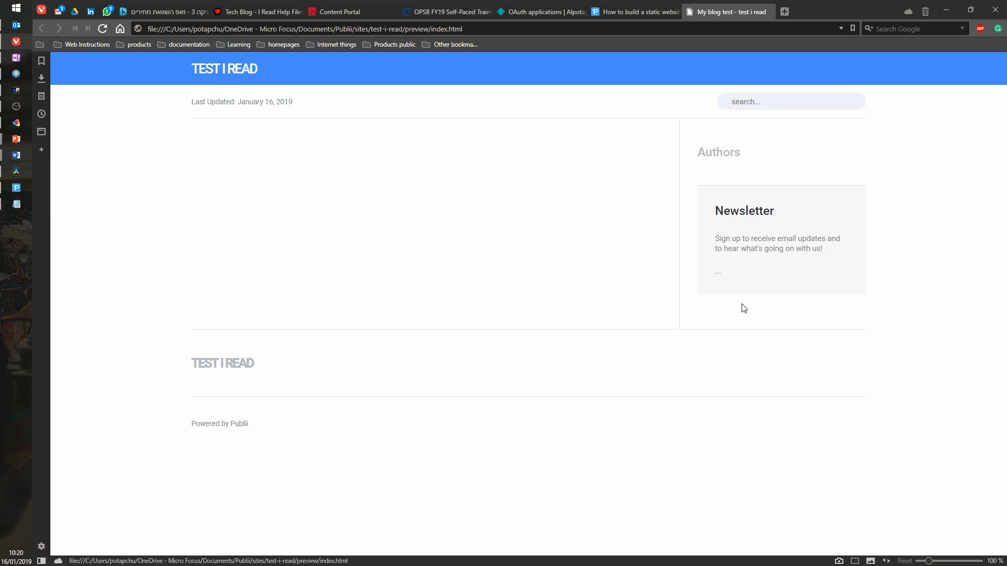
pyautogui.click(767, 99)
pyautogui.click(906, 122)
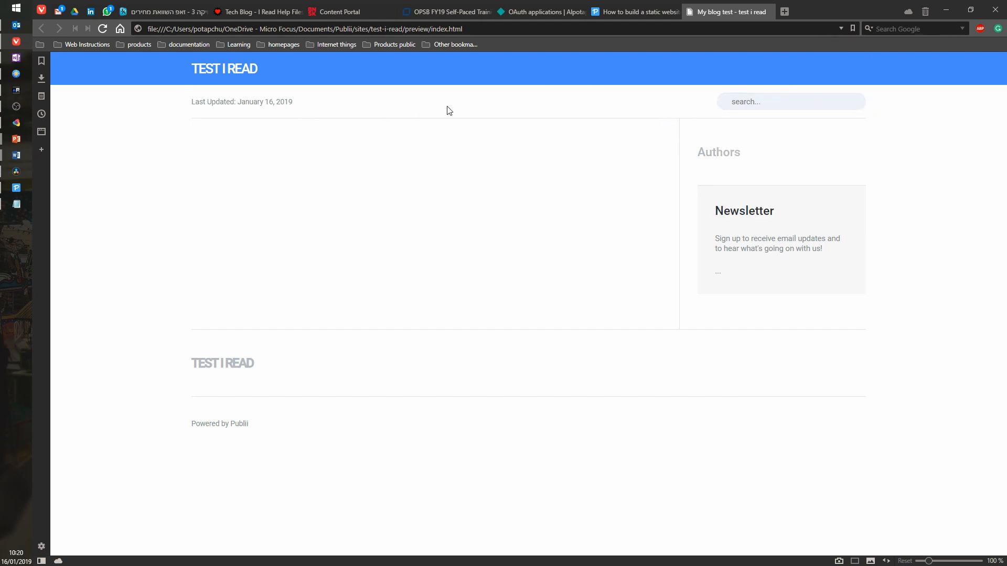
pyautogui.click(17, 188)
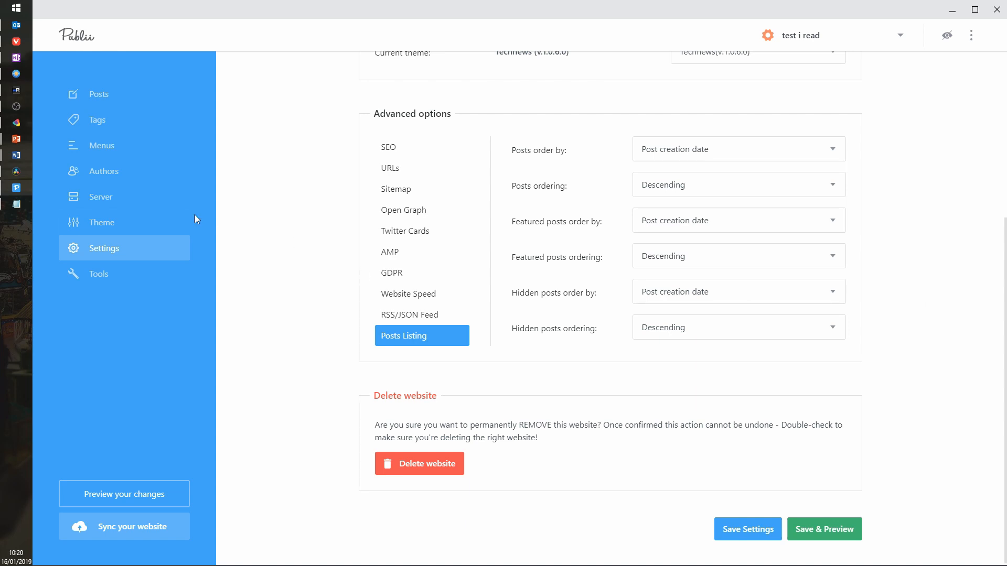
# Go from the Theme page back to Settings and on to the Tools page
pyautogui.click(106, 225)
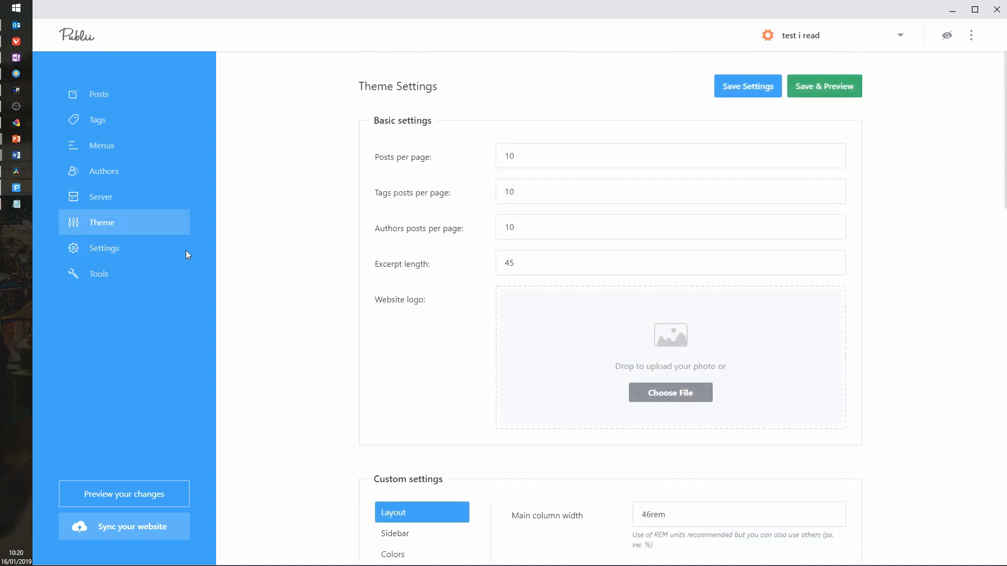
pyautogui.click(104, 258)
pyautogui.click(108, 272)
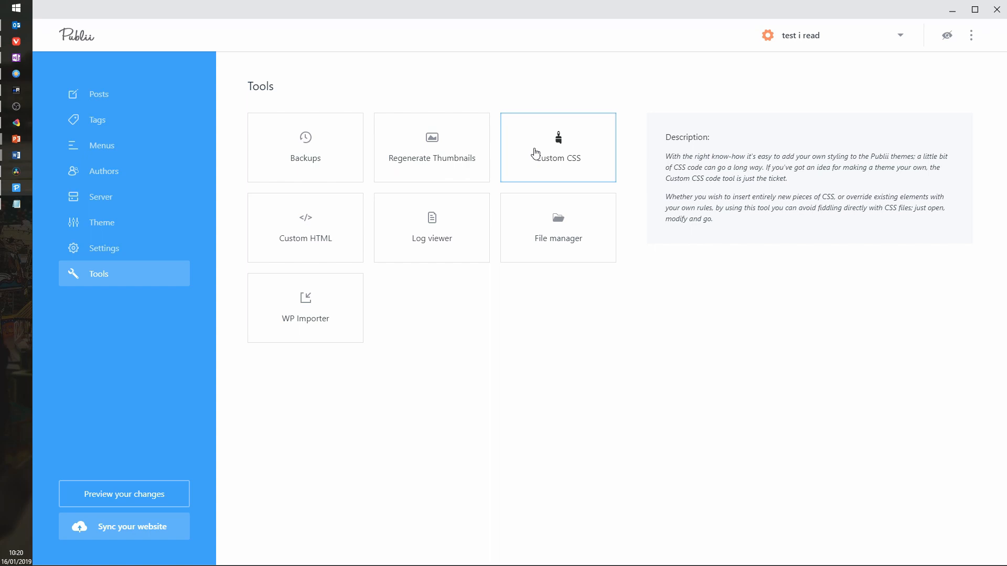
# Paste the list-style CSS rules below the comment in Custom CSS and save them
pyautogui.click(580, 164)
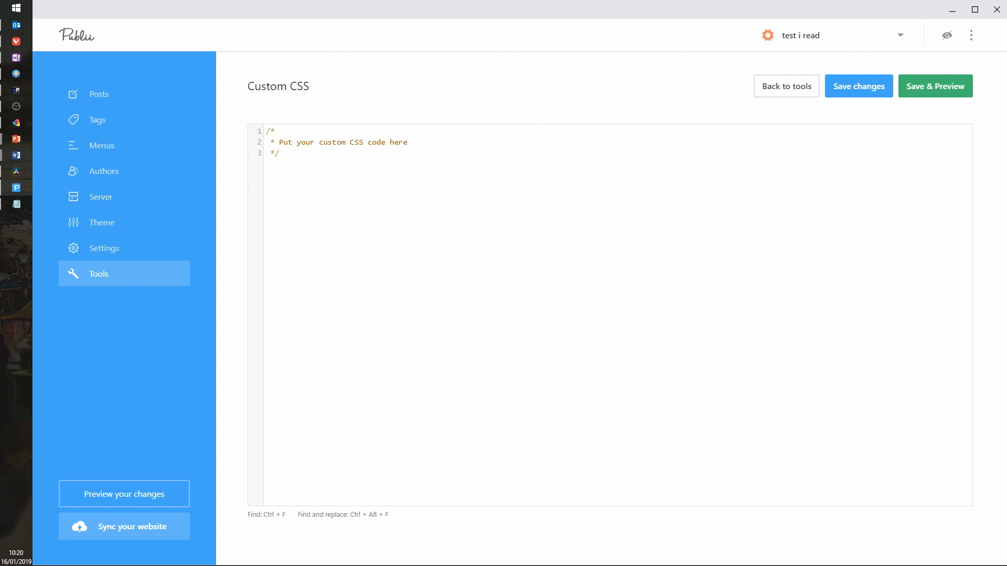
pyautogui.click(17, 42)
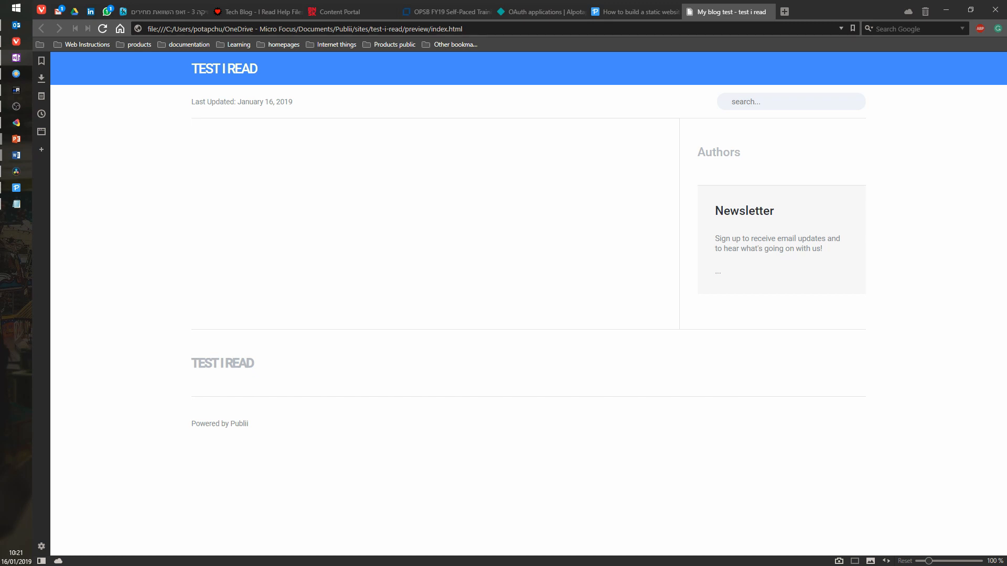
pyautogui.click(386, 258)
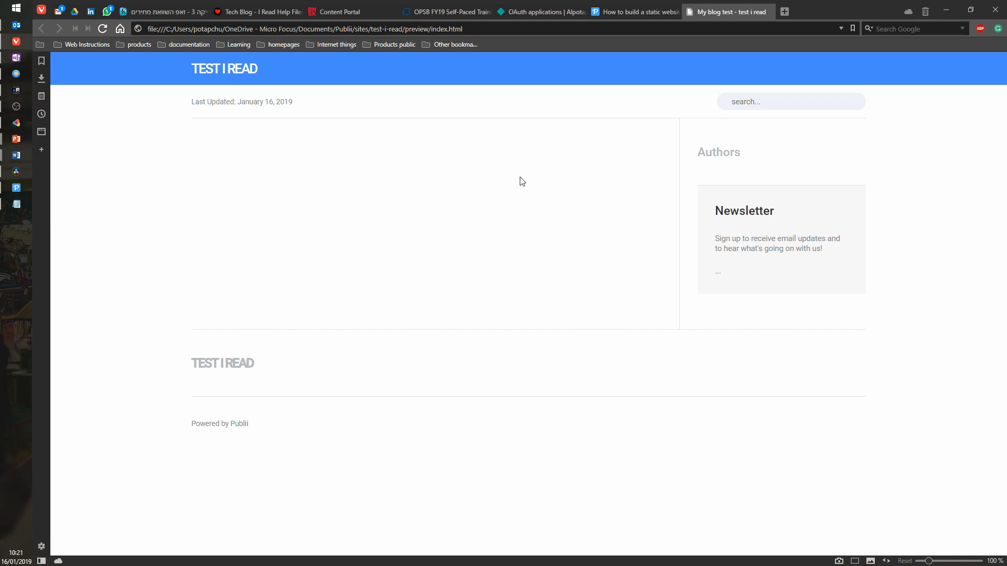
pyautogui.click(16, 187)
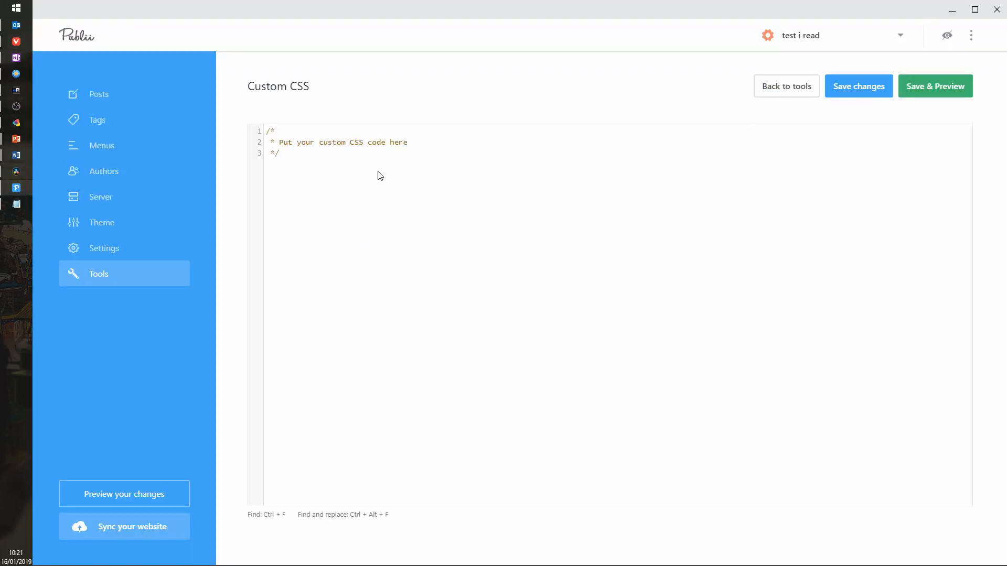
pyautogui.press('Return')
pyautogui.press('Return')
pyautogui.write('ul {list-style-type:disc; margin:0 15px 10px;} ul > li {list-style:disc;} ul li > ul li {list-style:square;} ul li > ul li > ul li {list-style:circle;} ul li > ul li > ul li > ul li {list-style:square;} ol {list-style:decimal;} ol > li {list-style:decimal;} ol li > ol li {list-style:lower-alpha;} ol li > ol li > ol li {list-style:lower-roman;} ol li > ol li > ol li > ol li {list-style:upper-alpha;} ol + ul {margin: 0 30px 15px;} dl {margin:0 0 10px;} dt {font-weight:bold;} dd {margin:0 0 0 20px;}')
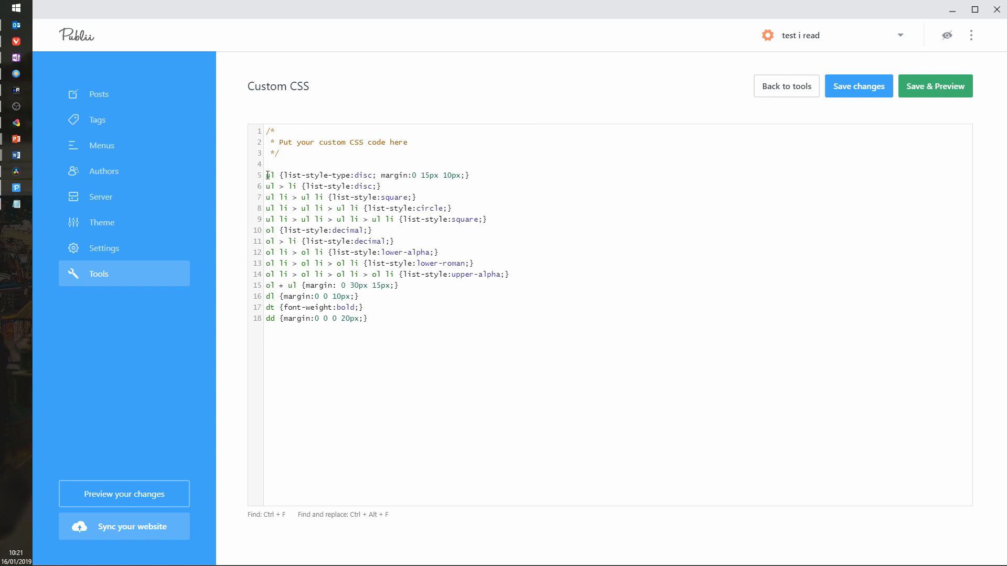
pyautogui.click(871, 92)
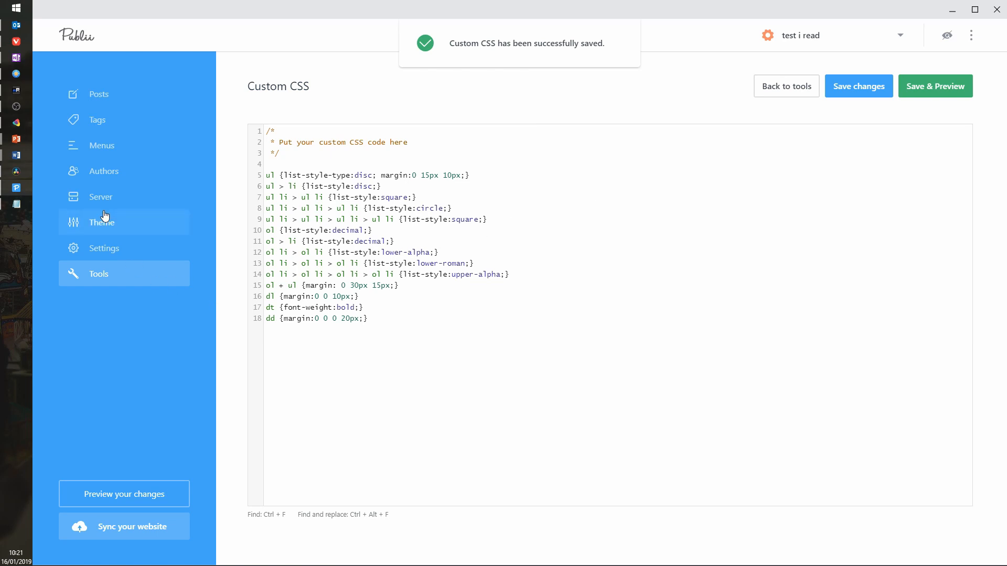
pyautogui.click(144, 221)
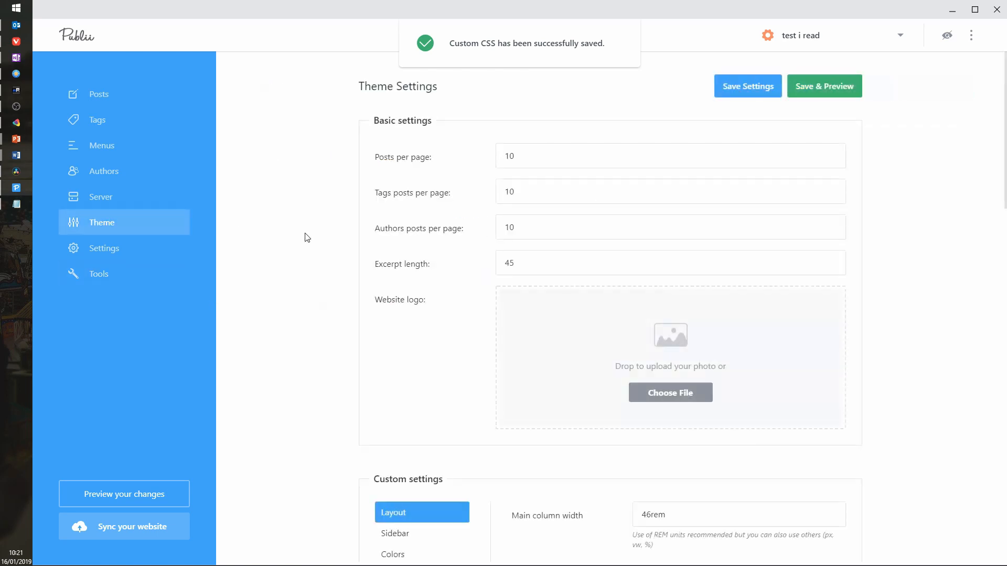
pyautogui.click(139, 271)
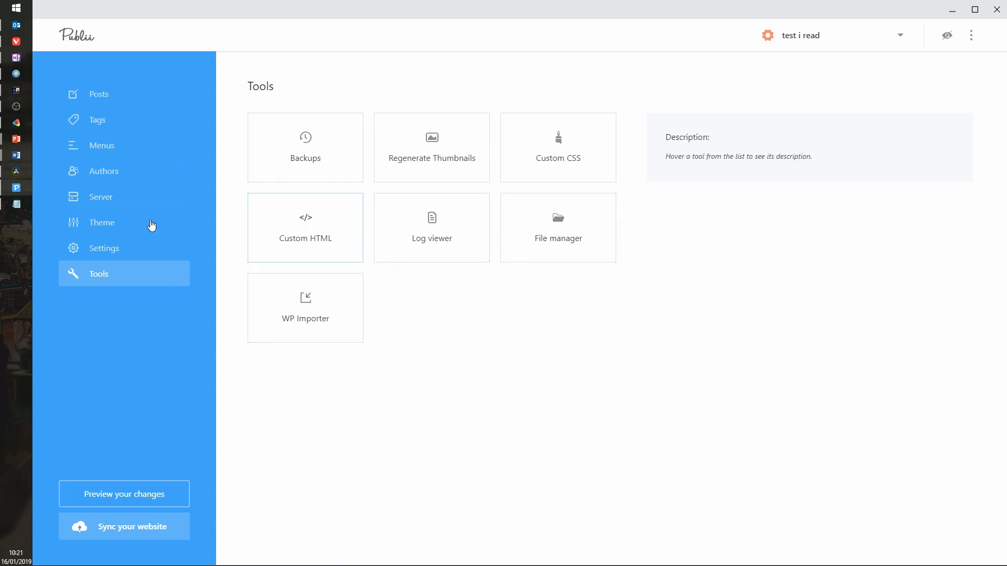
pyautogui.click(118, 222)
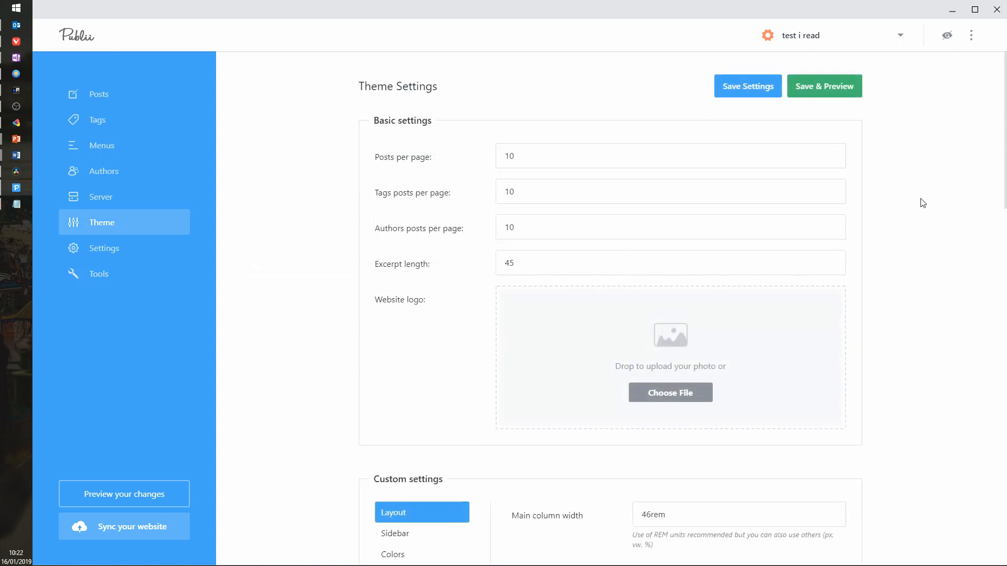
pyautogui.scroll(-2, 890, 185)
pyautogui.scroll(2, 891, 186)
pyautogui.doubleClick(557, 155)
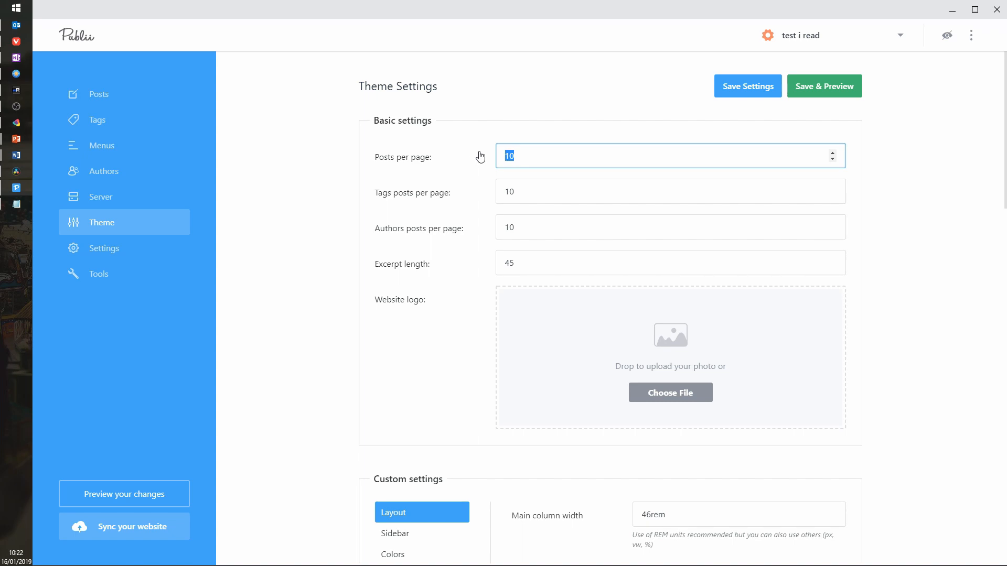
# Step through the Tags and Authors posts-per-page and Excerpt length fields, then choose a Website logo file
pyautogui.click(550, 191)
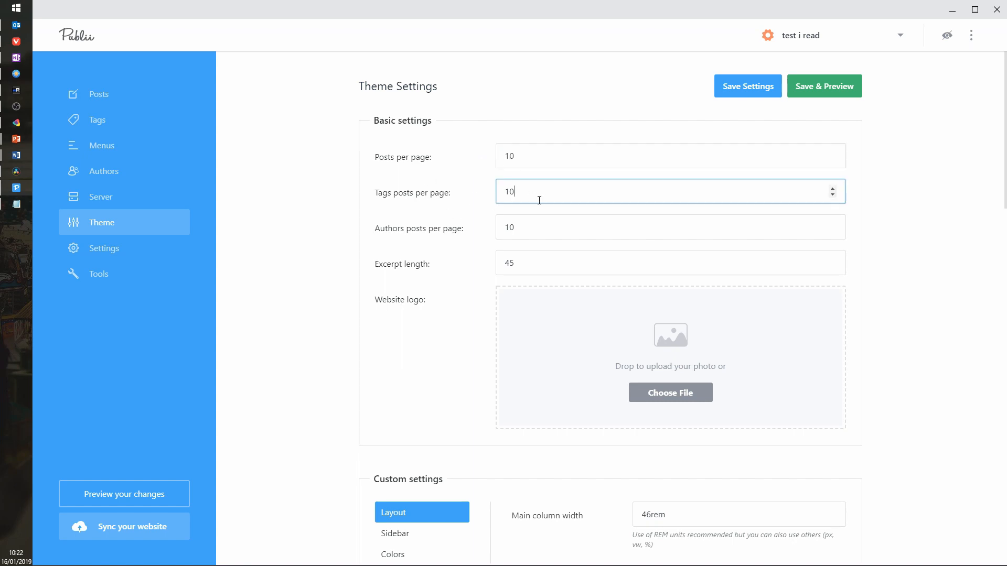
pyautogui.click(535, 236)
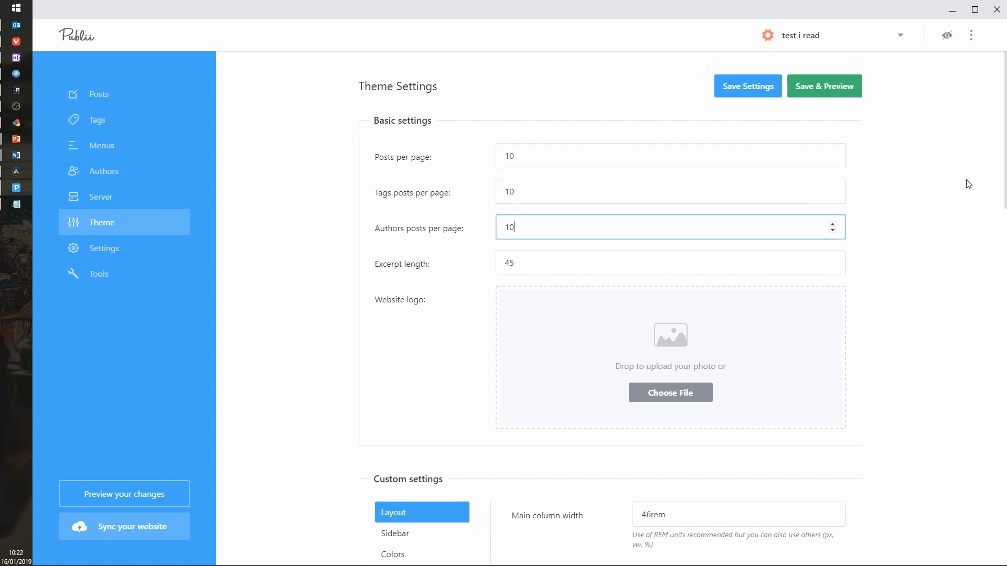
pyautogui.scroll(-2, 704, 155)
pyautogui.click(566, 155)
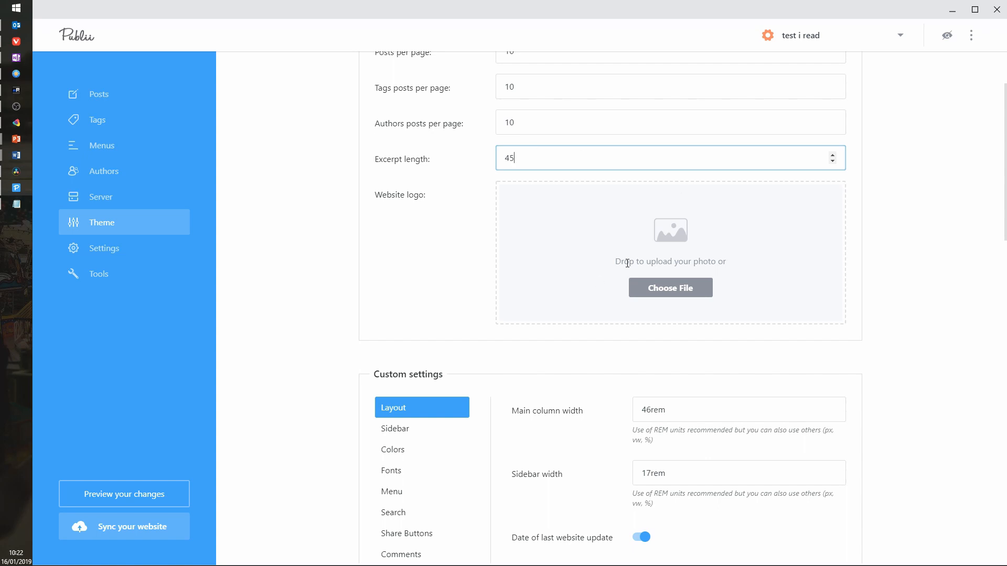
pyautogui.click(668, 288)
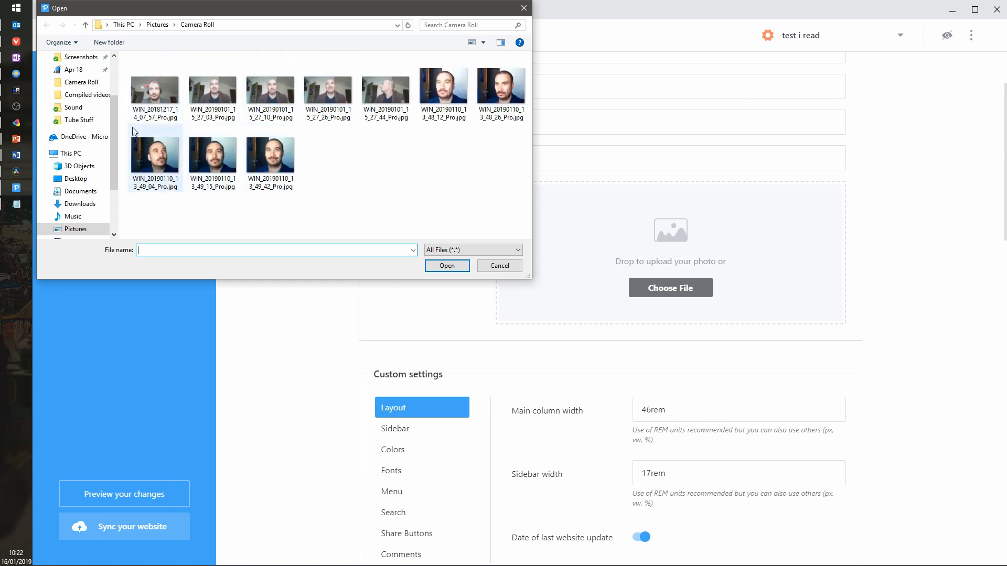
# In Tube Stuff, select gear heart 100.png instead of the 50 version and open it as the logo
pyautogui.click(79, 120)
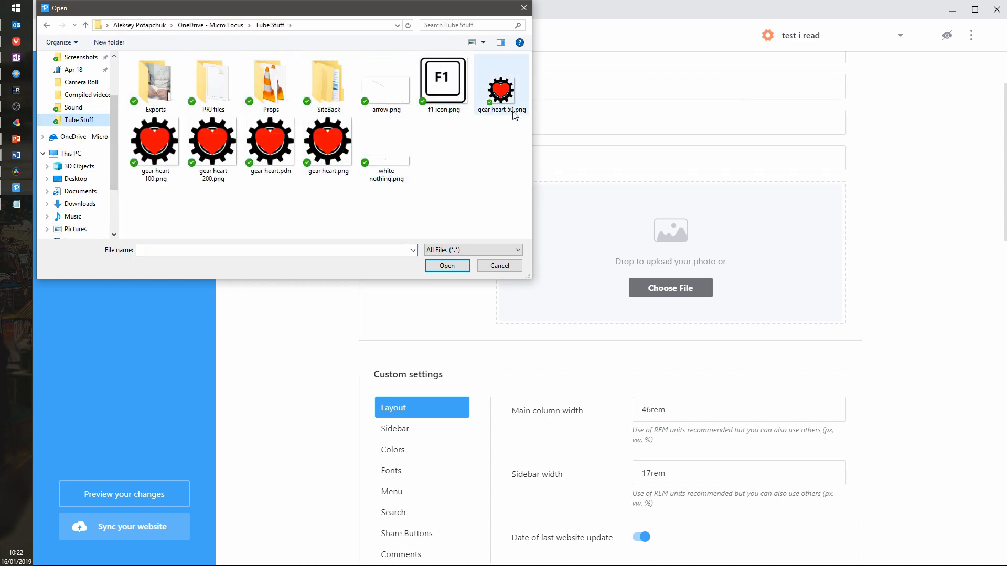
pyautogui.click(500, 87)
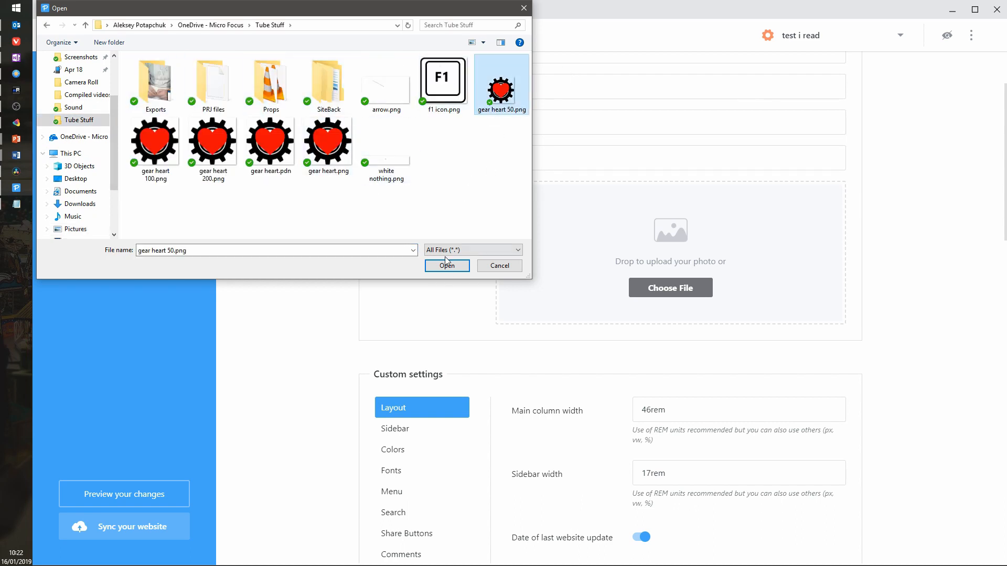
pyautogui.click(155, 144)
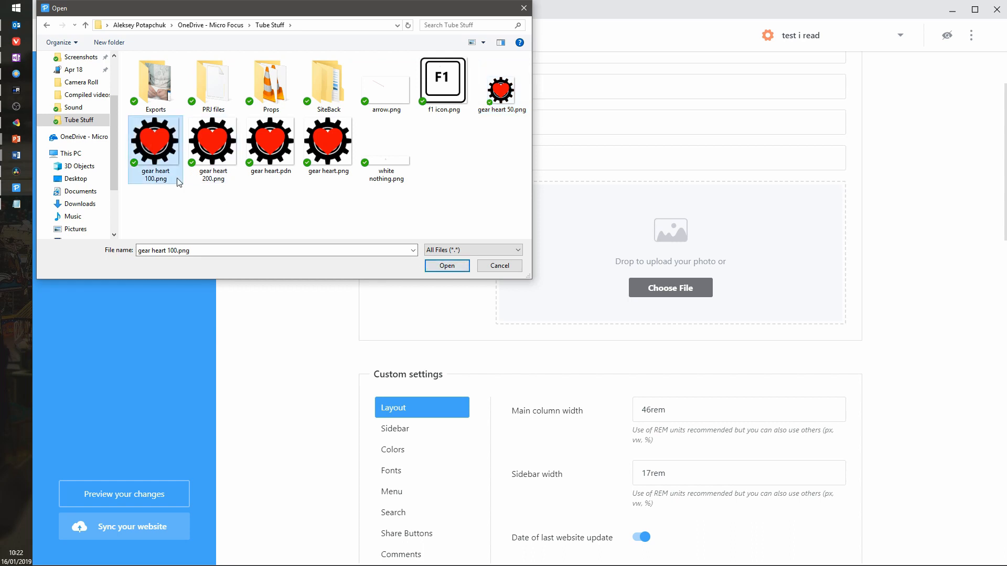
pyautogui.click(446, 266)
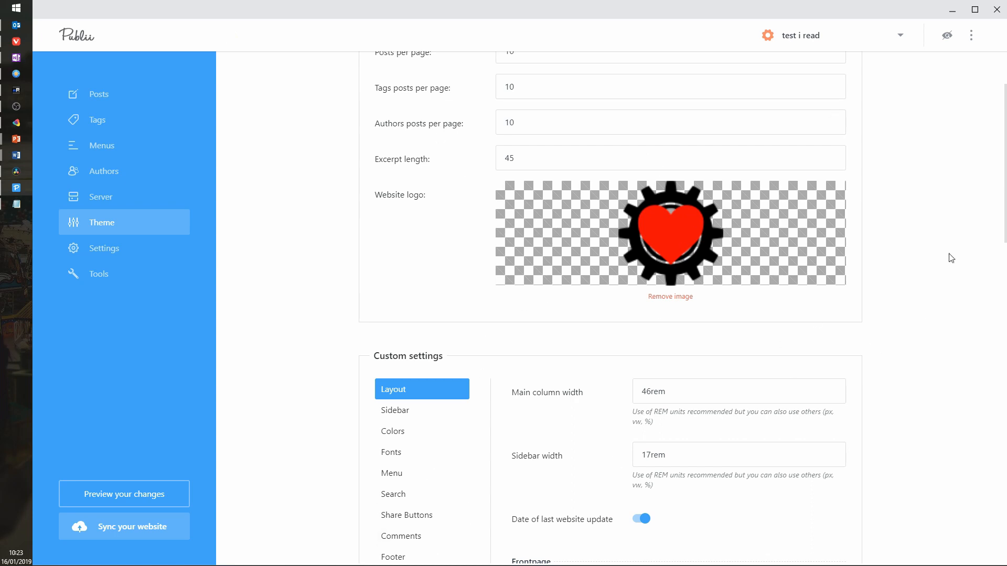
# Save the theme settings with the gear-heart logo and open the site preview
pyautogui.scroll(2, 934, 196)
pyautogui.click(839, 99)
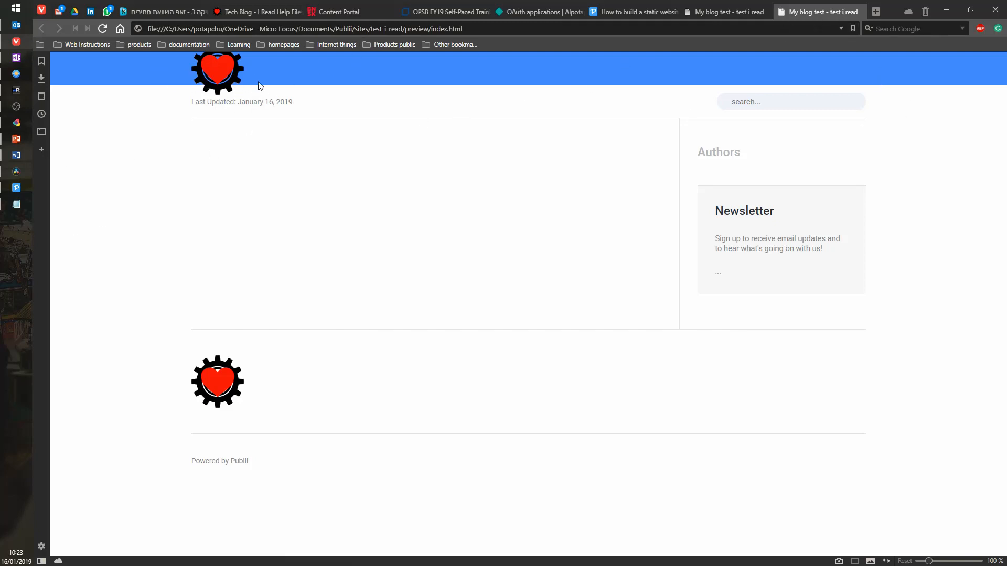
# Remove the Website logo image in Theme Settings, then return to the Vivaldi preview
pyautogui.click(27, 191)
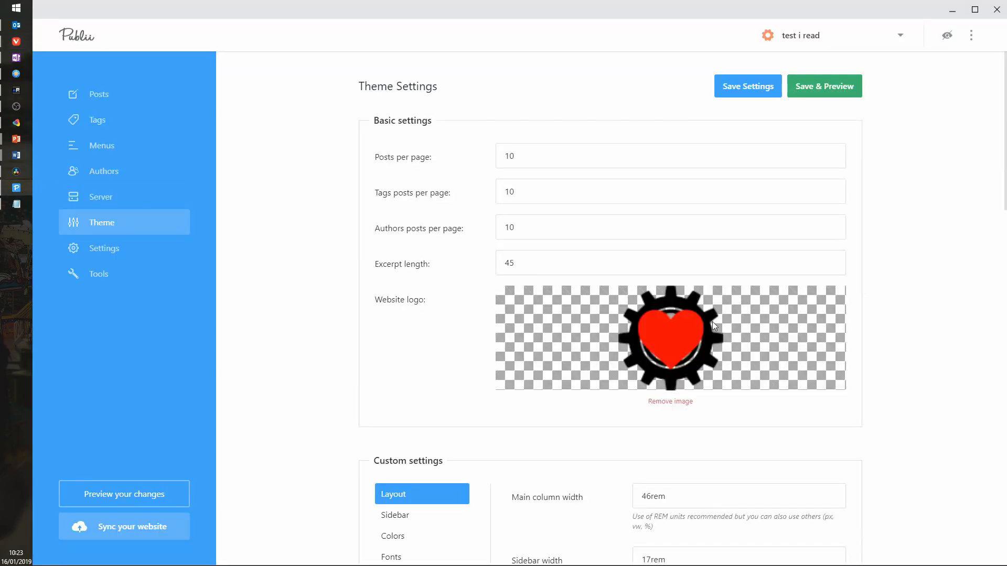
pyautogui.click(662, 401)
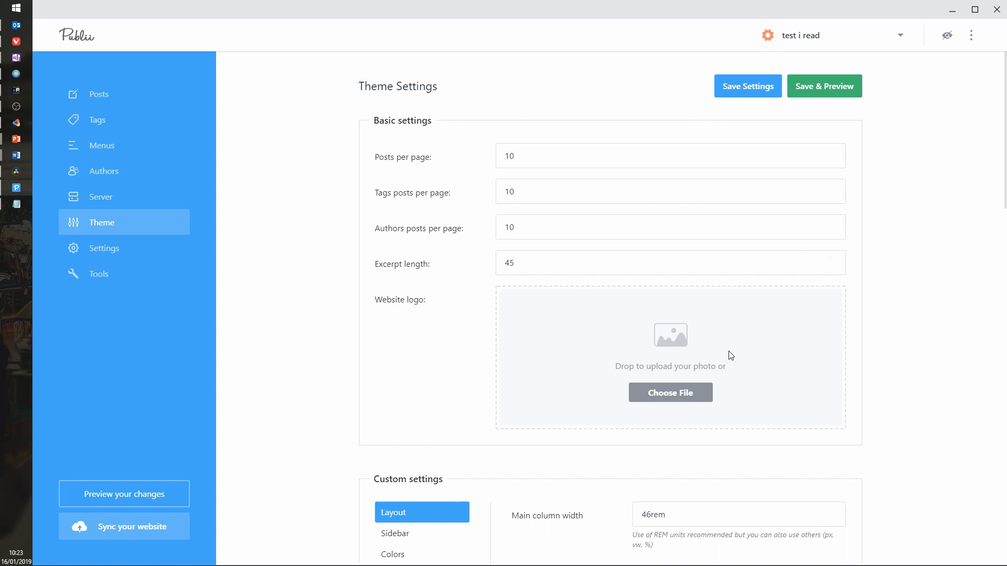
pyautogui.scroll(-1, 907, 268)
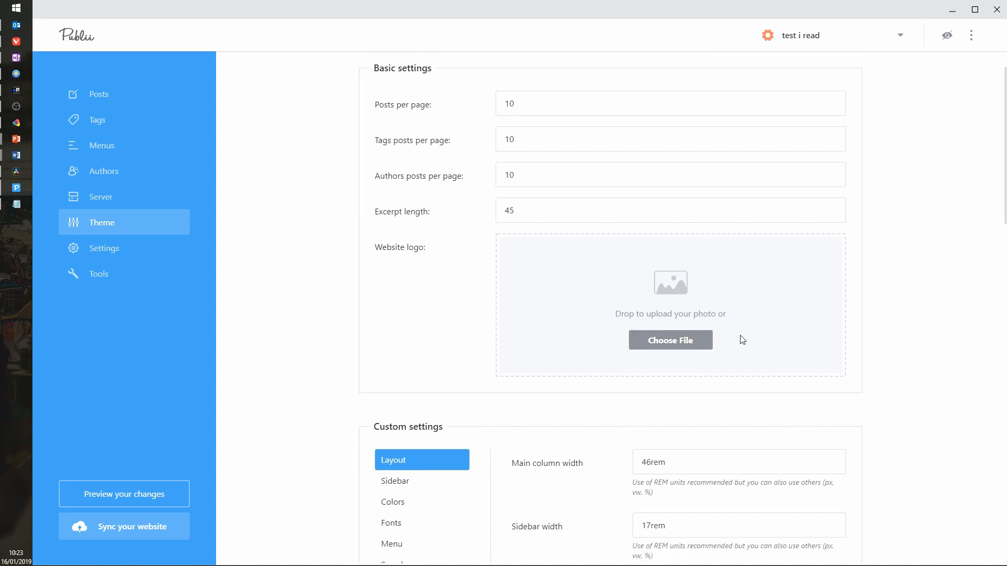
pyautogui.scroll(-2, 875, 267)
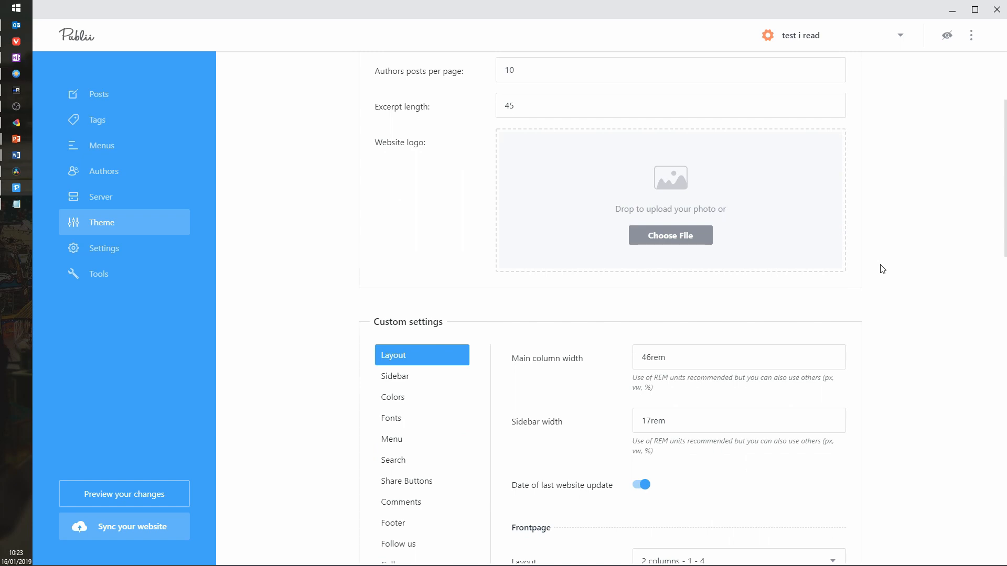
pyautogui.scroll(-4, 879, 265)
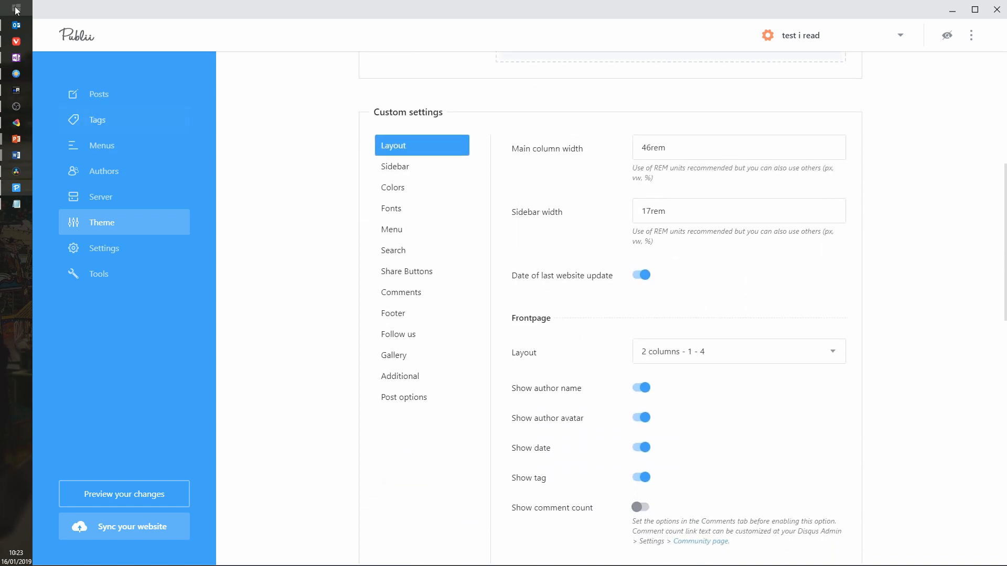
pyautogui.click(16, 42)
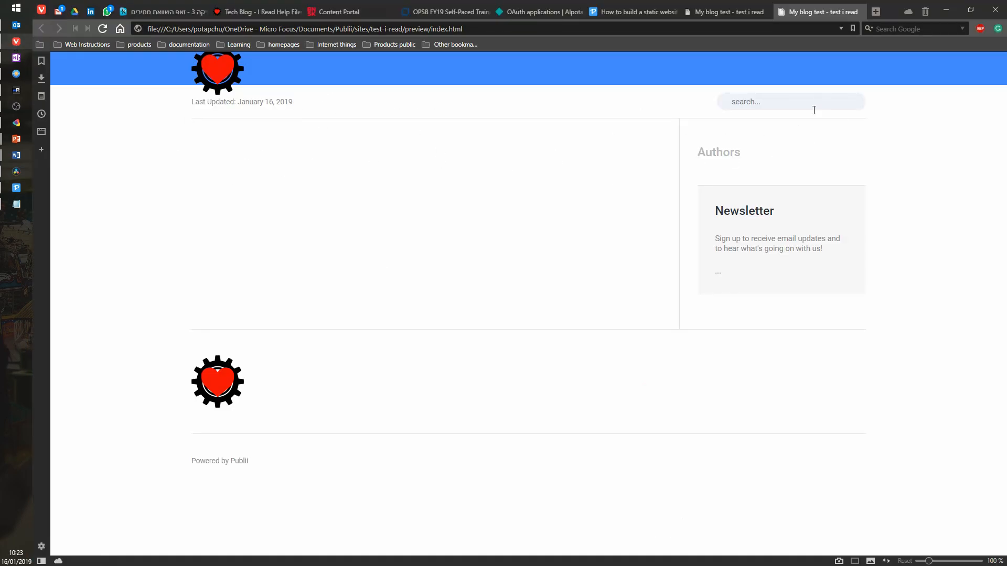
# Leave the Vivaldi preview for Publii's Layout settings and select the Main column width value
pyautogui.click(8, 46)
pyautogui.click(8, 46)
pyautogui.click(15, 187)
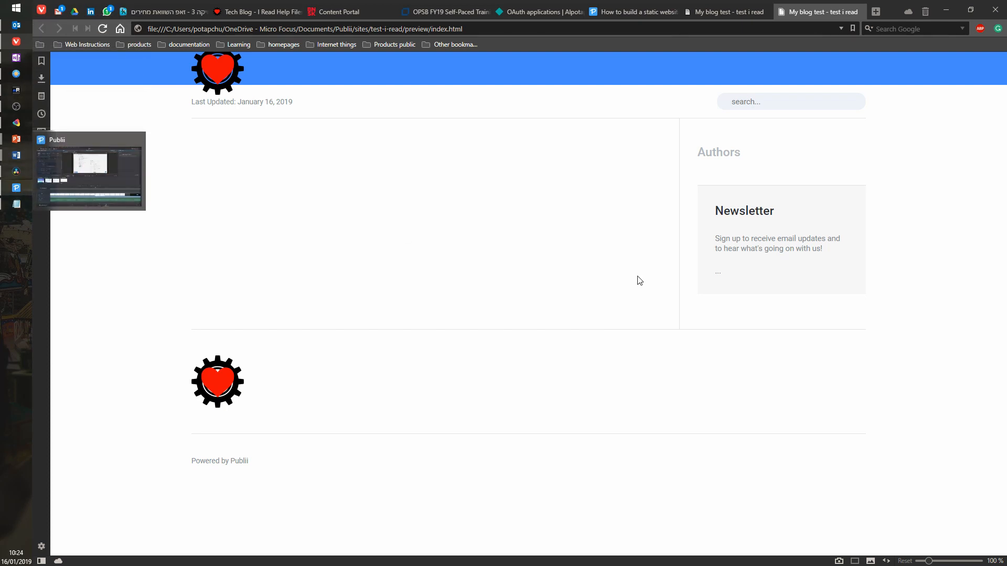
pyautogui.doubleClick(634, 144)
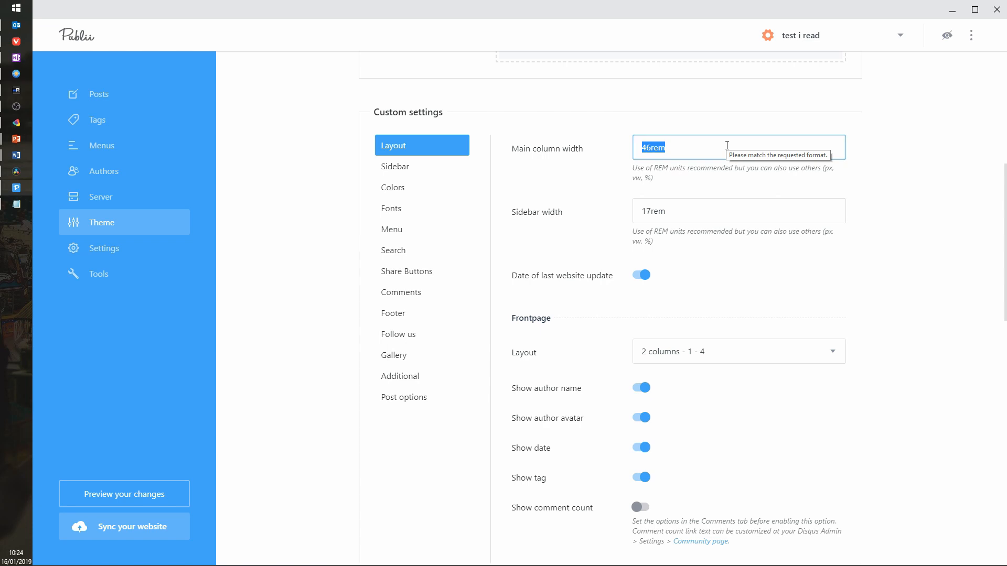
# Set Main column width to 80% and Sidebar width to 20%, then save and preview
pyautogui.click(728, 146)
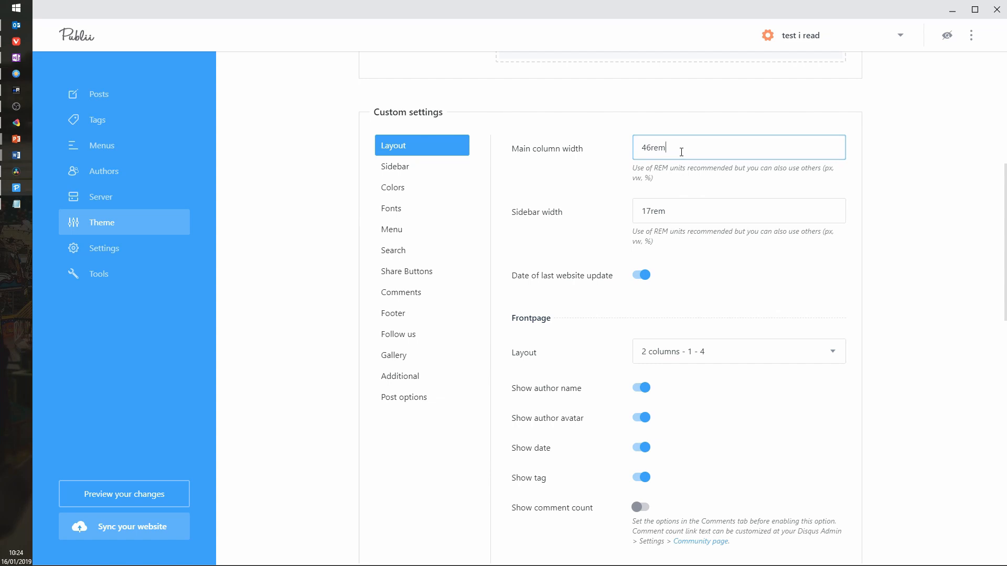
pyautogui.moveTo(677, 151); pyautogui.dragTo(606, 151)
pyautogui.write('80%')
pyautogui.press('Tab')
pyautogui.write('20')
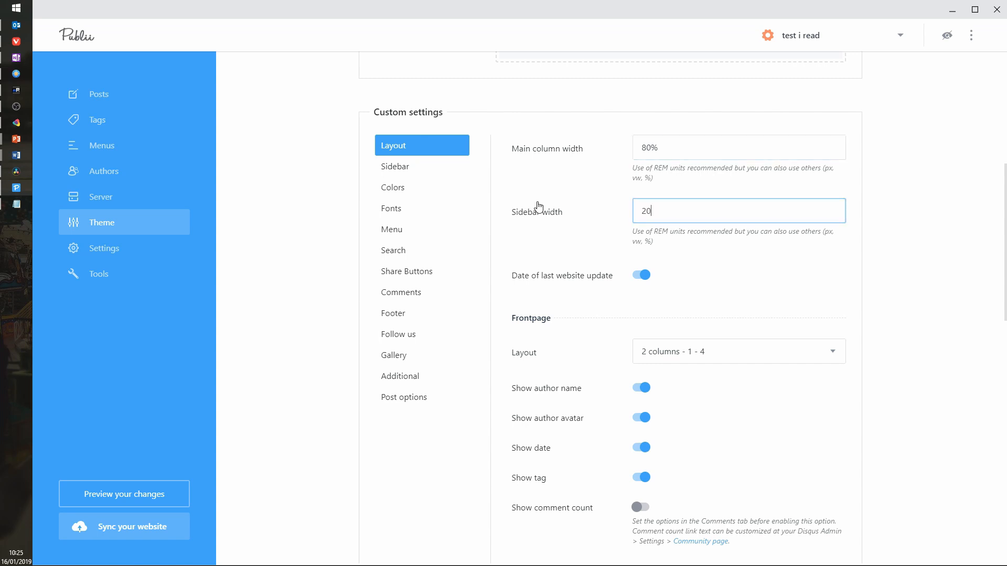
pyautogui.write('%')
pyautogui.scroll(4, 850, 97)
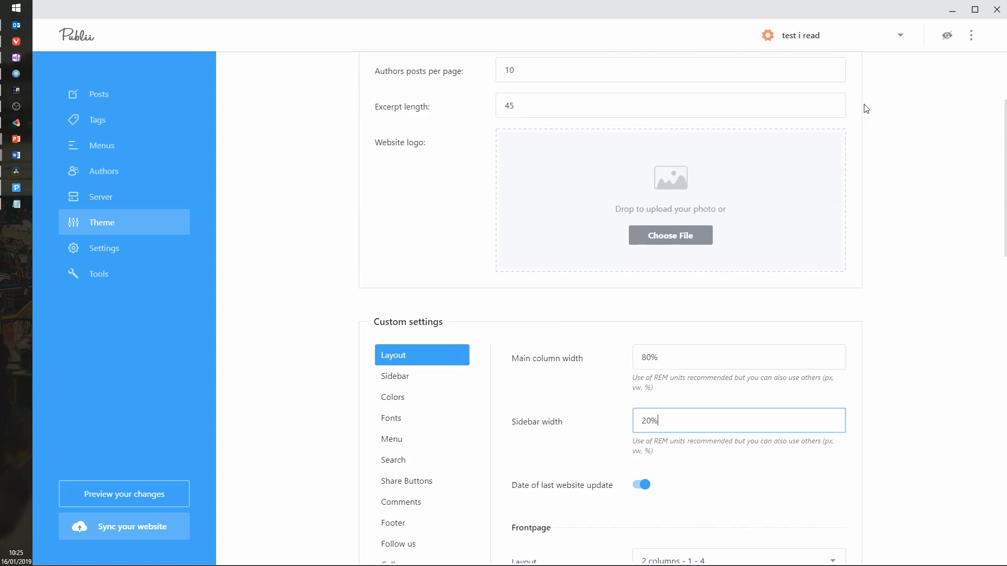
pyautogui.scroll(3, 844, 157)
pyautogui.click(840, 96)
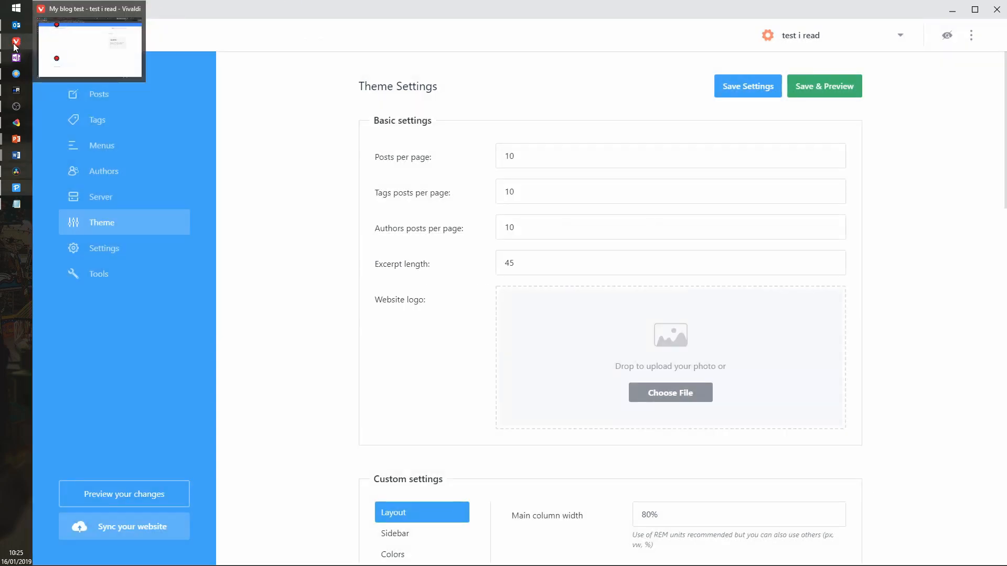
# Check the preview's 80% main column and Authors/Newsletter sidebar, then return to Publii
pyautogui.click(15, 45)
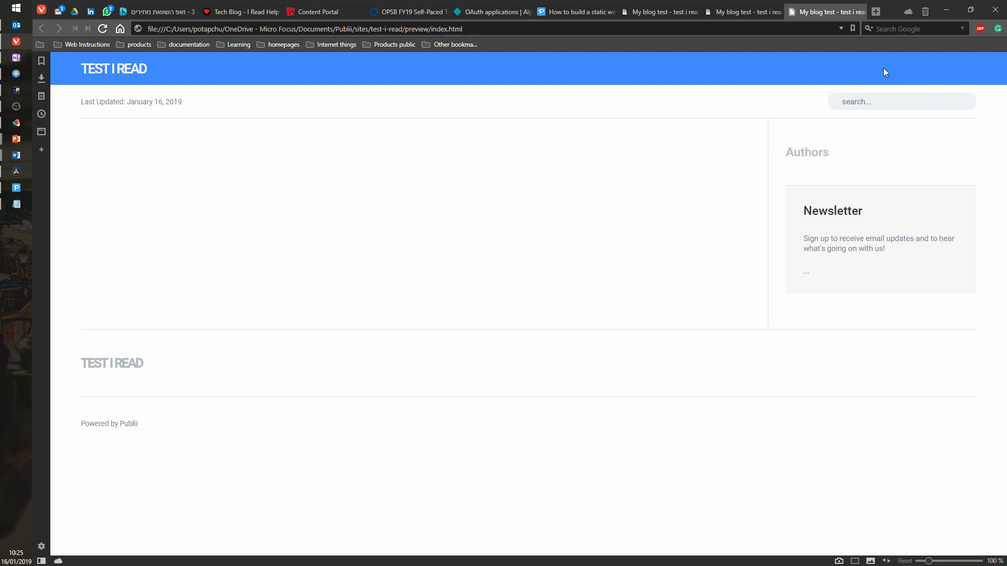
pyautogui.click(21, 188)
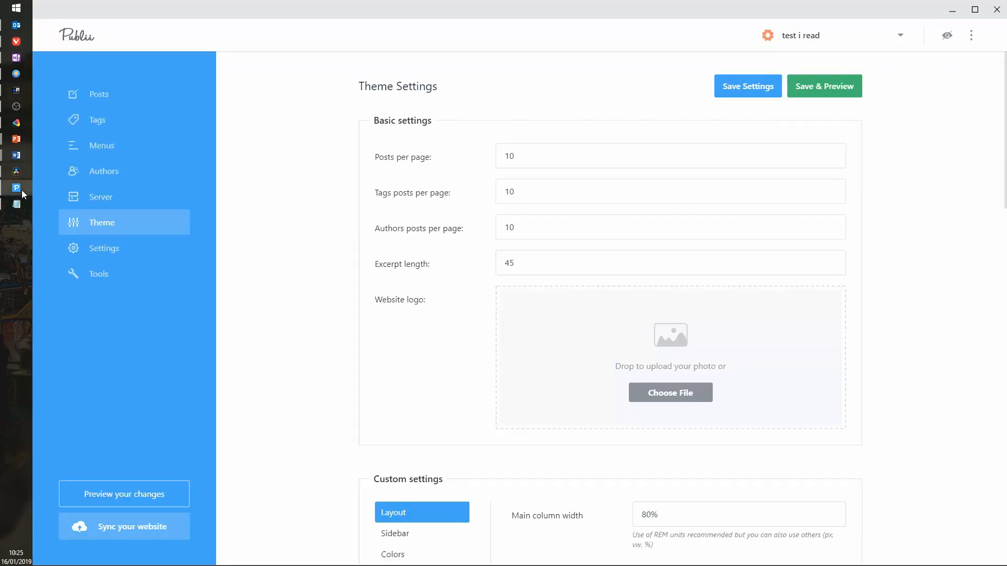
# Change Main column width to 55% and Sidebar width to 15%, then save and preview
pyautogui.scroll(-7, 697, 218)
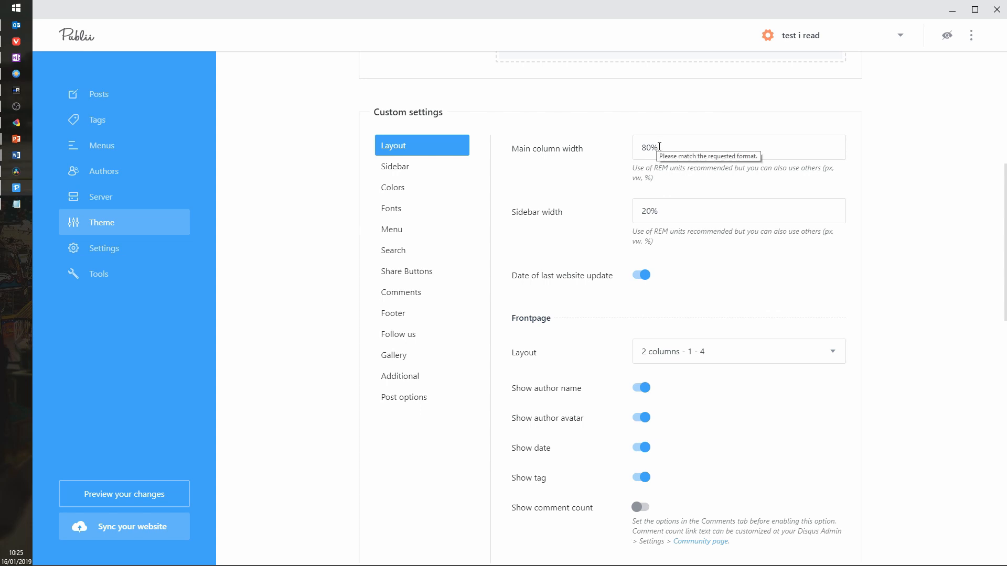
pyautogui.click(651, 147)
pyautogui.doubleClick(650, 147)
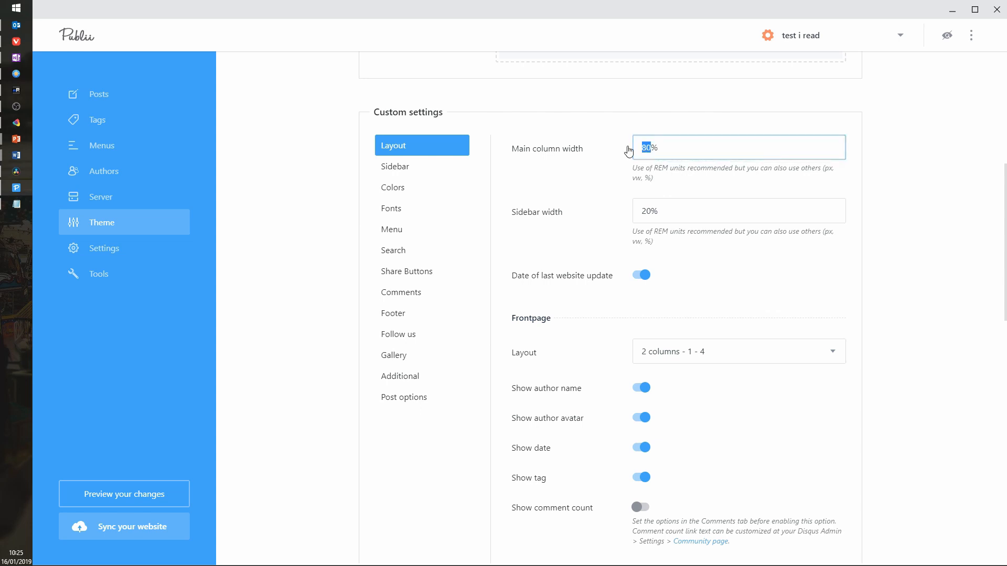
pyautogui.write('55')
pyautogui.doubleClick(646, 211)
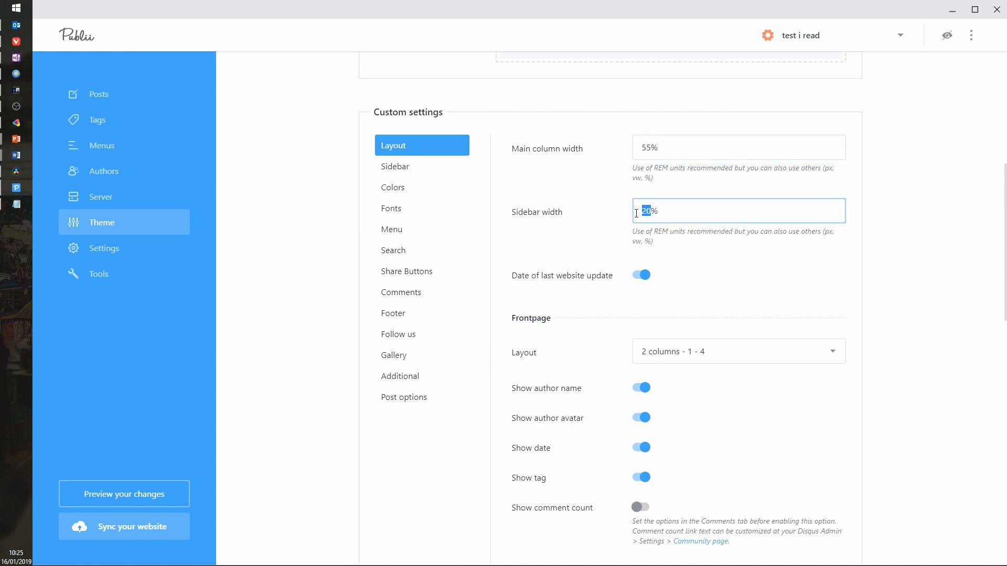
pyautogui.write('15')
pyautogui.scroll(5, 915, 209)
pyautogui.scroll(-4, 912, 211)
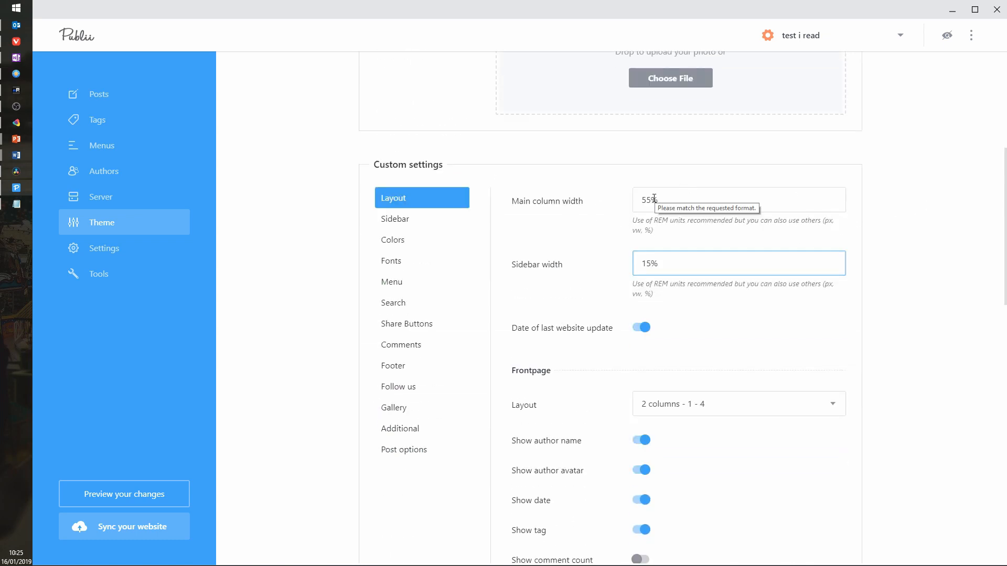
pyautogui.scroll(6, 943, 186)
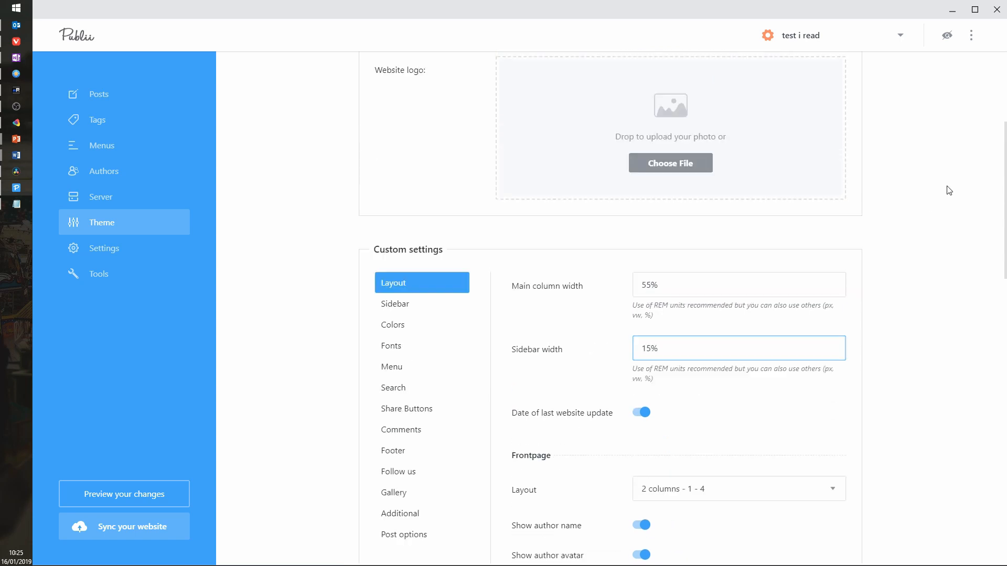
pyautogui.click(836, 87)
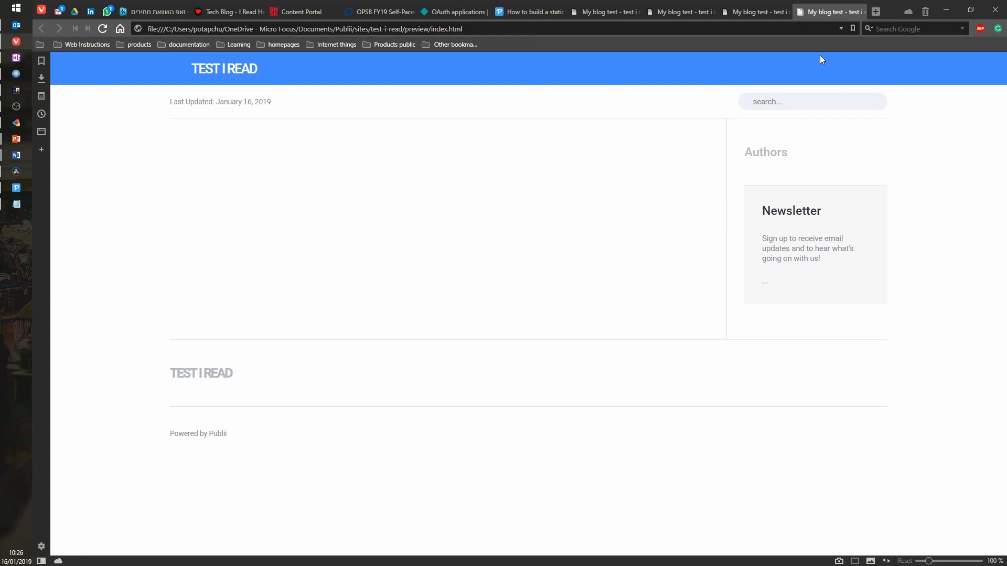
# Compare the older heart-logo preview tab with the latest TEST I READ preview and its sidebar
pyautogui.click(673, 12)
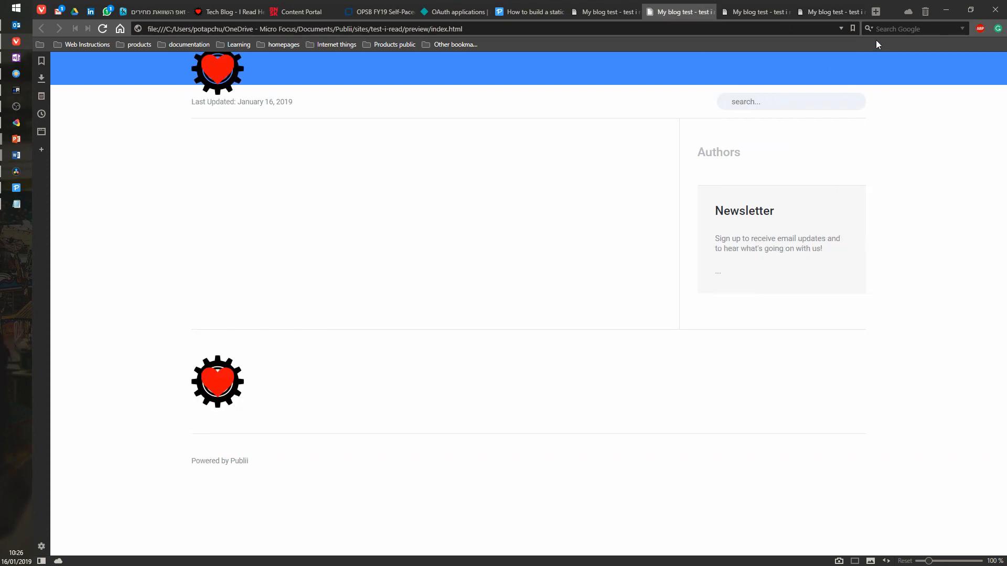
pyautogui.click(823, 14)
pyautogui.click(674, 11)
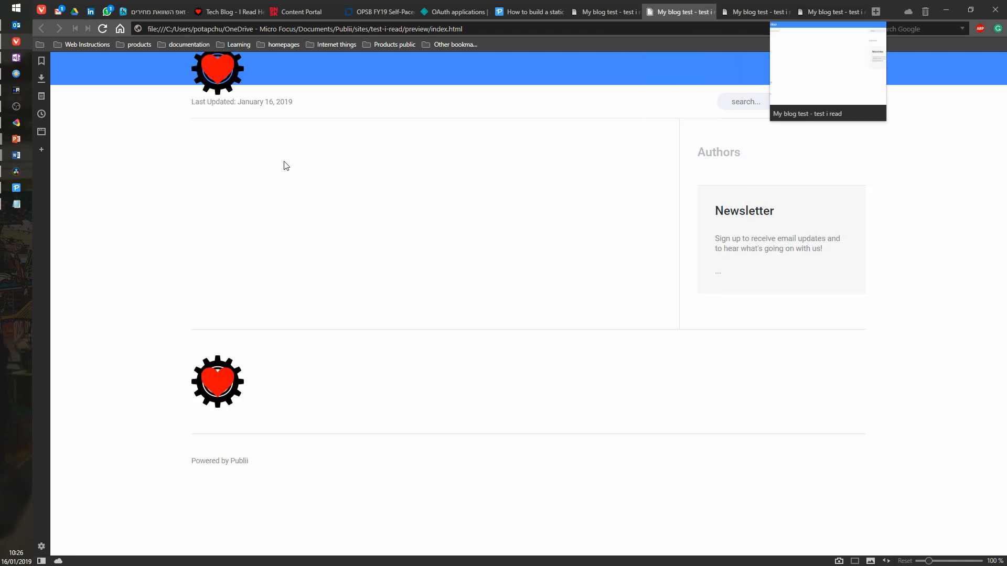
pyautogui.click(821, 12)
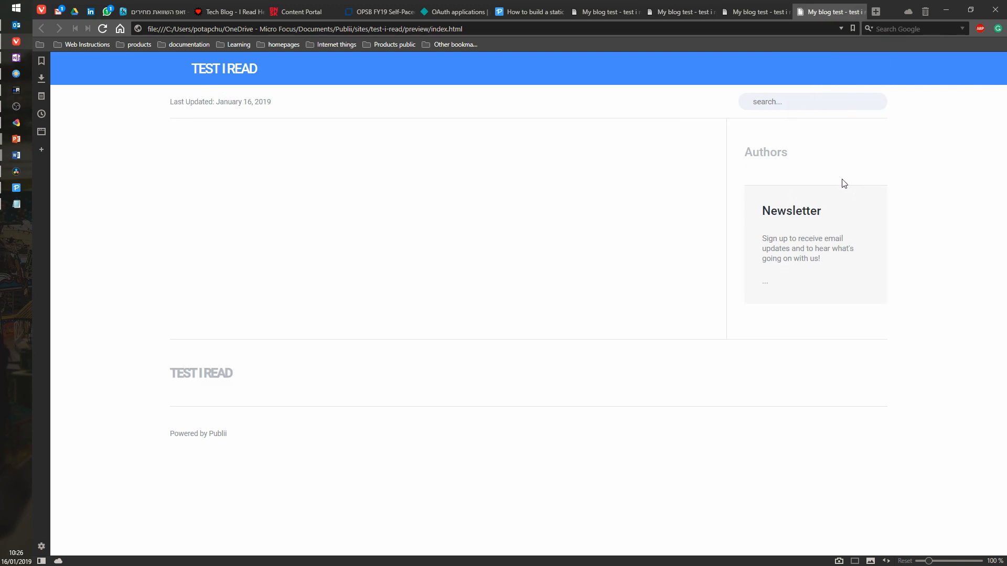
pyautogui.moveTo(898, 297); pyautogui.dragTo(782, 316)
pyautogui.click(937, 263)
# Back in Publii, look over Theme Settings, then open the empty Posts list
pyautogui.click(16, 188)
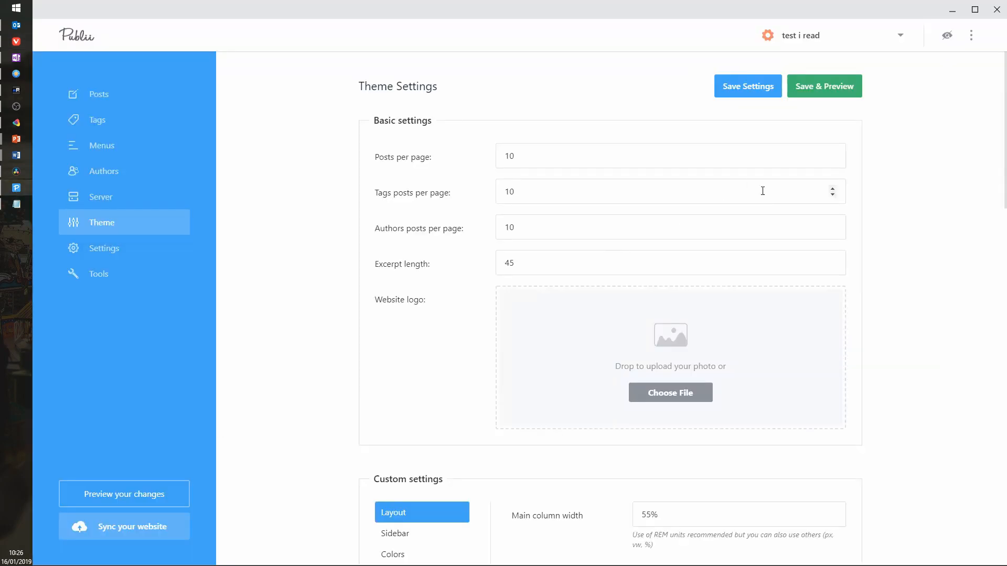
pyautogui.scroll(-8, 909, 264)
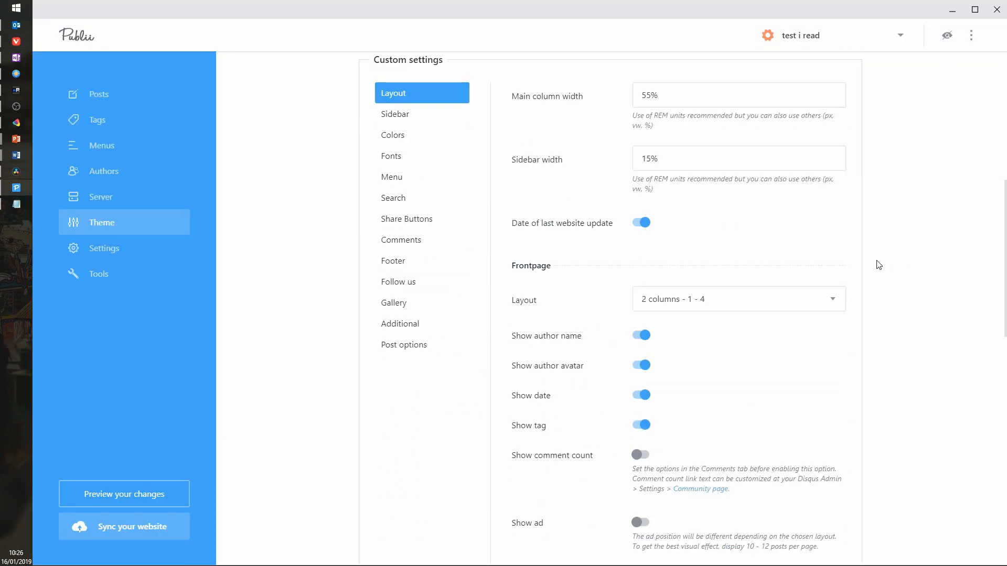
pyautogui.scroll(-2, 881, 265)
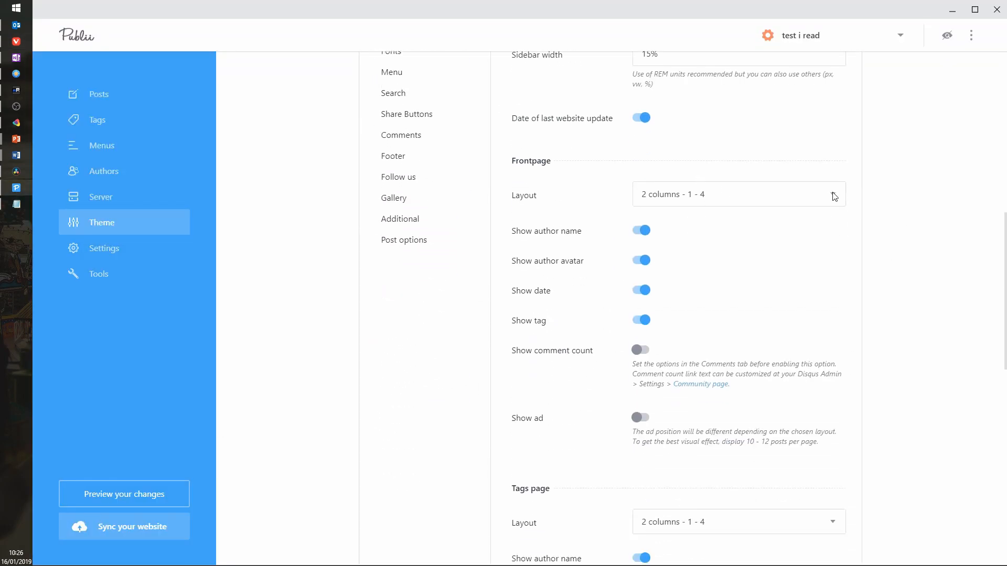
pyautogui.scroll(5, 910, 218)
pyautogui.scroll(-3, 911, 219)
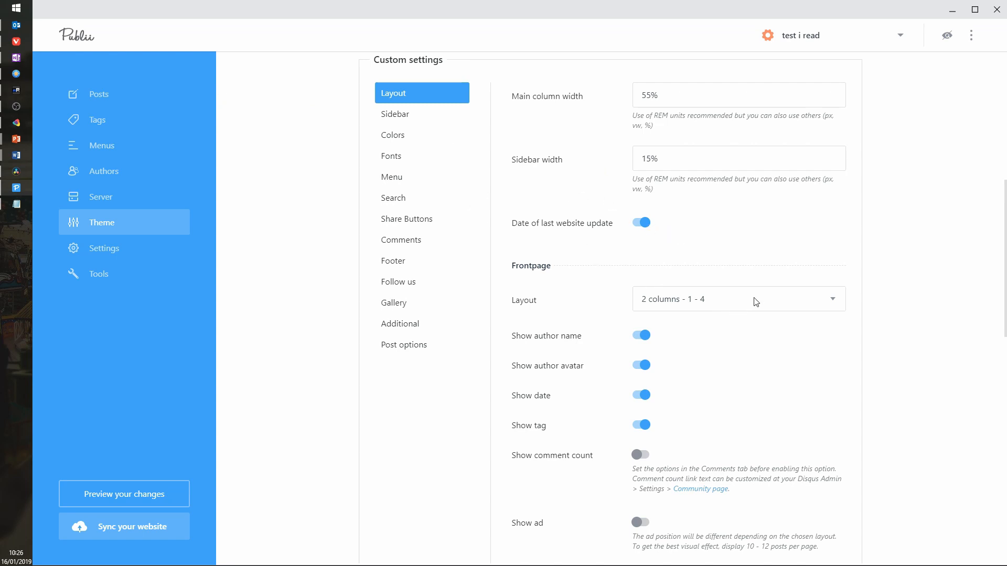
pyautogui.scroll(4, 894, 220)
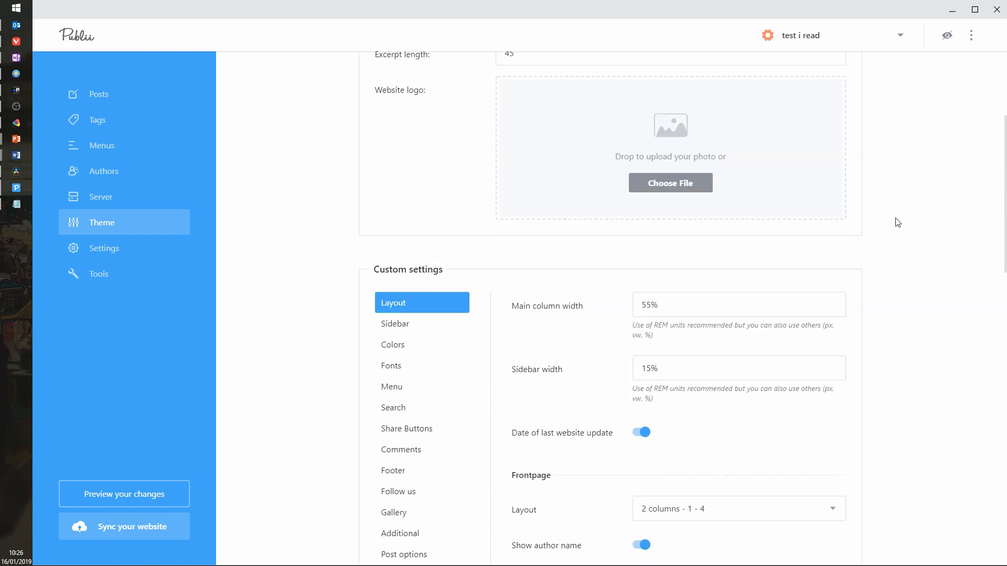
pyautogui.click(92, 99)
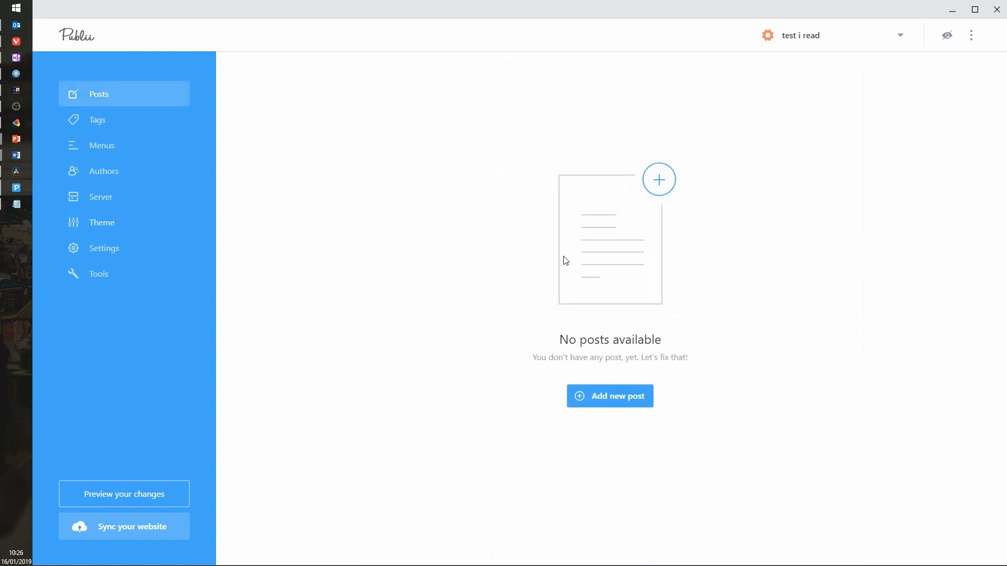
# Create a post titled 'TEst 1' with a dropped-in quiz question image, then go to Vivaldi
pyautogui.click(630, 394)
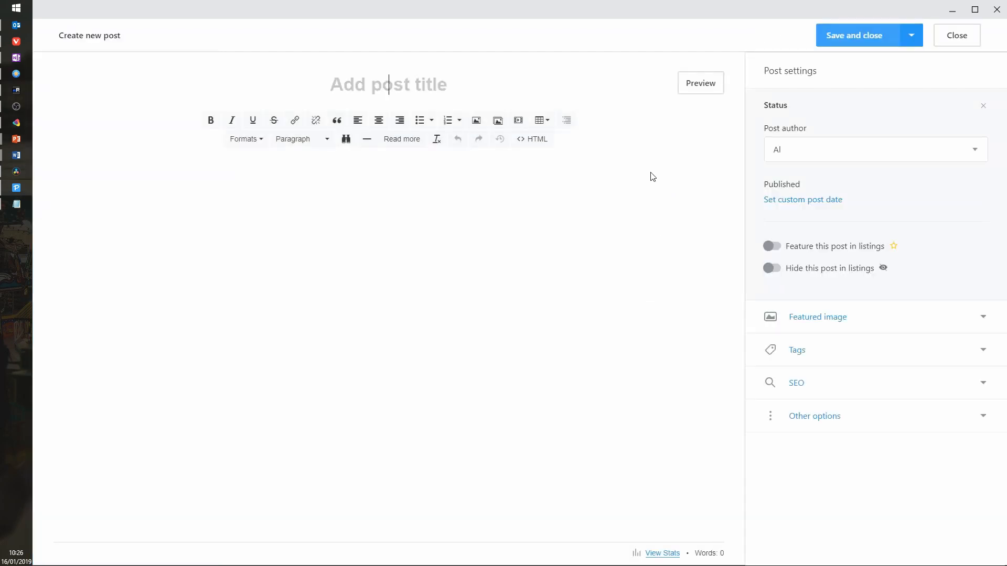
pyautogui.write('TEst 1')
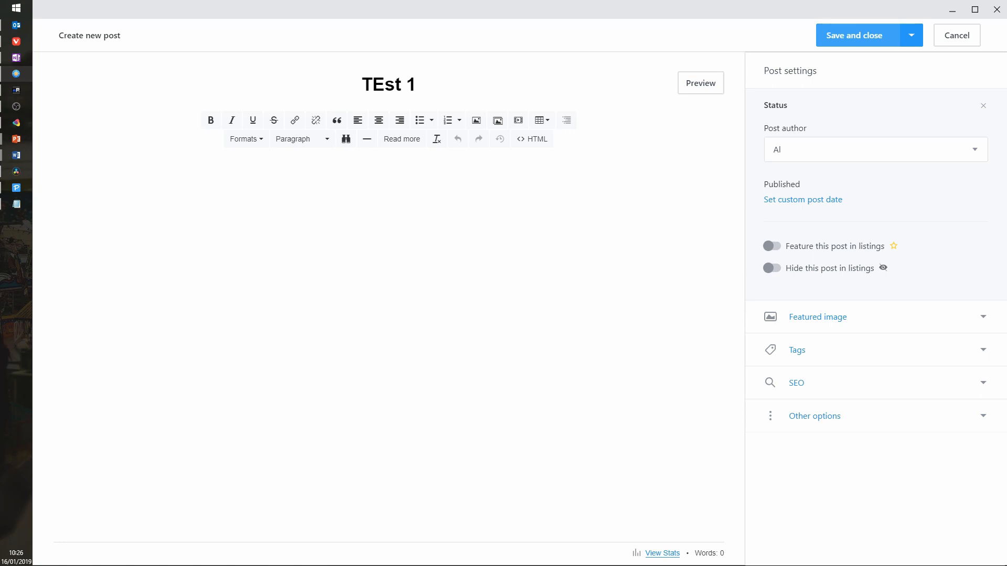
pyautogui.moveTo(1006, 242); pyautogui.dragTo(568, 228)
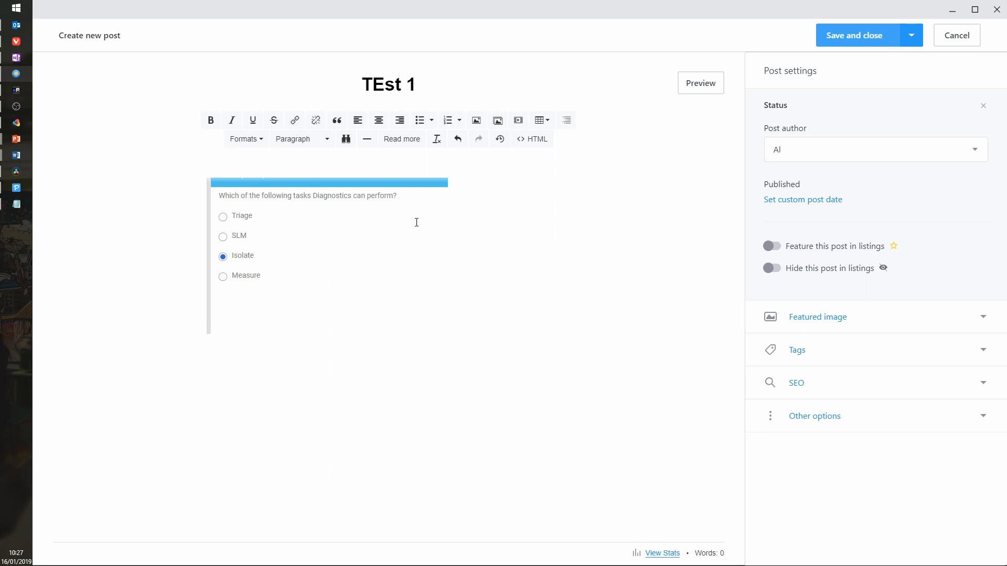
pyautogui.click(440, 181)
pyautogui.click(27, 44)
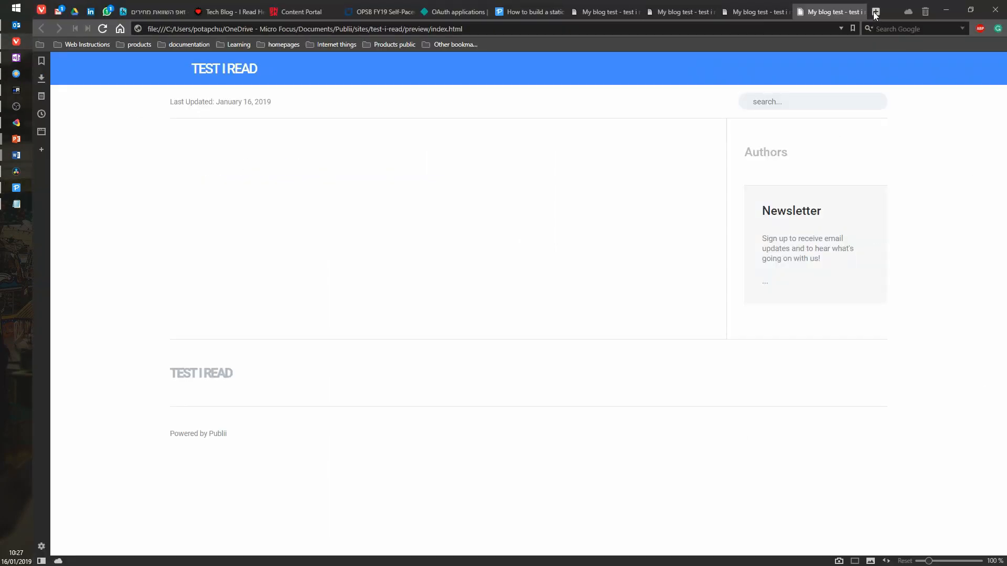
# Search 'lorem ipsum' in a new Vivaldi tab and open the lipsum.com result
pyautogui.click(875, 12)
pyautogui.write('lorem ')
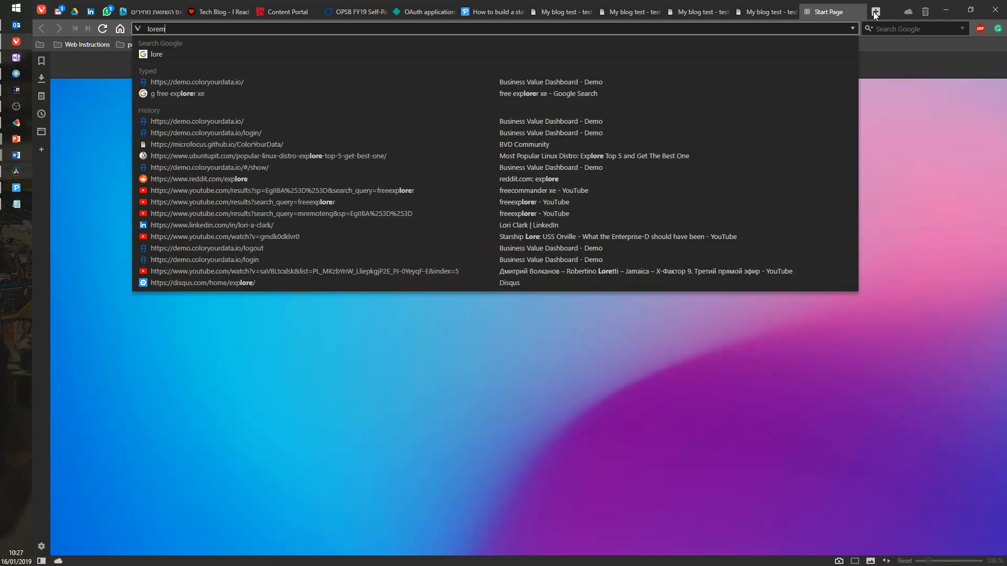
pyautogui.write('ipsum')
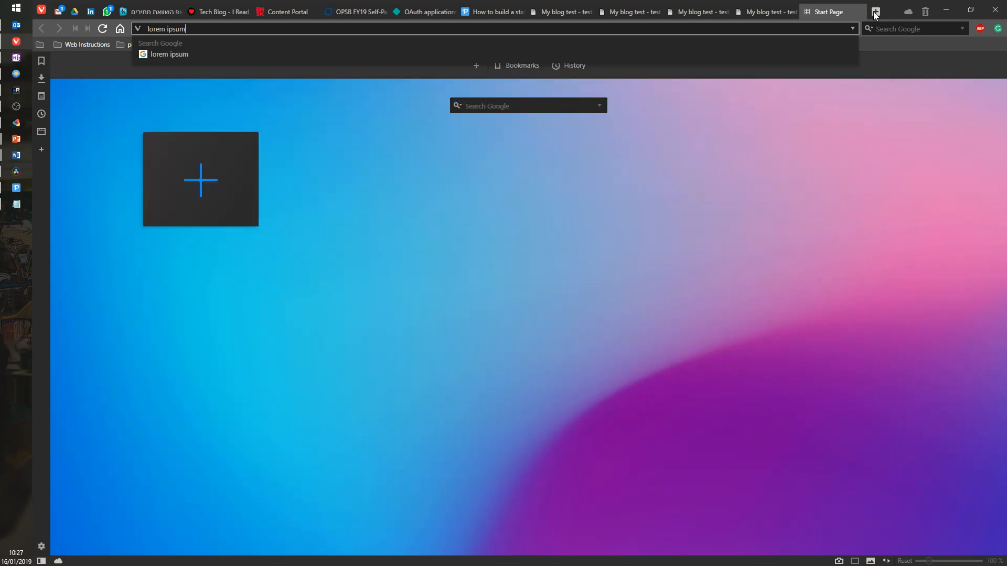
pyautogui.press('Return')
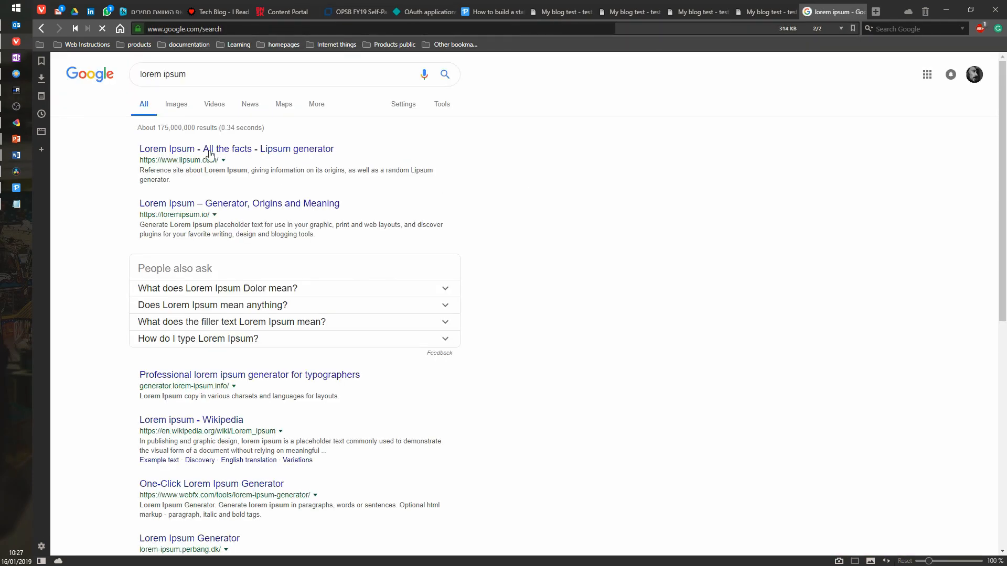
pyautogui.click(210, 150)
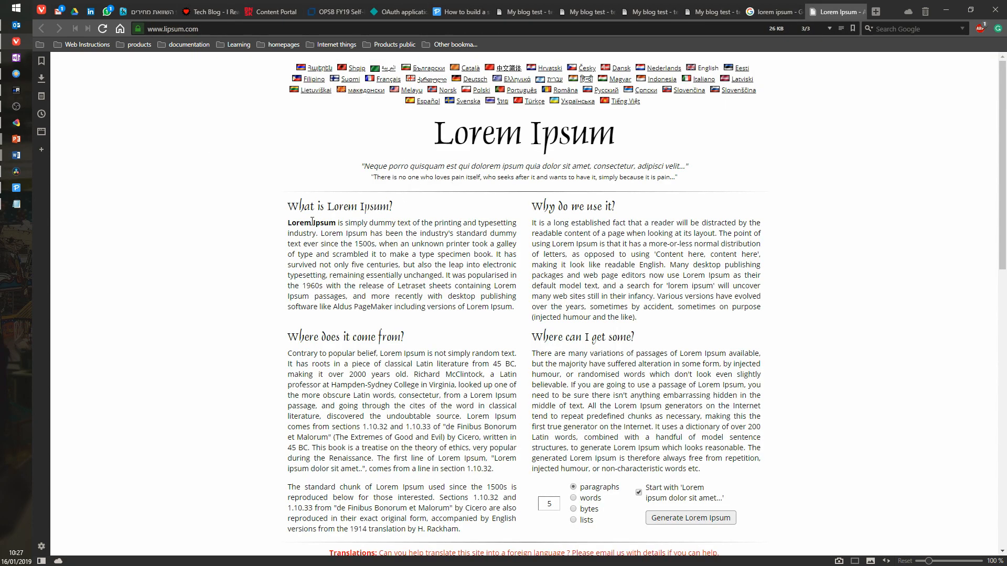
# Select the Lorem Ipsum paragraphs on lipsum.com to copy, then switch back to Publii
pyautogui.moveTo(288, 220); pyautogui.dragTo(500, 310)
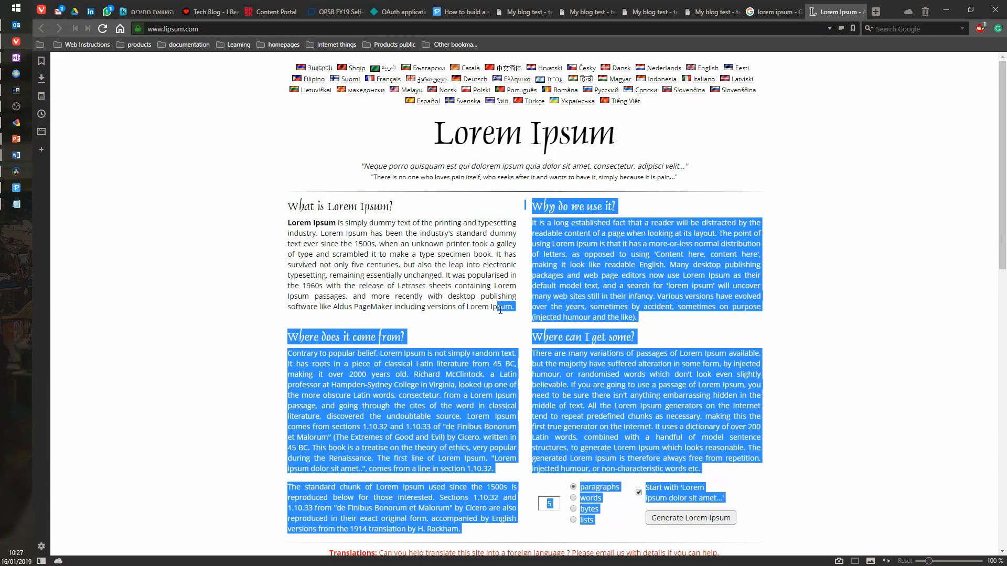
pyautogui.click(576, 228)
pyautogui.scroll(-10, 358, 350)
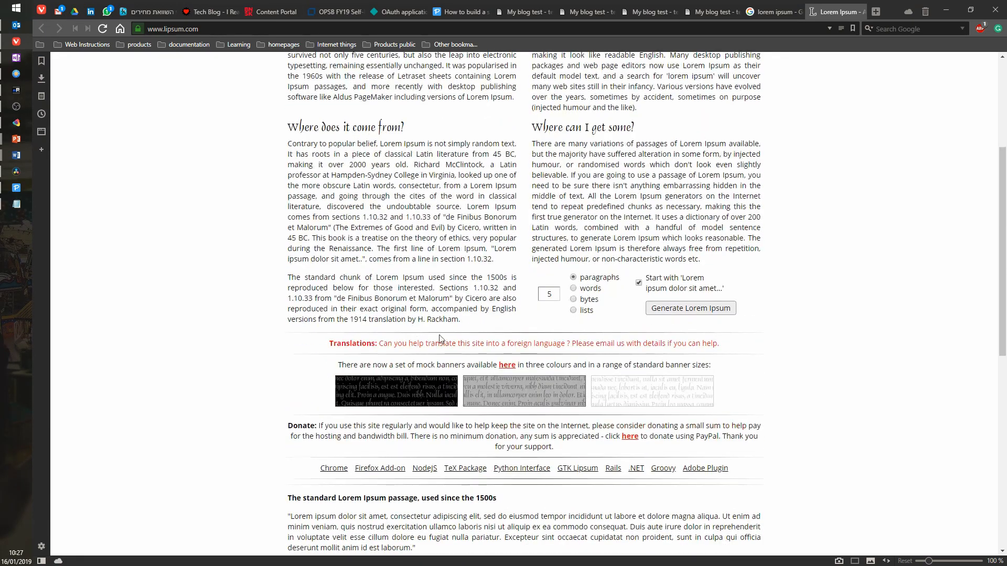
pyautogui.scroll(8, 497, 325)
pyautogui.scroll(2, 497, 325)
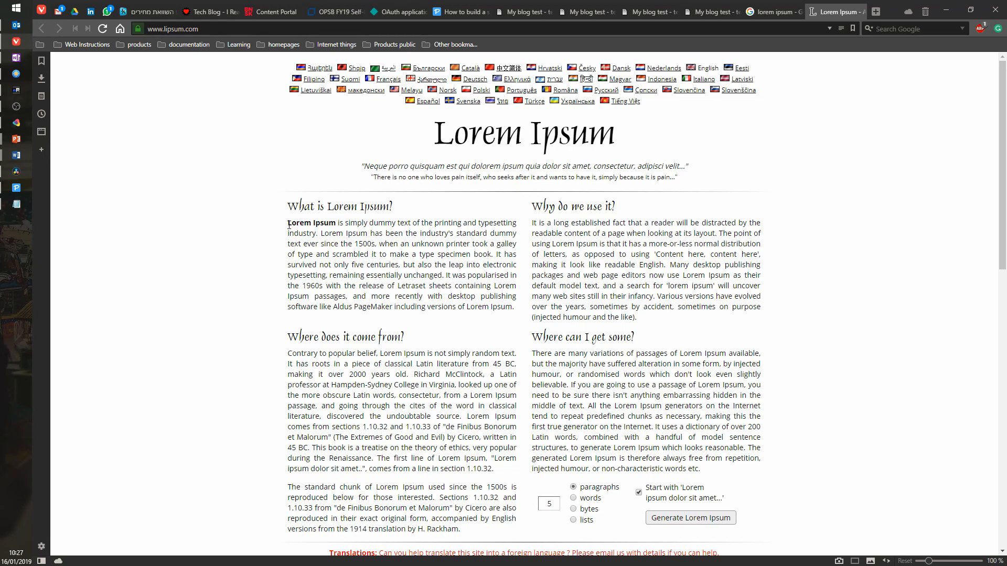
pyautogui.moveTo(289, 224); pyautogui.dragTo(522, 334)
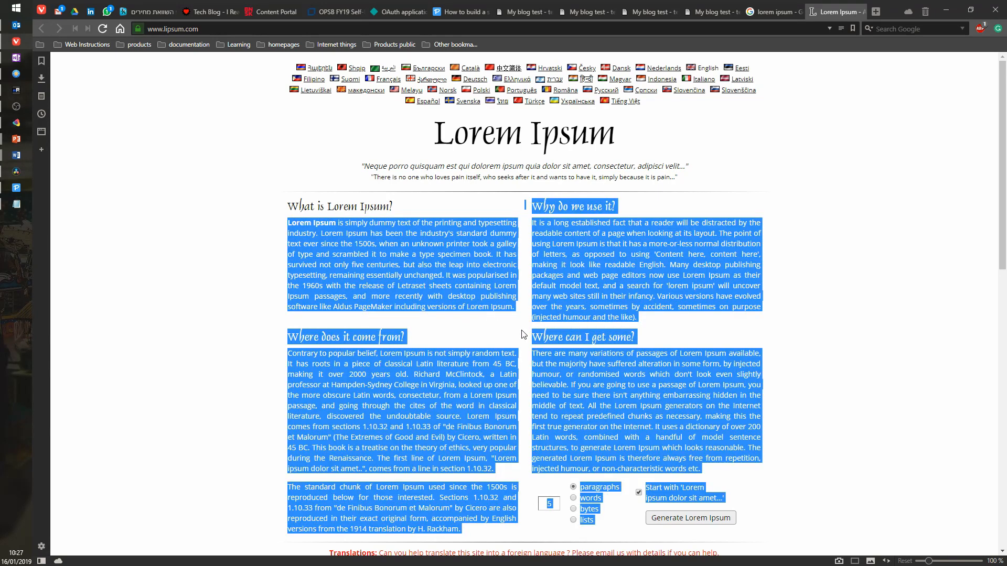
pyautogui.hotkey('alt', 'Tab')
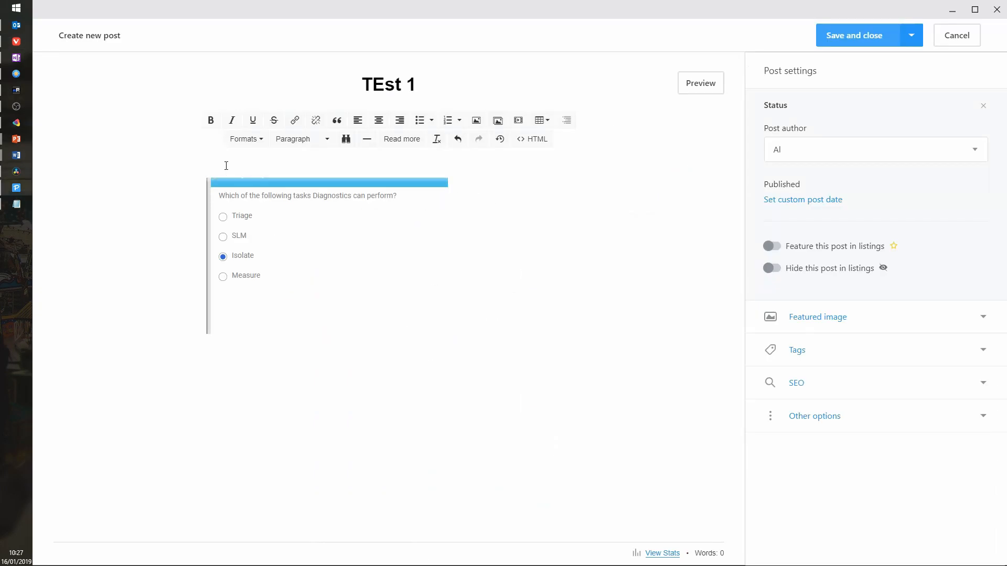
# Paste the lipsum.com text into TEst 1, then place the 'There are many variations' paragraph above the quiz image
pyautogui.click(546, 300)
pyautogui.hotkey('ctrl', 'v')
pyautogui.click(213, 354)
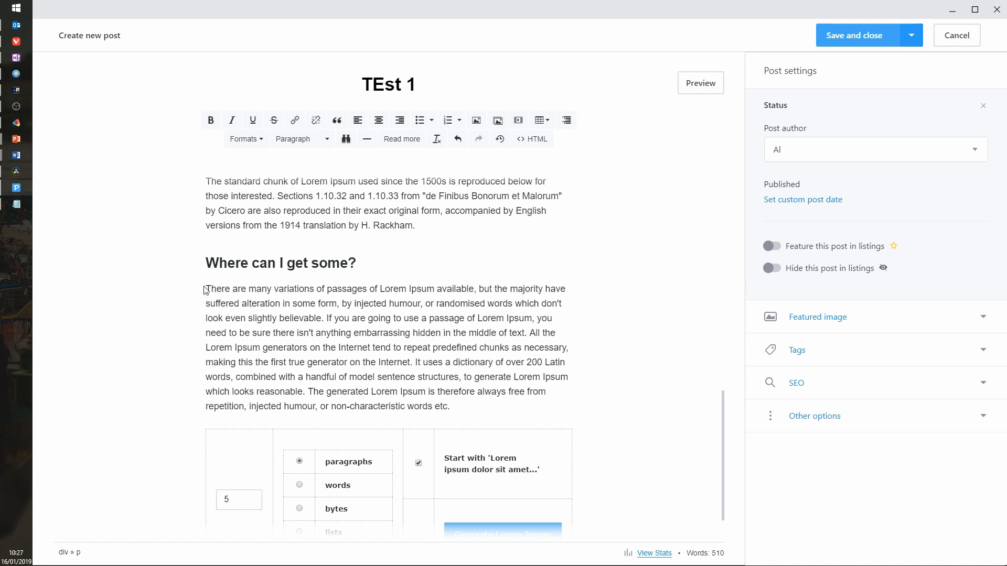
pyautogui.moveTo(461, 398); pyautogui.dragTo(204, 291)
pyautogui.hotkey('ctrl', 'c')
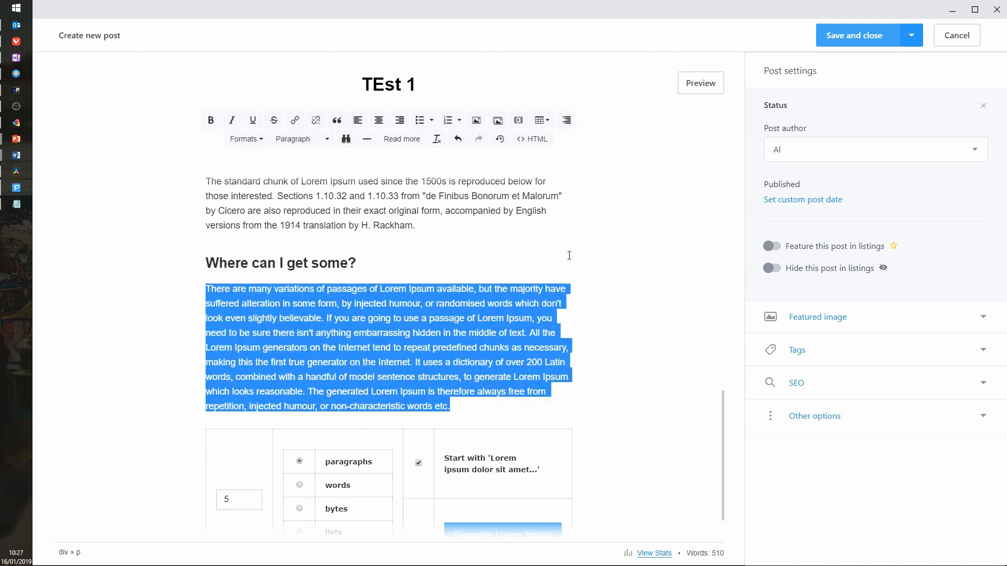
pyautogui.scroll(15, 614, 339)
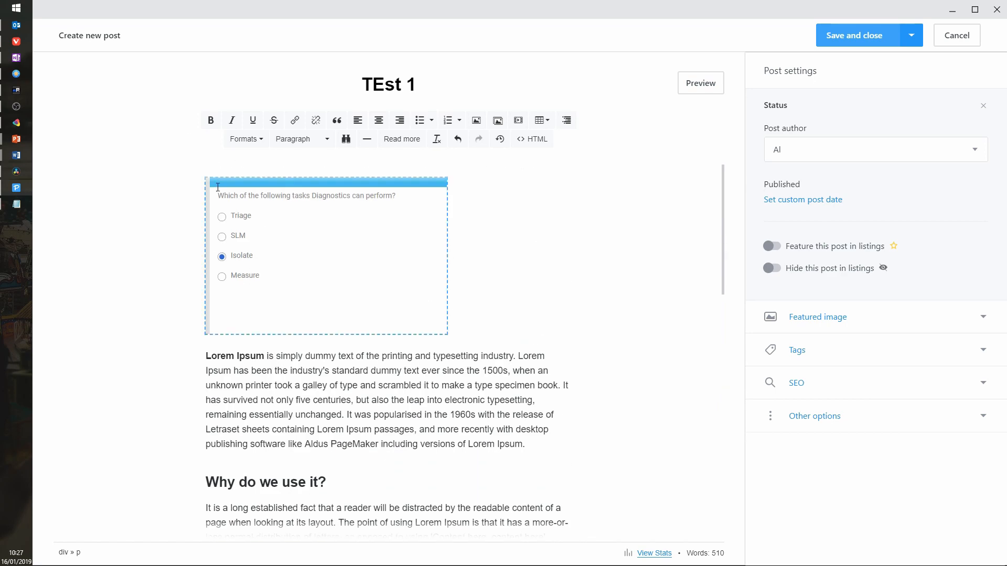
pyautogui.click(204, 229)
pyautogui.hotkey('ctrl', 'v')
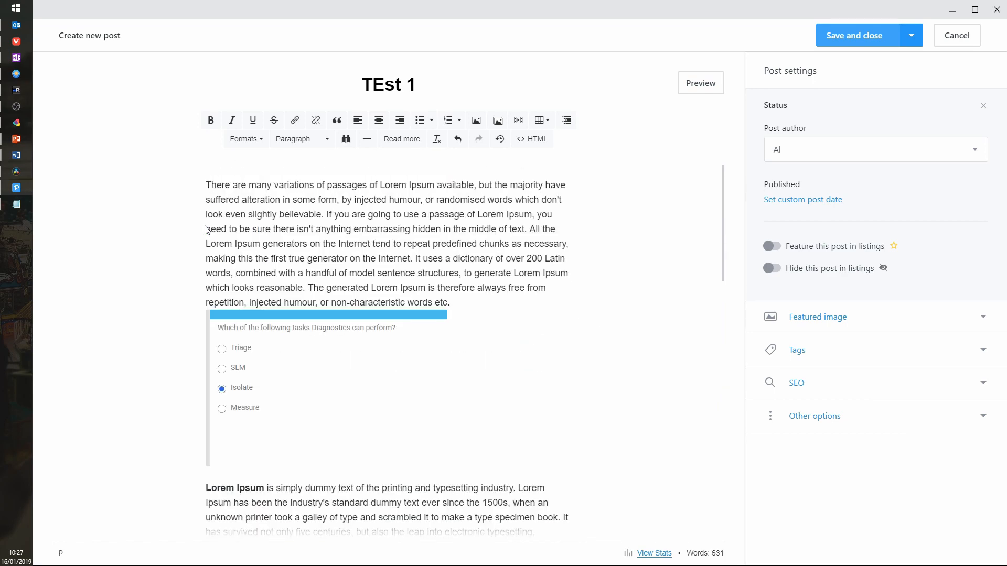
pyautogui.scroll(-1, 513, 218)
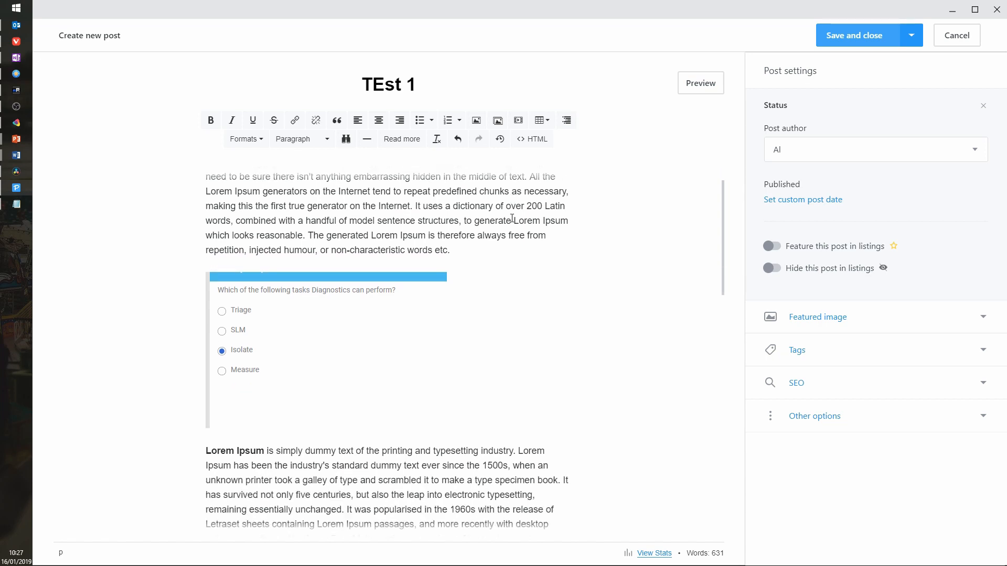
pyautogui.scroll(1, 512, 218)
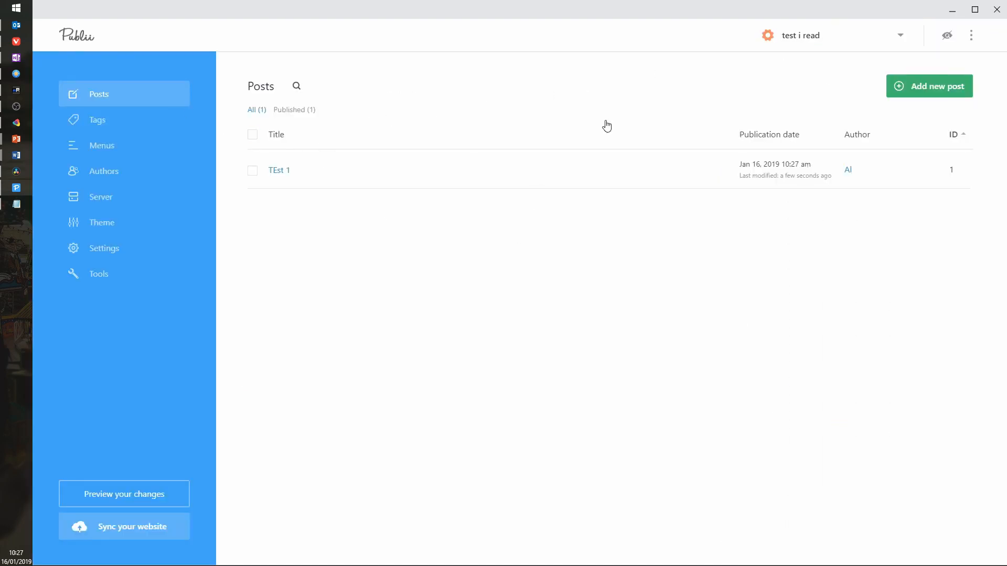
# Create a new post titled 'test 2'
pyautogui.click(926, 92)
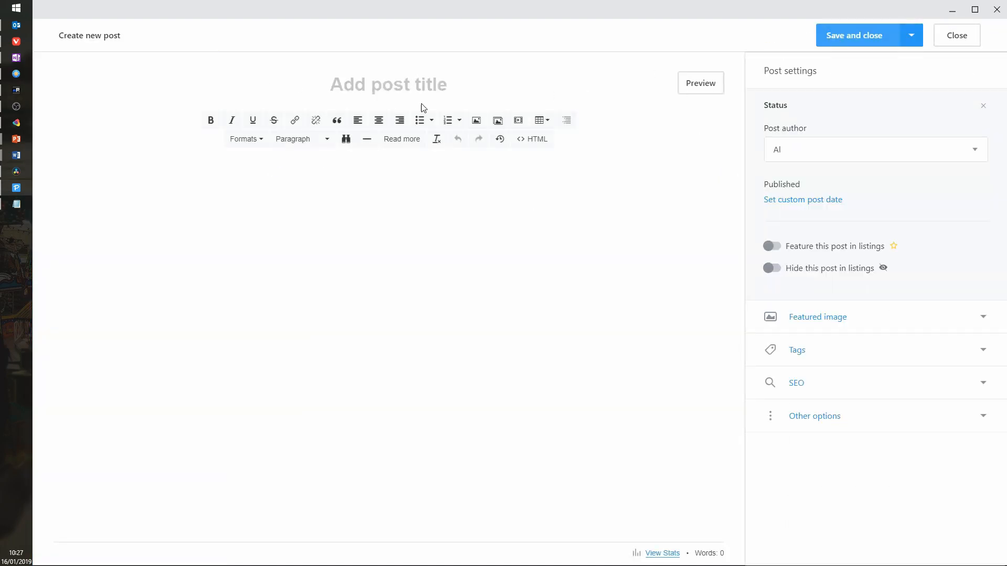
pyautogui.write('test 2')
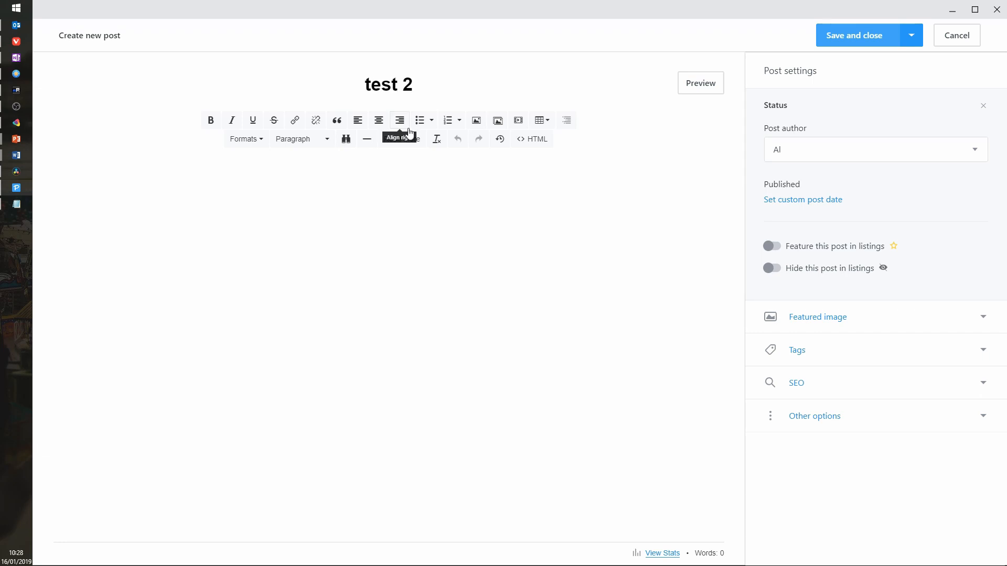
pyautogui.click(394, 182)
# Make the lines one to four a numbered list, nesting two, three and four each one level deeper
pyautogui.hotkey('ctrl', 'a')
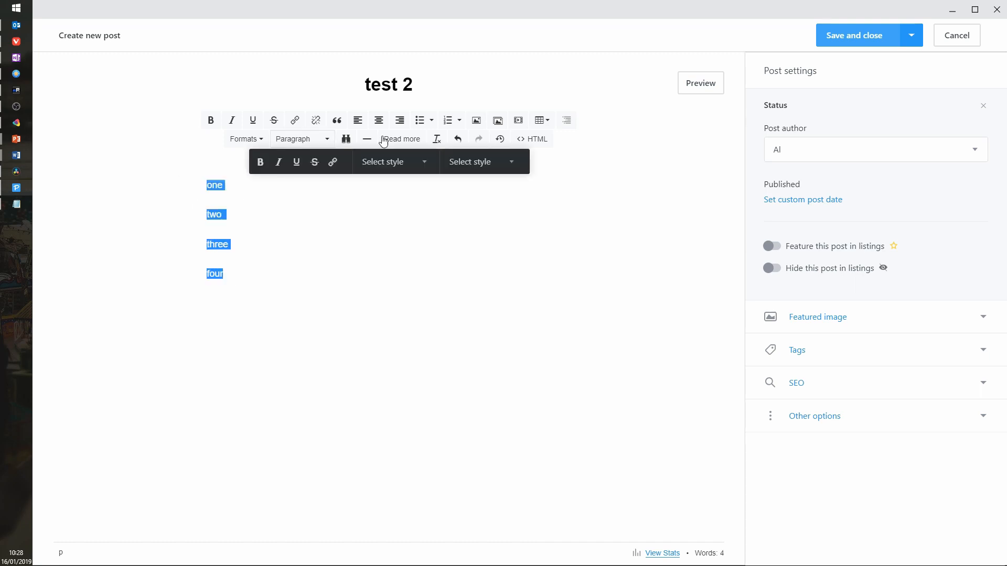
pyautogui.click(447, 120)
pyautogui.click(249, 207)
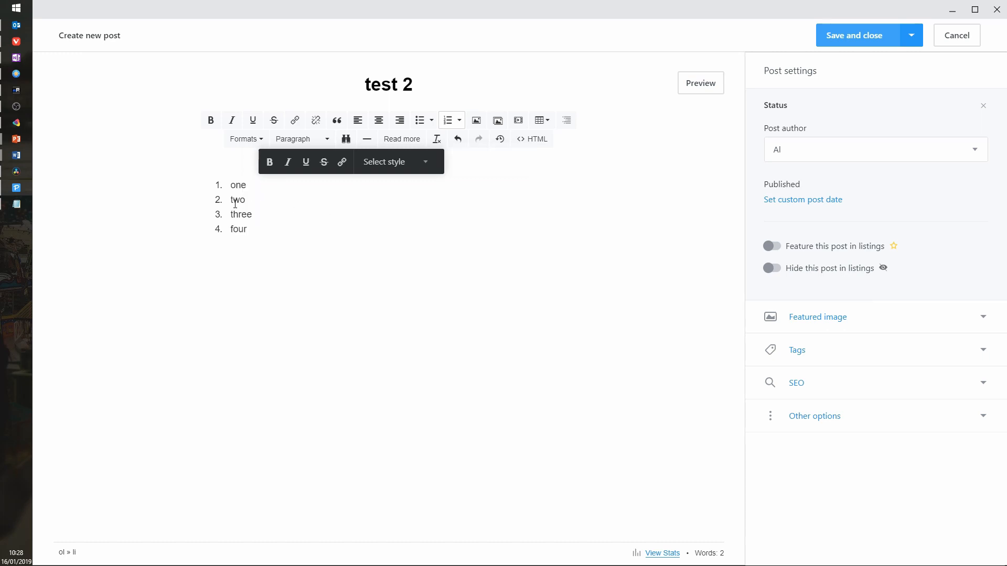
pyautogui.click(233, 204)
pyautogui.press('Tab')
pyautogui.click(233, 229)
pyautogui.press('Tab')
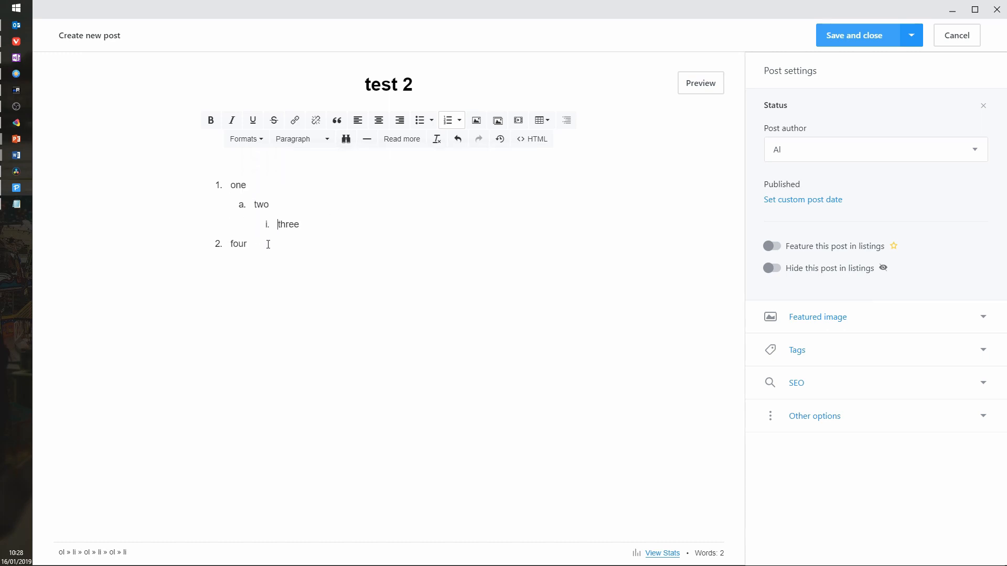
pyautogui.click(224, 243)
pyautogui.press('Tab')
pyautogui.press('Tab')
pyautogui.press('Return')
pyautogui.press('Return')
pyautogui.press('Return')
pyautogui.press('Return')
pyautogui.press('Return')
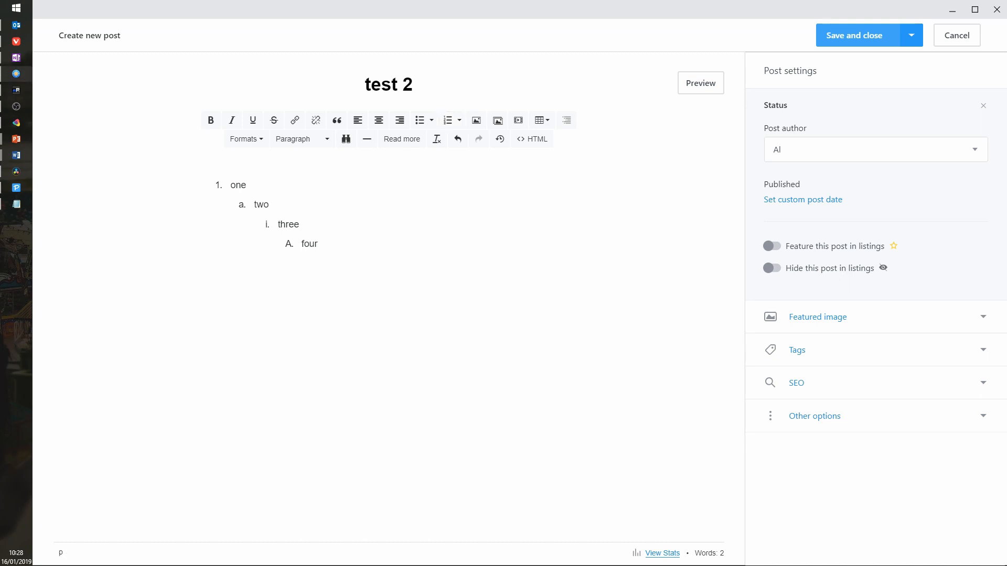
# Insert the smiley image into the test 2 body, make it the featured image, and save
pyautogui.moveTo(1006, 179); pyautogui.dragTo(542, 190)
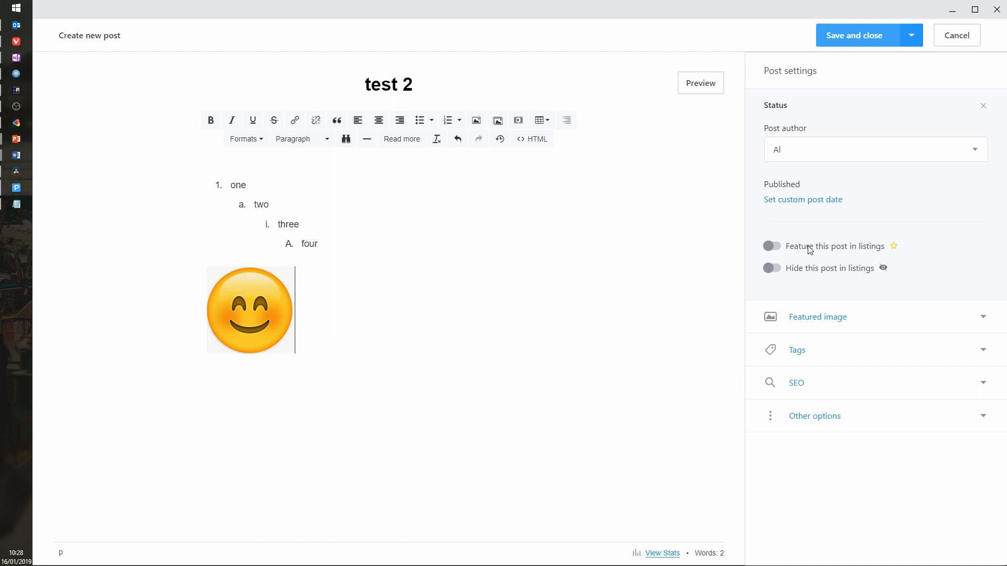
pyautogui.click(837, 317)
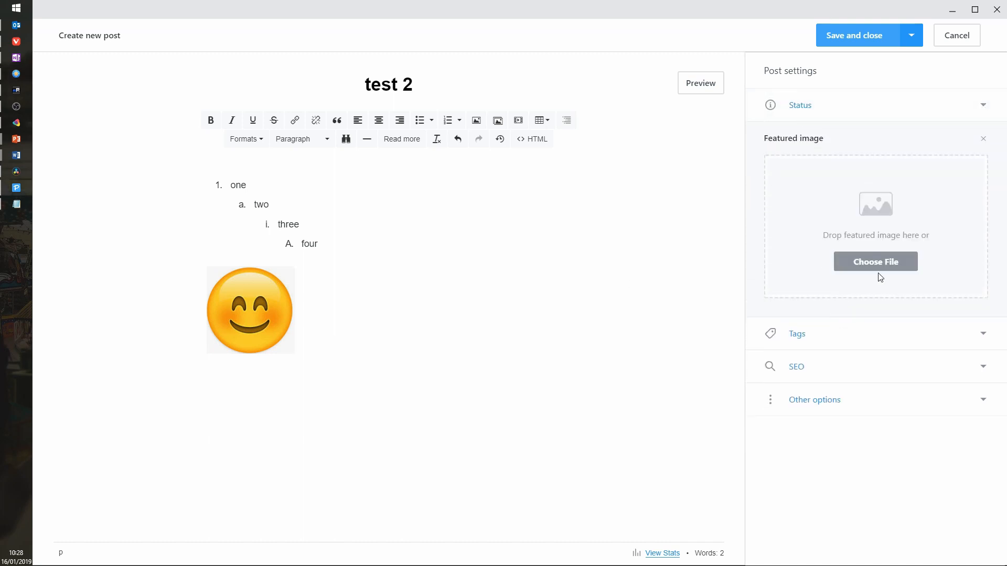
pyautogui.moveTo(262, 314); pyautogui.dragTo(811, 238)
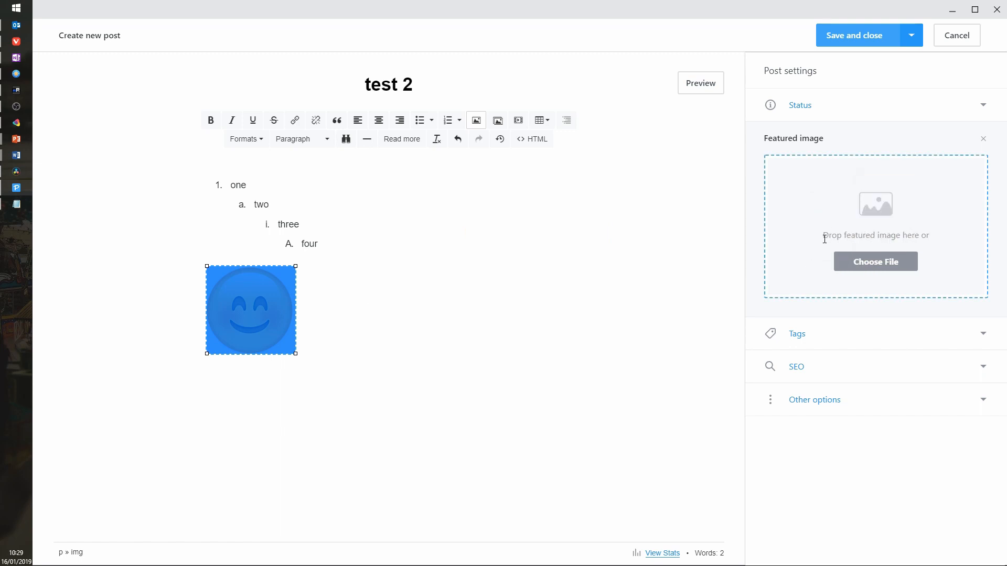
pyautogui.click(355, 285)
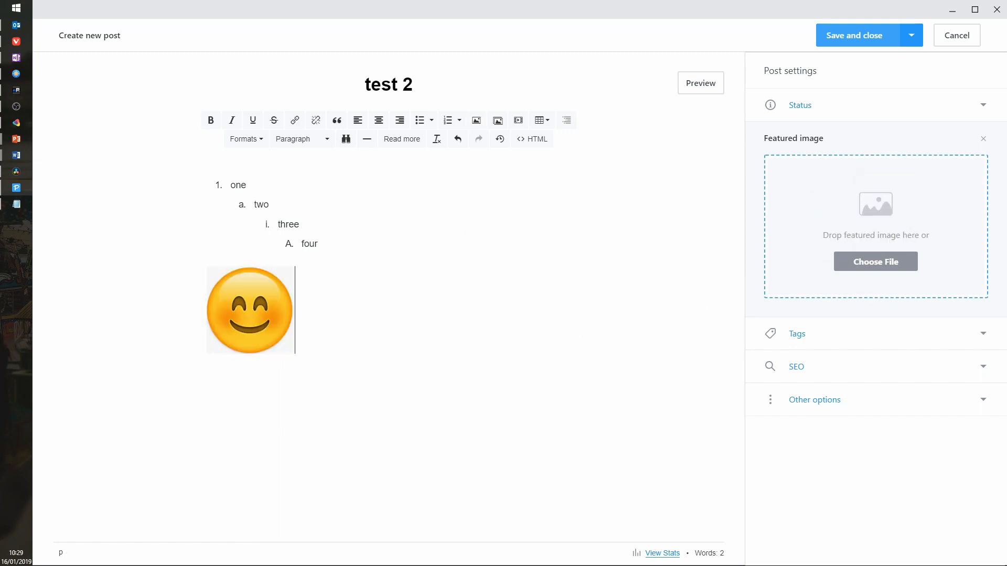
pyautogui.moveTo(1006, 486); pyautogui.dragTo(847, 211)
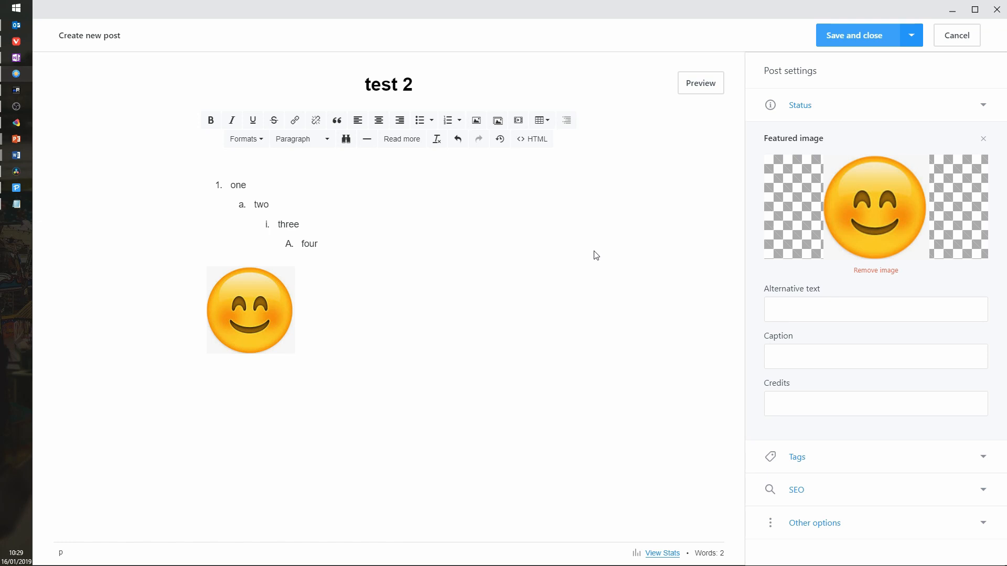
pyautogui.click(850, 36)
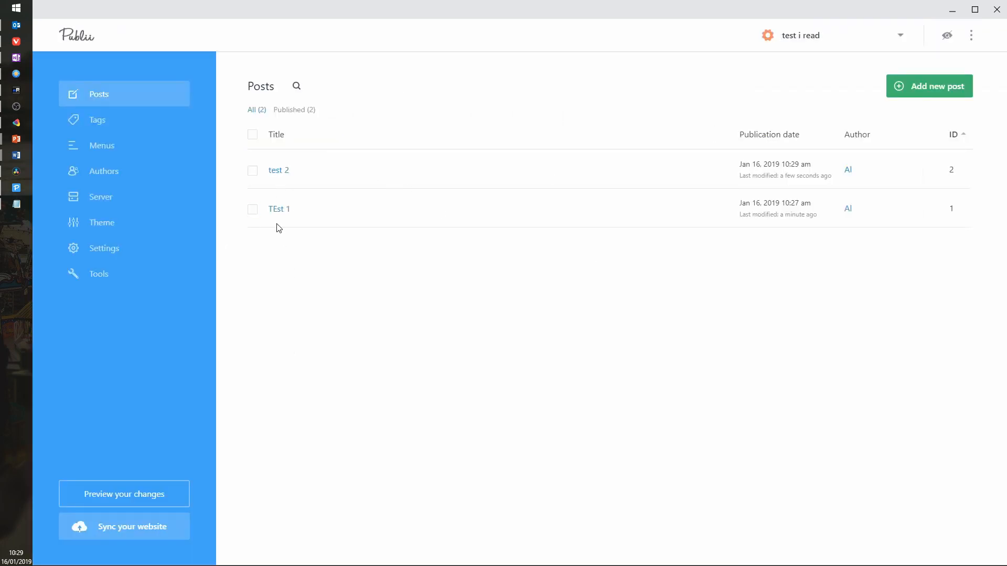
# Open TEst 1, upload an image file as its featured image, and save the post
pyautogui.click(280, 209)
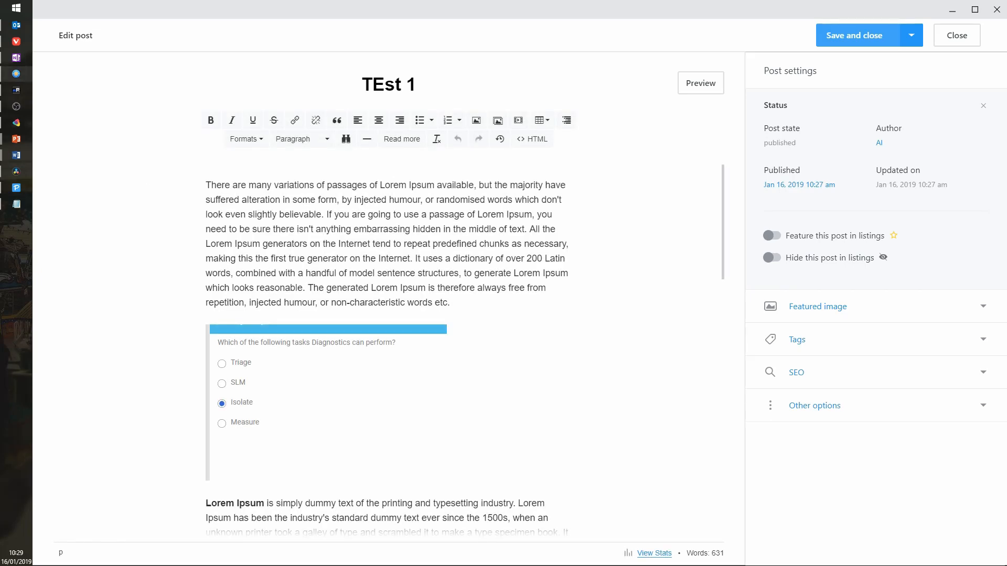
pyautogui.moveTo(186, 524); pyautogui.dragTo(858, 312)
pyautogui.click(793, 310)
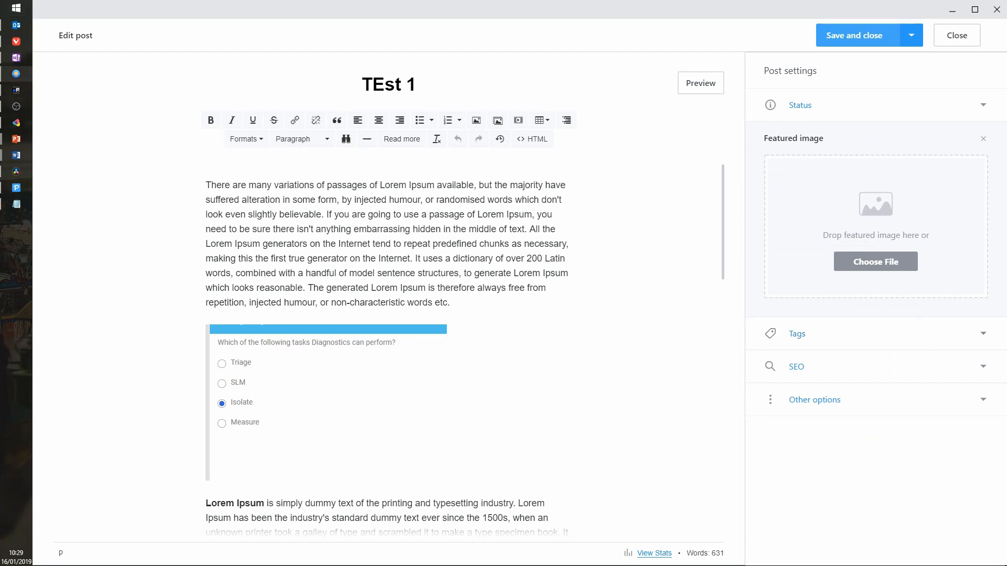
pyautogui.moveTo(826, 420); pyautogui.dragTo(902, 243)
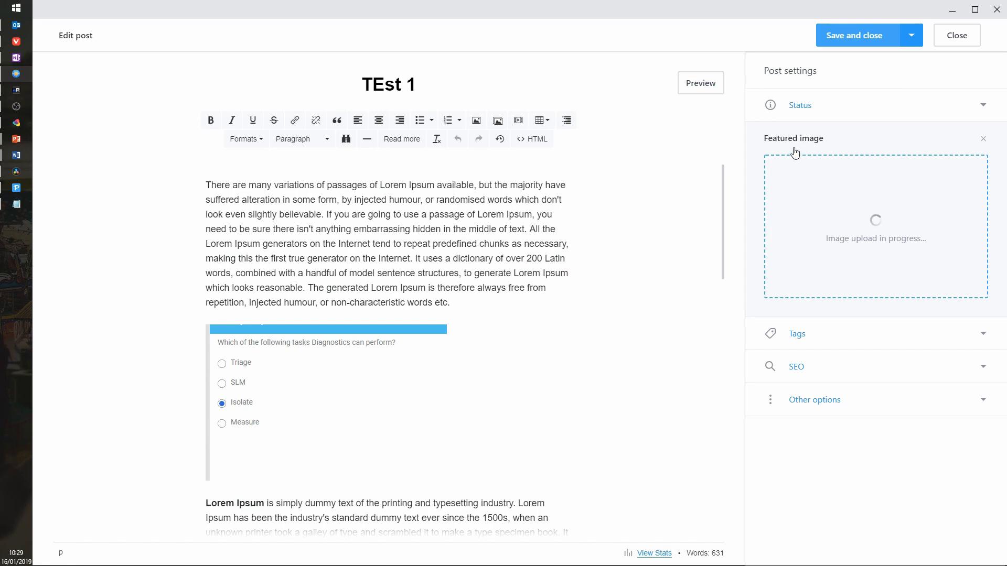
pyautogui.click(852, 36)
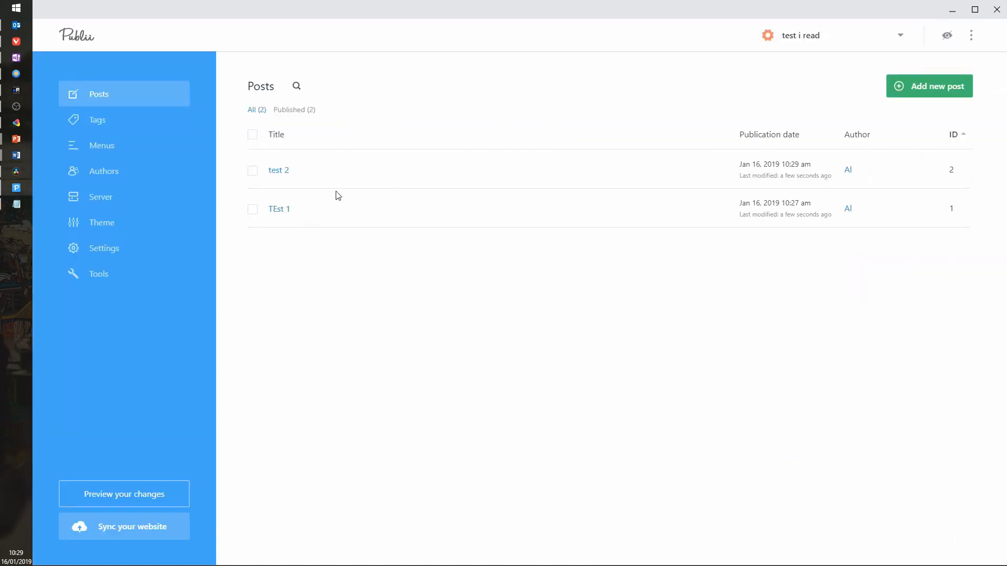
# Duplicate TEst 1 into TEst 1 Copy and TEst 1 Copy Copy, then render the site preview
pyautogui.click(252, 209)
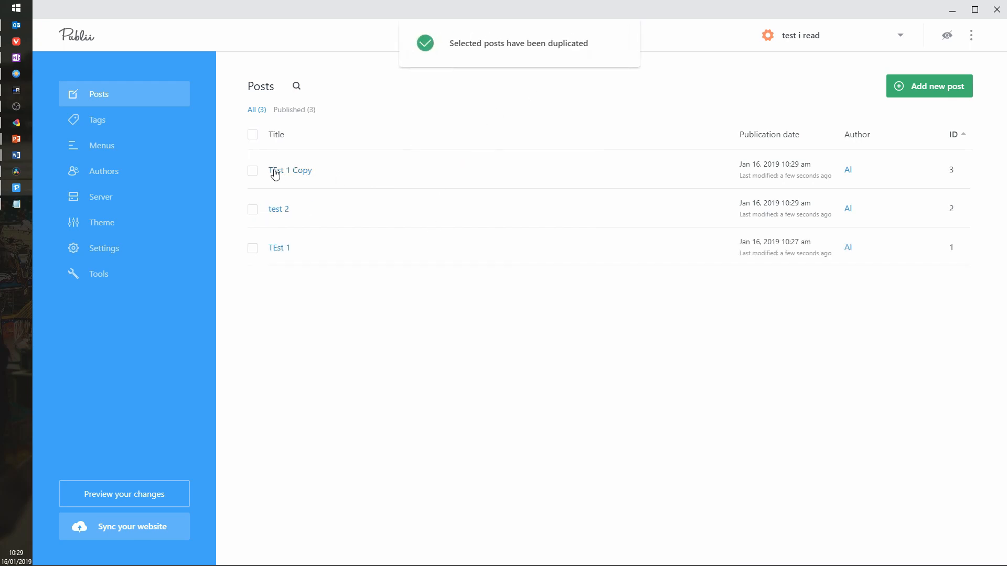
pyautogui.click(253, 170)
pyautogui.click(465, 135)
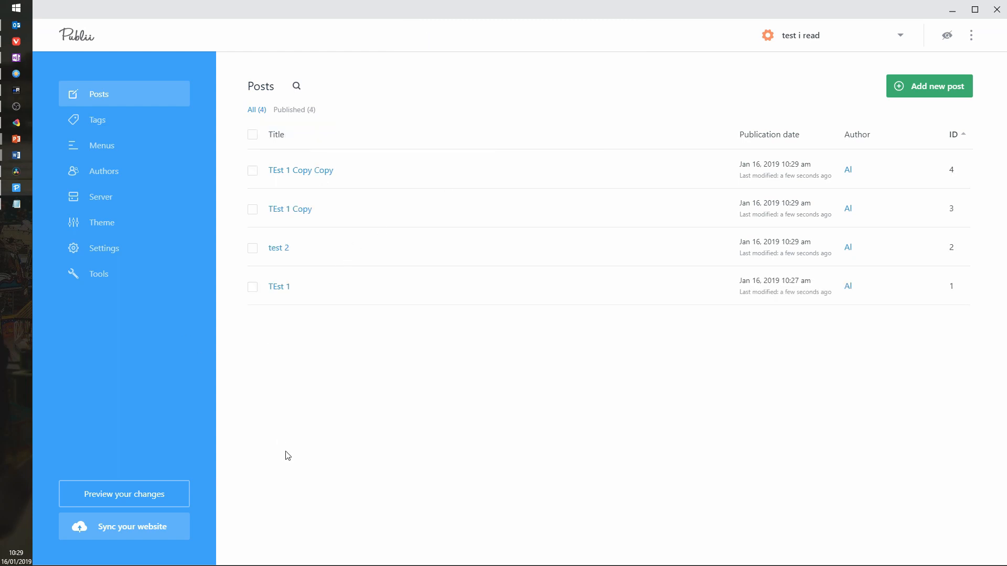
pyautogui.click(142, 498)
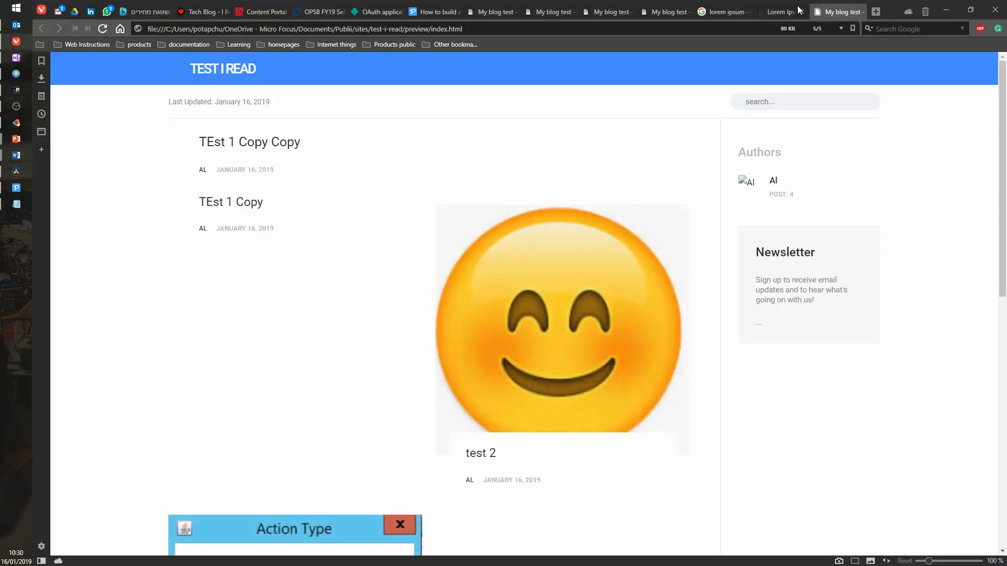
pyautogui.click(802, 12)
pyautogui.click(743, 12)
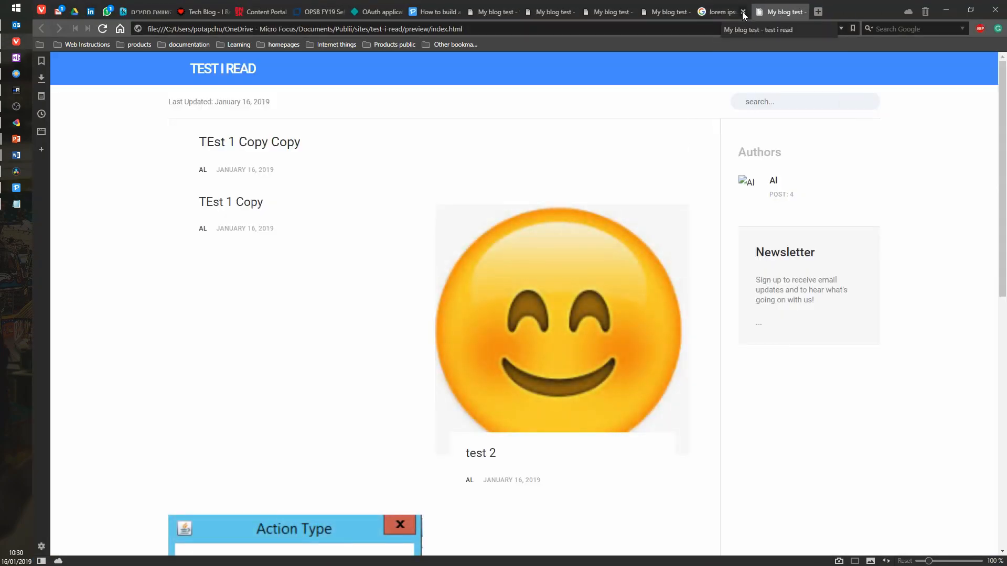
pyautogui.scroll(-1, 561, 315)
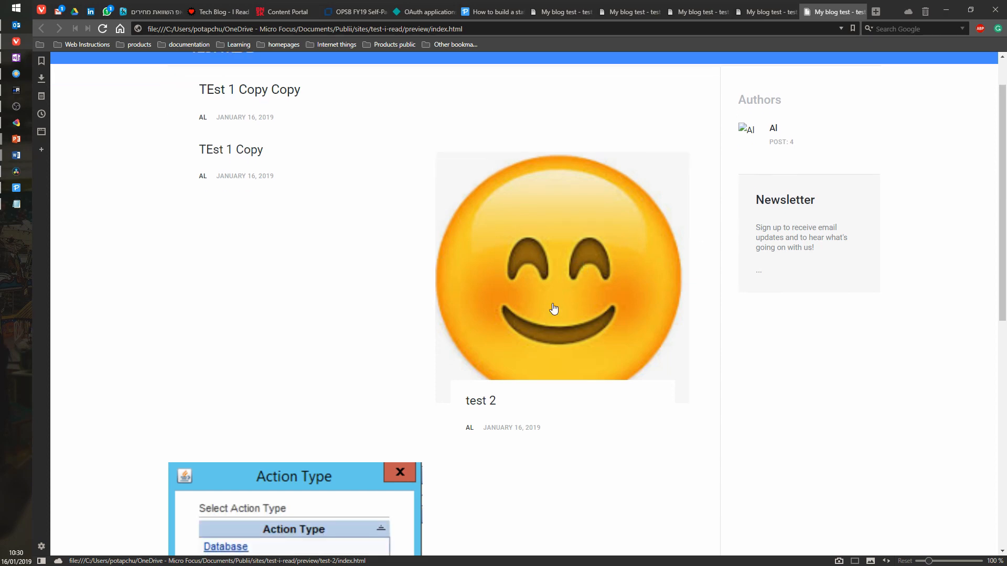
pyautogui.scroll(-7, 539, 382)
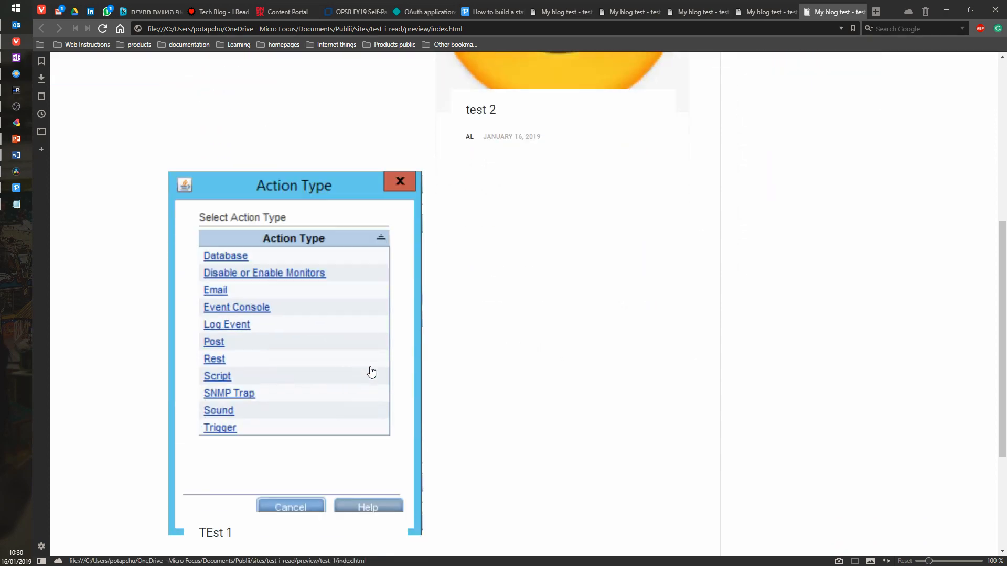
pyautogui.scroll(7, 361, 377)
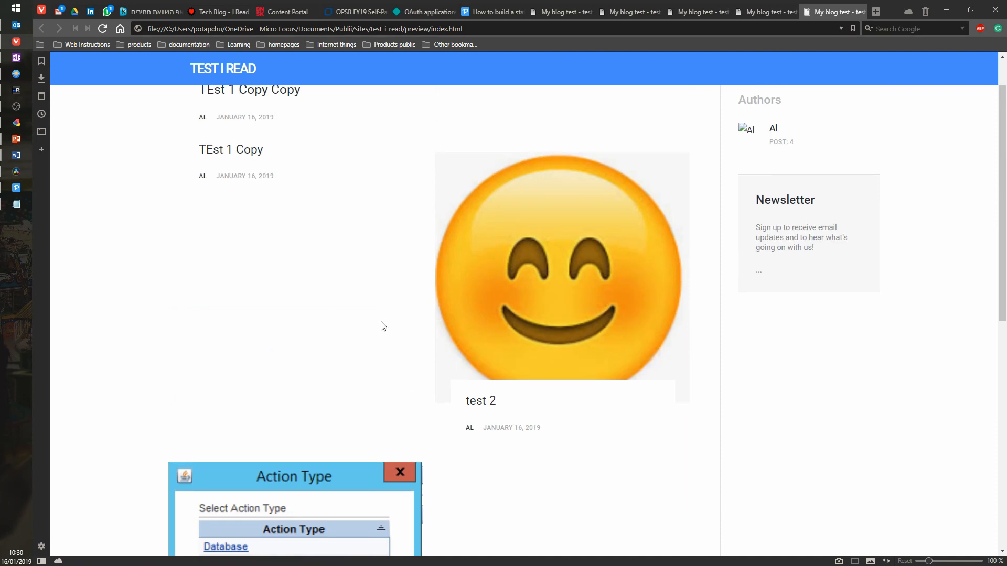
pyautogui.scroll(-3, 391, 321)
pyautogui.scroll(3, 376, 322)
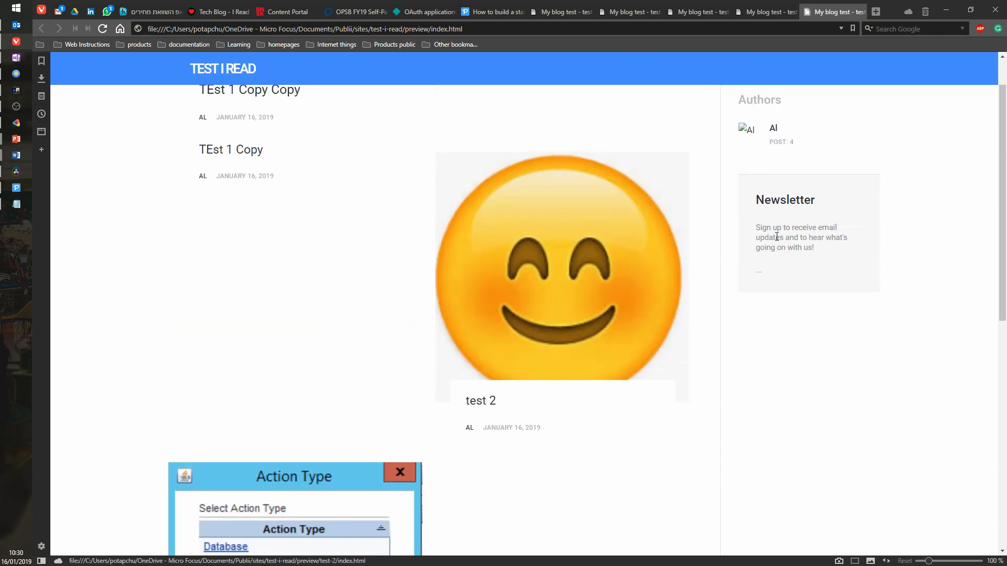
pyautogui.scroll(1, 723, 175)
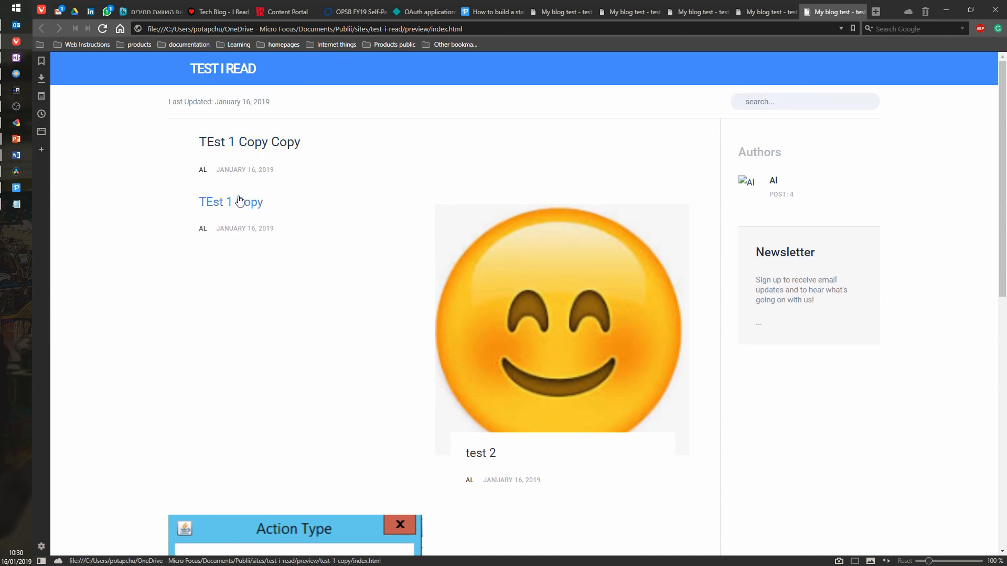
pyautogui.scroll(-5, 603, 314)
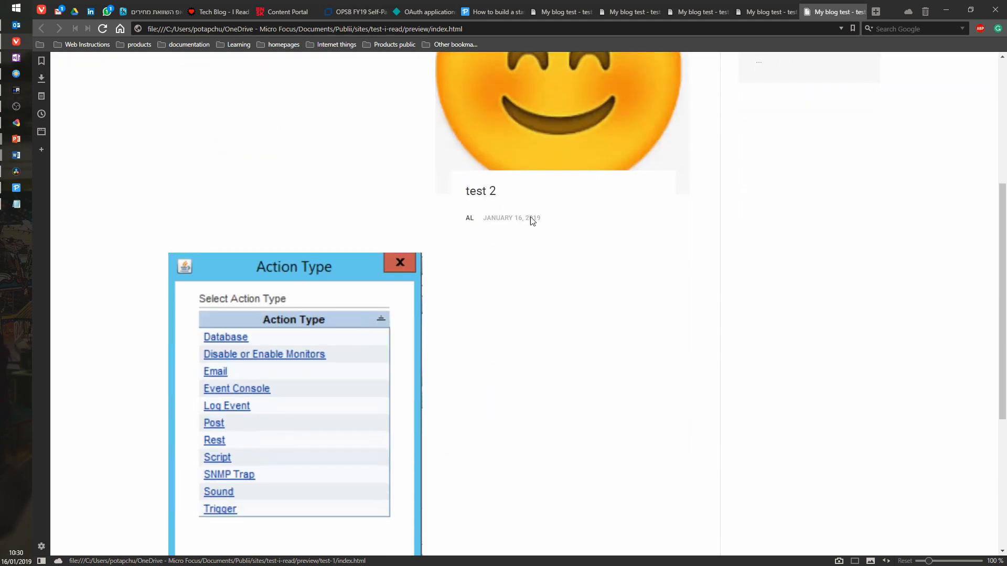
pyautogui.scroll(-5, 441, 321)
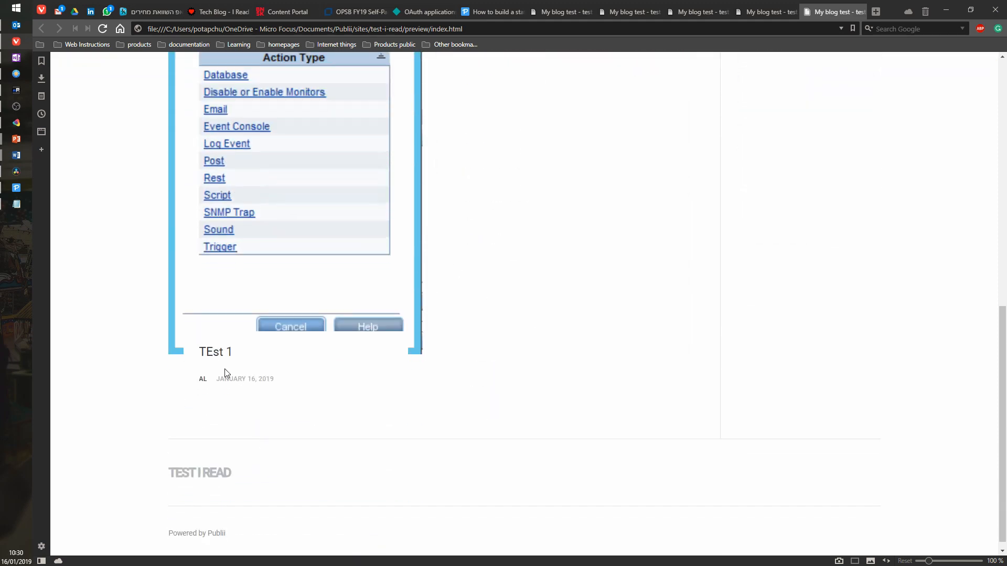
pyautogui.scroll(10, 603, 242)
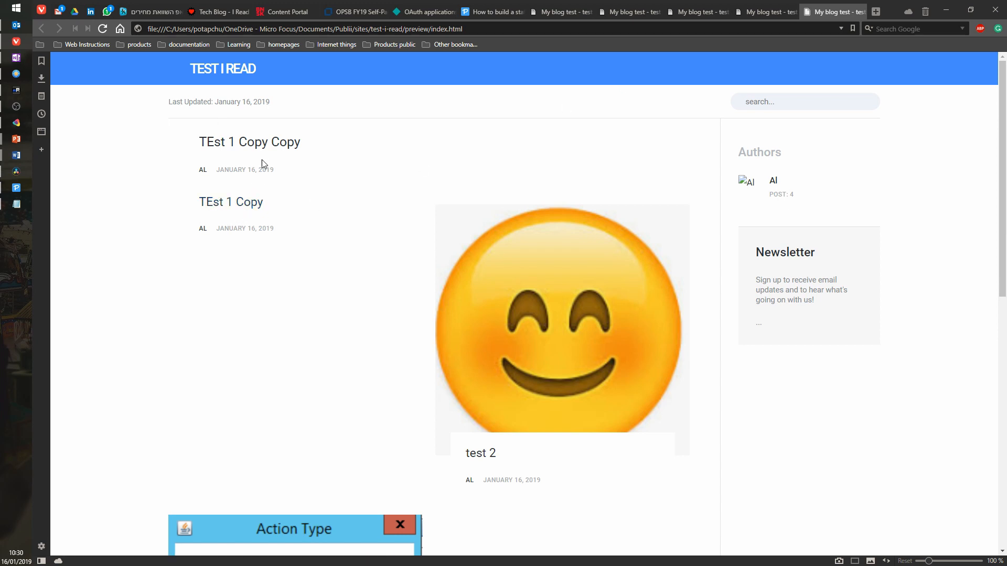
# Check the featured image of TEst 1 Copy Copy, close it, and scroll the theme settings to Frontpage
pyautogui.click(23, 189)
pyautogui.click(316, 171)
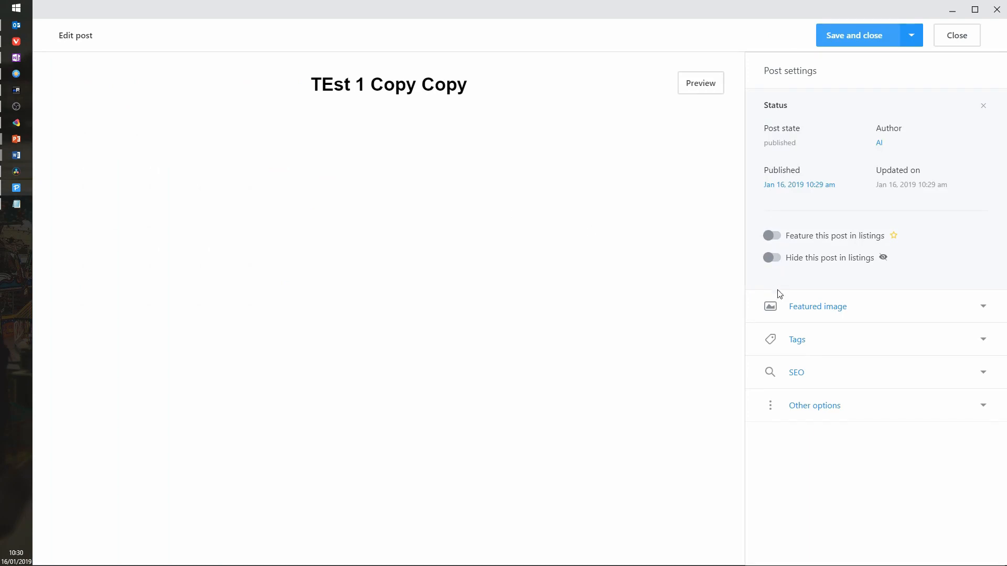
pyautogui.click(822, 314)
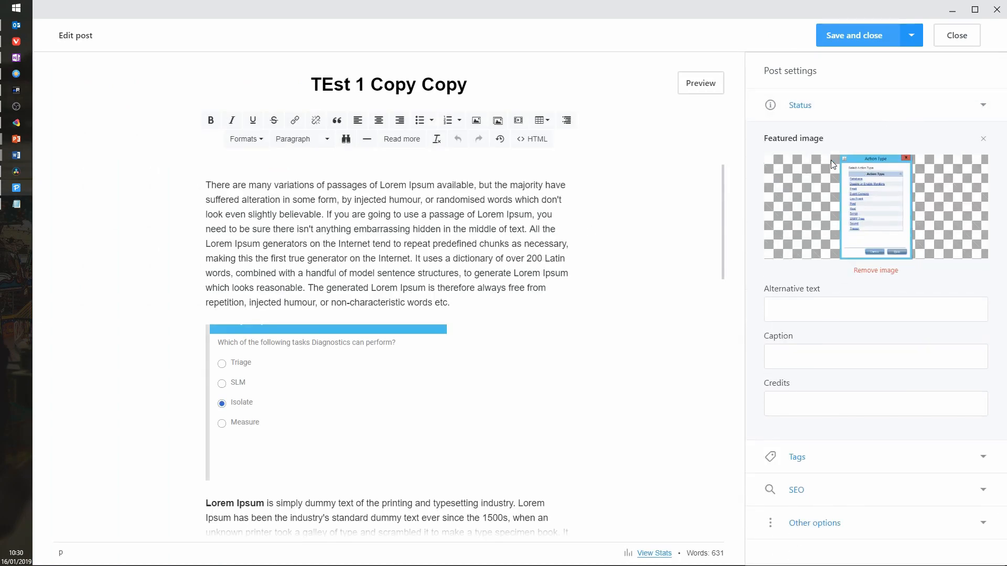
pyautogui.click(956, 35)
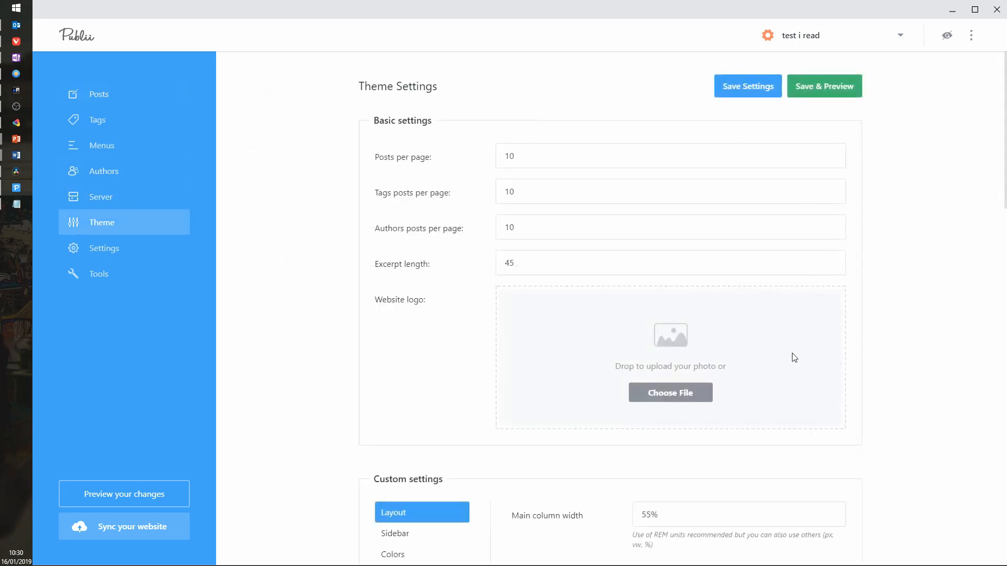
pyautogui.scroll(-5, 839, 325)
pyautogui.scroll(-4, 813, 262)
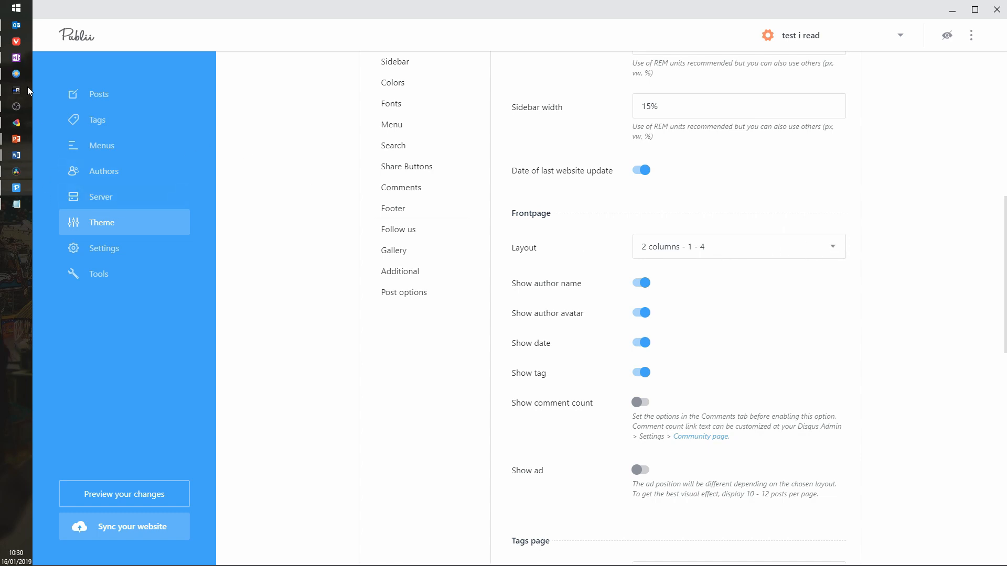
# Scroll through the Vivaldi front page preview, then return to Publii's front page layout list
pyautogui.click(20, 48)
pyautogui.scroll(-4, 577, 288)
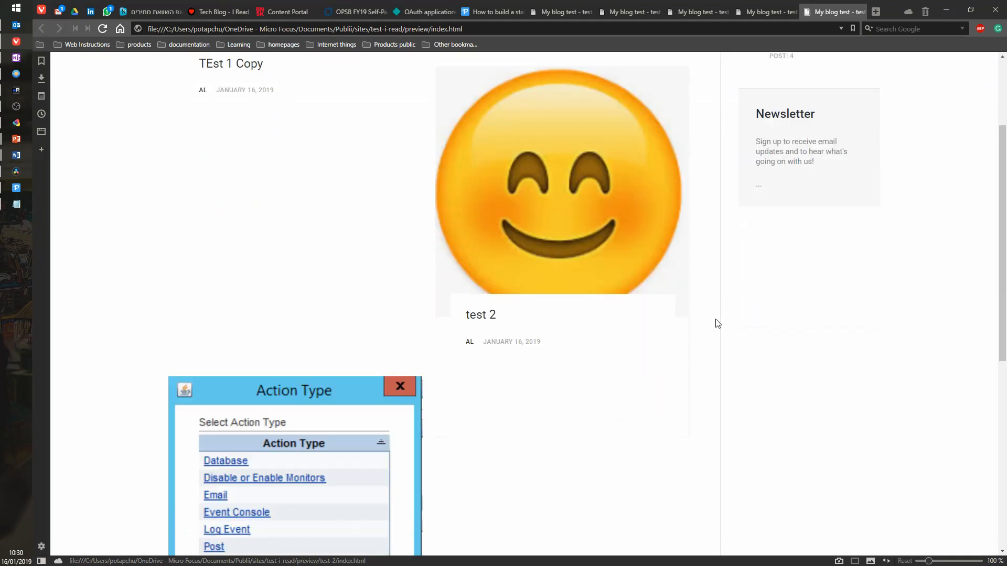
pyautogui.scroll(4, 189, 218)
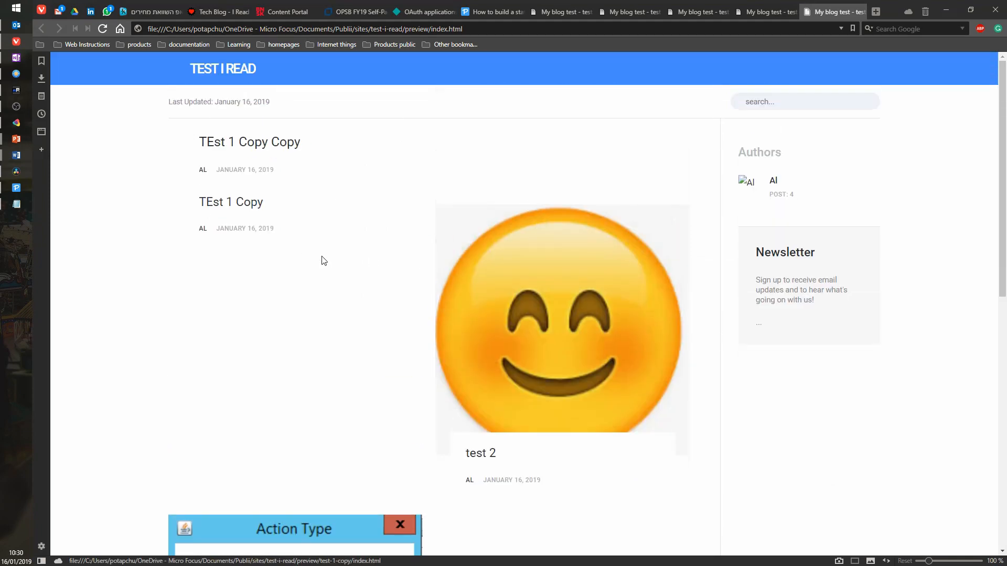
pyautogui.scroll(-4, 322, 258)
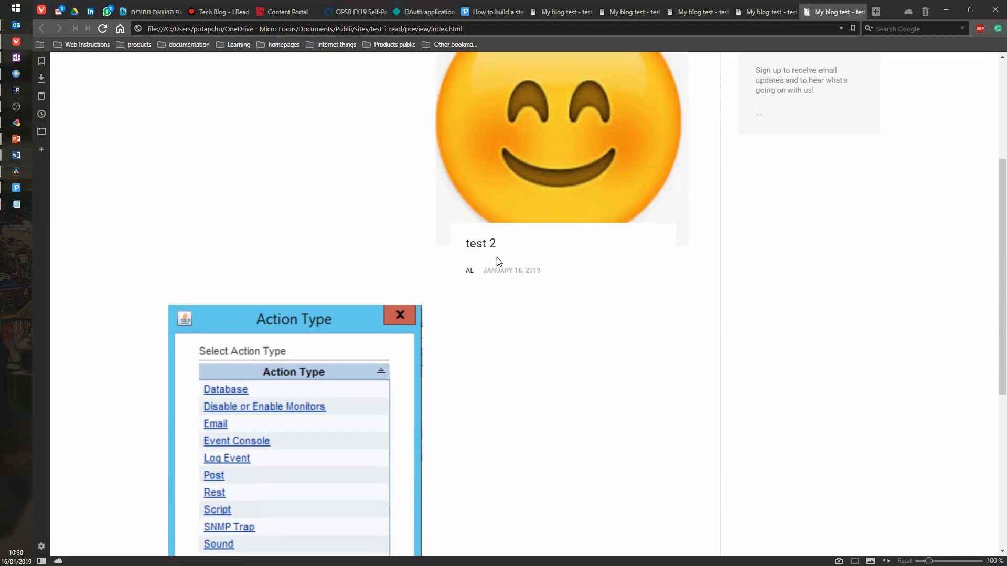
pyautogui.scroll(-1, 483, 262)
pyautogui.scroll(-4, 477, 277)
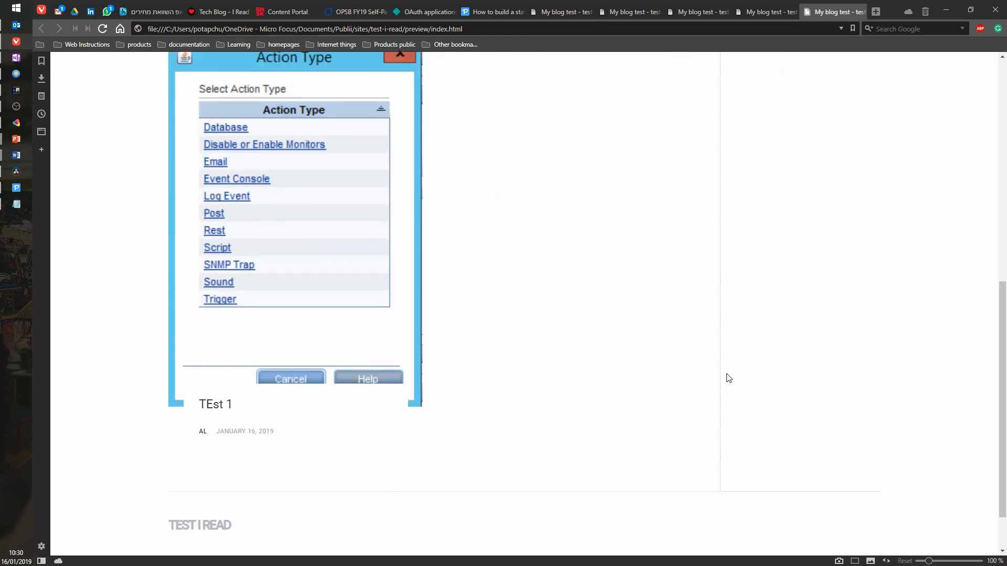
pyautogui.scroll(-1, 501, 394)
pyautogui.scroll(5, 723, 316)
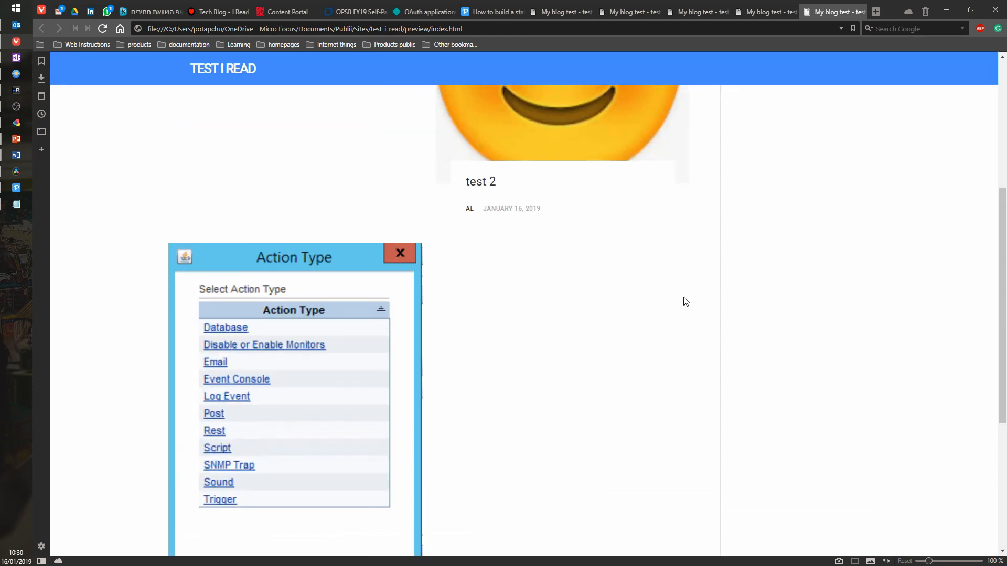
pyautogui.scroll(5, 547, 284)
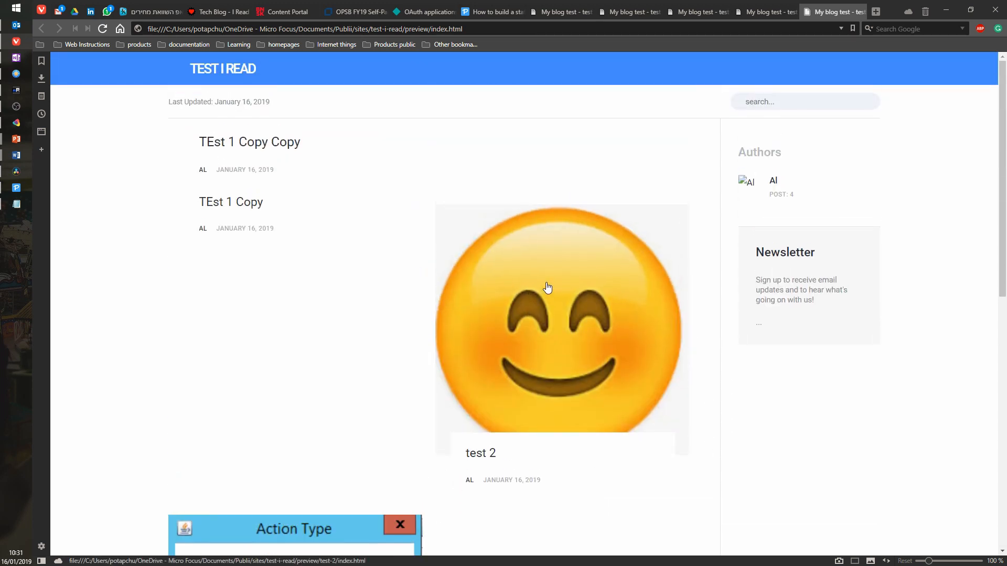
pyautogui.scroll(-4, 539, 268)
pyautogui.scroll(4, 522, 254)
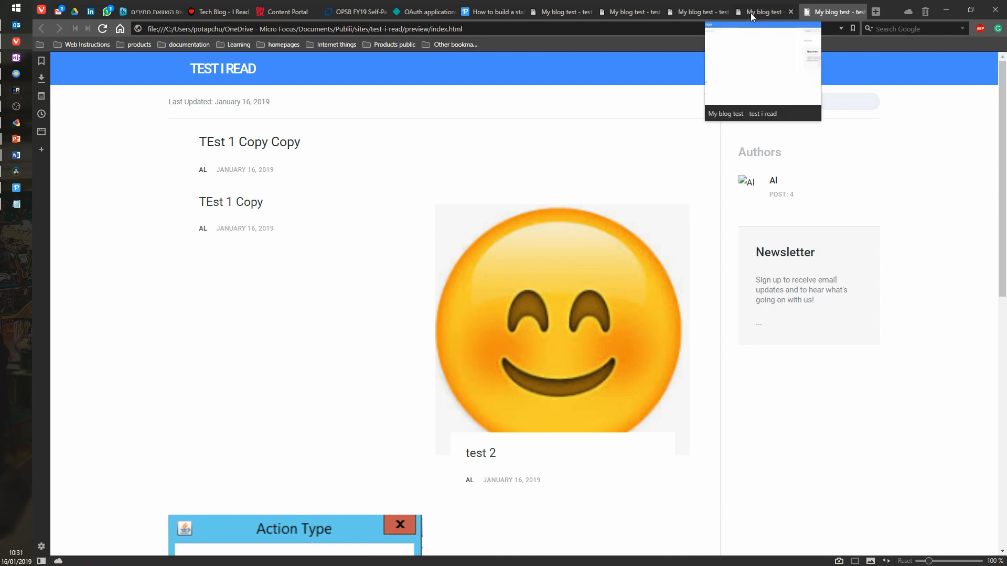
pyautogui.click(17, 188)
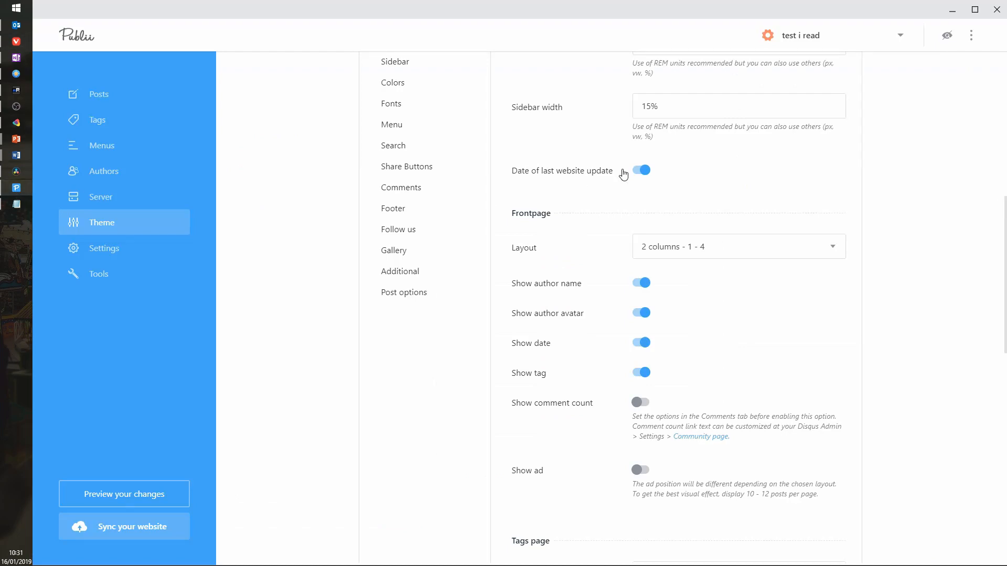
pyautogui.click(737, 245)
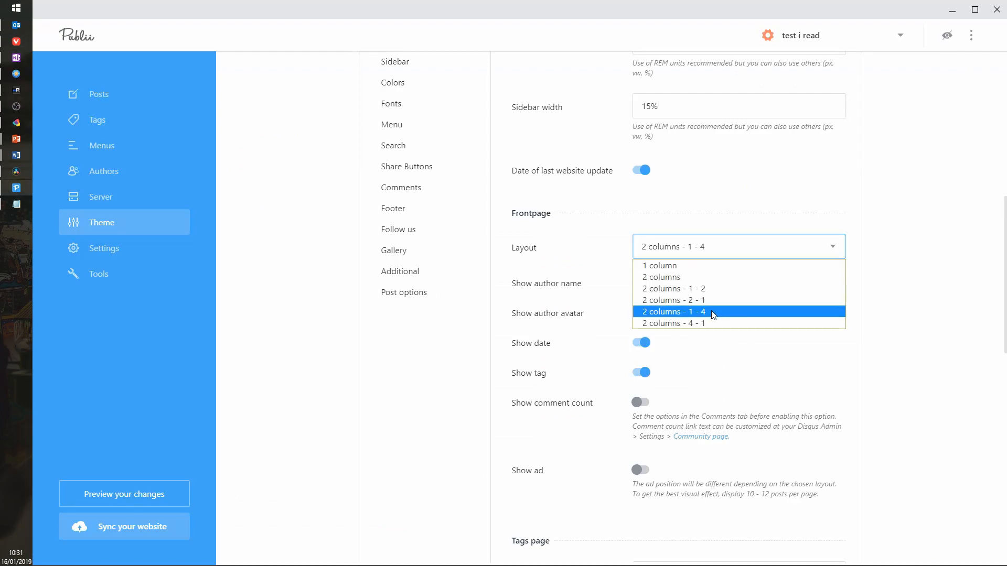
# Choose the '2 columns' front page layout and scroll back to the top
pyautogui.click(676, 282)
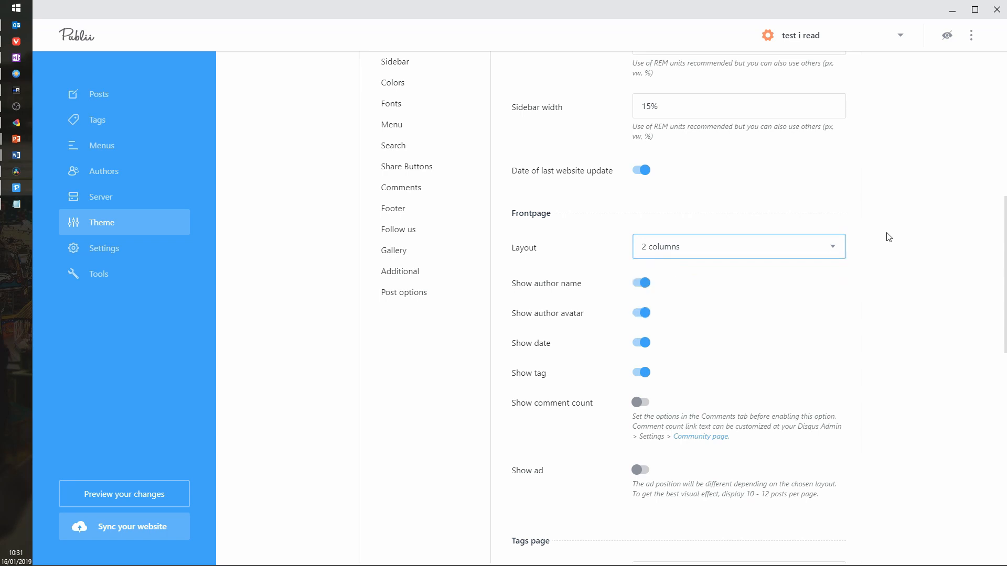
pyautogui.scroll(9, 887, 236)
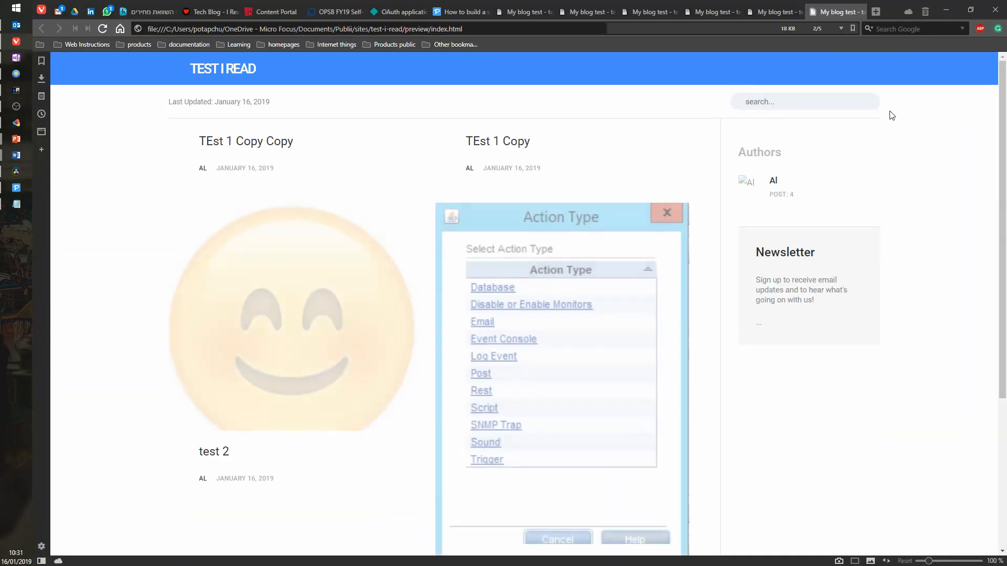
pyautogui.scroll(-4, 343, 268)
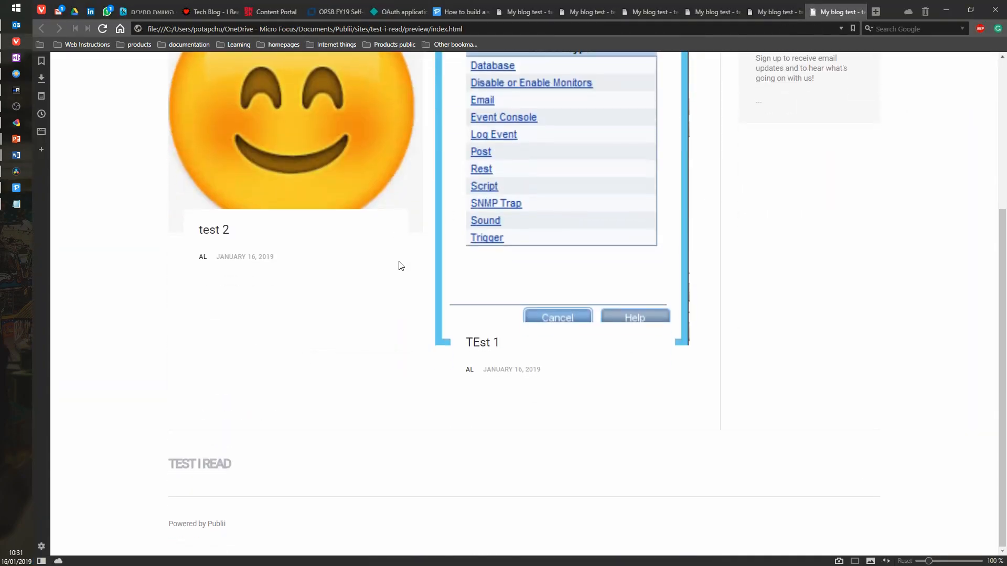
pyautogui.scroll(3, 323, 274)
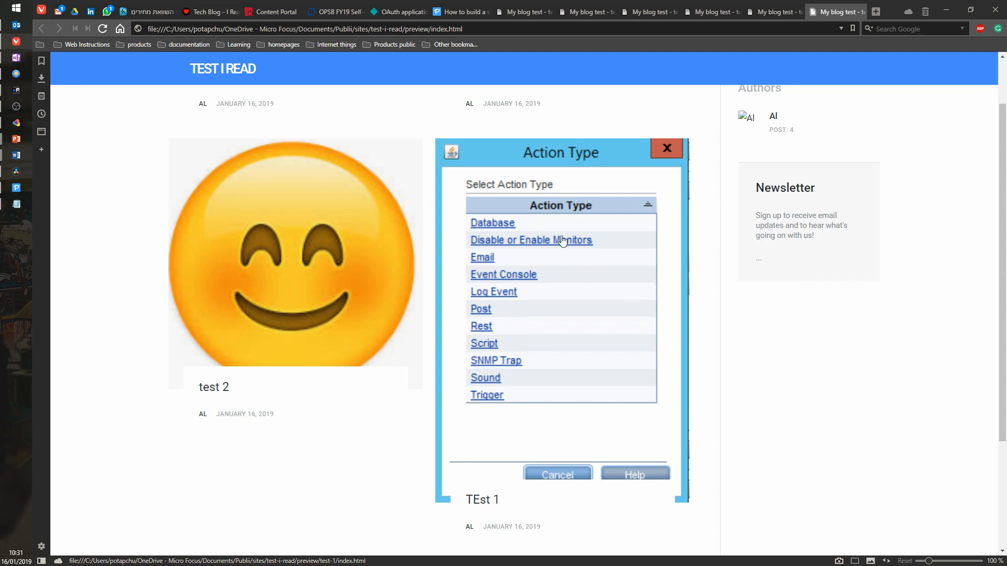
pyautogui.scroll(-3, 479, 477)
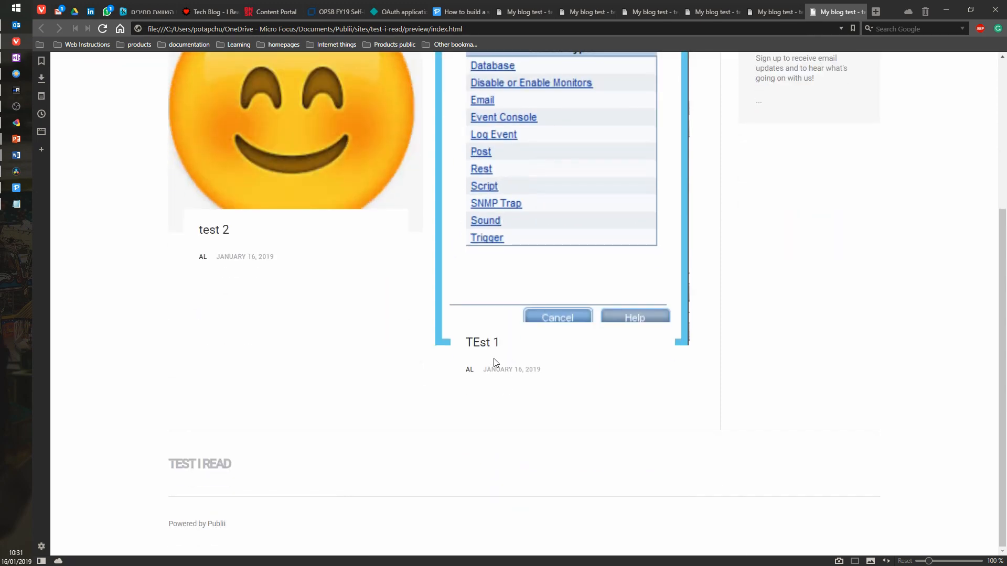
pyautogui.scroll(4, 452, 404)
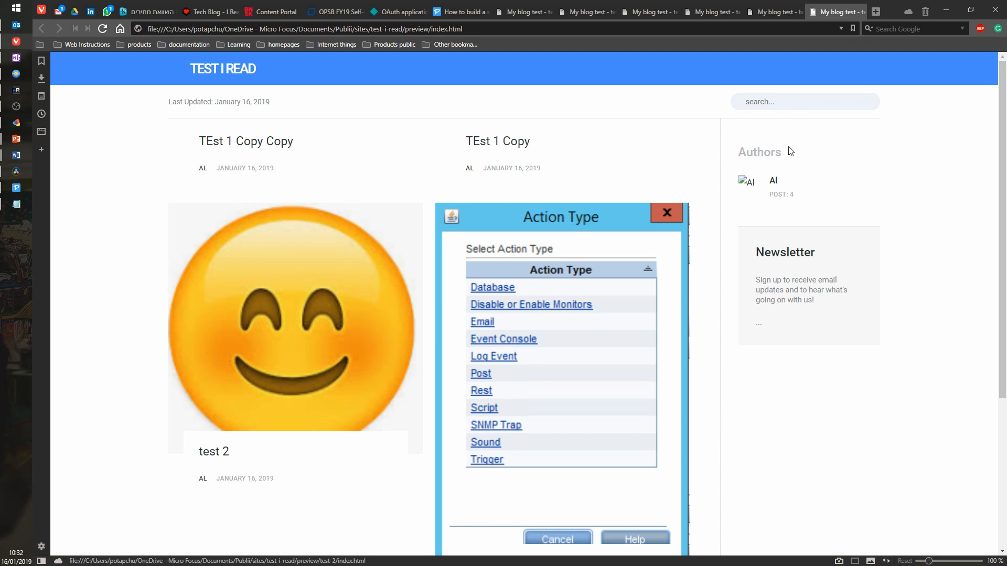
# Return to Publii's Theme Settings and show the Sidebar options for featured posts and Follow us
pyautogui.click(24, 188)
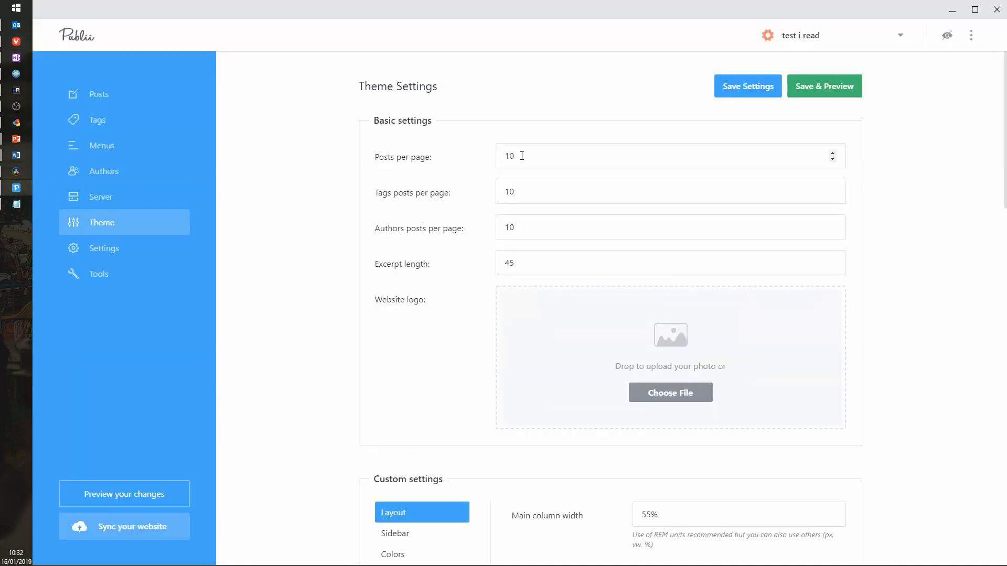
pyautogui.scroll(-10, 950, 209)
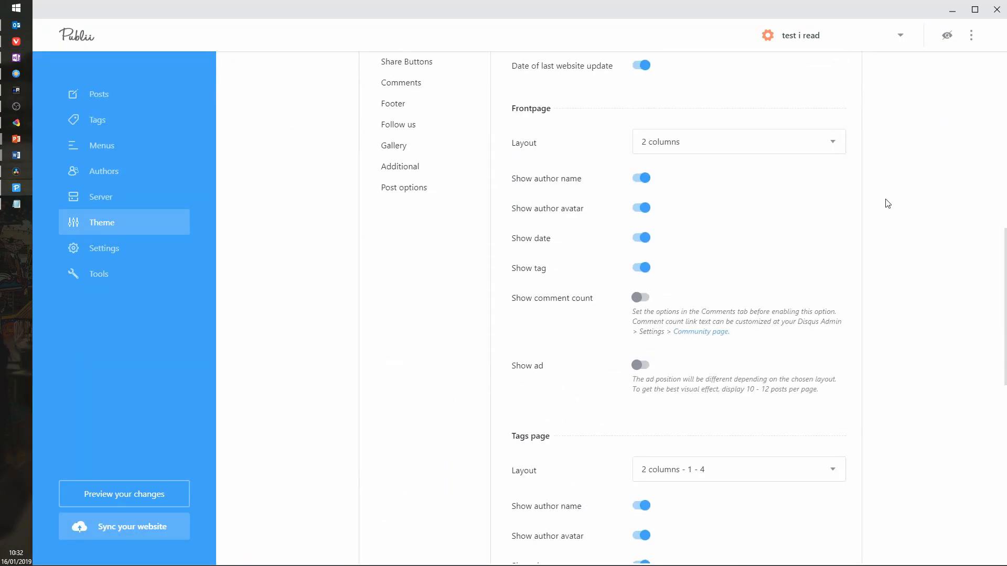
pyautogui.scroll(-5, 854, 344)
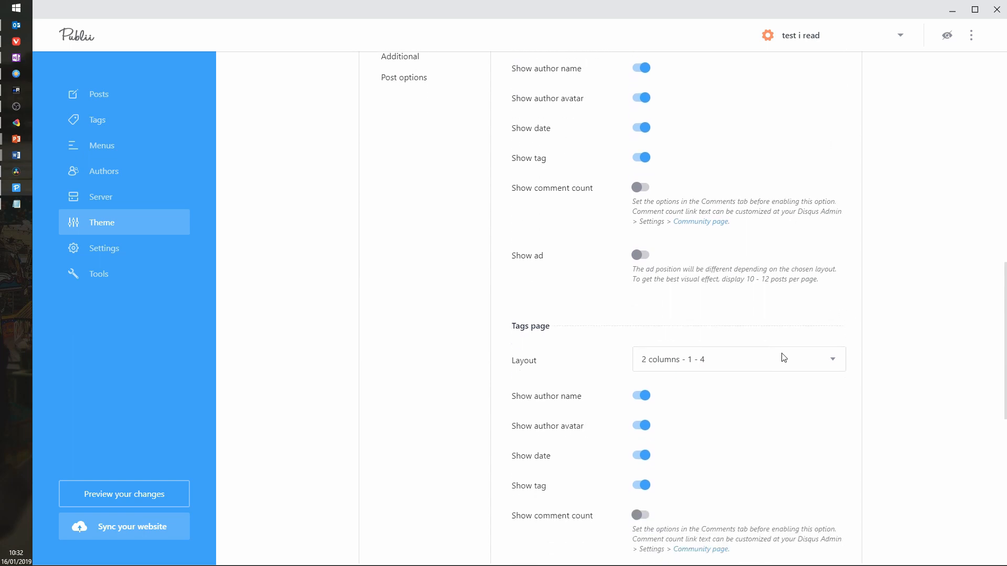
pyautogui.scroll(-4, 888, 273)
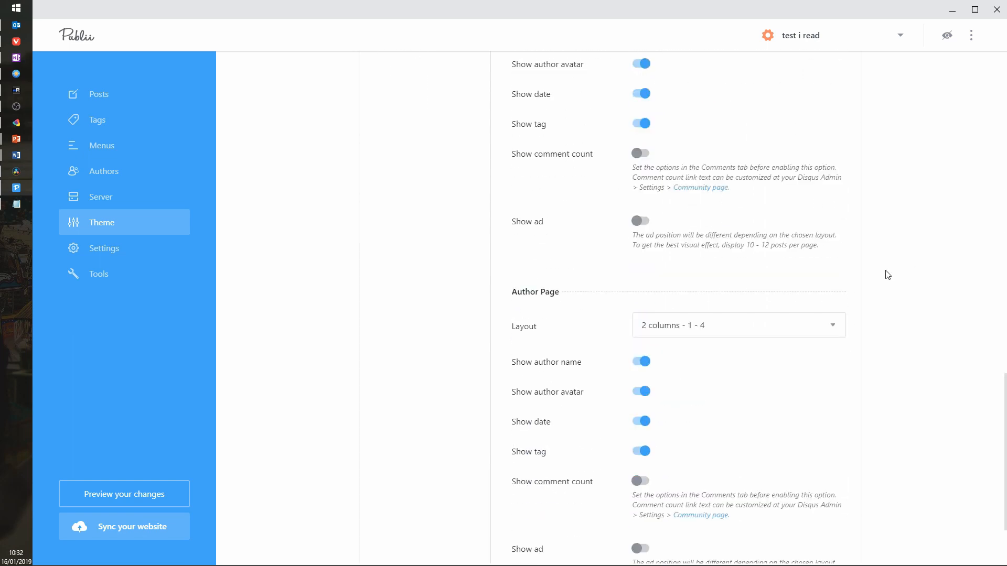
pyautogui.scroll(10, 902, 254)
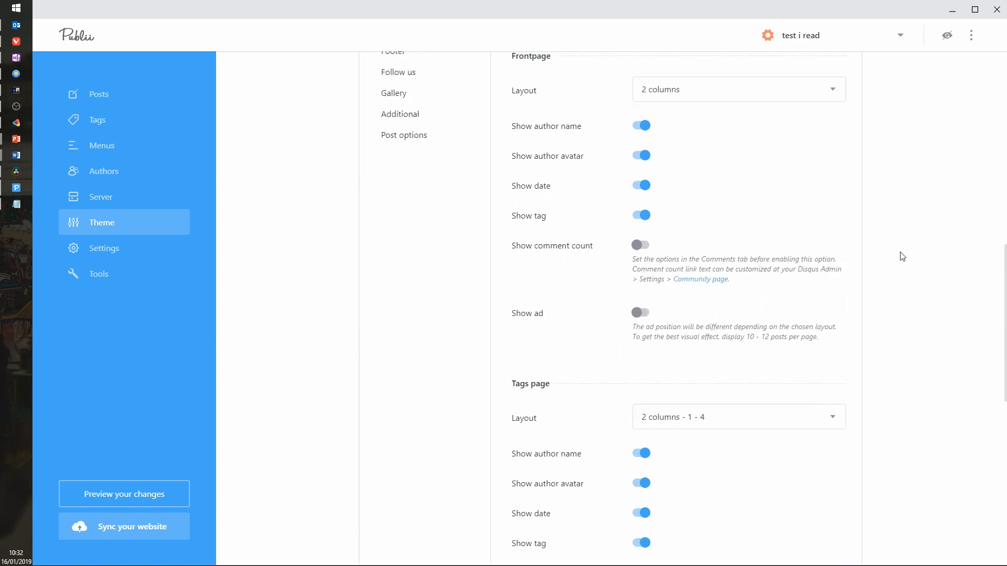
pyautogui.click(407, 272)
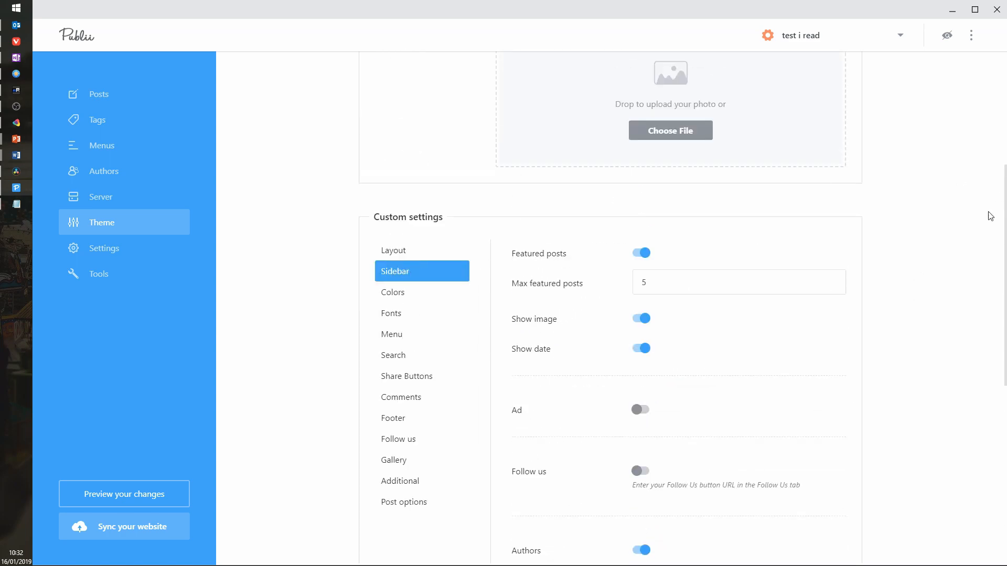
pyautogui.scroll(-1, 872, 222)
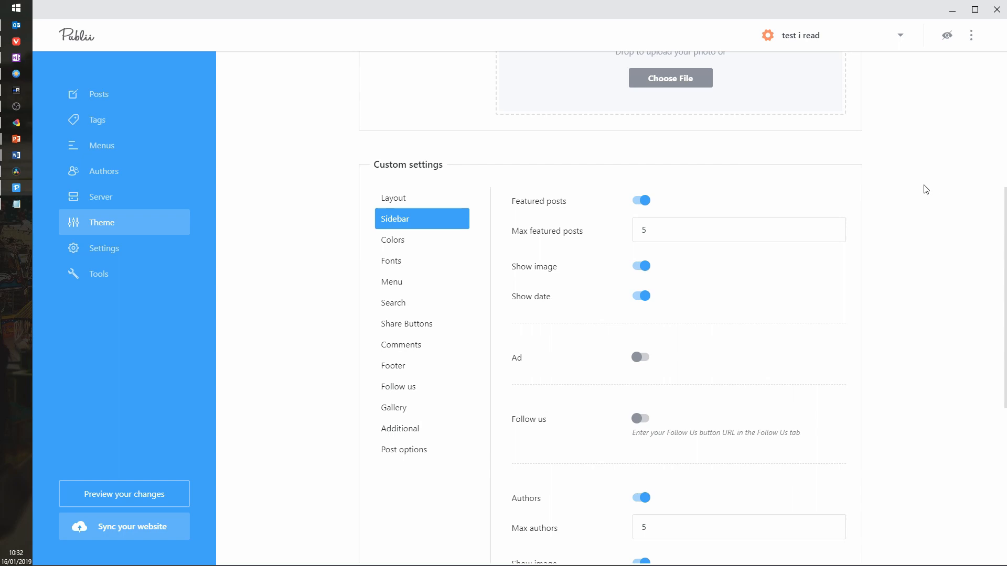
# Mark TEst 1 Copy Copy as featured in listings, save it, and reopen Theme Settings
pyautogui.click(116, 94)
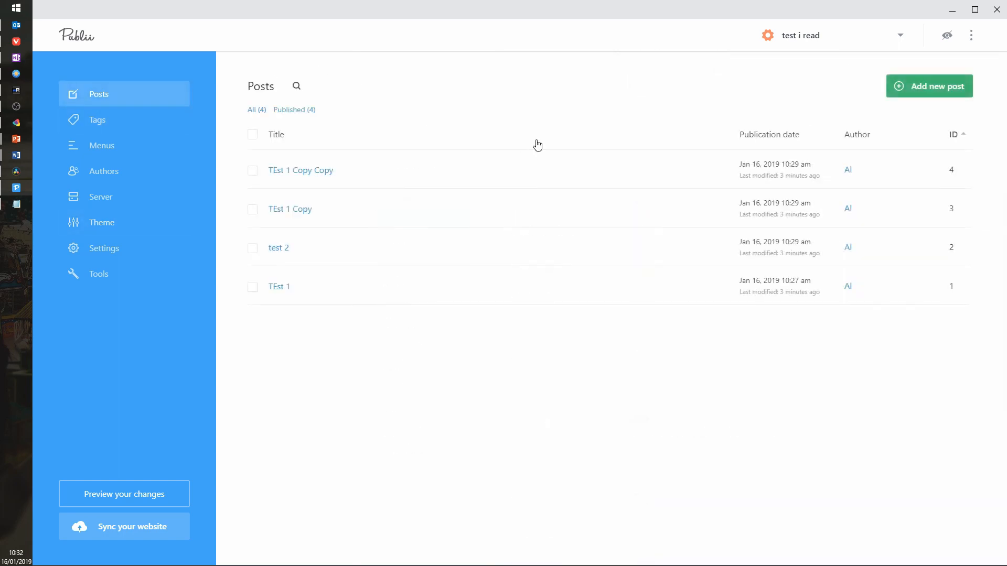
pyautogui.click(293, 168)
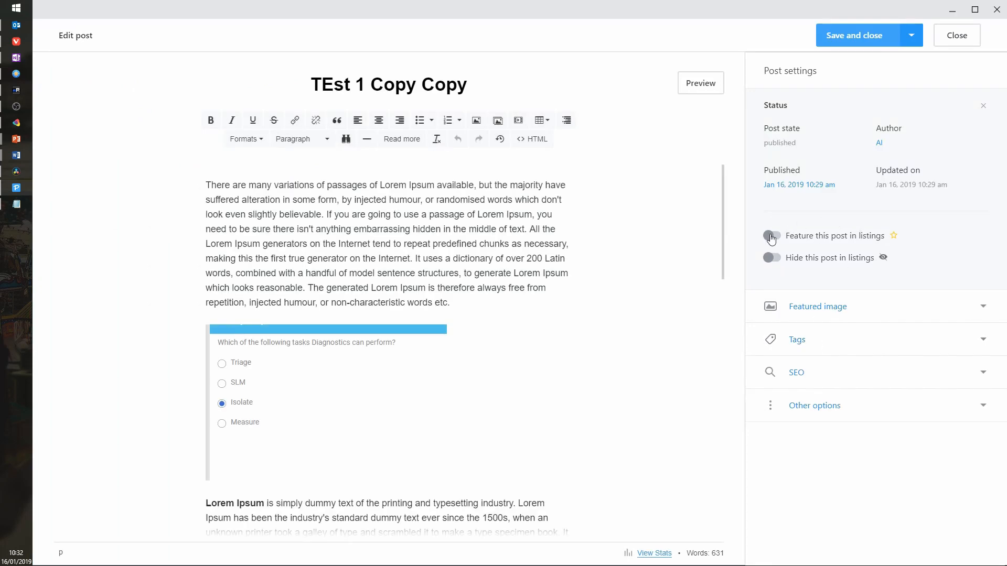
pyautogui.click(771, 237)
pyautogui.click(879, 36)
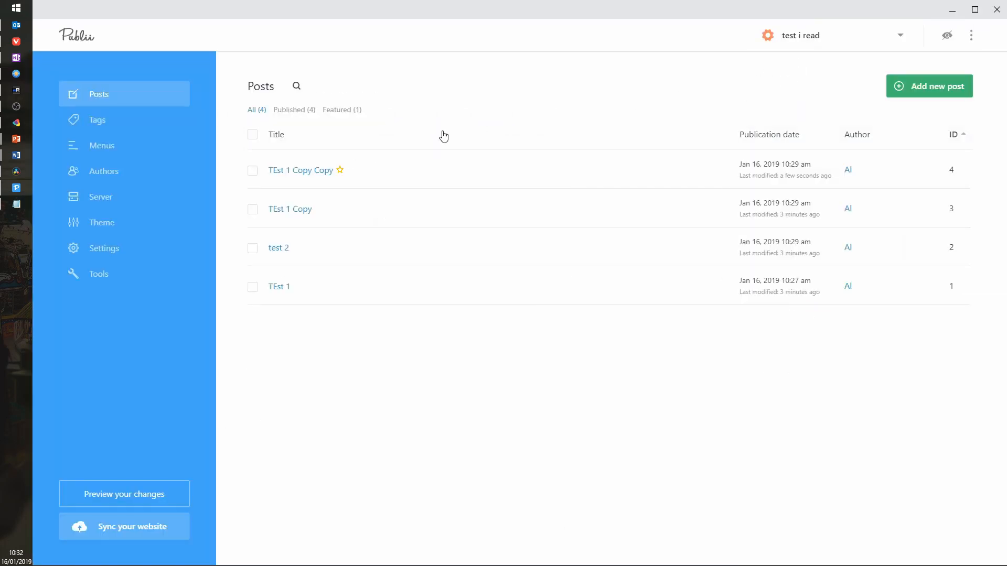
pyautogui.click(92, 223)
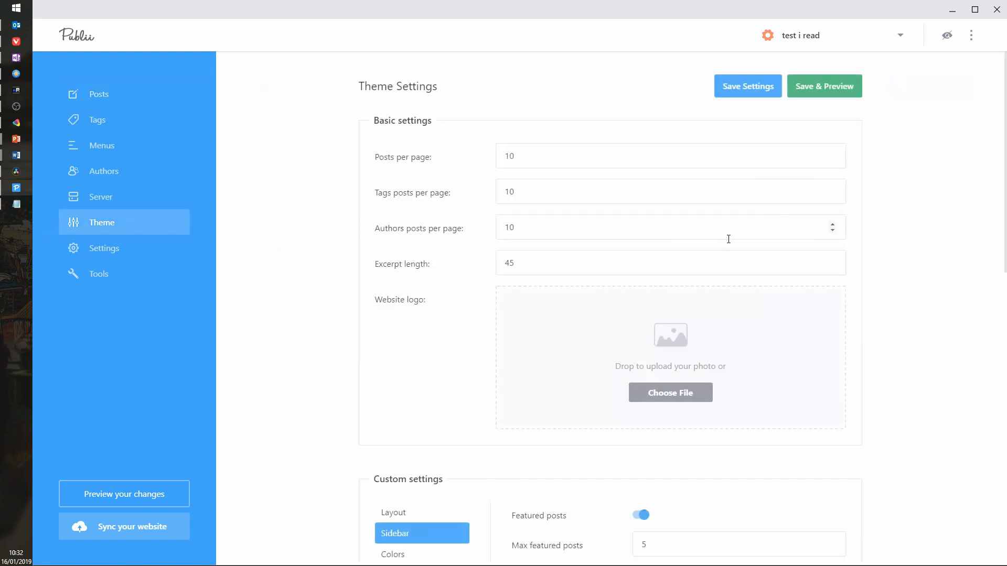
# Turn on the Follow us block with its social links in the sidebar settings
pyautogui.scroll(-7, 872, 342)
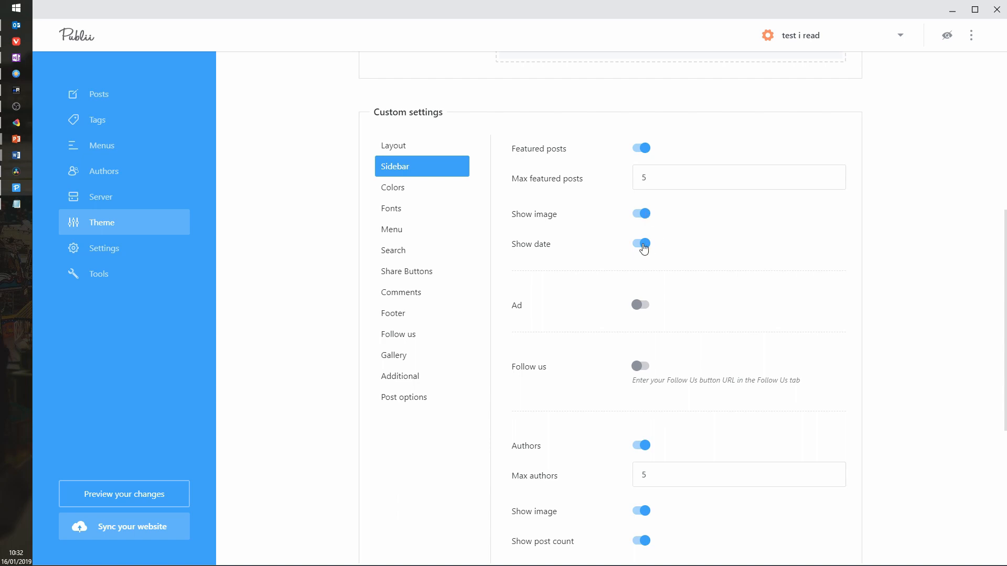
pyautogui.scroll(-2, 883, 211)
pyautogui.scroll(5, 904, 205)
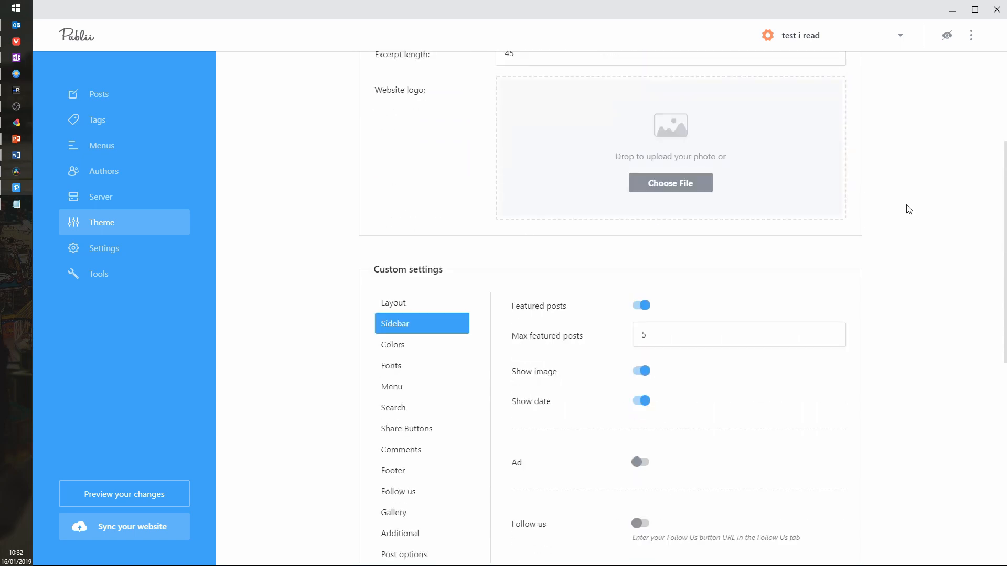
pyautogui.scroll(3, 905, 210)
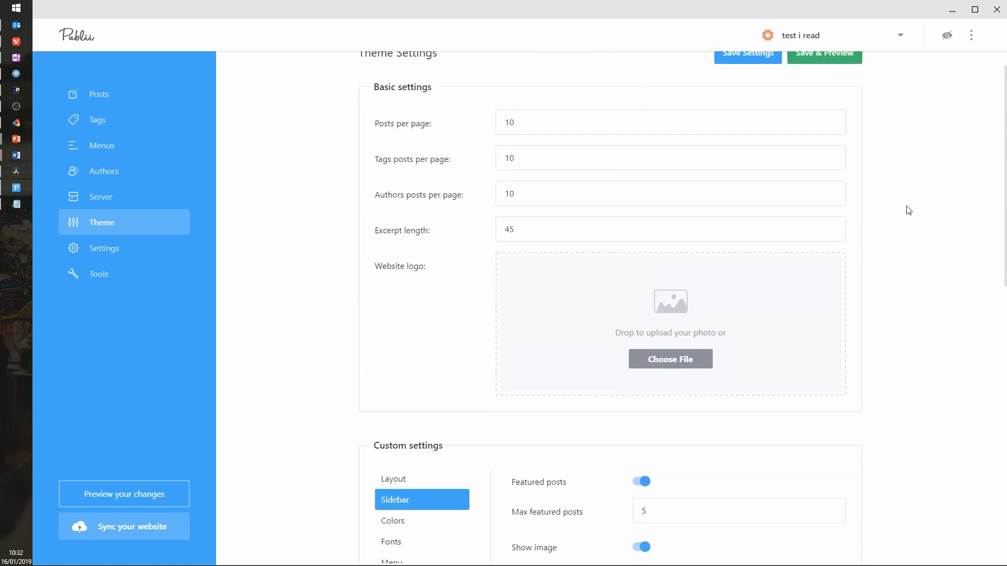
pyautogui.scroll(-9, 906, 212)
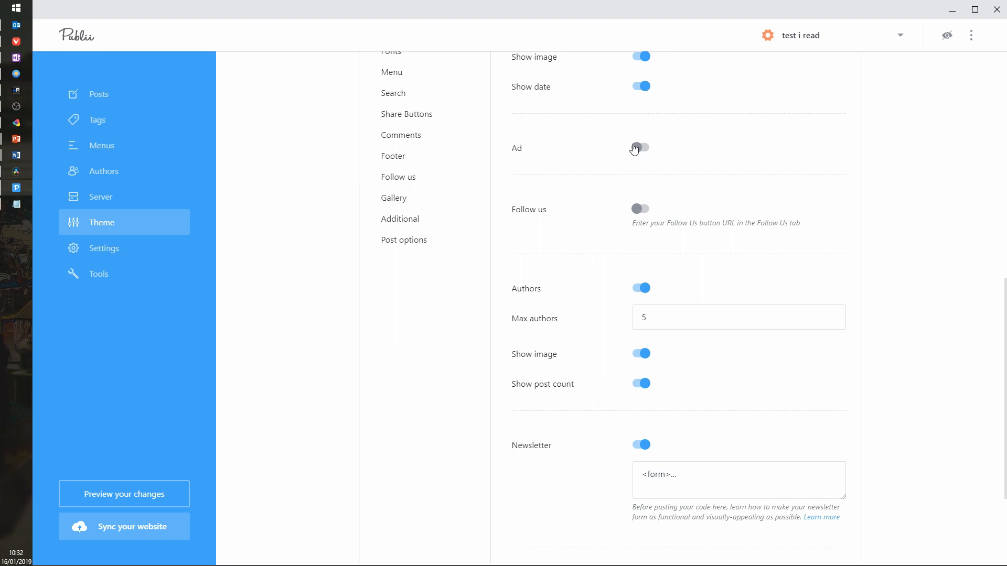
pyautogui.click(640, 208)
# Look over the theme's Layout options
pyautogui.scroll(-3, 842, 239)
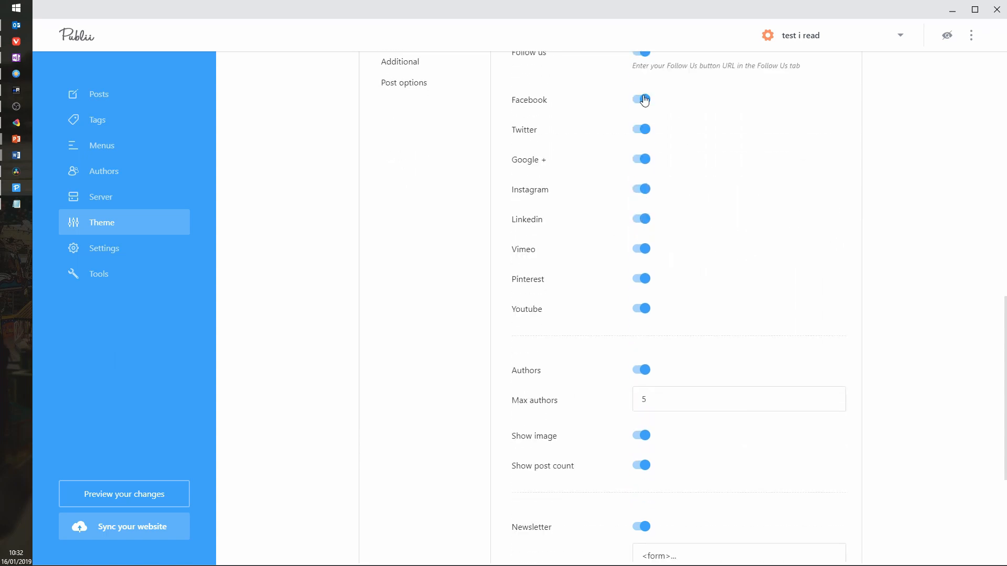
pyautogui.scroll(5, 654, 137)
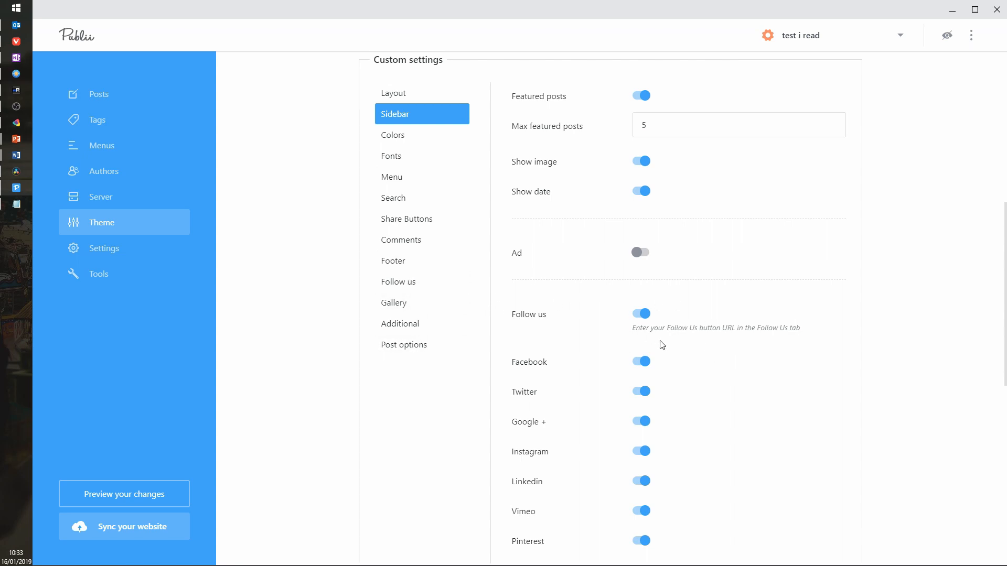
pyautogui.scroll(-2, 666, 340)
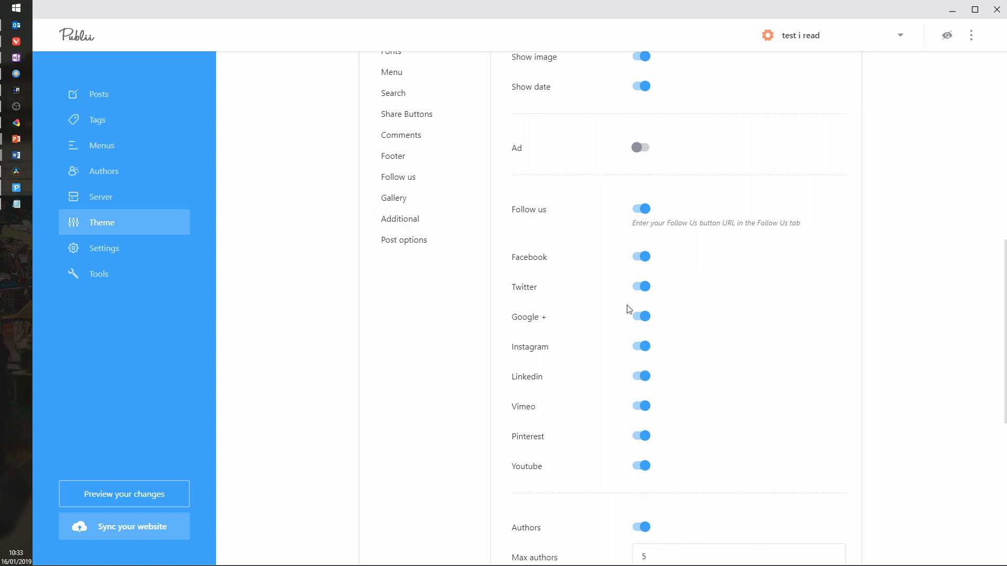
pyautogui.scroll(-5, 671, 382)
pyautogui.scroll(6, 689, 355)
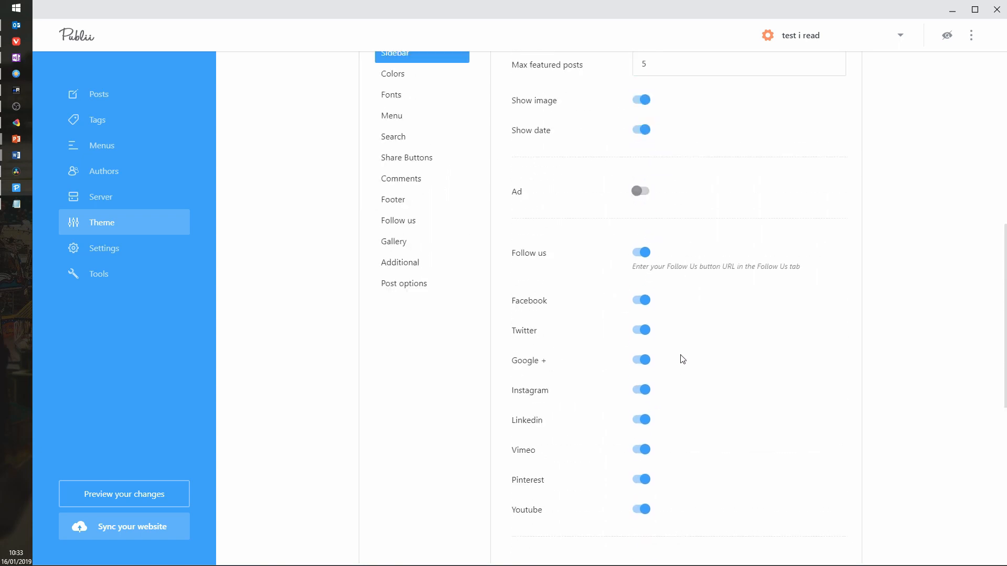
pyautogui.scroll(1, 687, 358)
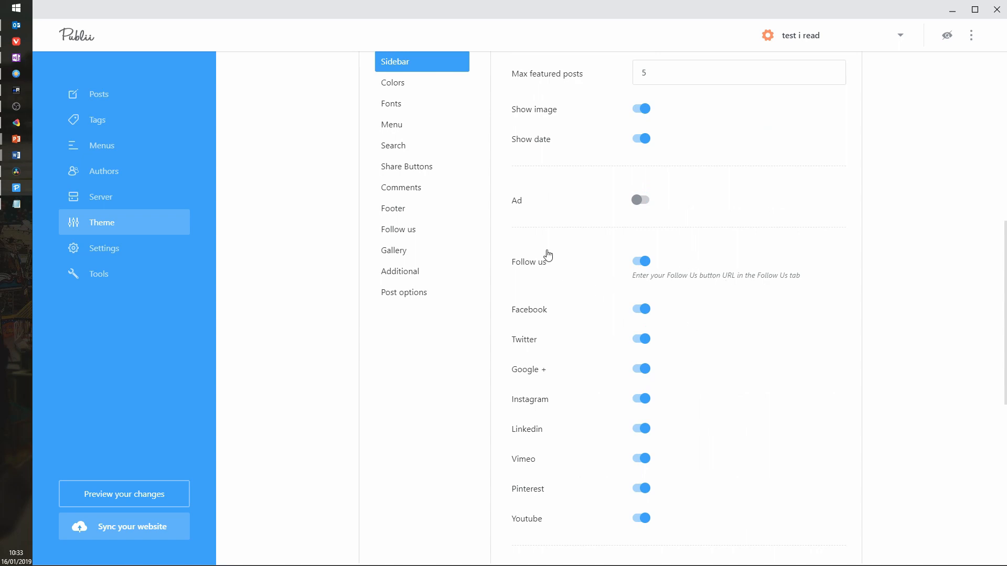
pyautogui.scroll(4, 943, 269)
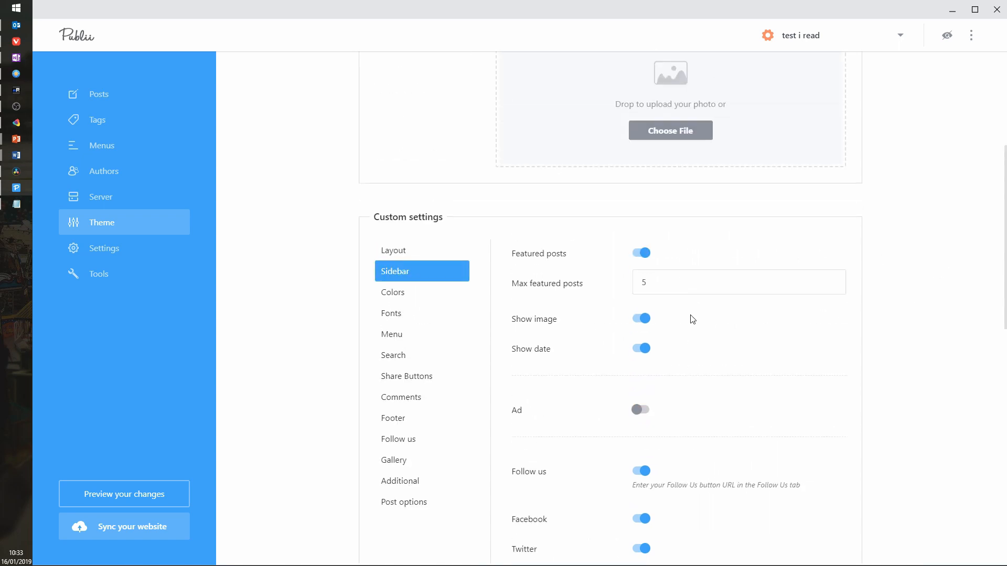
pyautogui.click(422, 251)
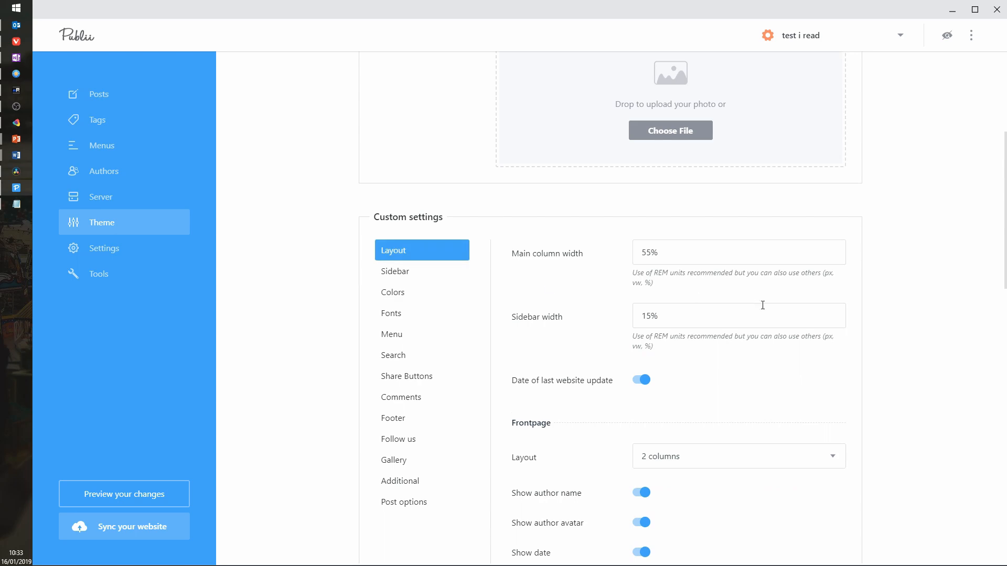
pyautogui.scroll(-8, 860, 316)
pyautogui.scroll(-5, 867, 314)
pyautogui.scroll(12, 839, 294)
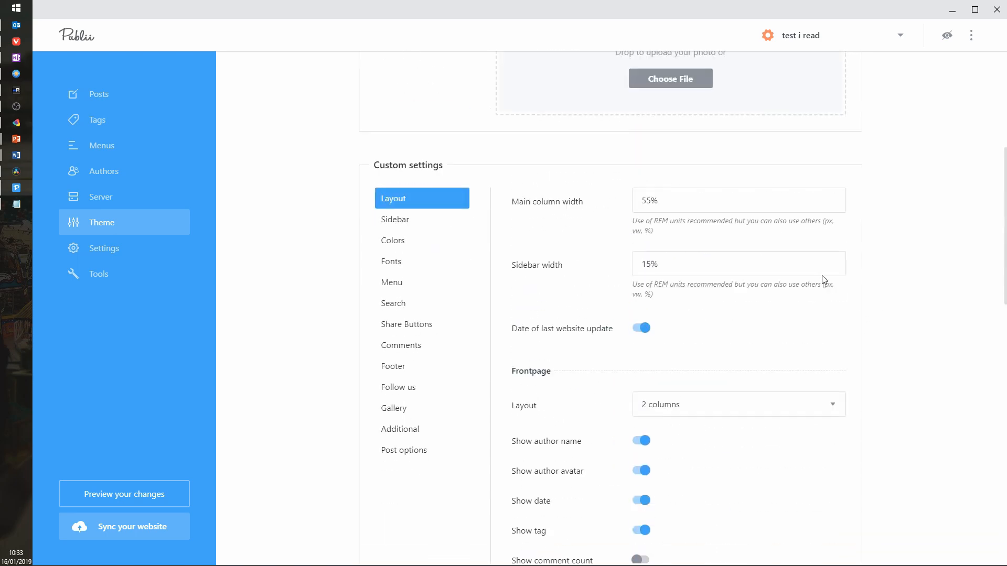
# Back in the Sidebar options, switch off the Authors block
pyautogui.click(402, 219)
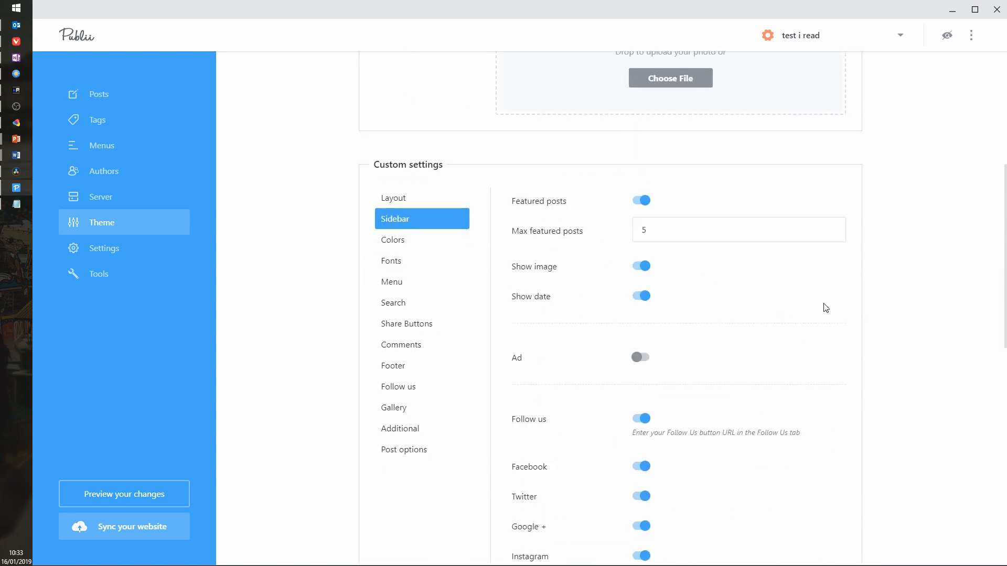
pyautogui.scroll(-3, 912, 325)
pyautogui.scroll(3, 840, 314)
pyautogui.scroll(-8, 839, 299)
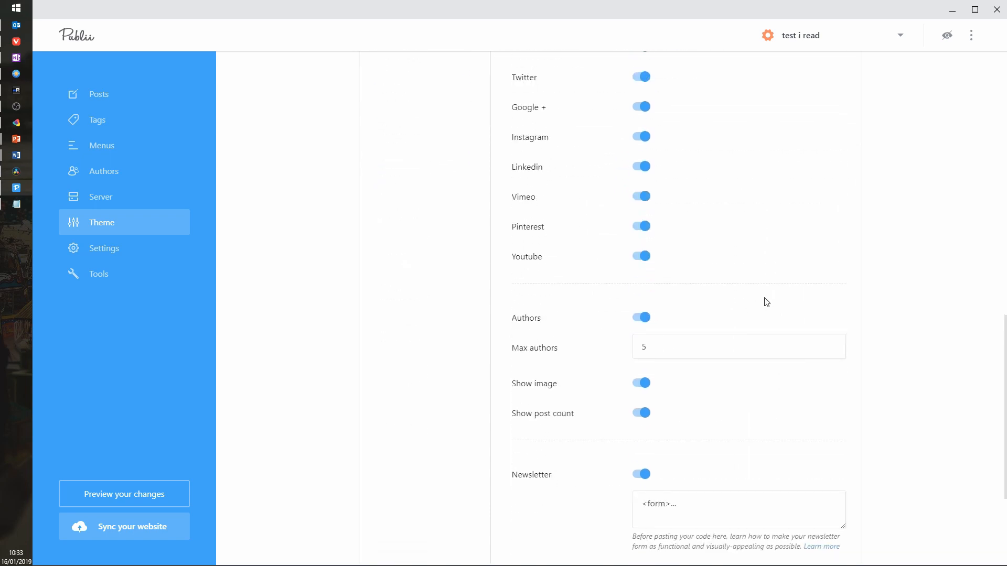
pyautogui.click(648, 319)
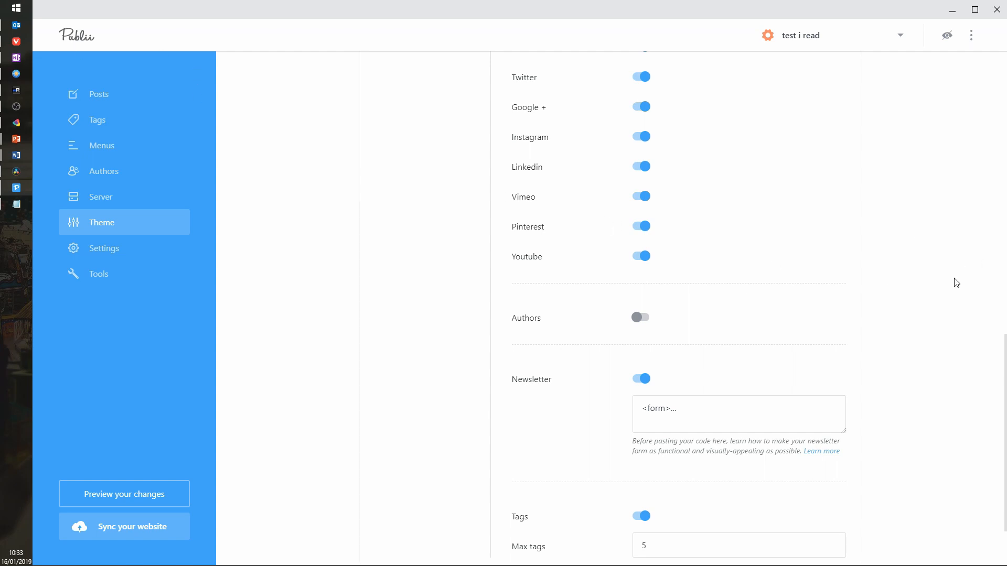
pyautogui.scroll(3, 957, 283)
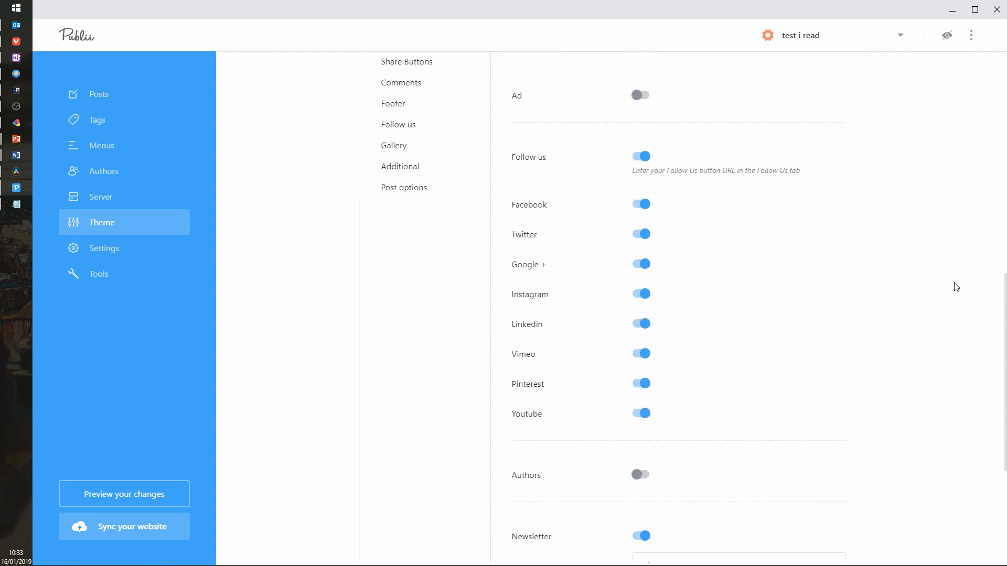
pyautogui.scroll(7, 954, 288)
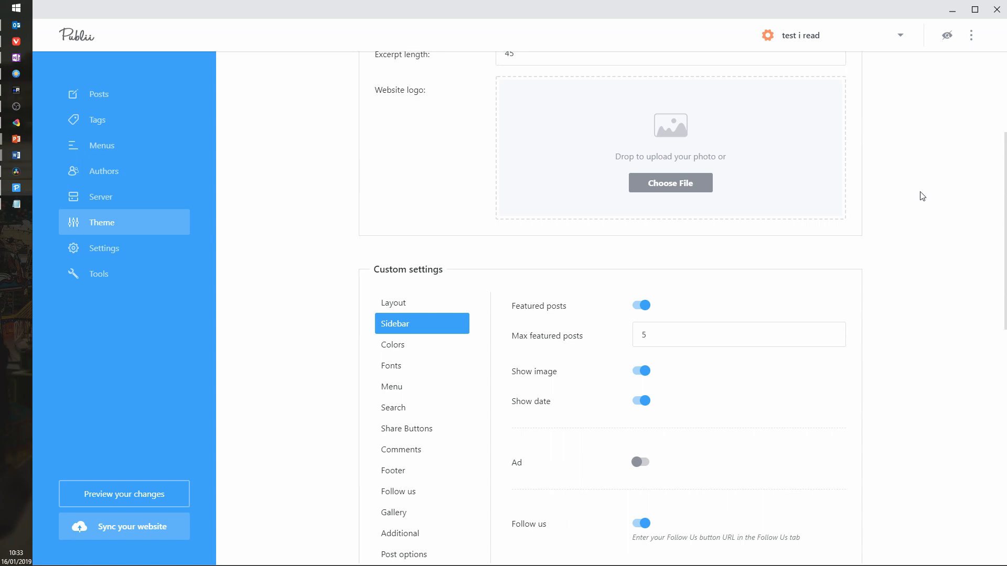
pyautogui.scroll(3, 923, 195)
pyautogui.scroll(-4, 923, 195)
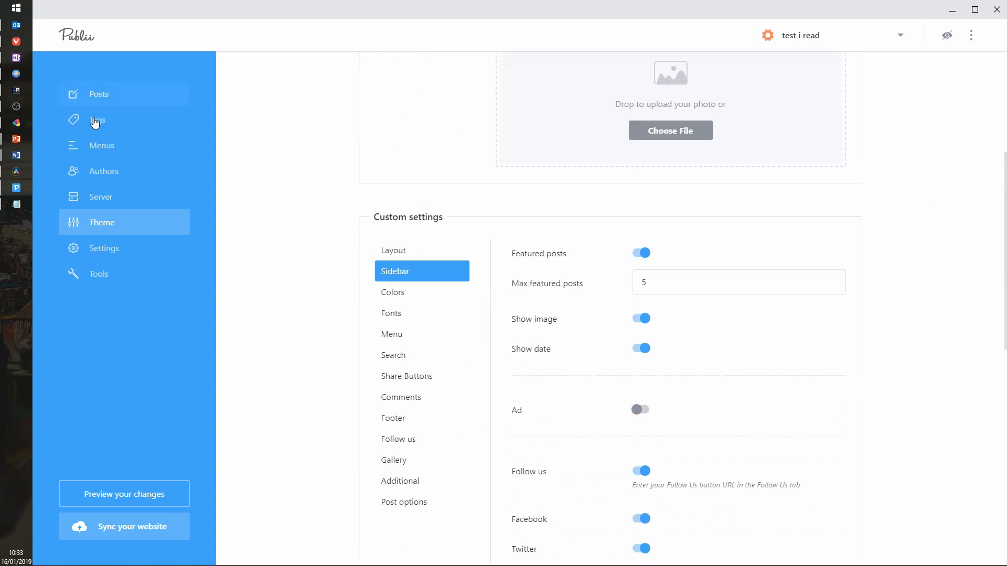
# Set the theme's primary colour to dark grey #39393A in the Colors options
pyautogui.click(404, 295)
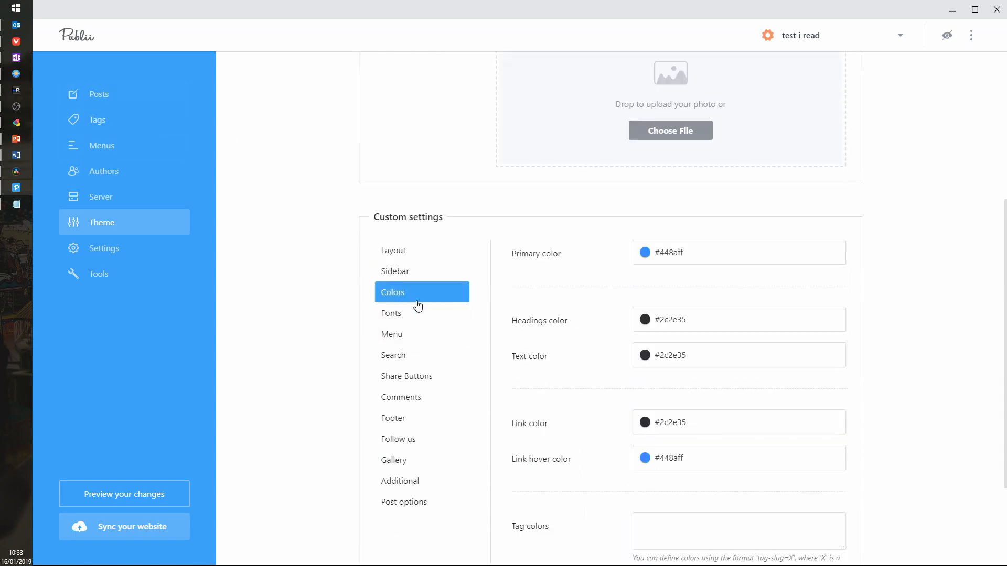
pyautogui.click(644, 253)
pyautogui.click(674, 316)
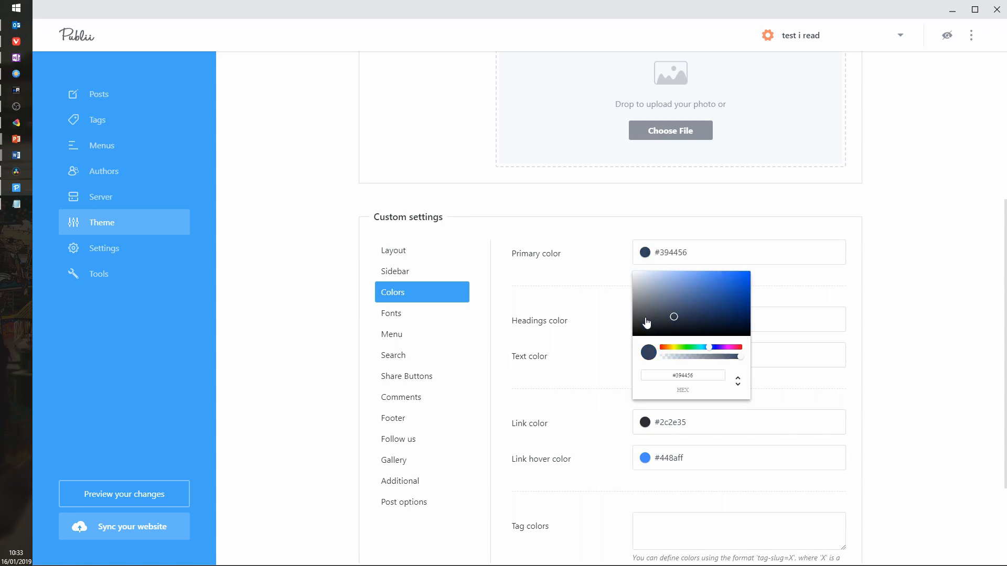
pyautogui.click(647, 322)
pyautogui.click(928, 277)
# Bring up the Fonts settings, showing minimum 1.1 and maximum 1.3 rem sizes
pyautogui.scroll(-2, 920, 276)
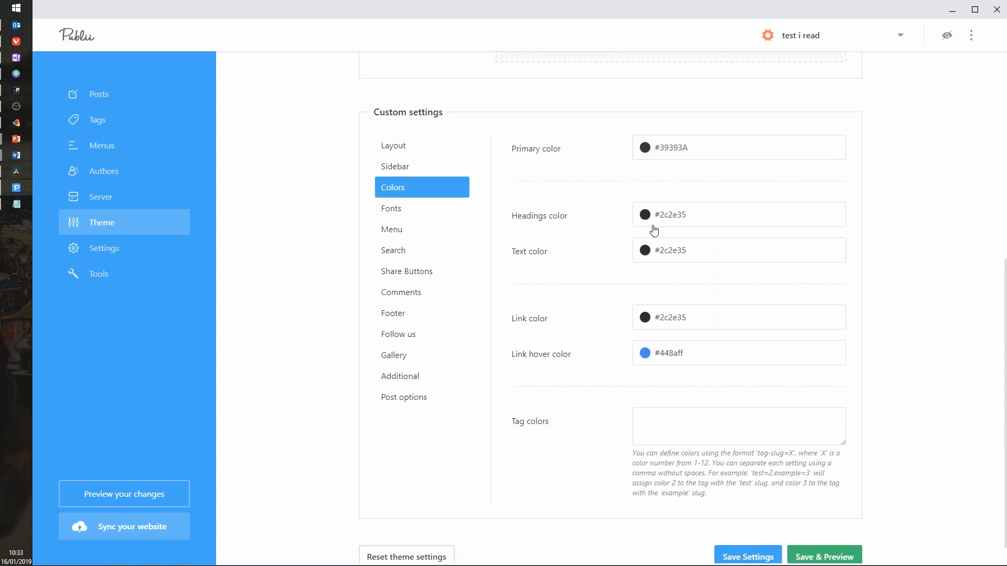
pyautogui.scroll(-1, 923, 273)
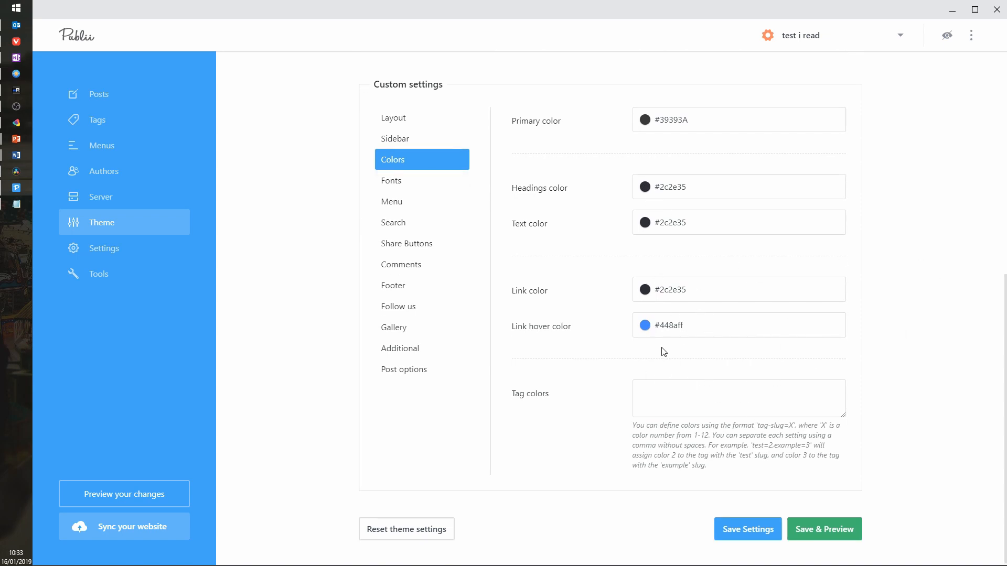
pyautogui.click(402, 180)
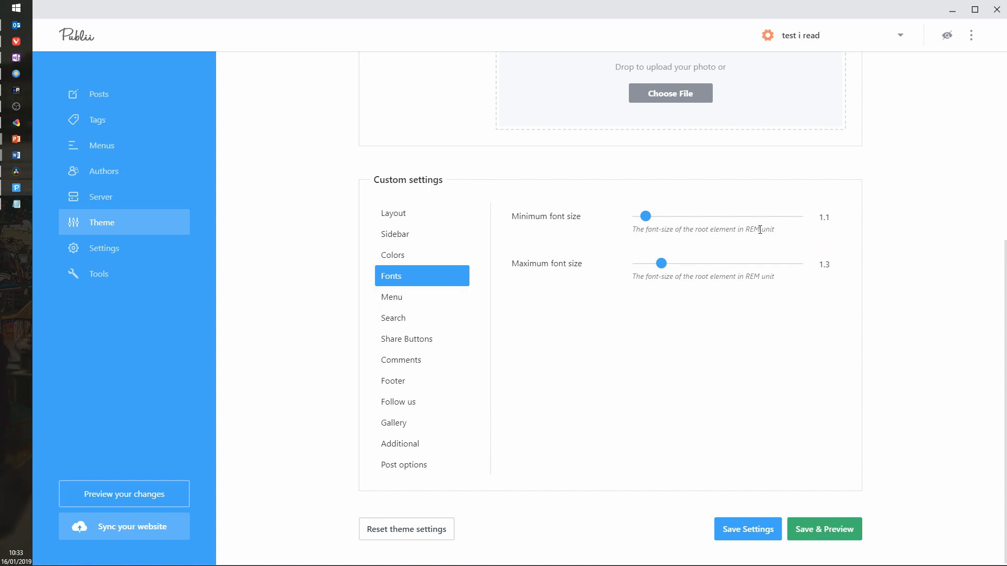
# Review the Menu colours (#ffffff links, Auto submenu width), then bring up the Search settings
pyautogui.moveTo(820, 219); pyautogui.dragTo(836, 219)
pyautogui.click(850, 223)
pyautogui.click(390, 302)
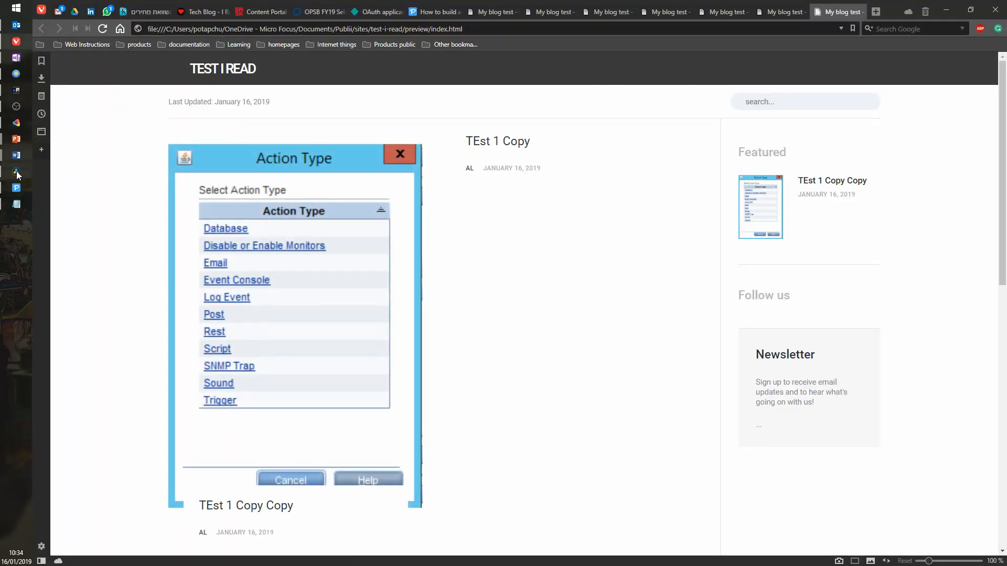
pyautogui.click(16, 188)
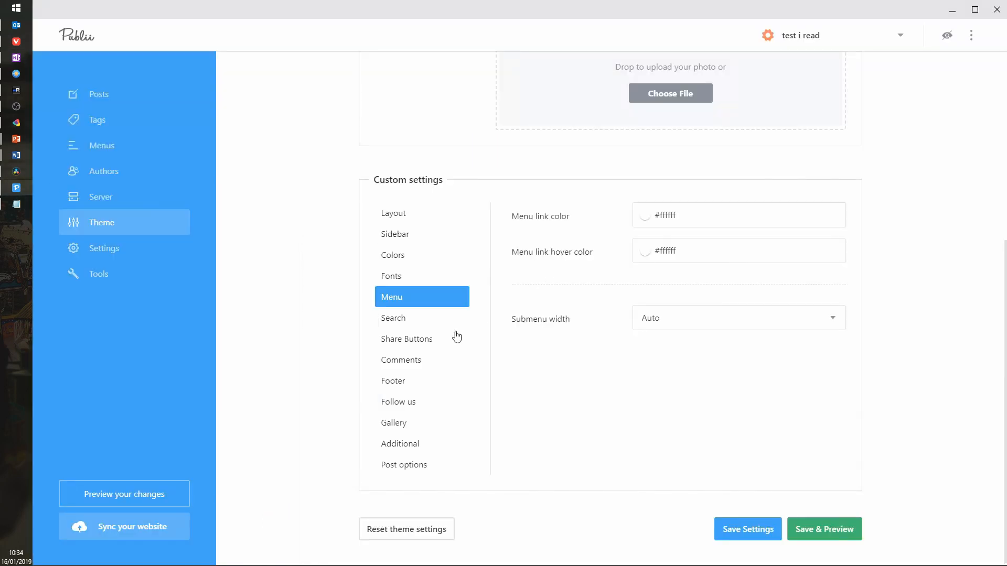
pyautogui.click(408, 322)
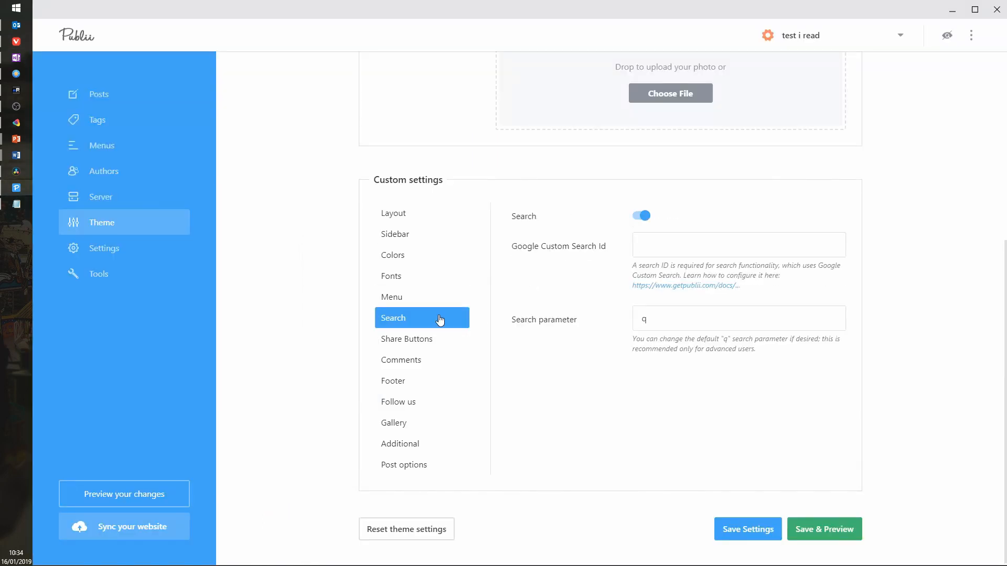
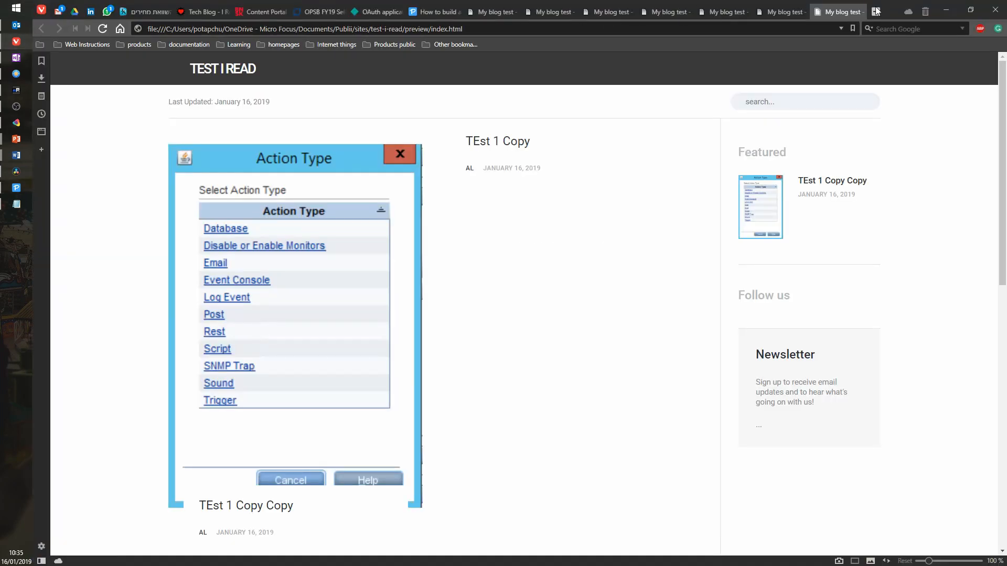
# Search Google for 'google custom search' from the address bar of a new Vivaldi tab
pyautogui.click(875, 11)
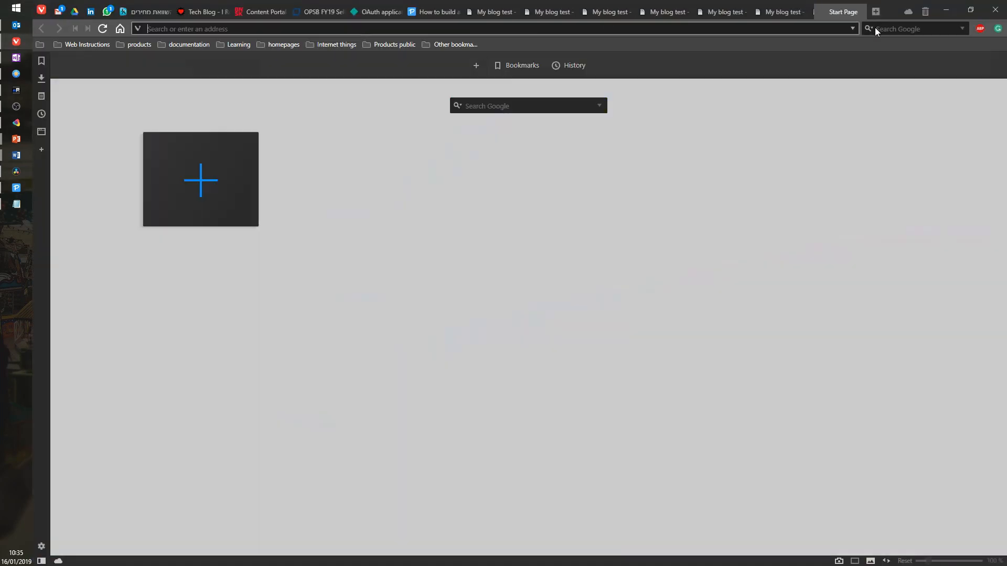
pyautogui.write('gogo')
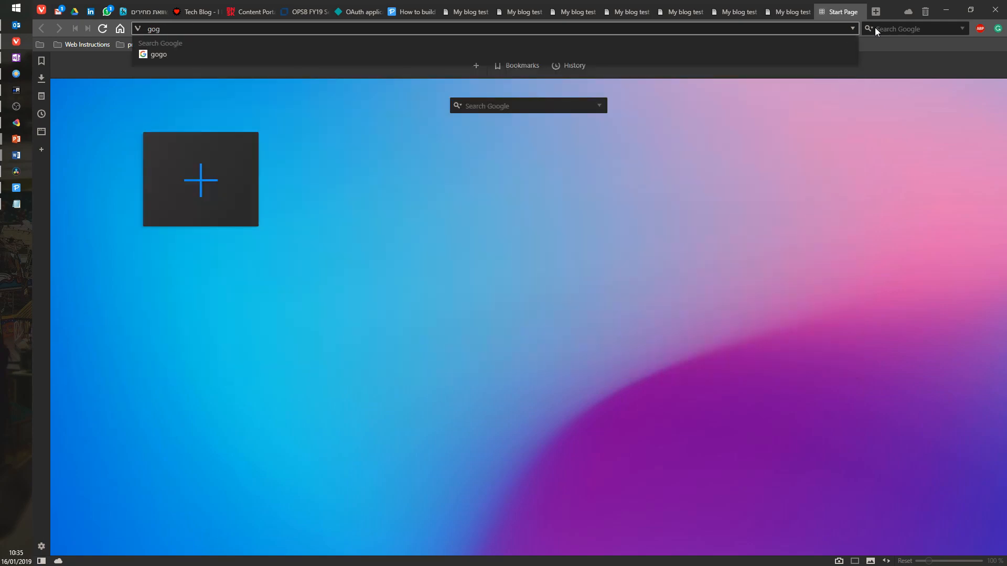
pyautogui.press('BackSpace')
pyautogui.press('BackSpace')
pyautogui.write('oogle custom search')
pyautogui.press('Return')
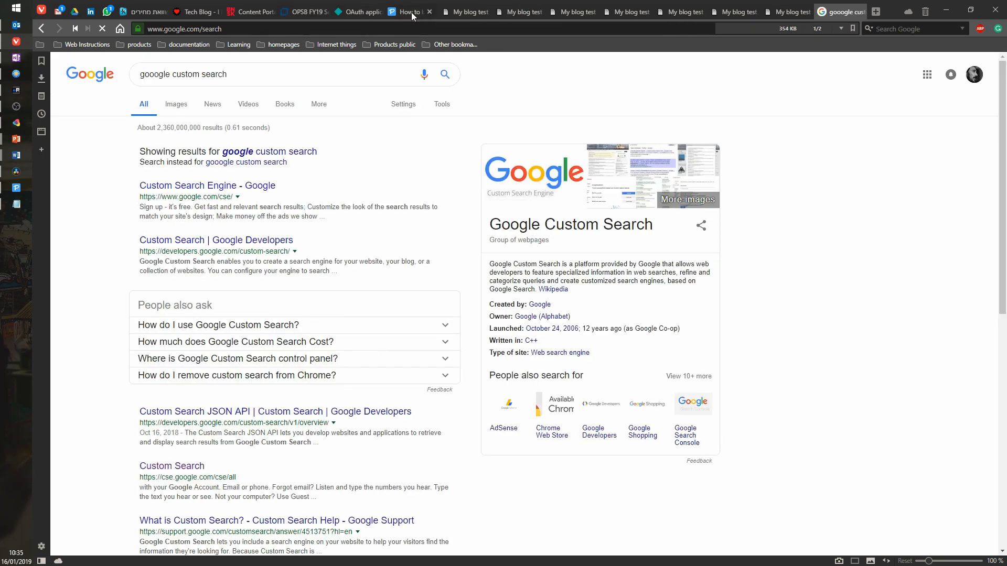
# Go to the Publii documentation tab and open the Website Settings page
pyautogui.click(411, 12)
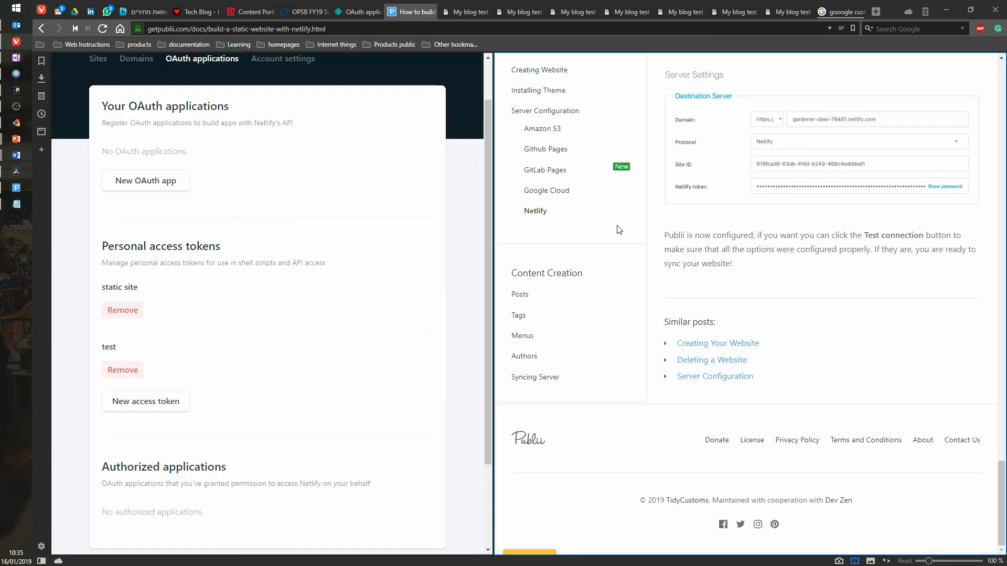
pyautogui.scroll(4, 581, 261)
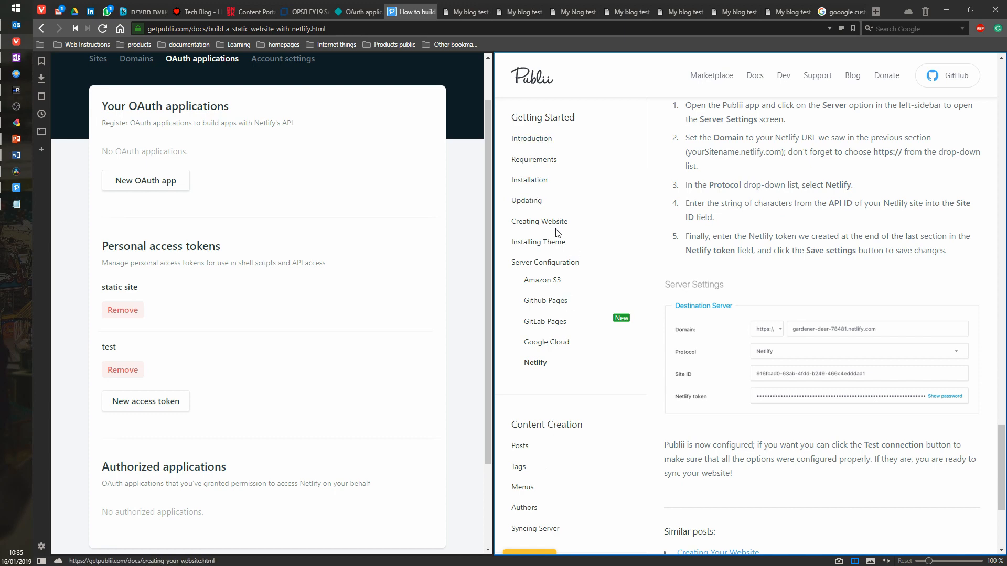
pyautogui.scroll(5, 556, 215)
pyautogui.scroll(-5, 569, 231)
pyautogui.scroll(-2, 564, 344)
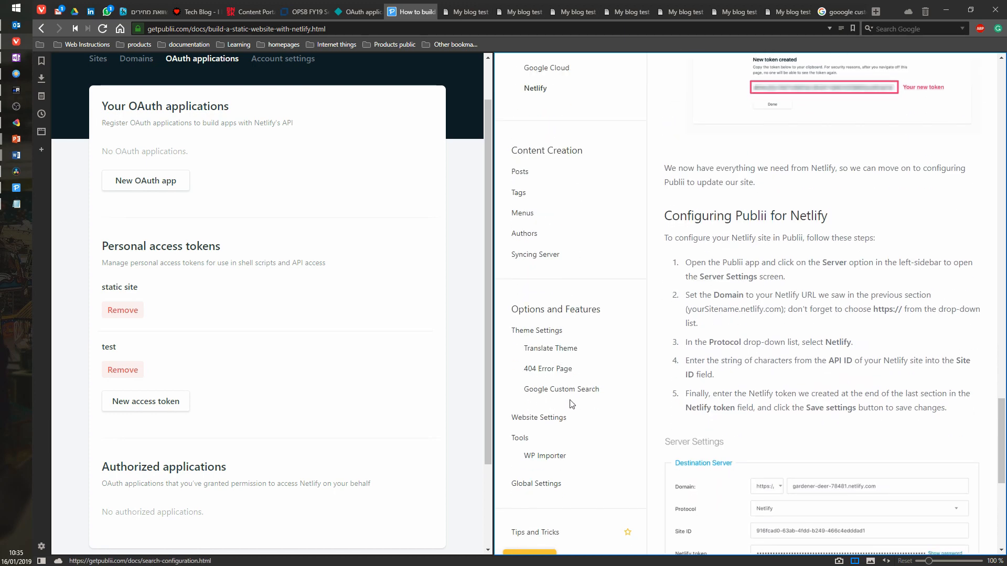
pyautogui.click(556, 418)
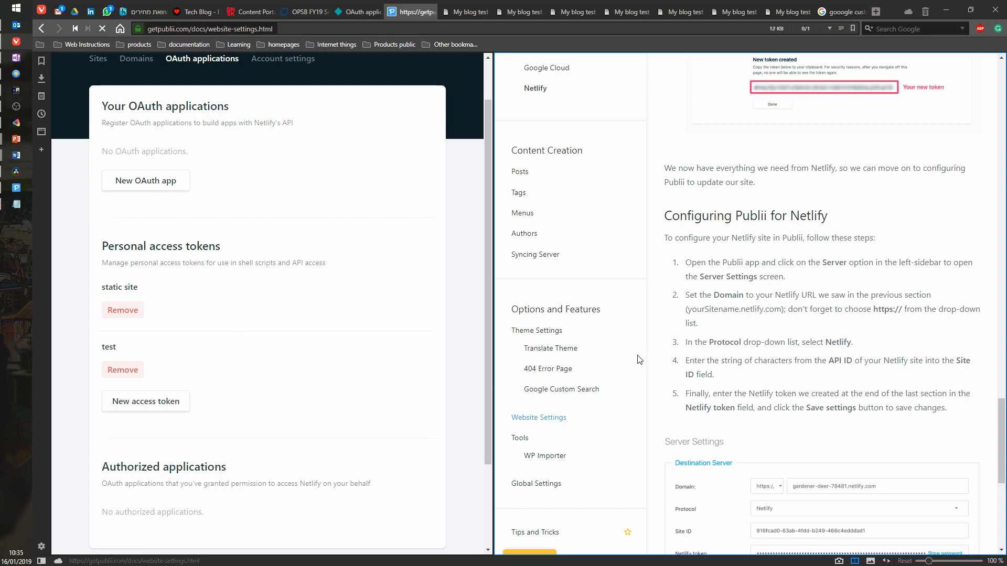
pyautogui.scroll(-3, 585, 393)
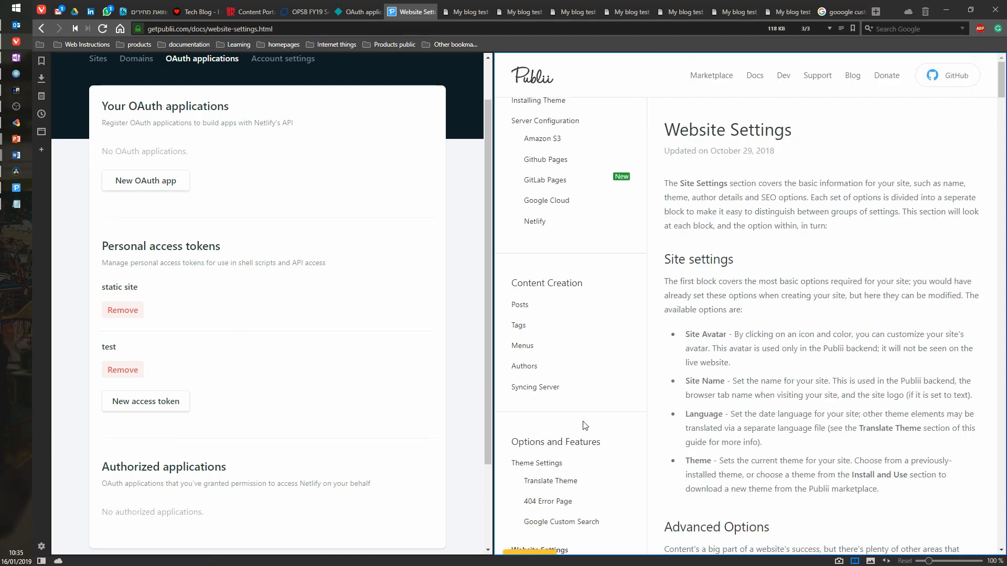
# Read through the Google Custom Search setup guide, then return to the Publii app
pyautogui.click(561, 439)
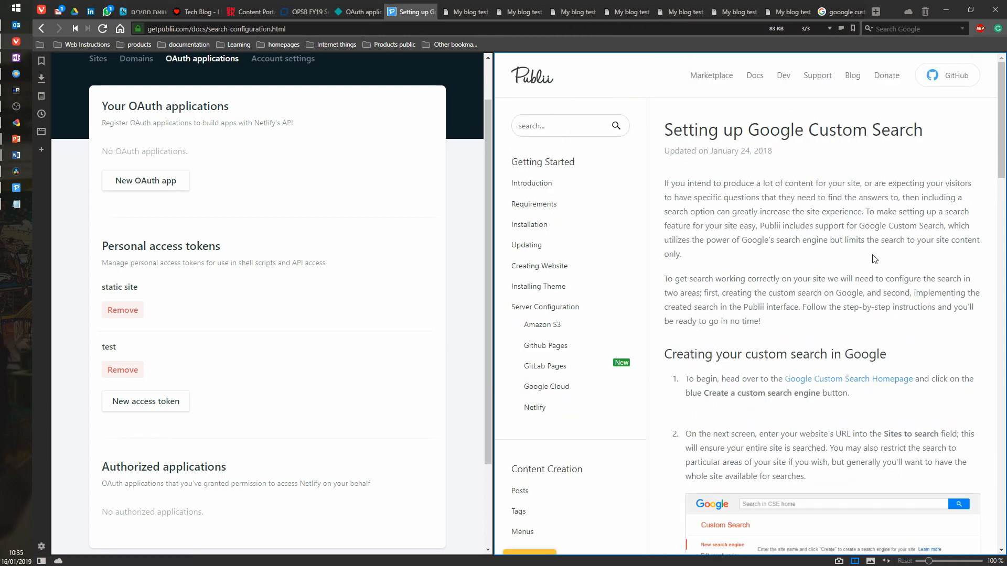
pyautogui.scroll(-8, 886, 282)
pyautogui.scroll(-7, 887, 282)
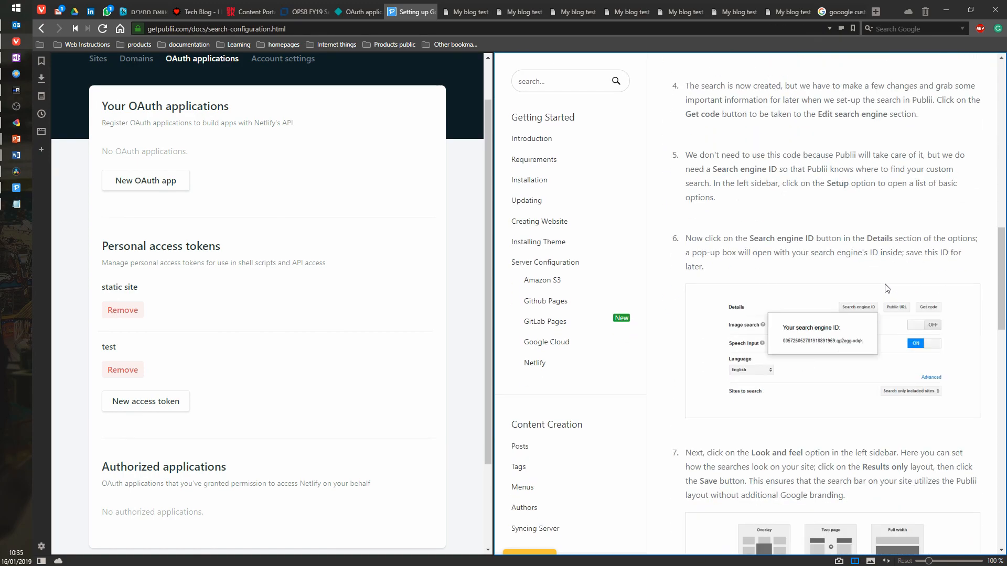
pyautogui.scroll(-7, 886, 281)
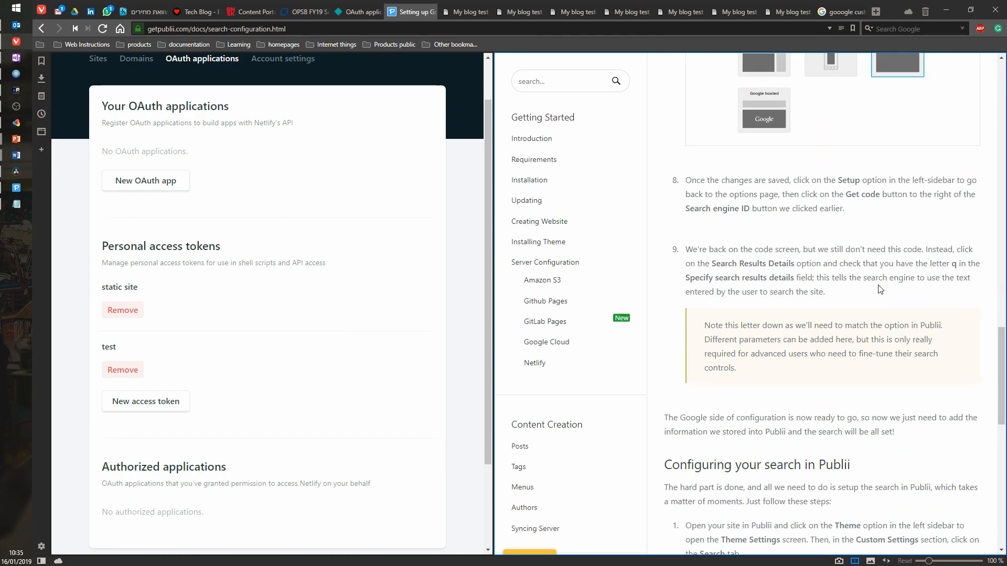
pyautogui.scroll(14, 818, 286)
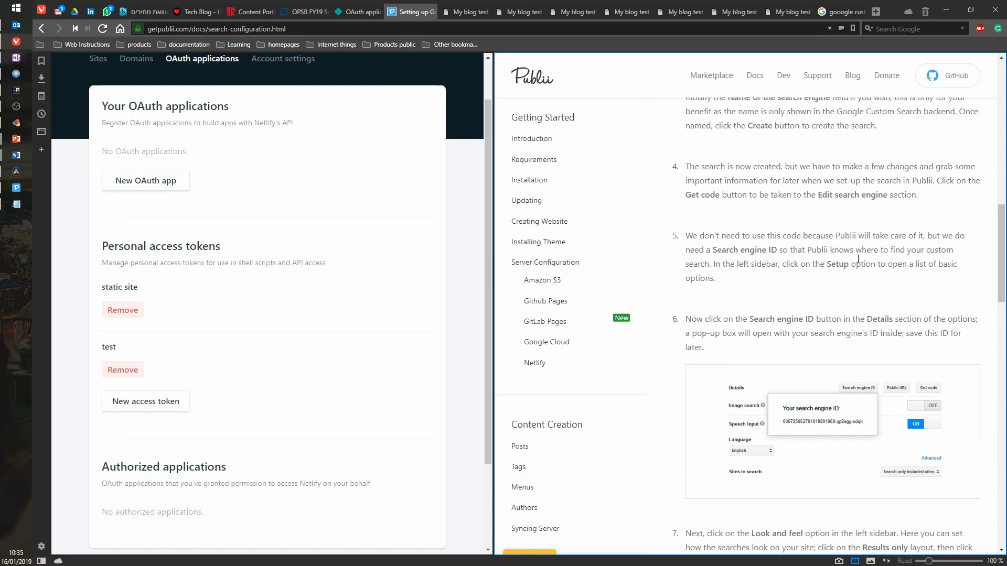
pyautogui.scroll(6, 858, 259)
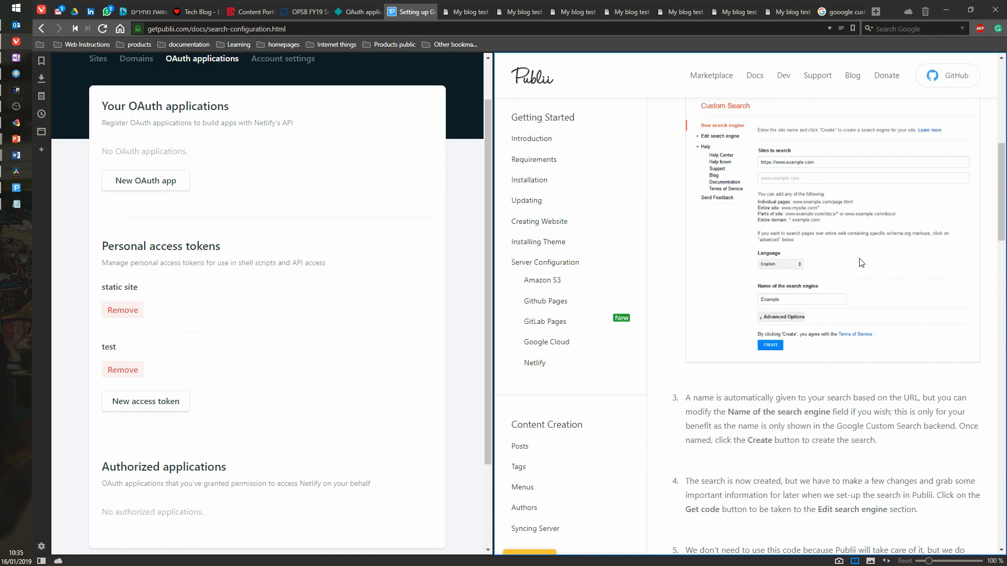
pyautogui.scroll(1, 839, 236)
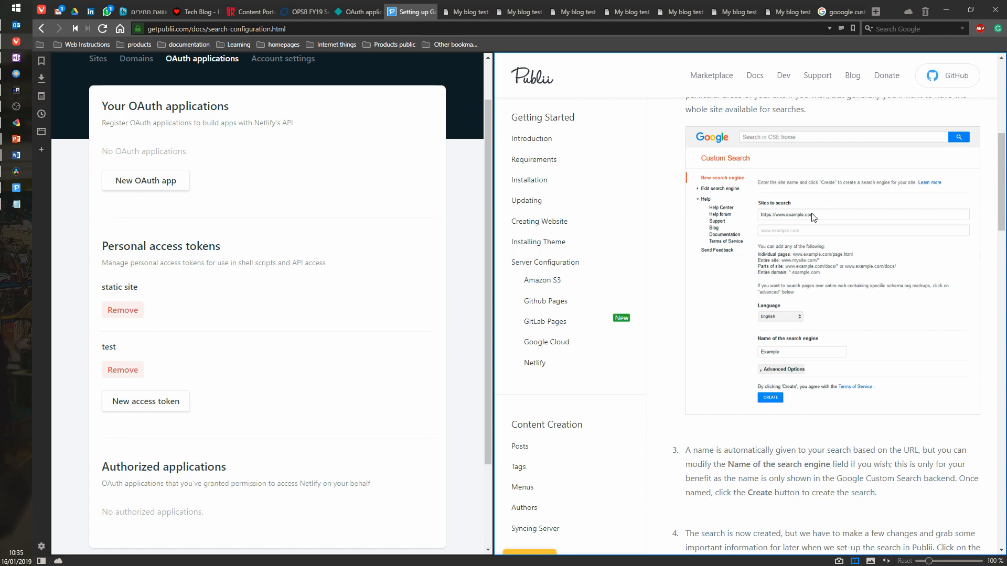
pyautogui.click(17, 188)
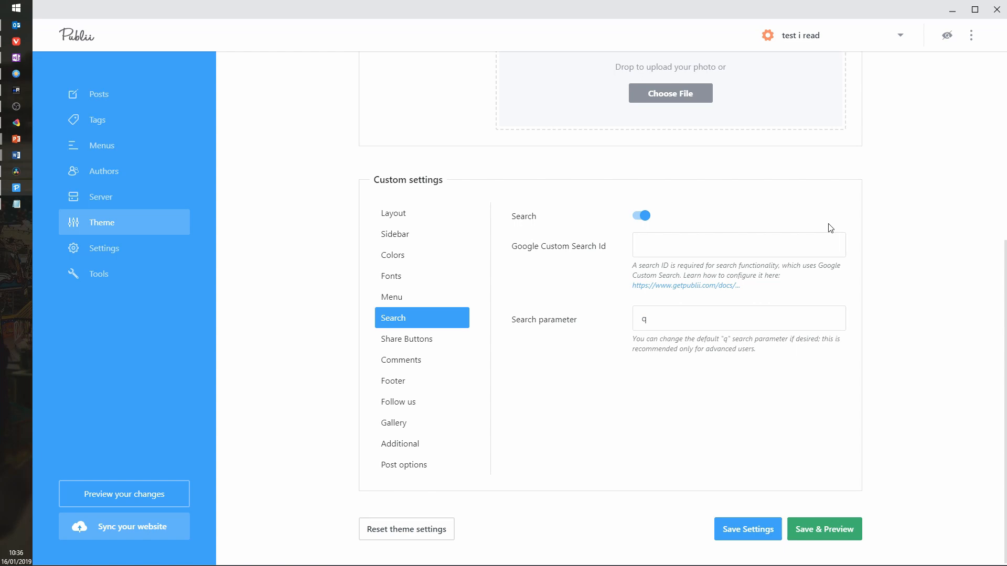
# Enable the Facebook, Twitter, Google+, Mix, LinkedIn and Buffer share buttons in Share Buttons
pyautogui.click(734, 250)
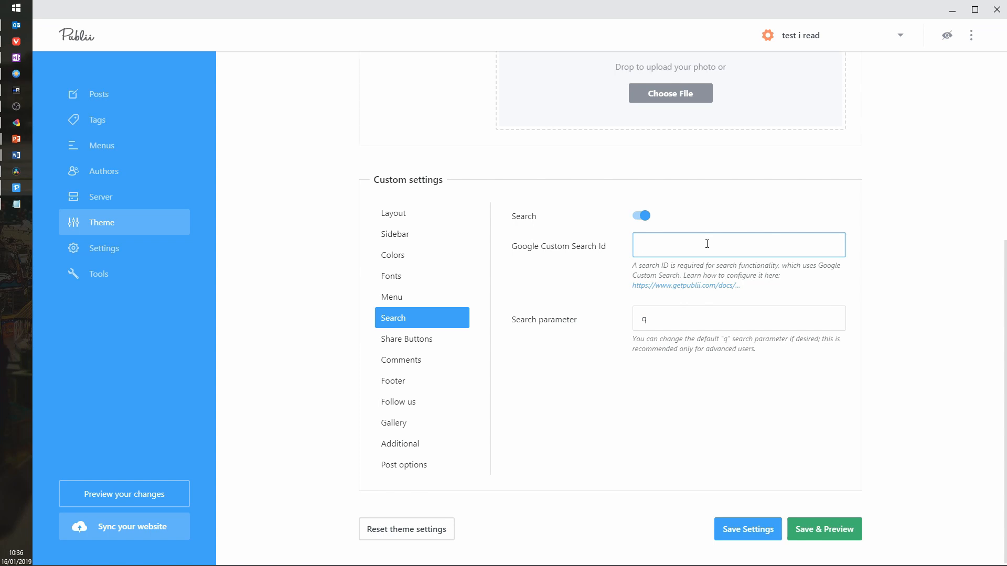
pyautogui.click(414, 340)
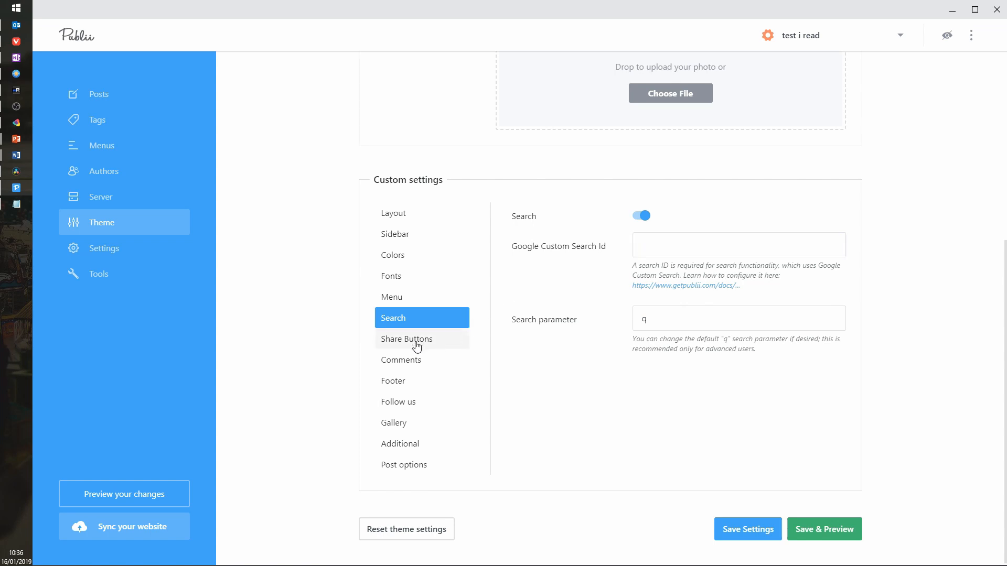
pyautogui.click(641, 217)
pyautogui.click(644, 247)
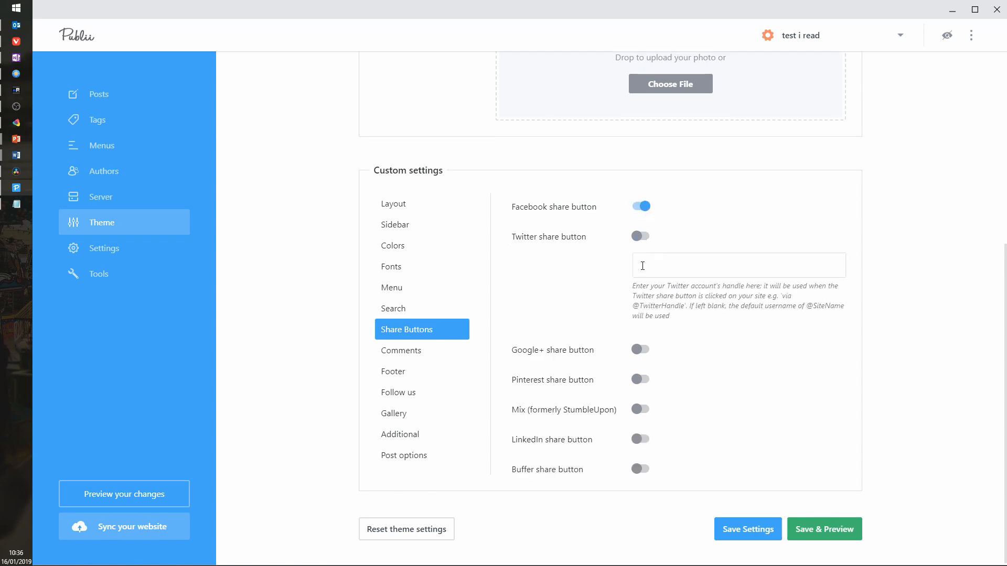
pyautogui.click(639, 352)
pyautogui.click(639, 414)
pyautogui.click(640, 442)
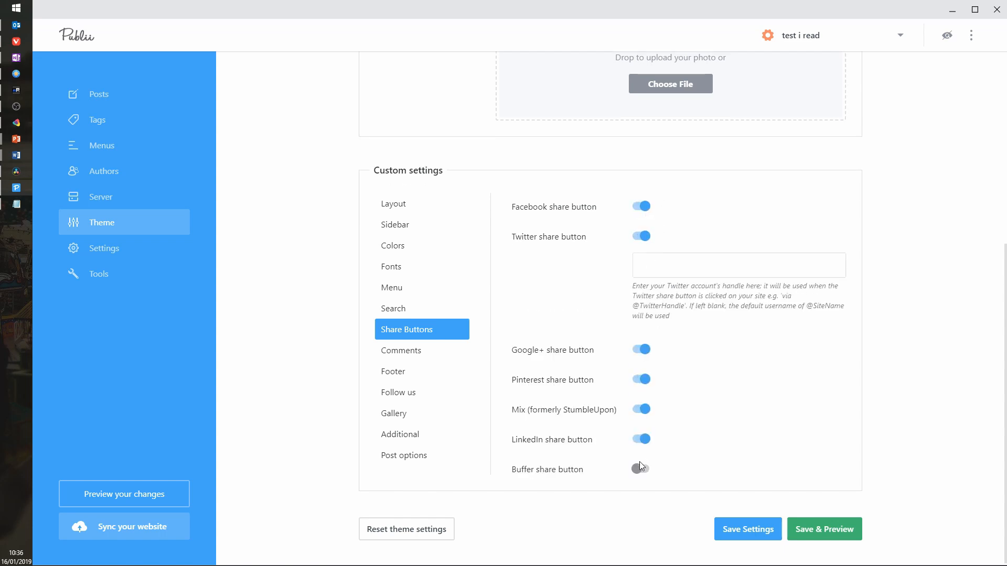
pyautogui.click(640, 470)
# Check the Disqus shortname field in Comments settings, then go back to the browser docs
pyautogui.click(414, 350)
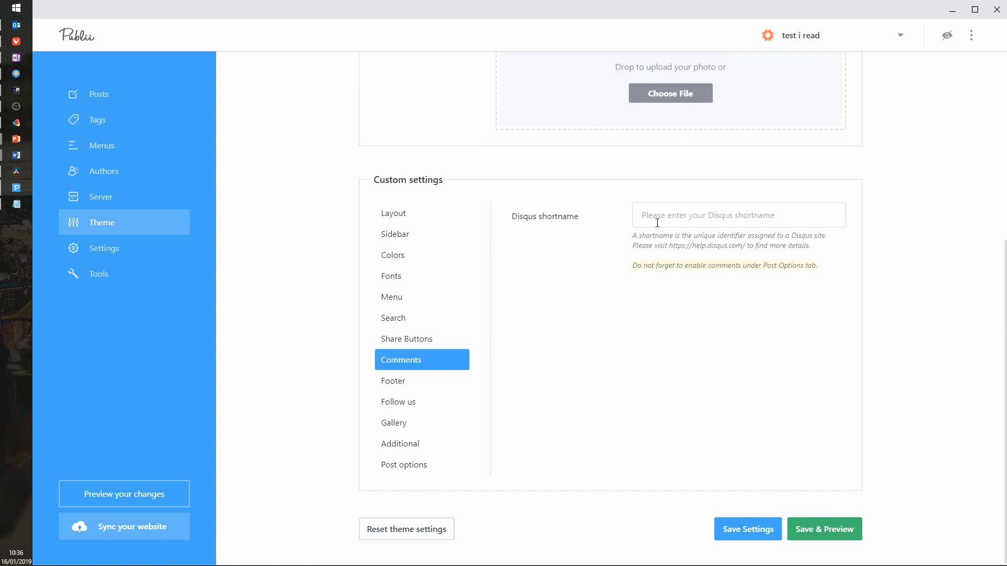
pyautogui.click(684, 207)
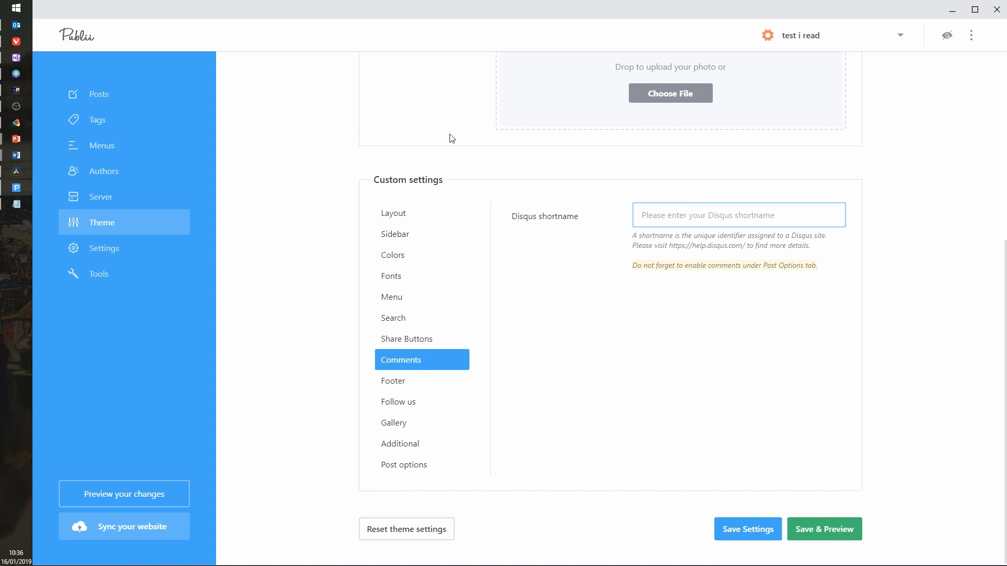
pyautogui.click(22, 186)
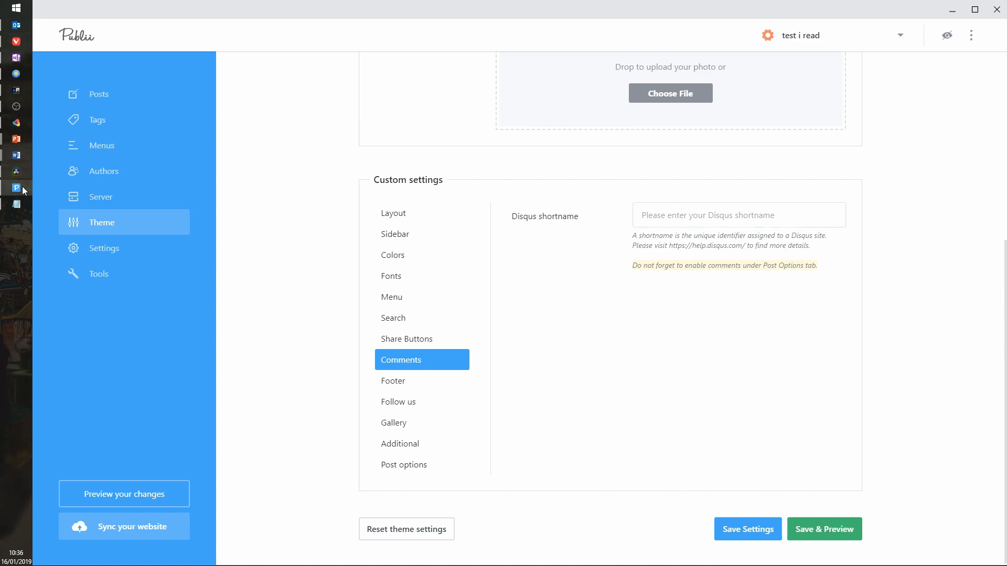
pyautogui.scroll(-4, 579, 381)
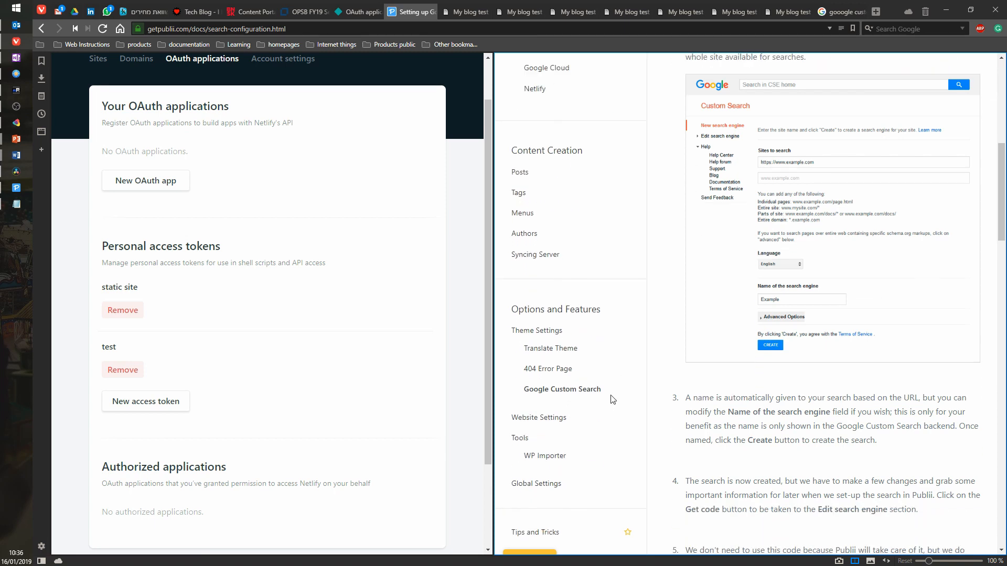
# Search the docs page for 'comme' and jump to the next match
pyautogui.scroll(-1, 603, 399)
pyautogui.scroll(5, 593, 400)
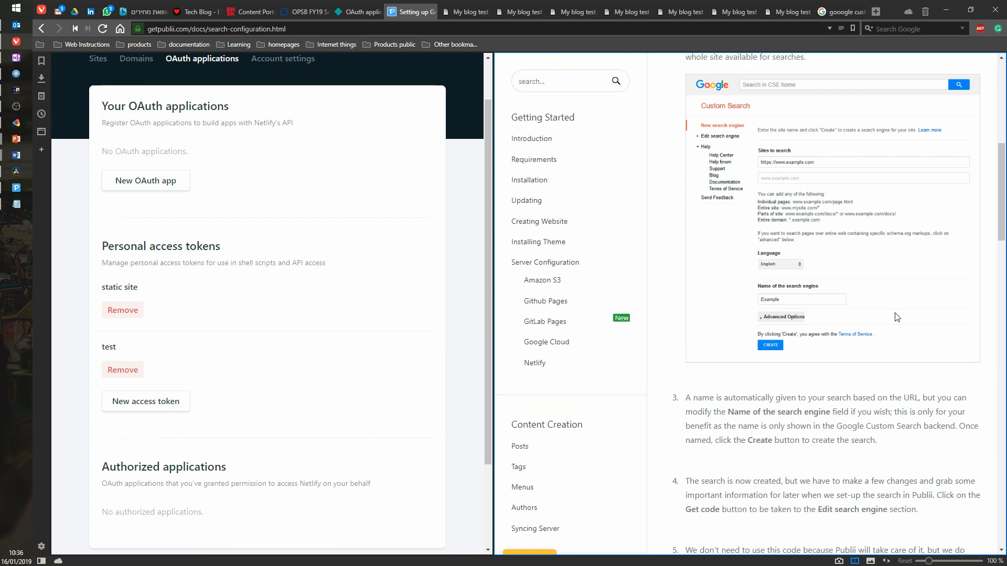
pyautogui.hotkey('ctrl', 'f')
pyautogui.write('coommenr')
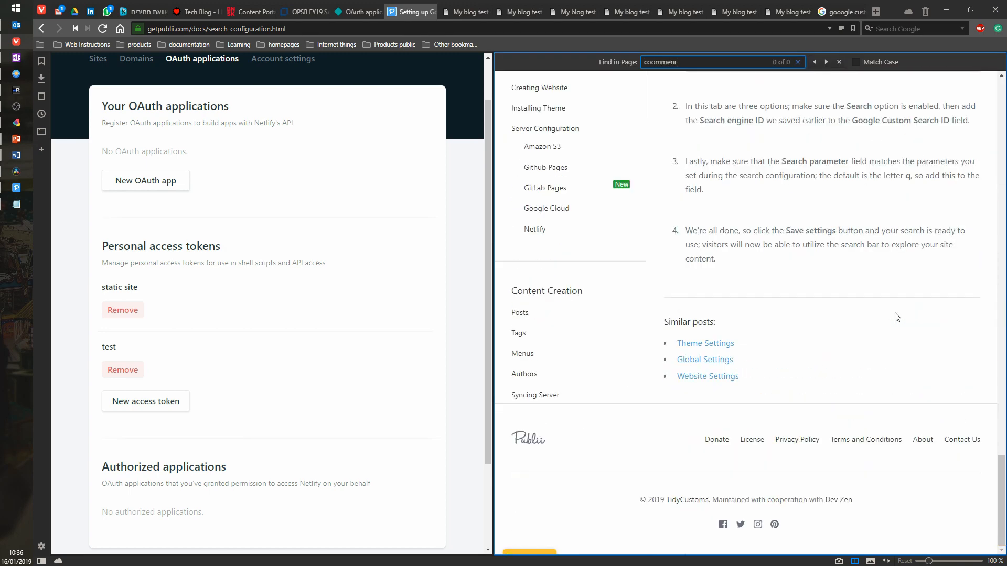
pyautogui.press('BackSpace')
pyautogui.press('BackSpace')
pyautogui.press('BackSpace')
pyautogui.press('BackSpace')
pyautogui.press('BackSpace')
pyautogui.write('mme')
pyautogui.scroll(1, 766, 262)
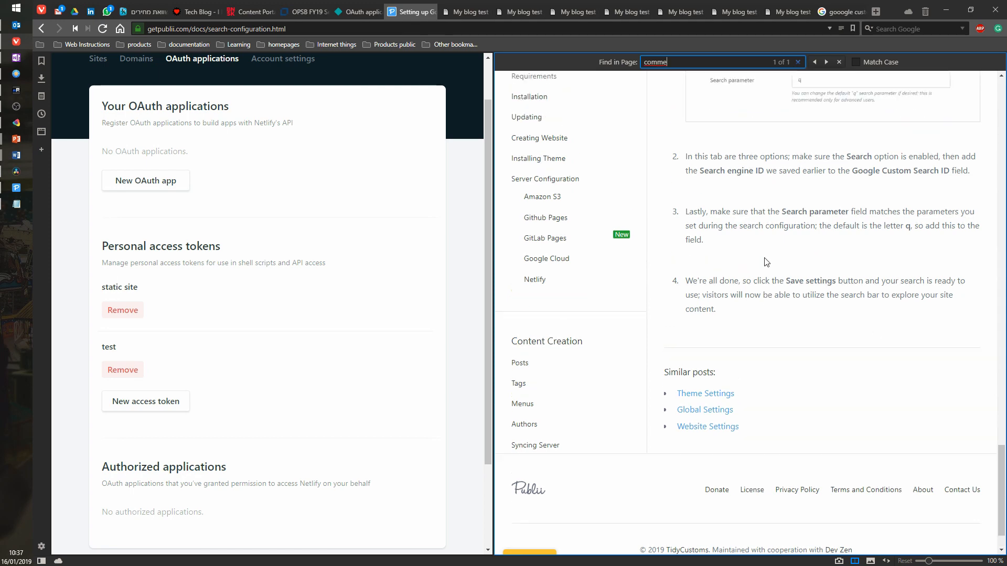
pyautogui.scroll(2, 766, 262)
pyautogui.scroll(-3, 763, 264)
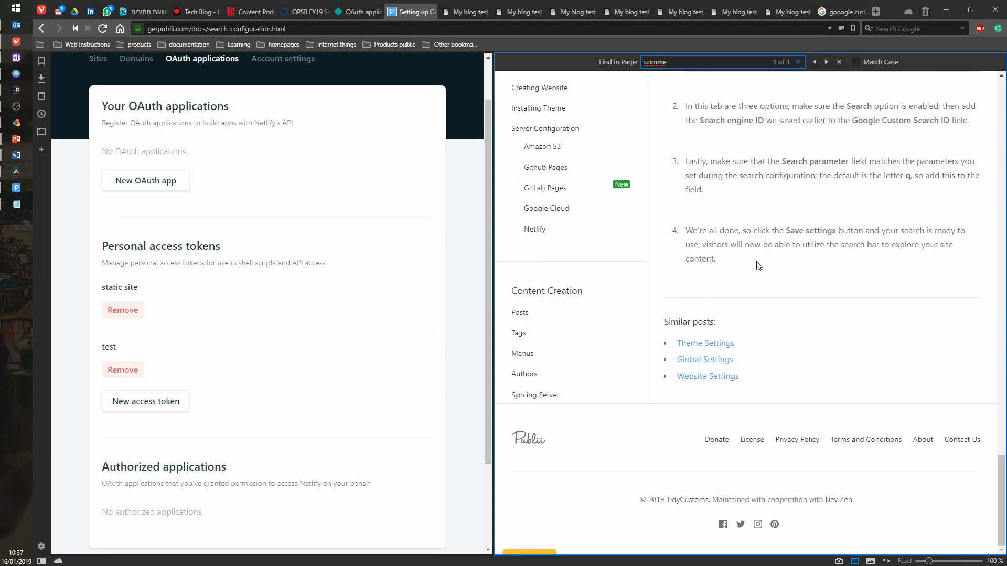
pyautogui.scroll(14, 759, 265)
pyautogui.click(827, 63)
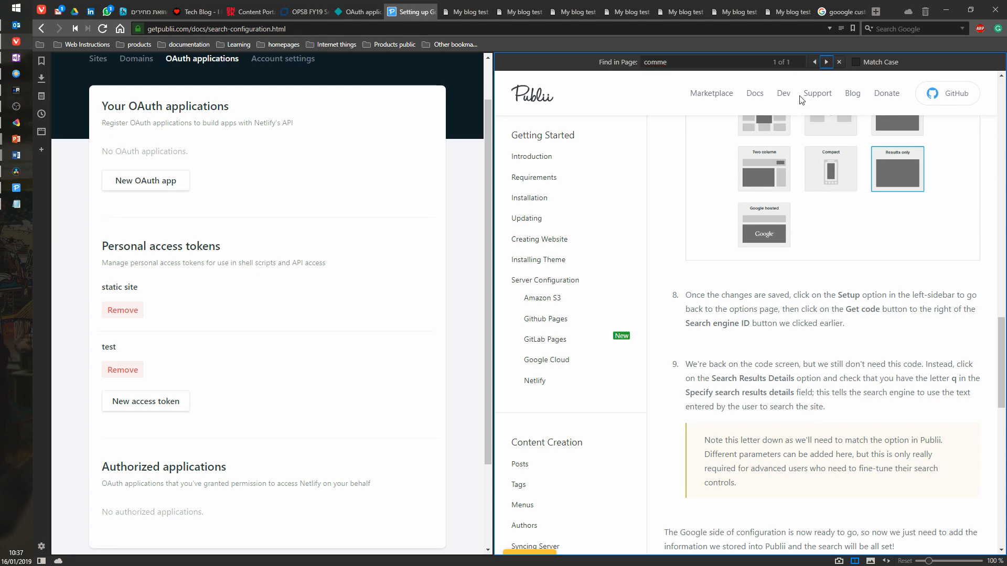
# Scroll through the Google Custom Search guide, then return to Publii's Comments settings
pyautogui.scroll(-14, 698, 255)
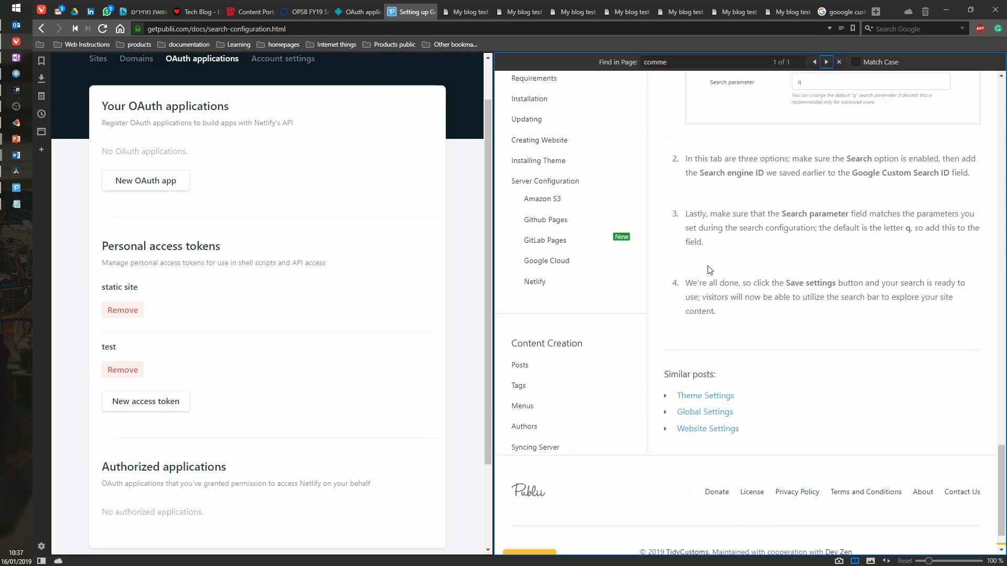
pyautogui.scroll(-7, 543, 268)
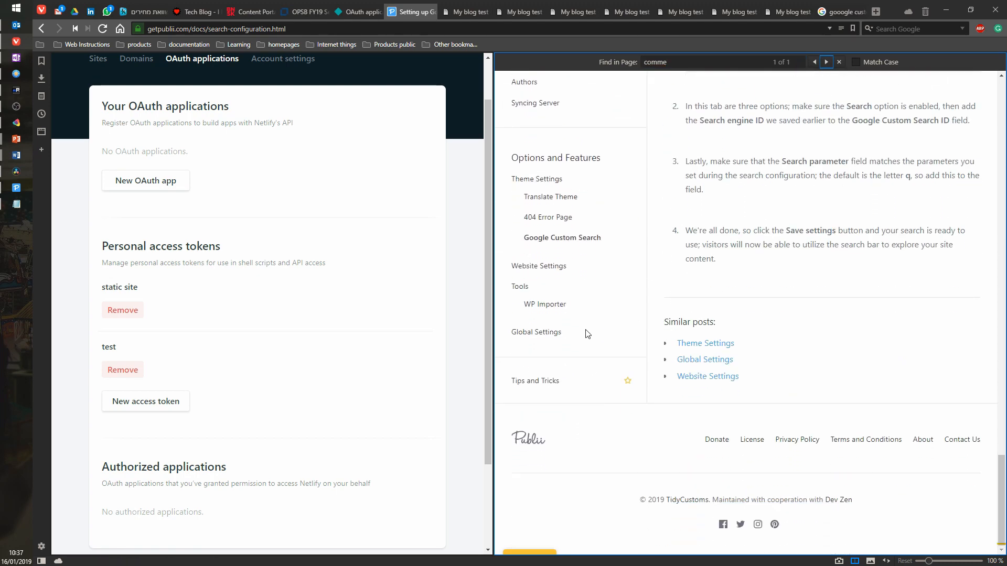
pyautogui.scroll(4, 582, 331)
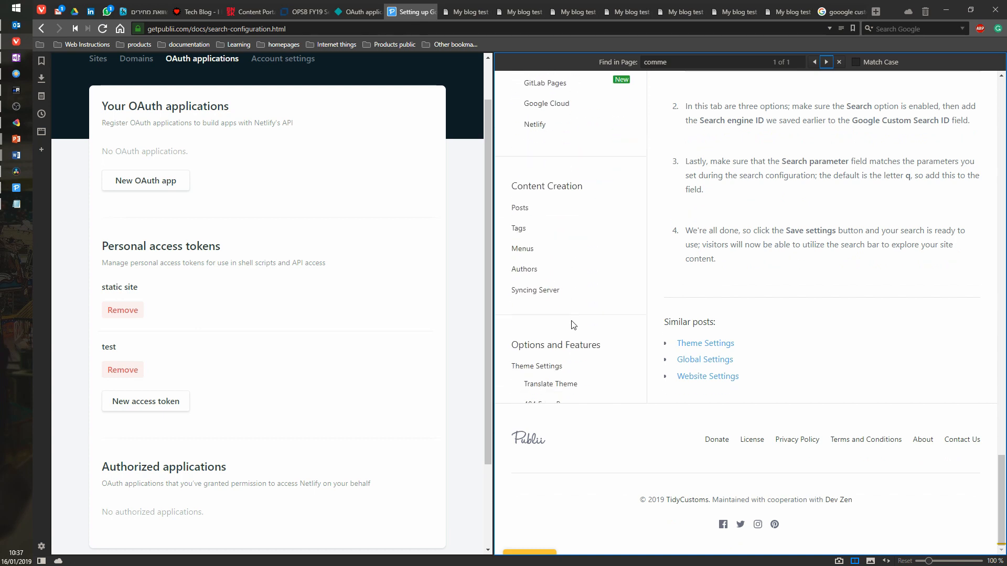
pyautogui.scroll(-3, 574, 325)
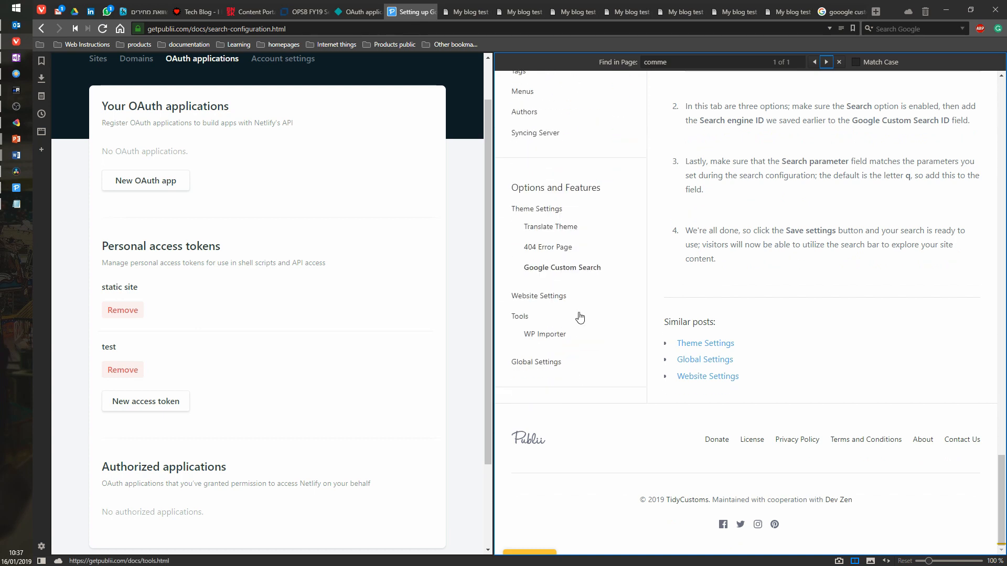
pyautogui.scroll(-1, 579, 316)
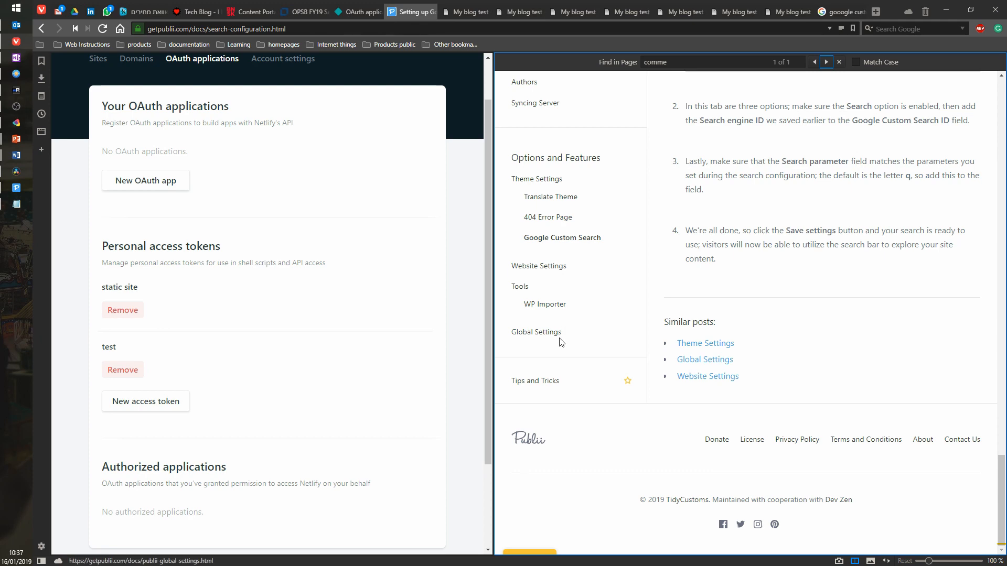
pyautogui.scroll(5, 763, 294)
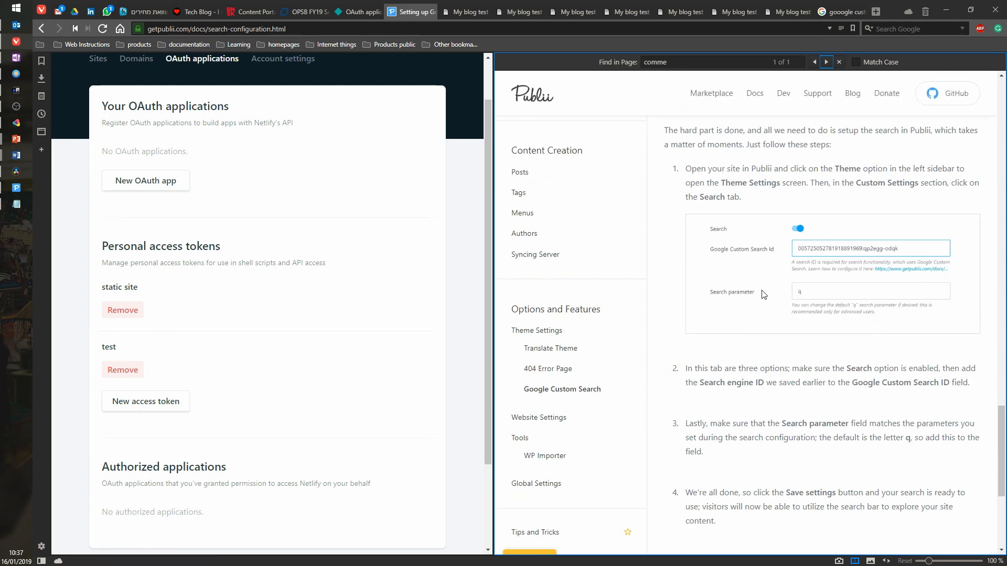
pyautogui.scroll(13, 763, 295)
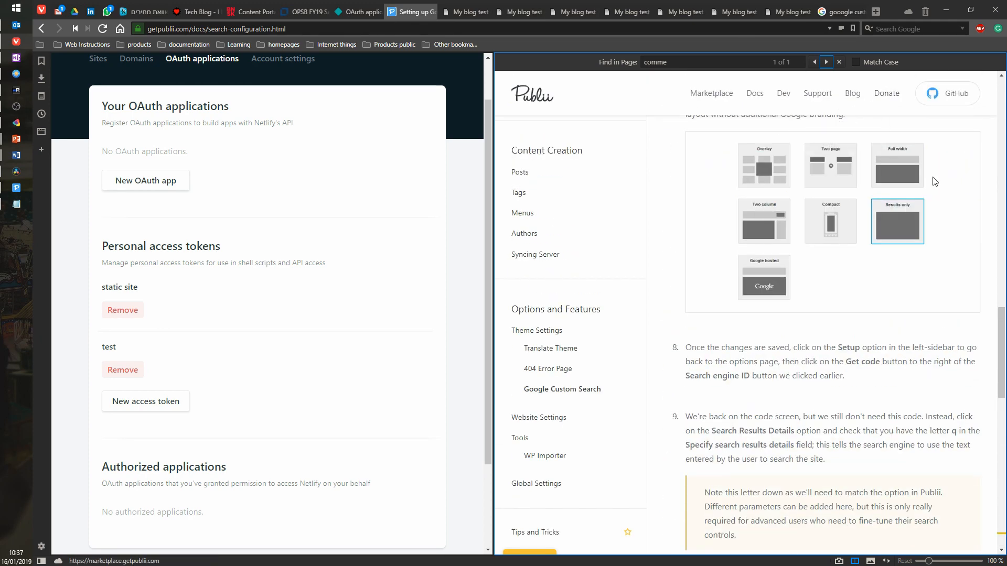
pyautogui.scroll(3, 935, 181)
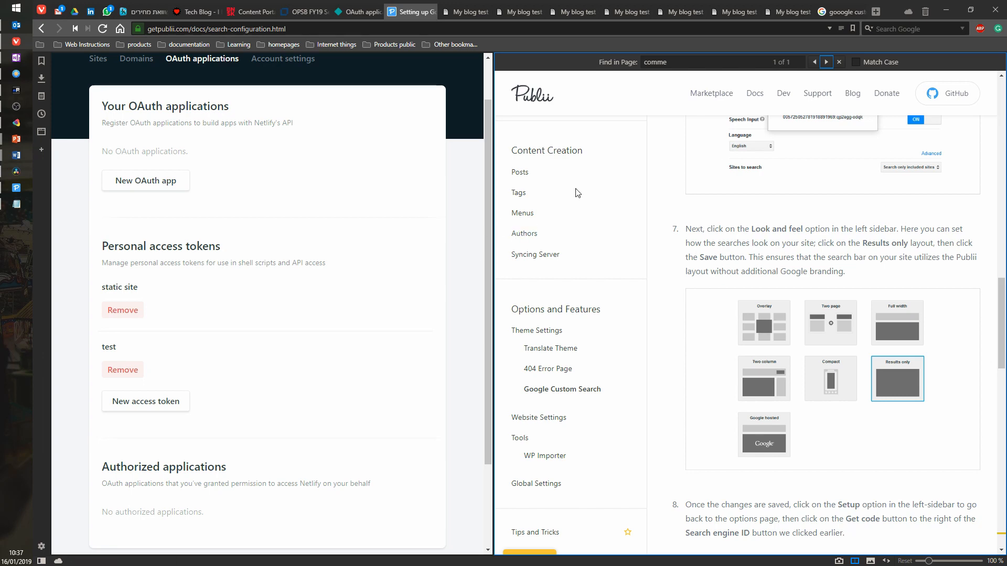
pyautogui.click(16, 187)
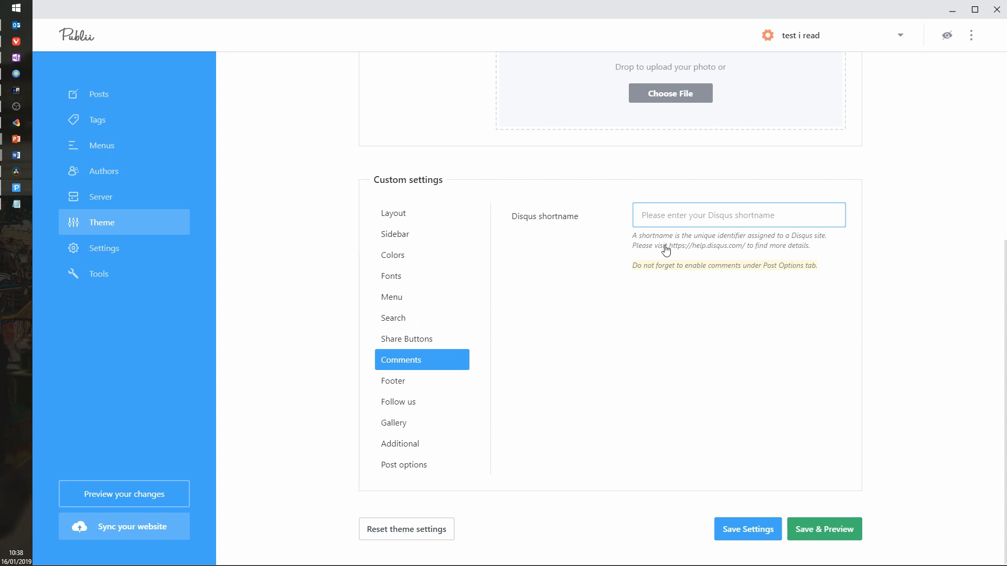
# Change the footer copyright text to bold 'AWESOME' and switch on the Follow us buttons
pyautogui.click(398, 390)
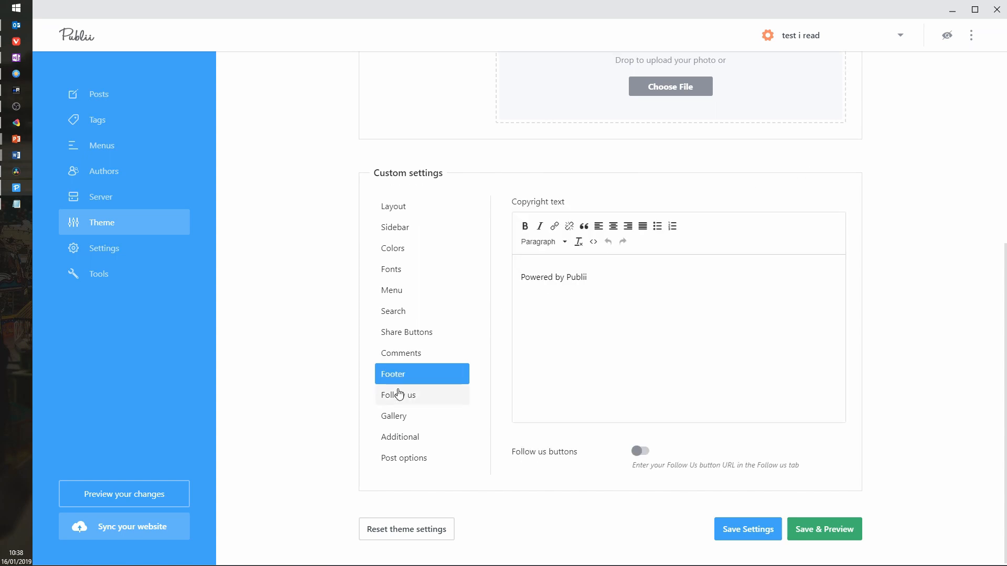
pyautogui.moveTo(646, 279); pyautogui.dragTo(474, 271)
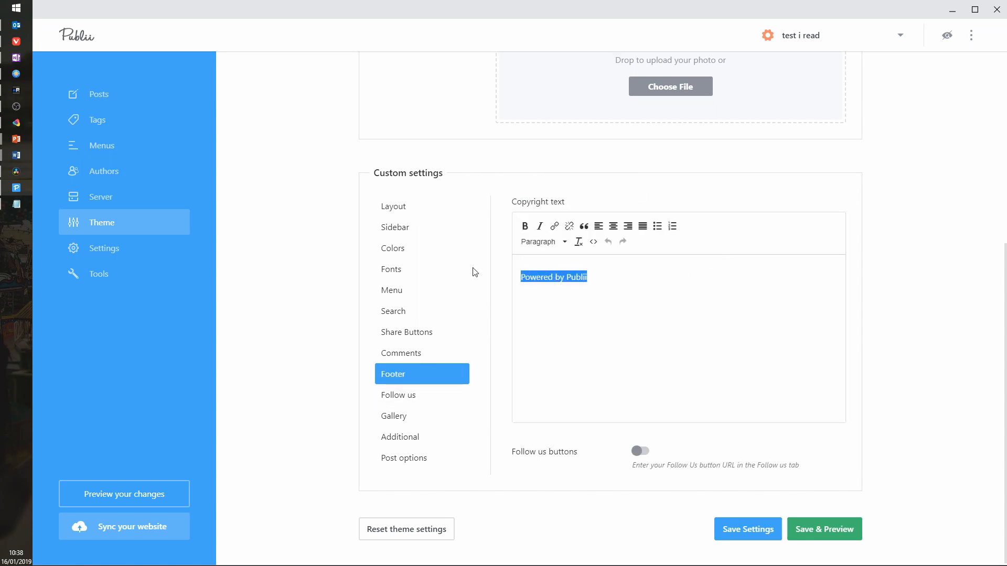
pyautogui.write('AWE')
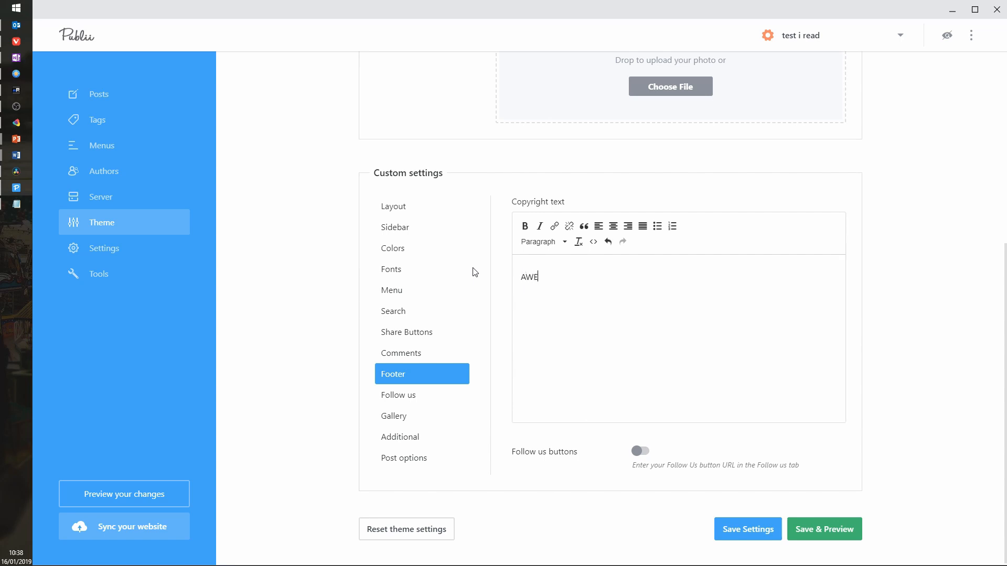
pyautogui.write('SOME')
pyautogui.moveTo(647, 273); pyautogui.dragTo(457, 288)
pyautogui.click(524, 226)
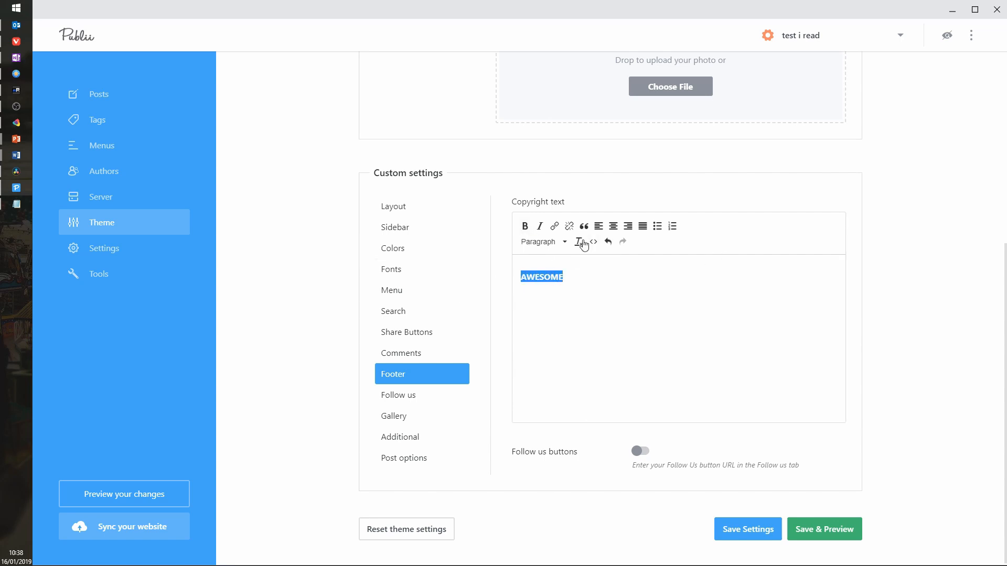
pyautogui.click(562, 246)
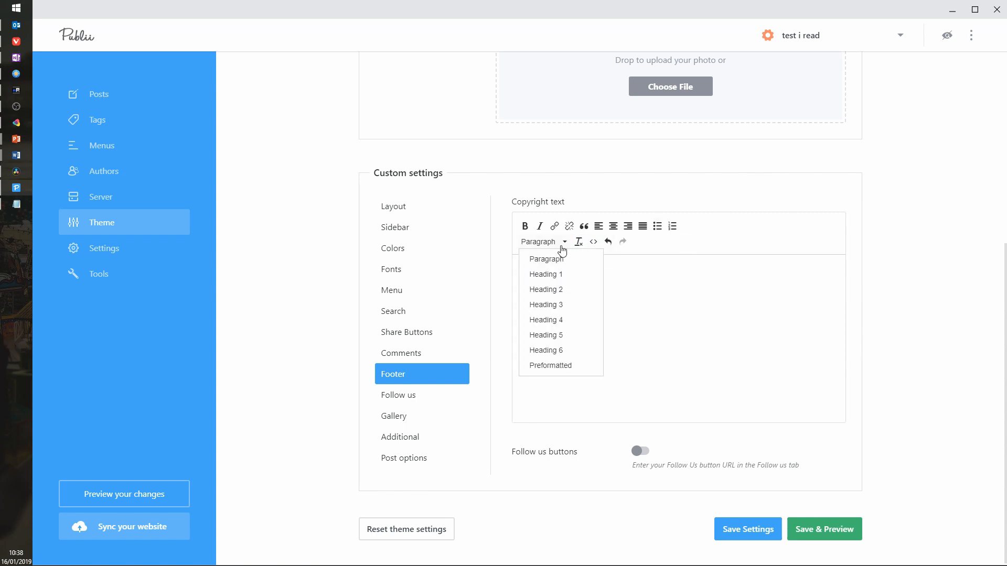
pyautogui.click(663, 288)
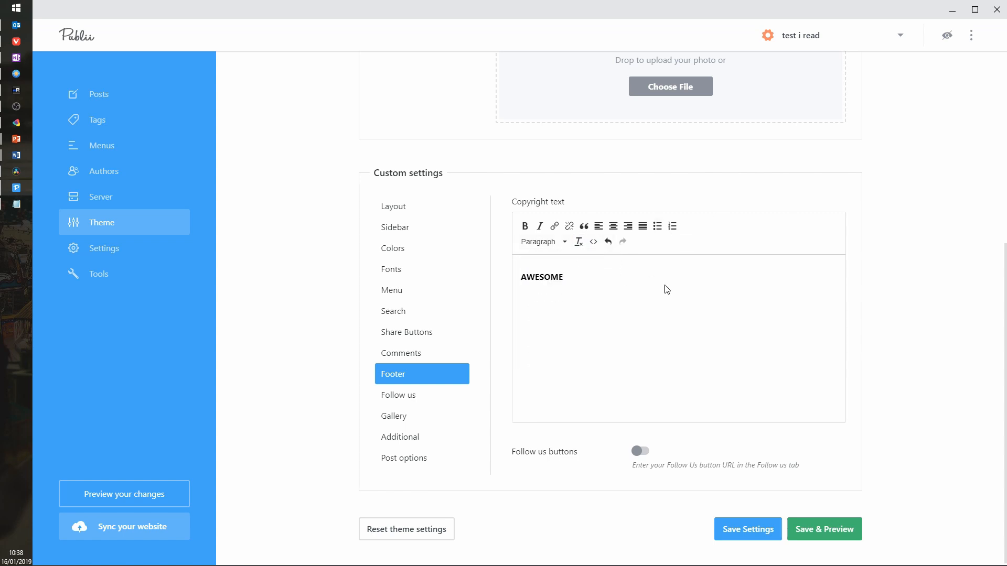
pyautogui.click(641, 451)
pyautogui.scroll(-5, 771, 436)
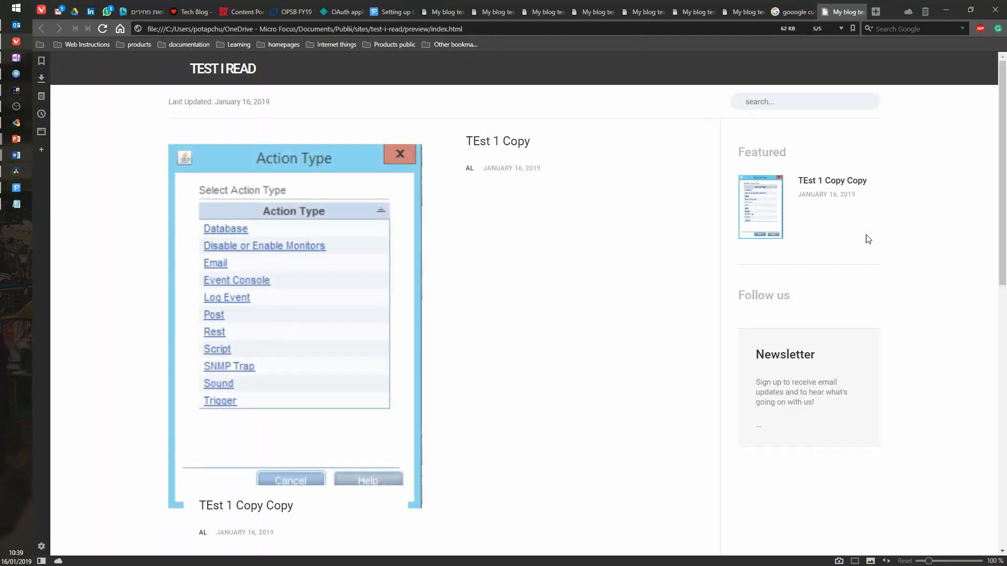
pyautogui.scroll(-9, 705, 258)
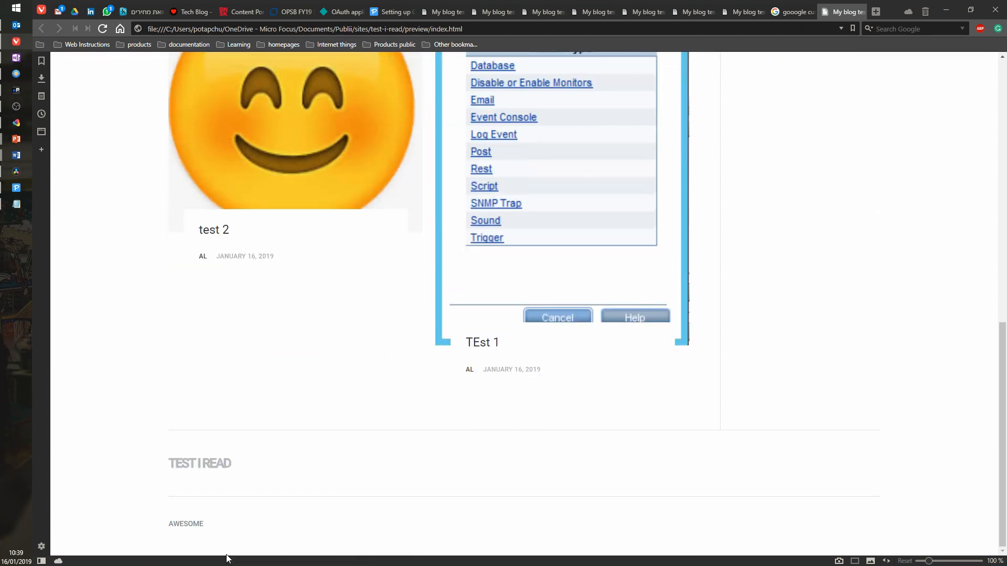
pyautogui.scroll(7, 622, 534)
pyautogui.scroll(-7, 671, 488)
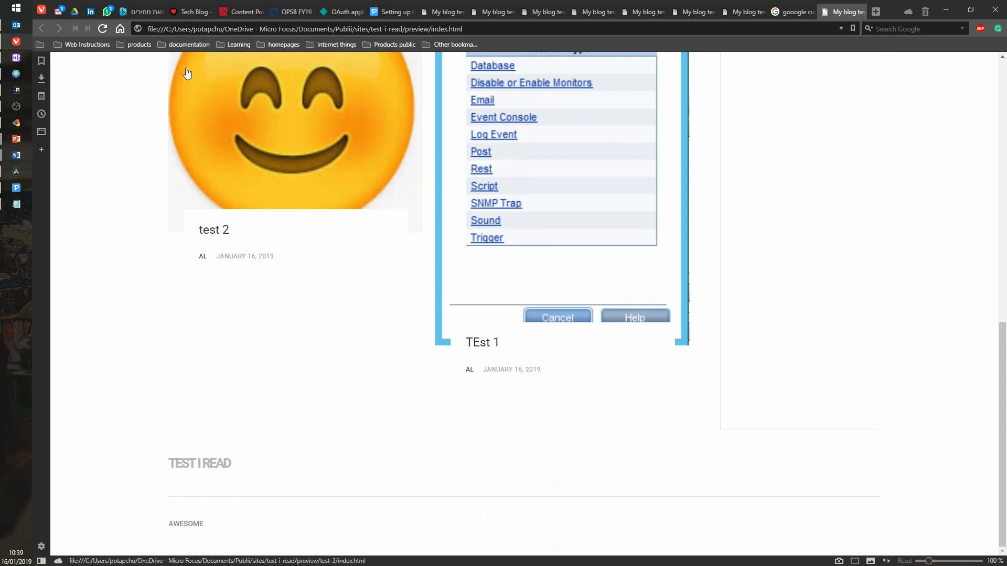
pyautogui.click(20, 192)
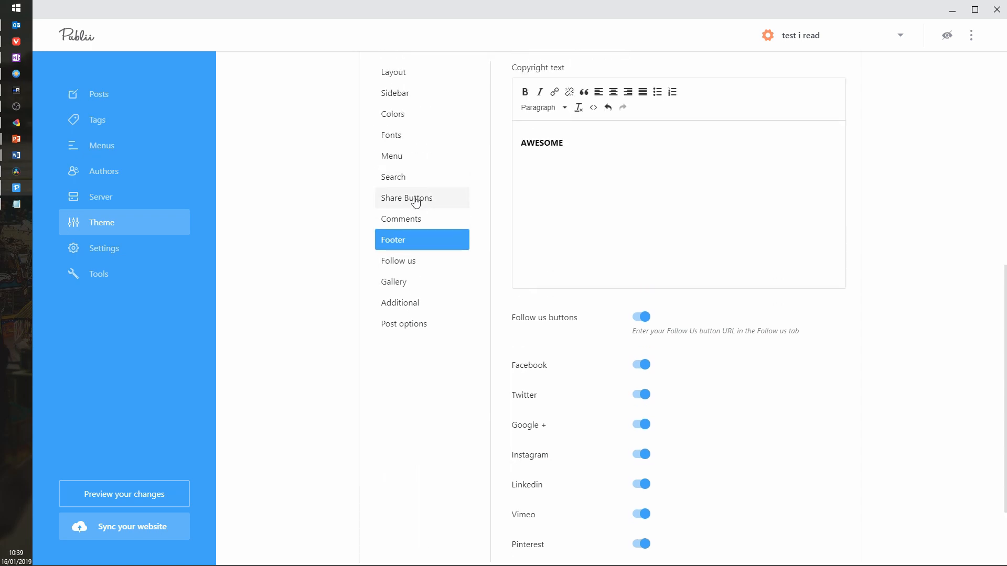
# Enter facebook.com/nothing as the Follow us Facebook link
pyautogui.click(415, 197)
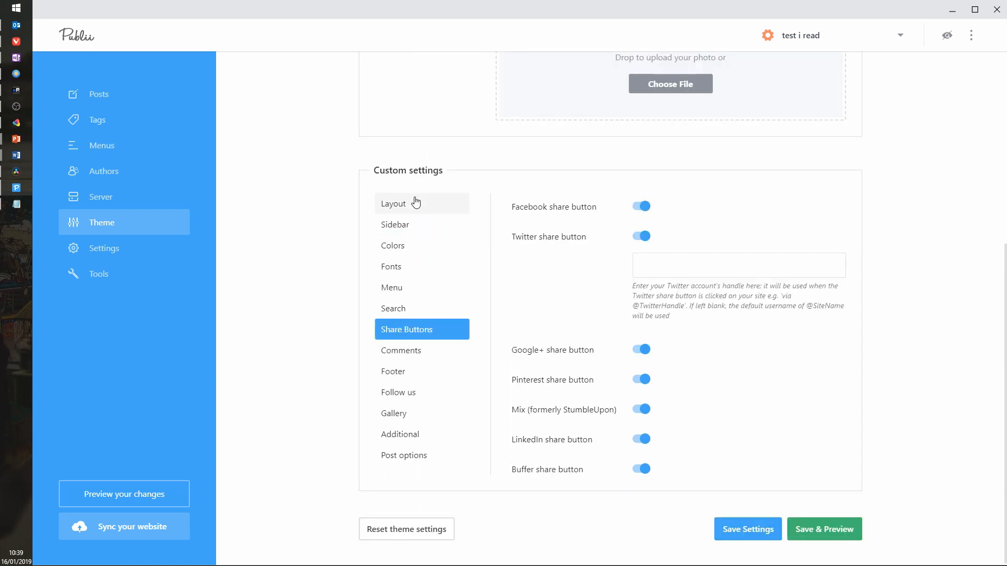
pyautogui.click(404, 397)
pyautogui.click(697, 212)
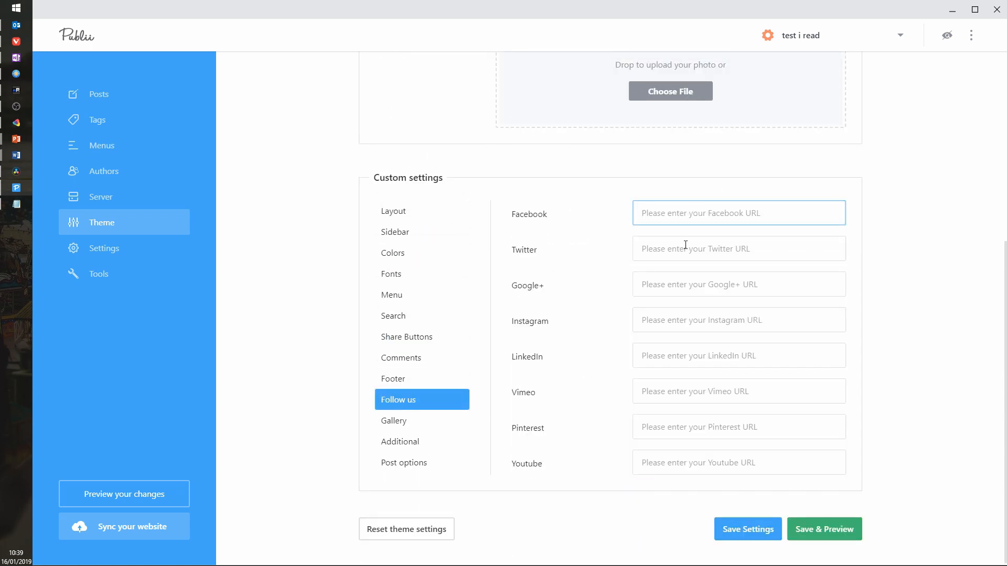
pyautogui.click(396, 381)
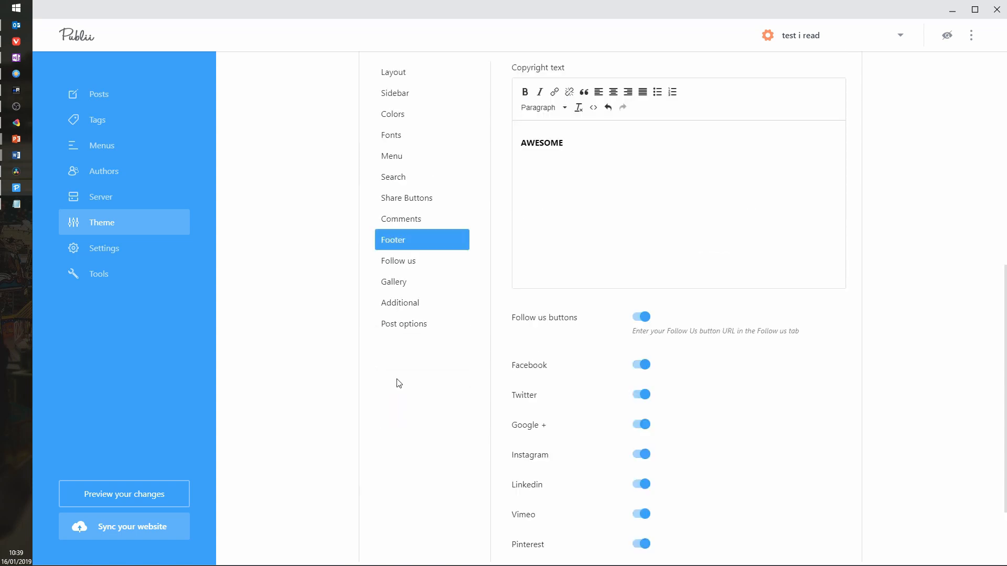
pyautogui.click(412, 260)
pyautogui.click(668, 213)
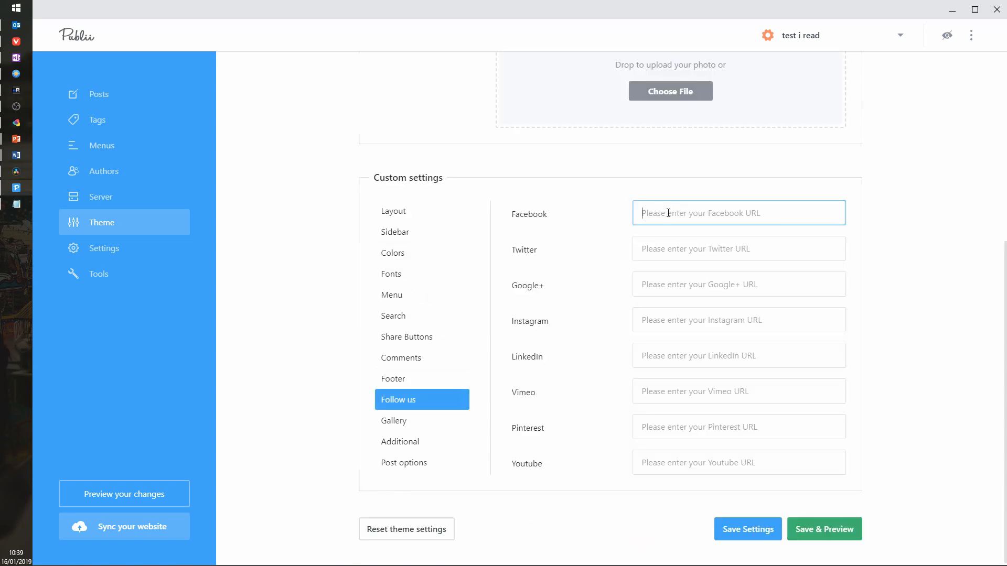
pyautogui.write('facebook.com/nothing')
# Add linkedin.com/nothing as the LinkedIn link, then save and preview
pyautogui.click(666, 353)
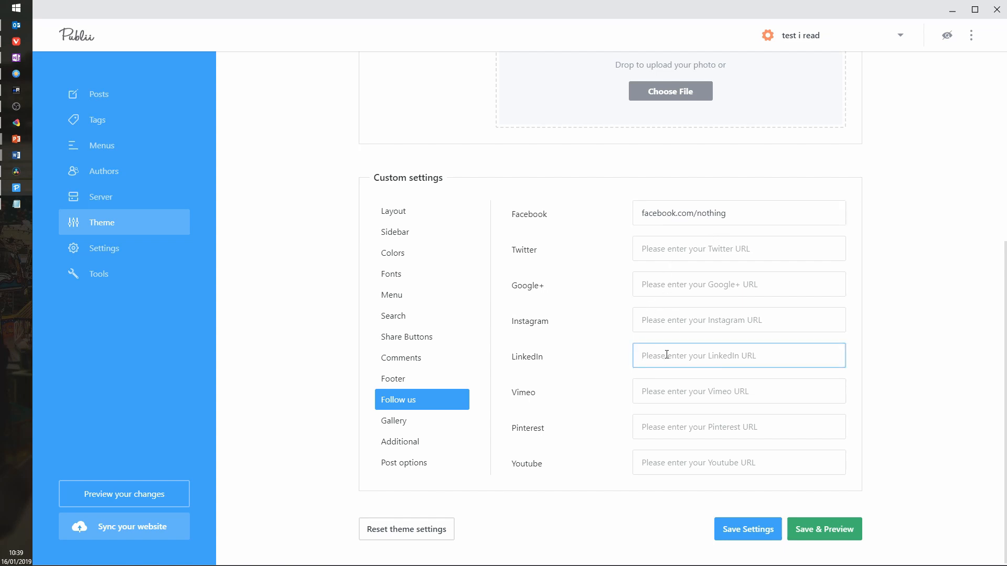
pyautogui.write('linkedin.com/nothing')
pyautogui.click(822, 524)
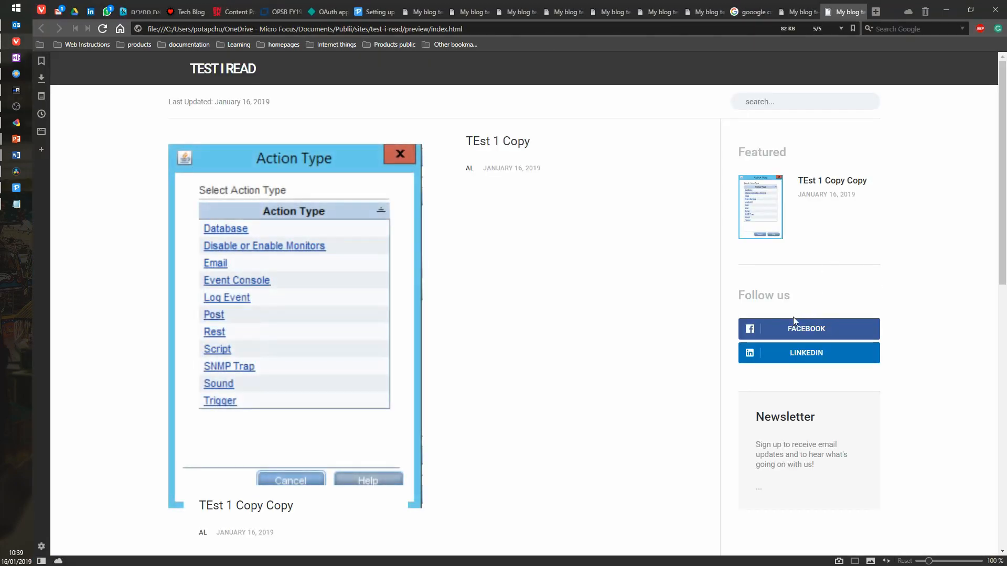
pyautogui.scroll(-10, 928, 271)
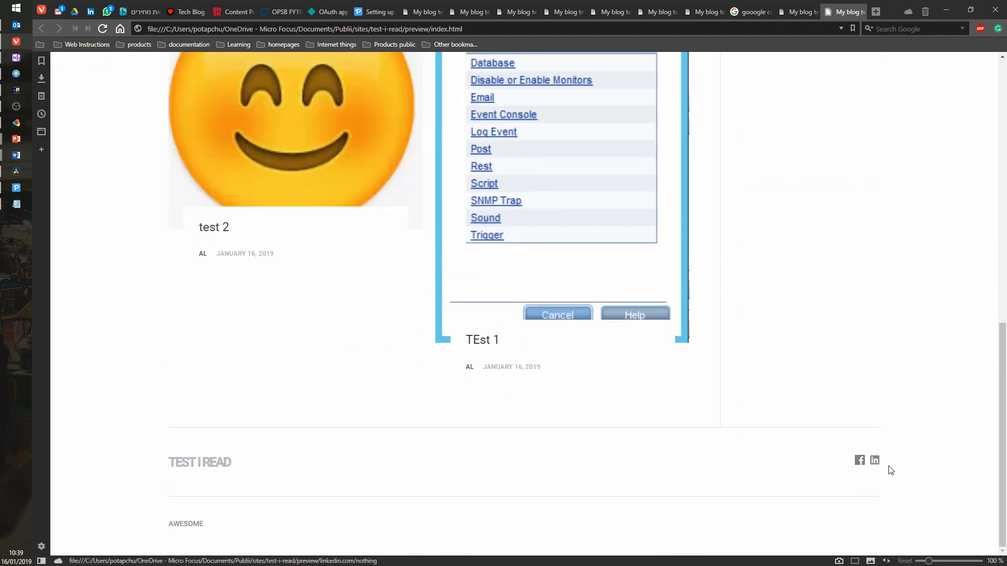
pyautogui.scroll(1, 838, 422)
pyautogui.scroll(10, 838, 422)
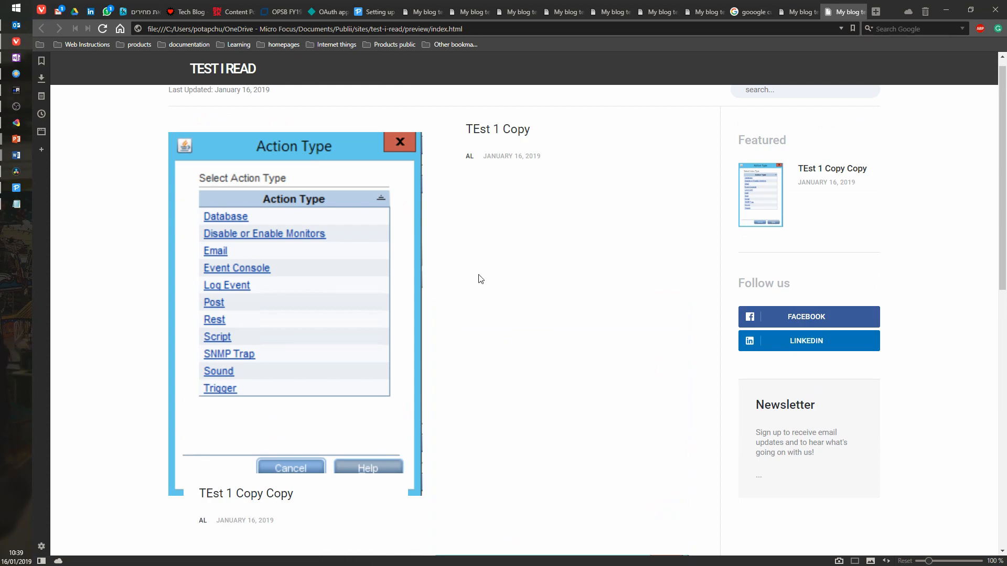
pyautogui.click(398, 277)
pyautogui.scroll(-15, 587, 292)
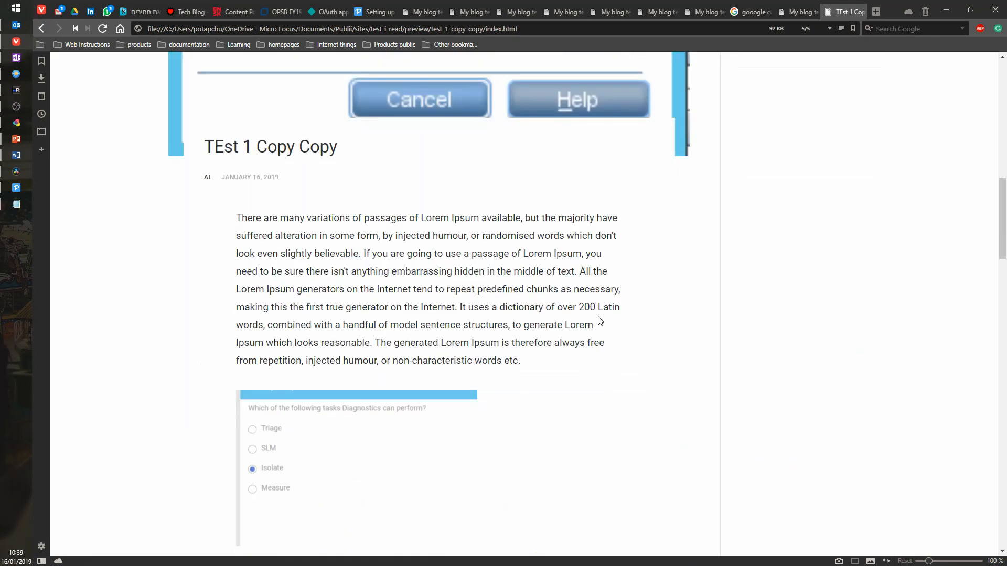
pyautogui.scroll(-15, 631, 357)
pyautogui.scroll(5, 636, 373)
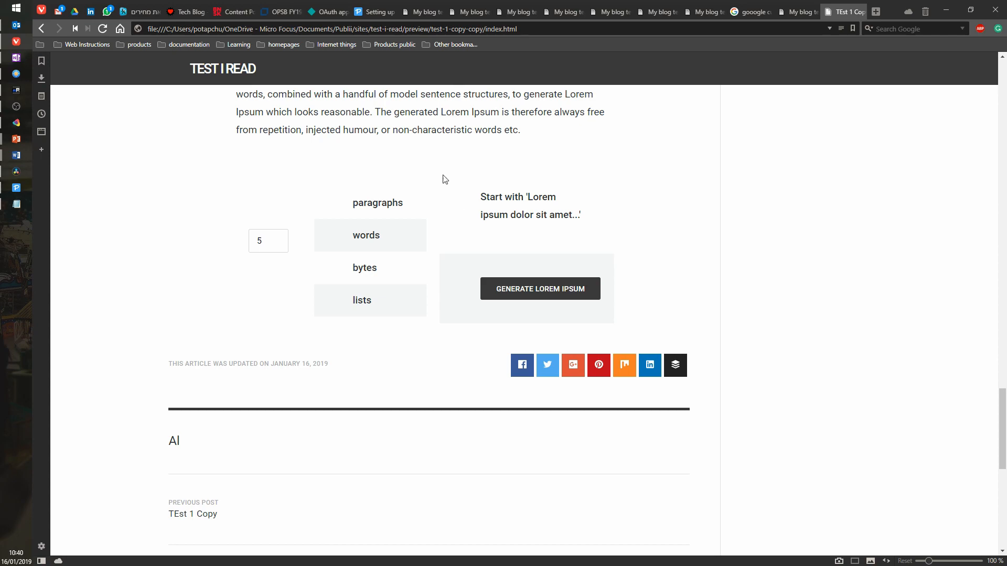
pyautogui.scroll(3, 577, 362)
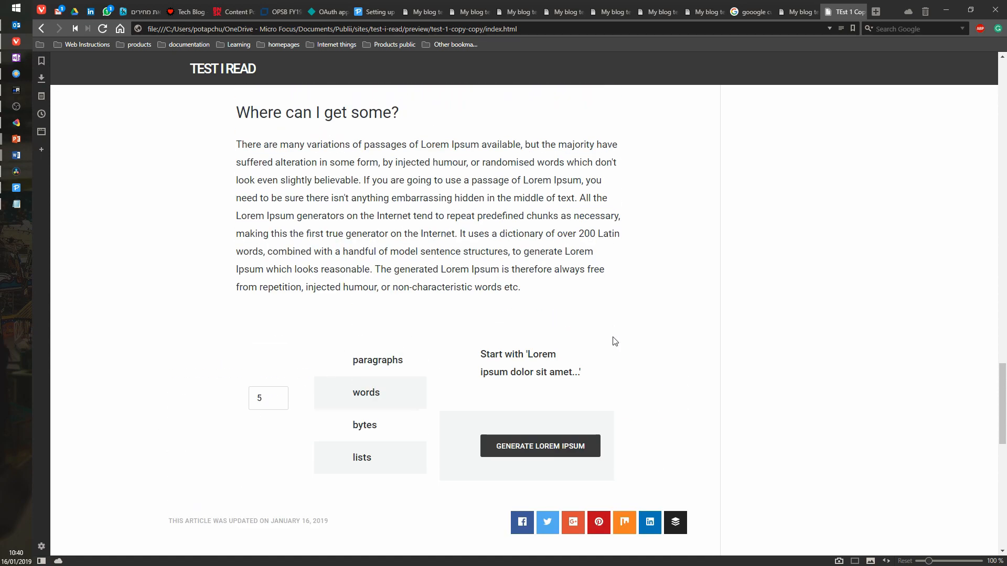
pyautogui.scroll(15, 622, 315)
pyautogui.scroll(8, 645, 273)
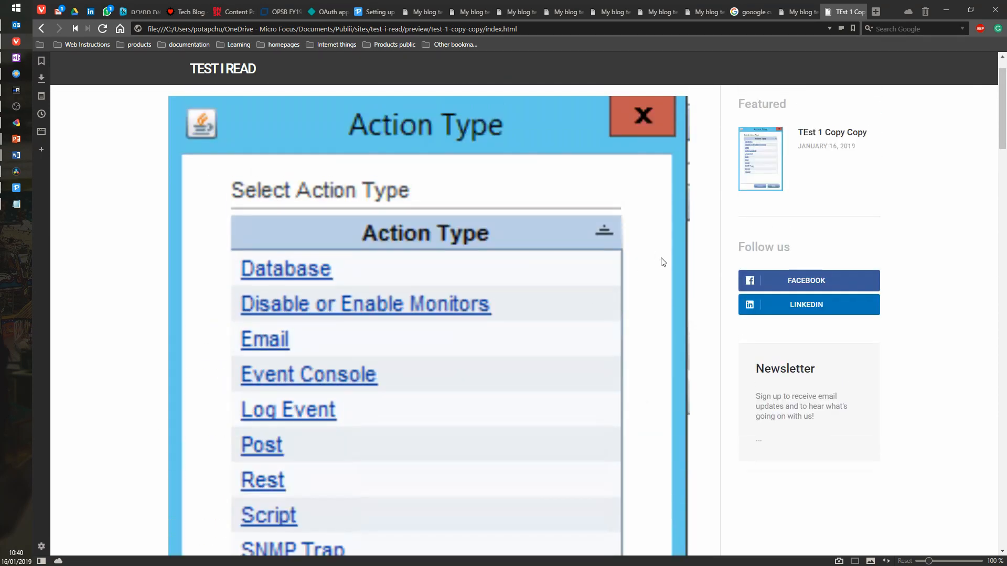
pyautogui.hotkey('alt', 'Left')
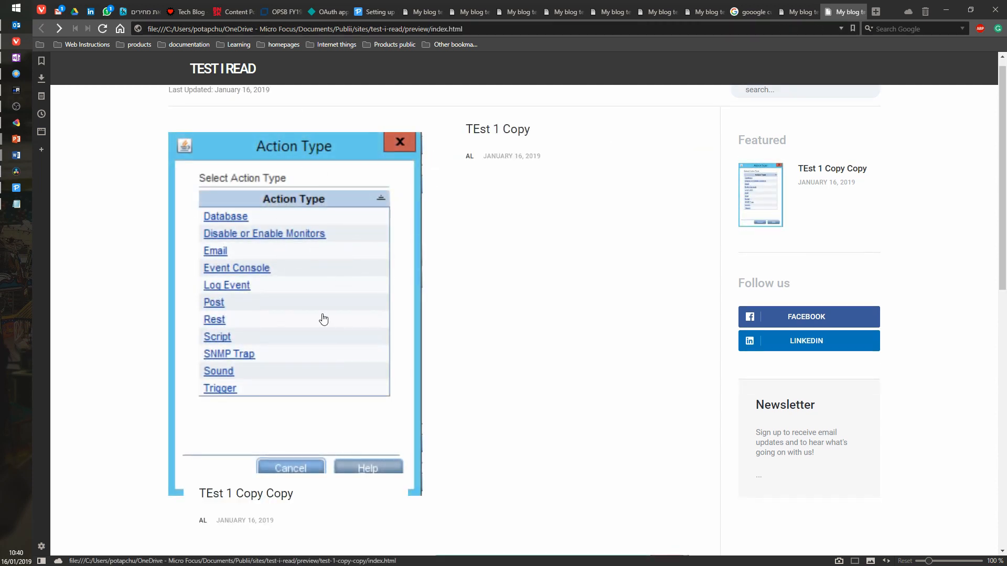
pyautogui.click(16, 187)
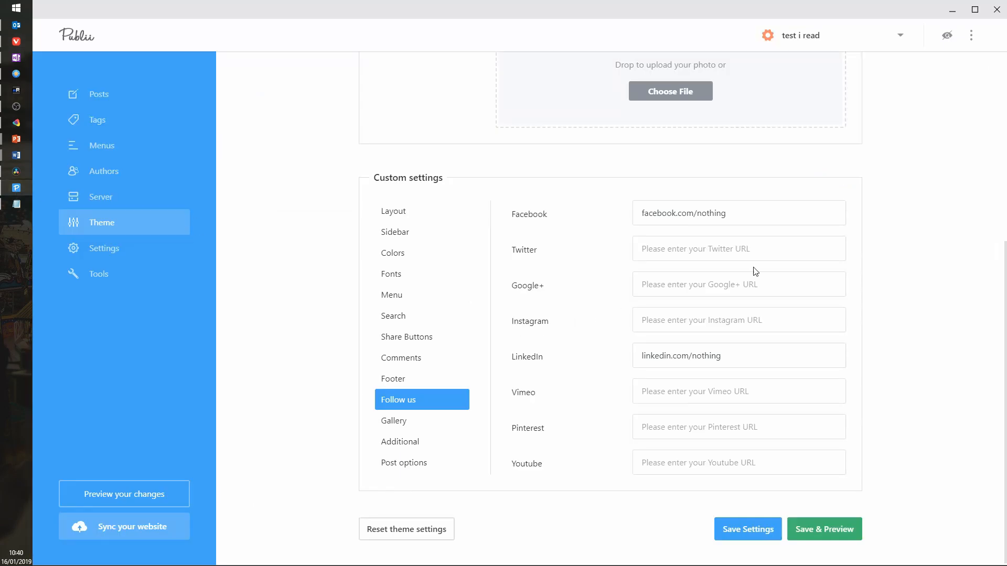
# Open the Additional theme settings and keep the date format at November 1, 2016
pyautogui.click(418, 421)
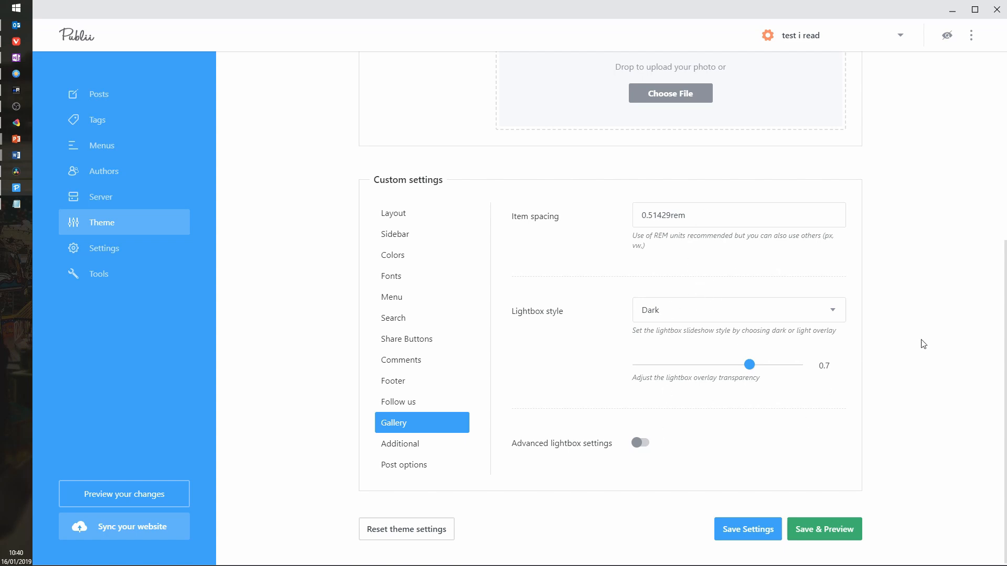
pyautogui.click(408, 445)
pyautogui.click(406, 398)
pyautogui.click(408, 446)
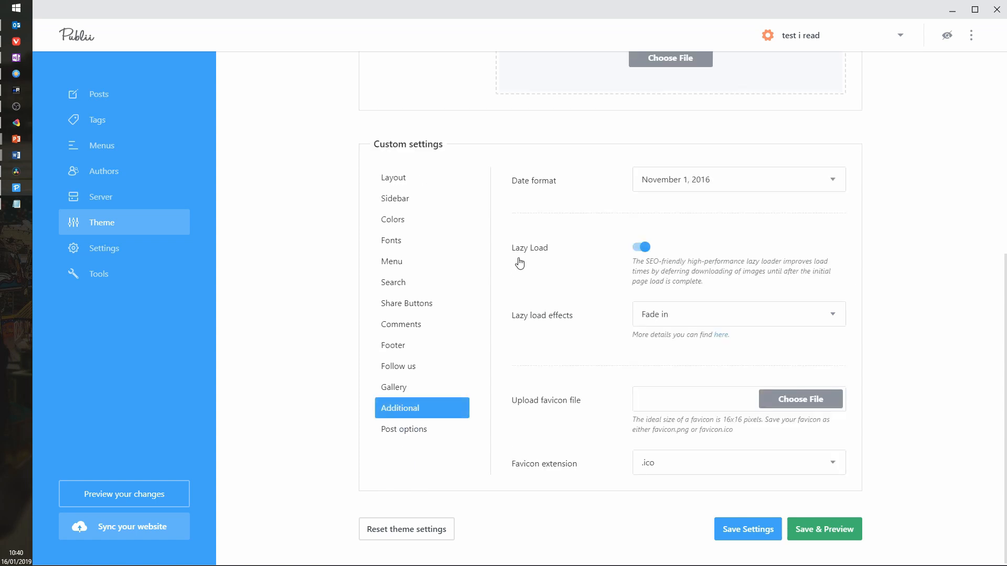
pyautogui.click(832, 181)
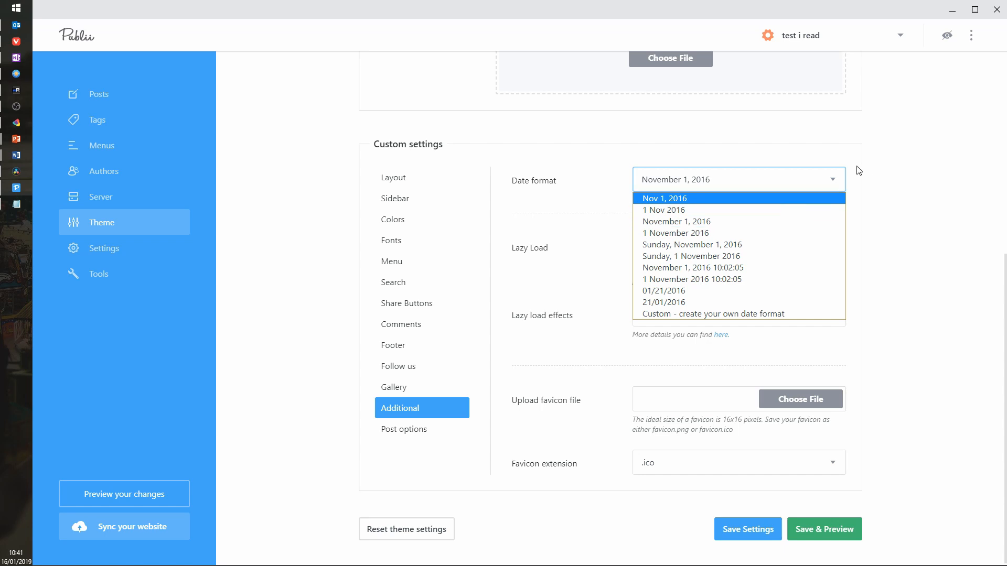
pyautogui.click(778, 227)
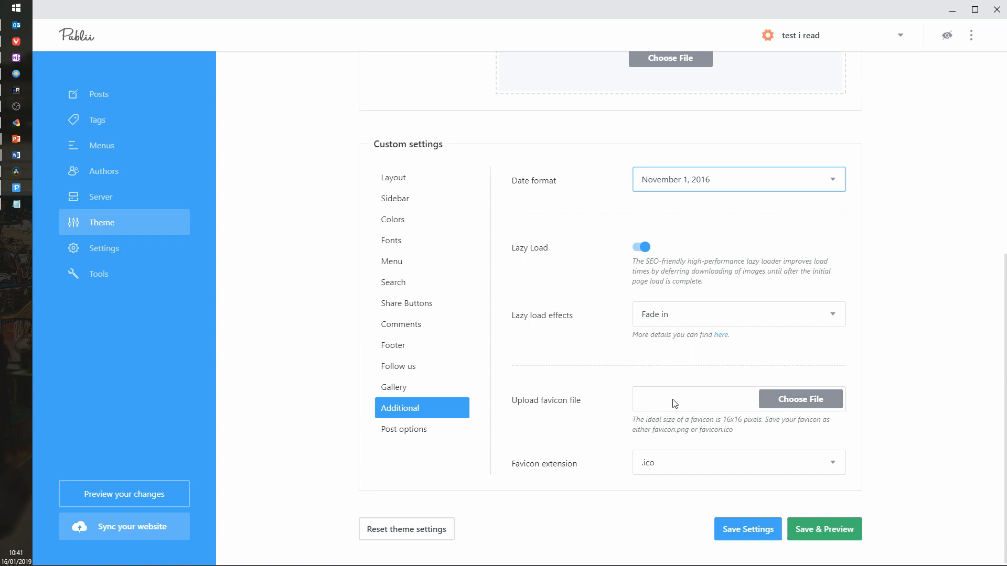
# Upload gear heart 50.png as favicon, set its extension to .png, then save and preview
pyautogui.click(779, 398)
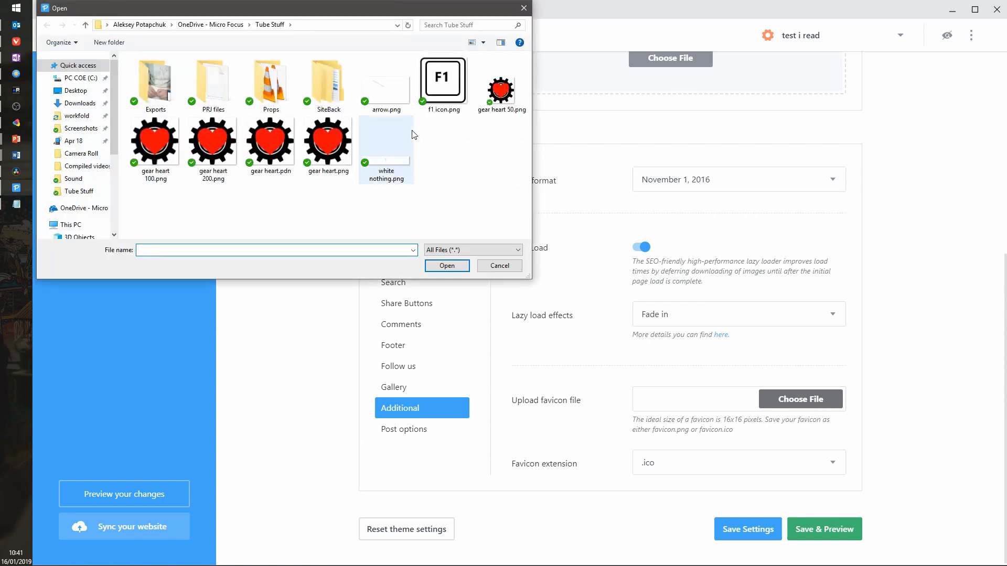
pyautogui.click(501, 89)
pyautogui.click(447, 265)
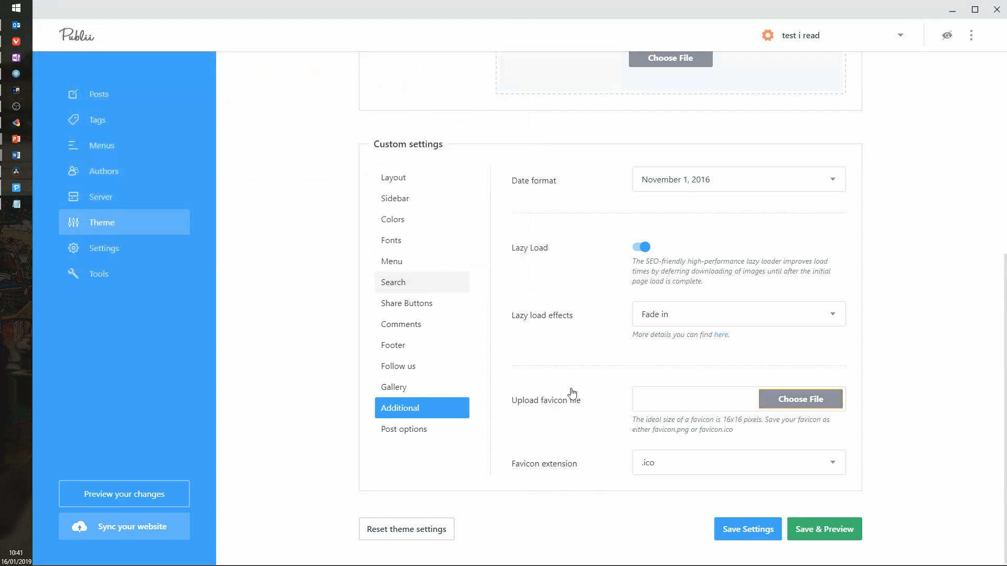
pyautogui.click(737, 455)
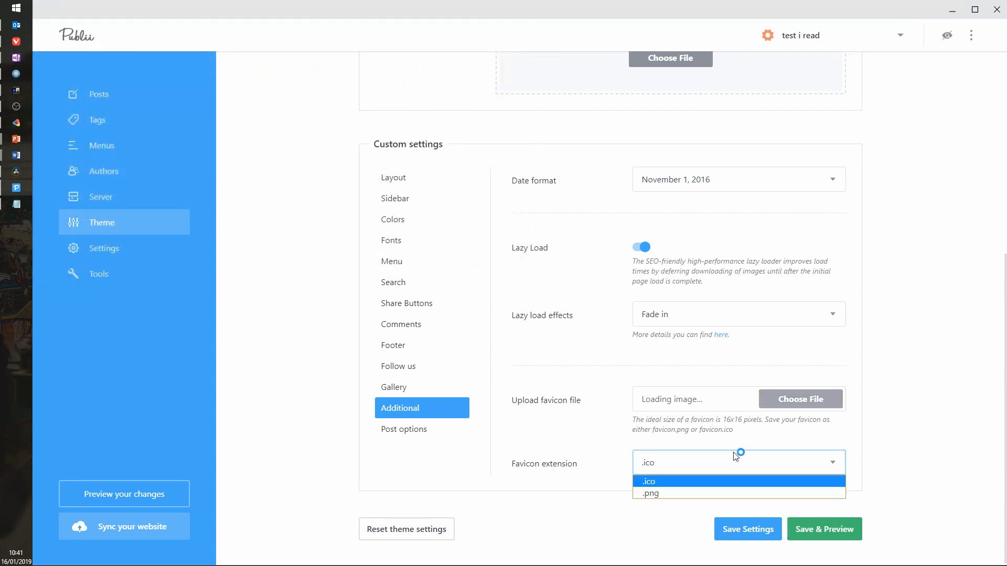
pyautogui.click(666, 492)
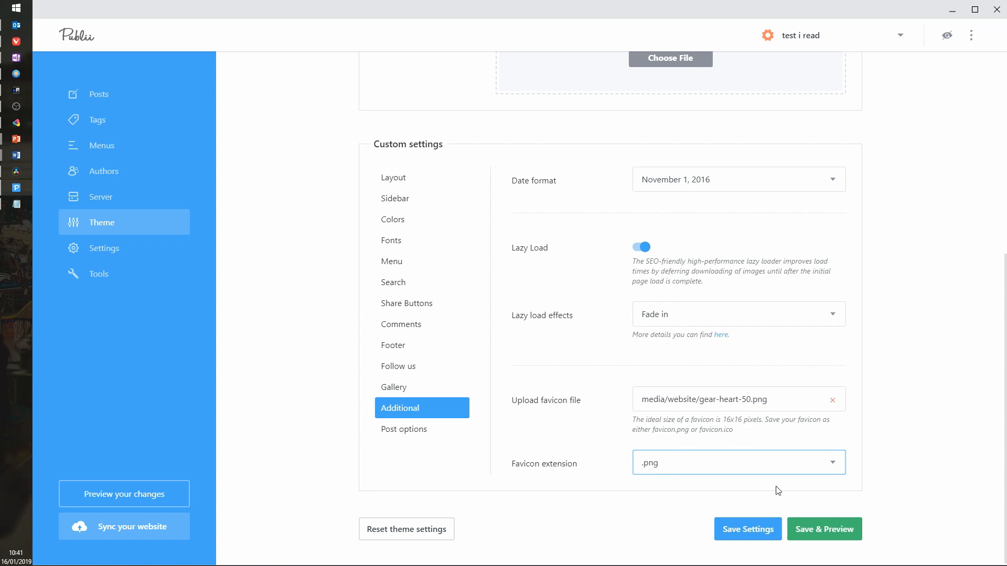
pyautogui.click(833, 530)
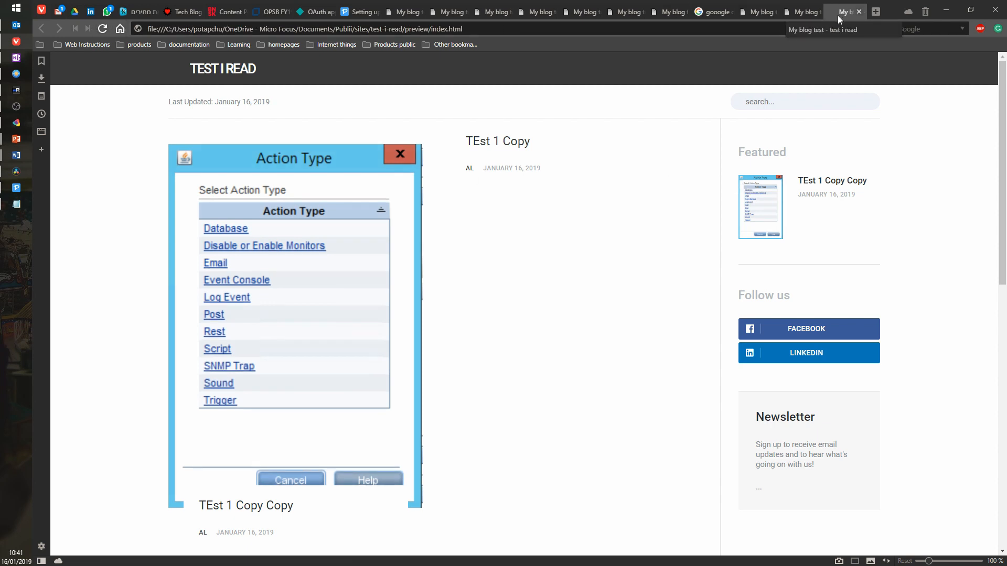
# Close the custom search tab and two leftover blog preview tabs in Vivaldi
pyautogui.moveTo(837, 12)
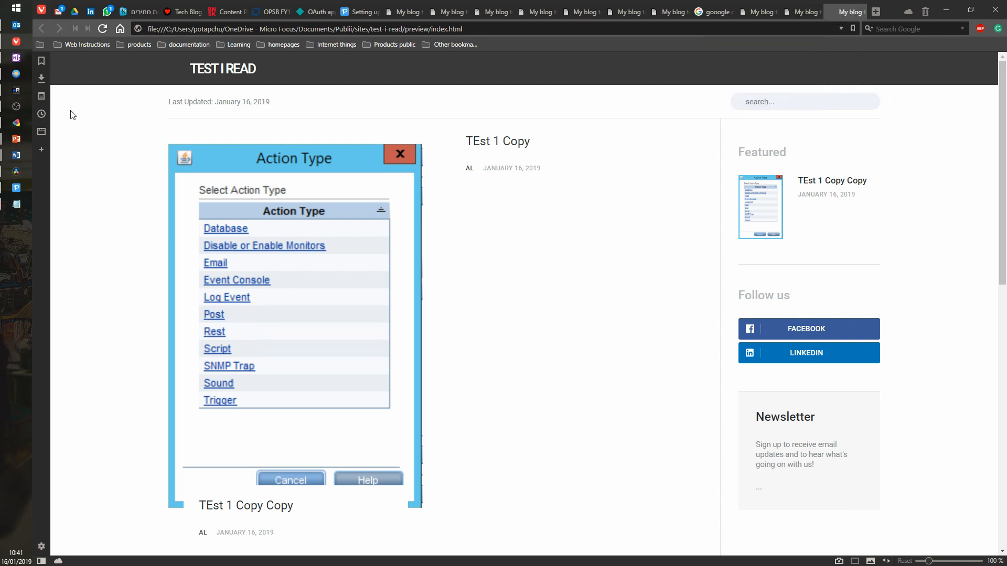
pyautogui.click(17, 187)
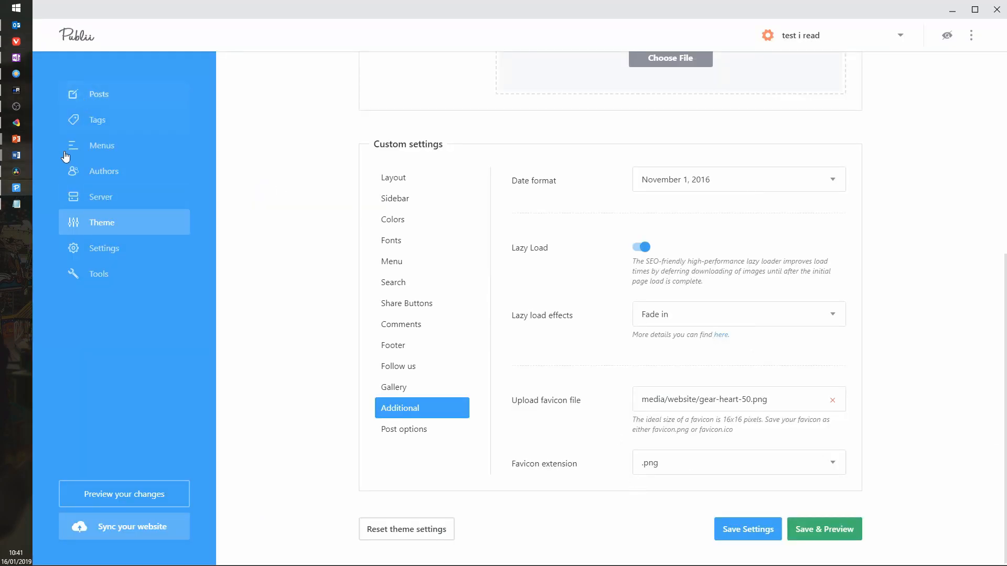
pyautogui.click(17, 45)
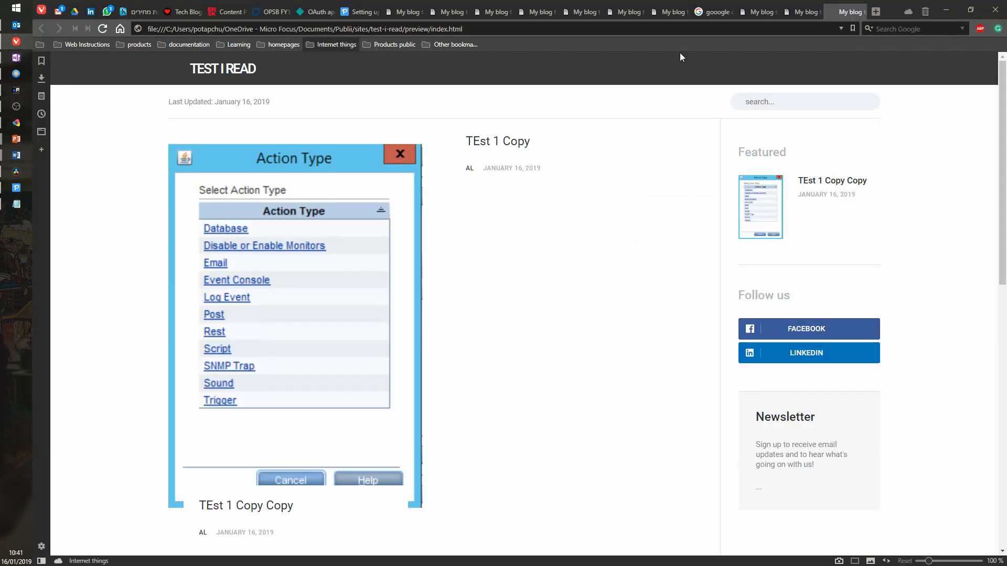
pyautogui.click(13, 47)
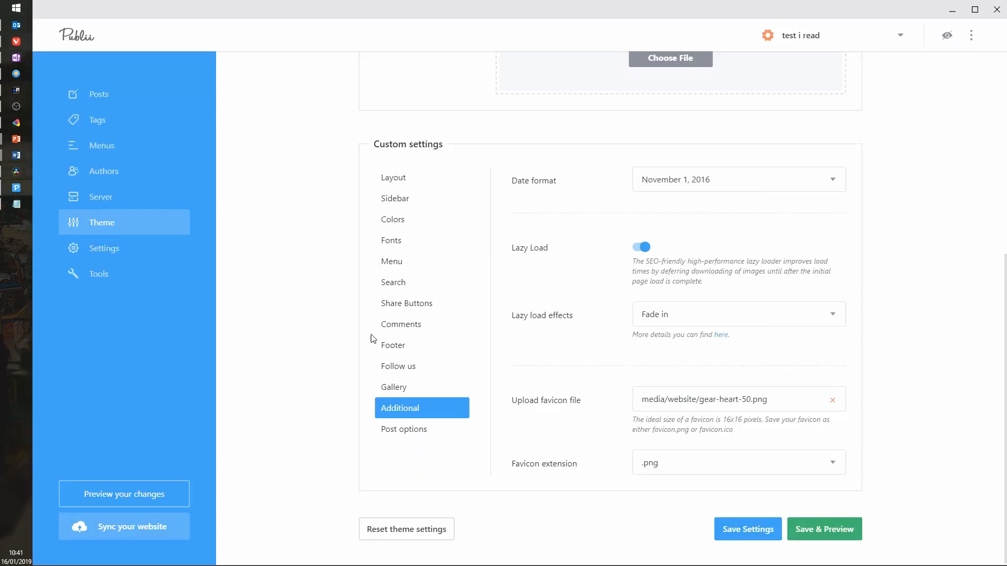
pyautogui.click(14, 43)
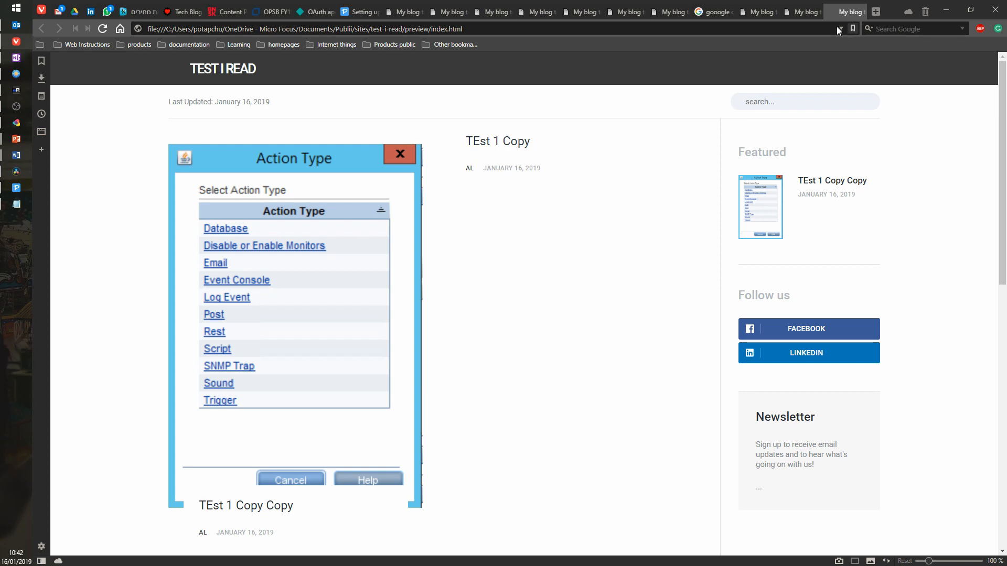
pyautogui.click(726, 12)
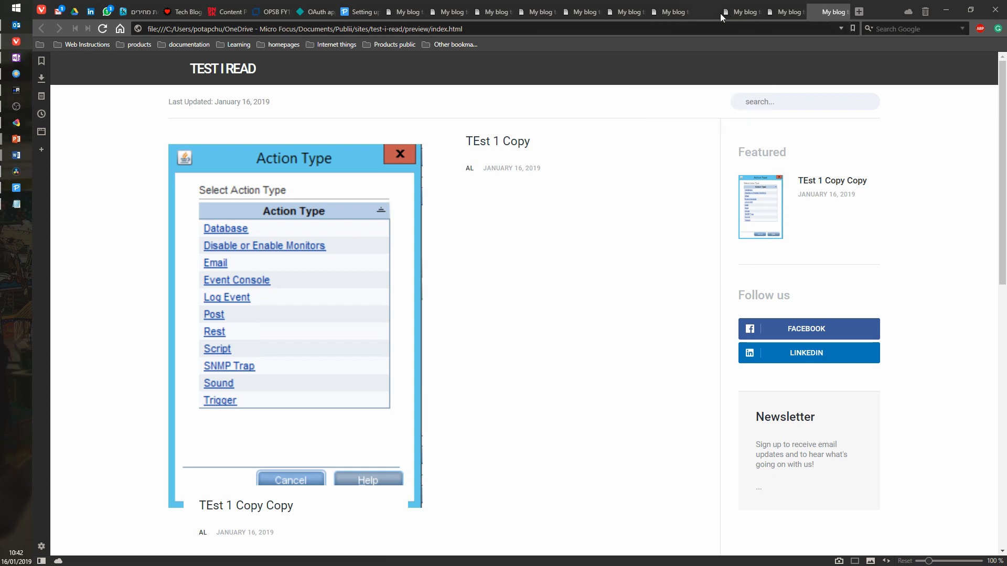
pyautogui.click(435, 11)
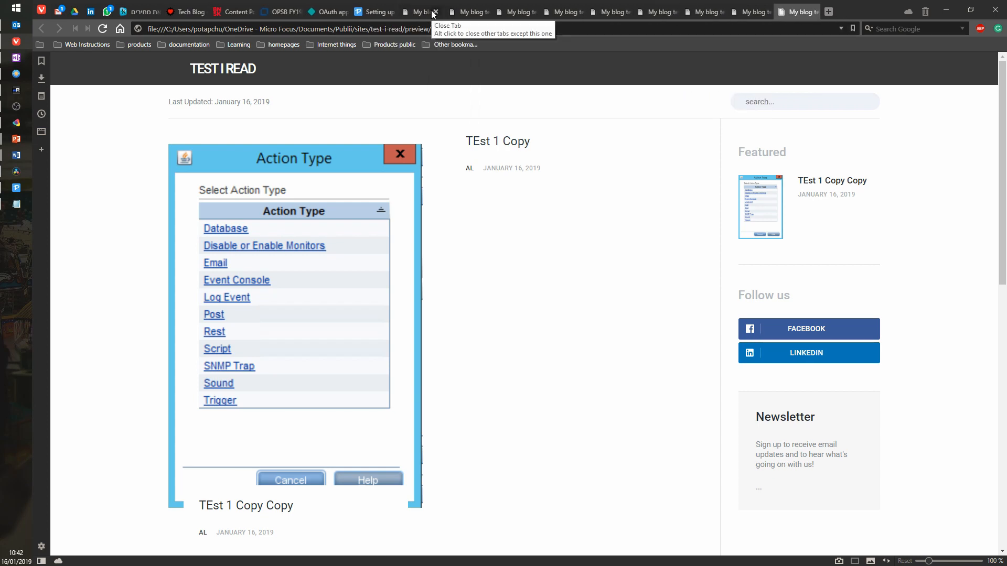
pyautogui.keyDown('alt'); pyautogui.click(437, 12); pyautogui.keyUp('alt')
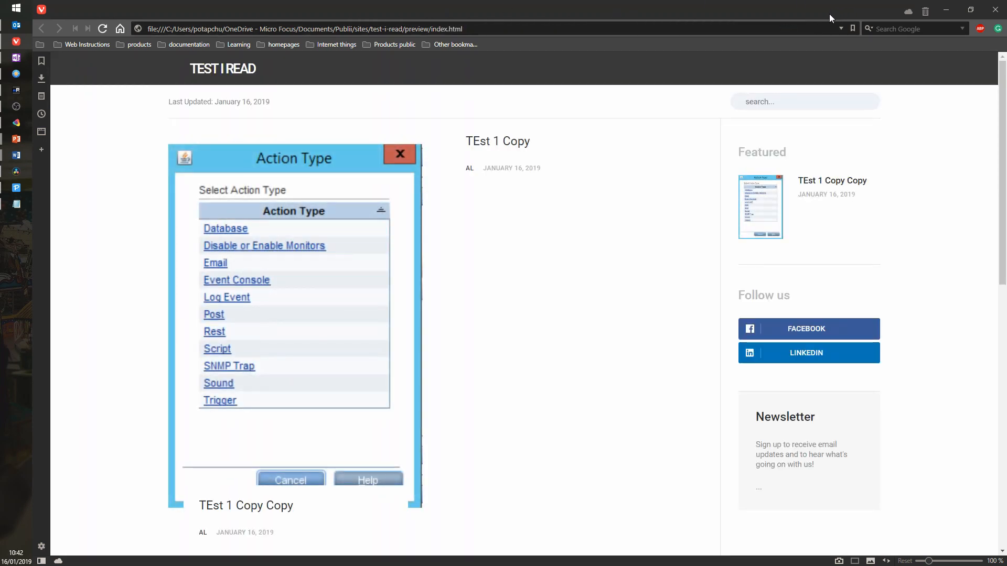
# Minimize, restore and re-maximize the Vivaldi window
pyautogui.click(21, 43)
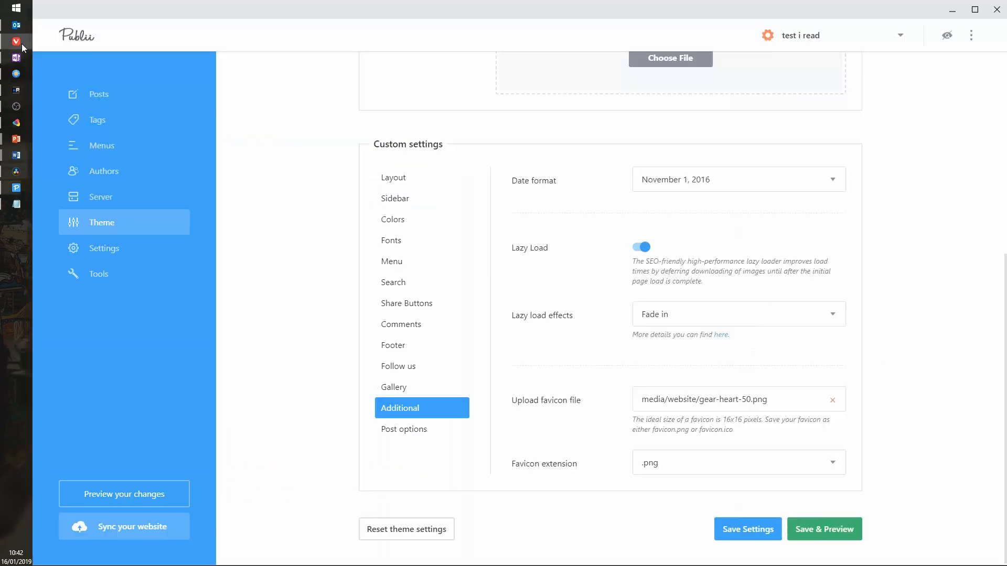
pyautogui.click(21, 43)
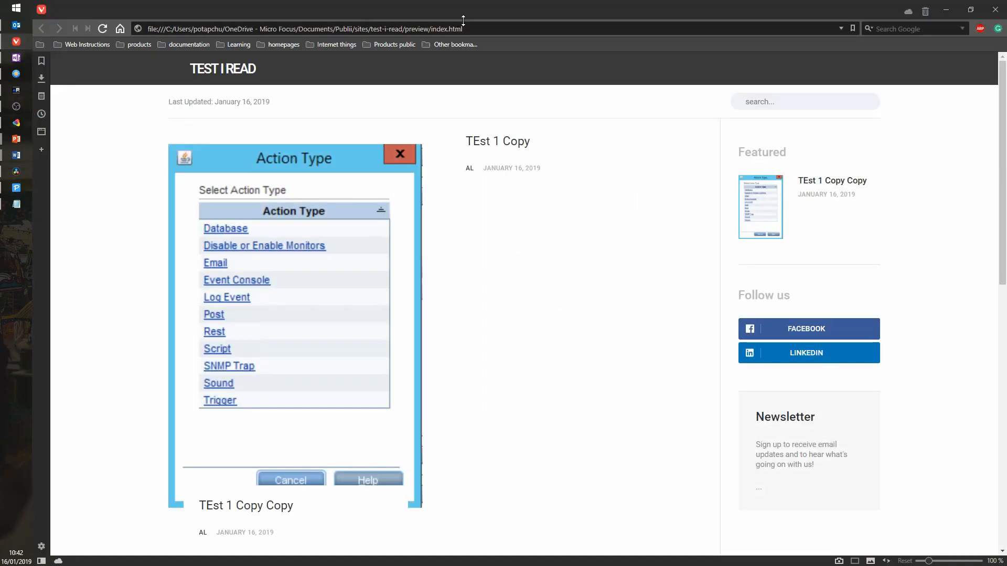
pyautogui.doubleClick(476, 8)
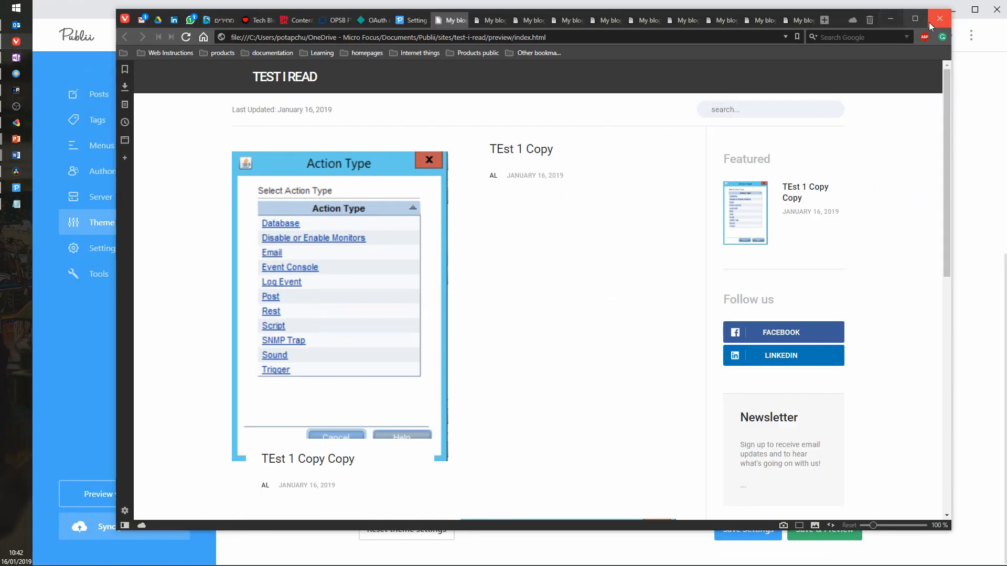
pyautogui.doubleClick(930, 22)
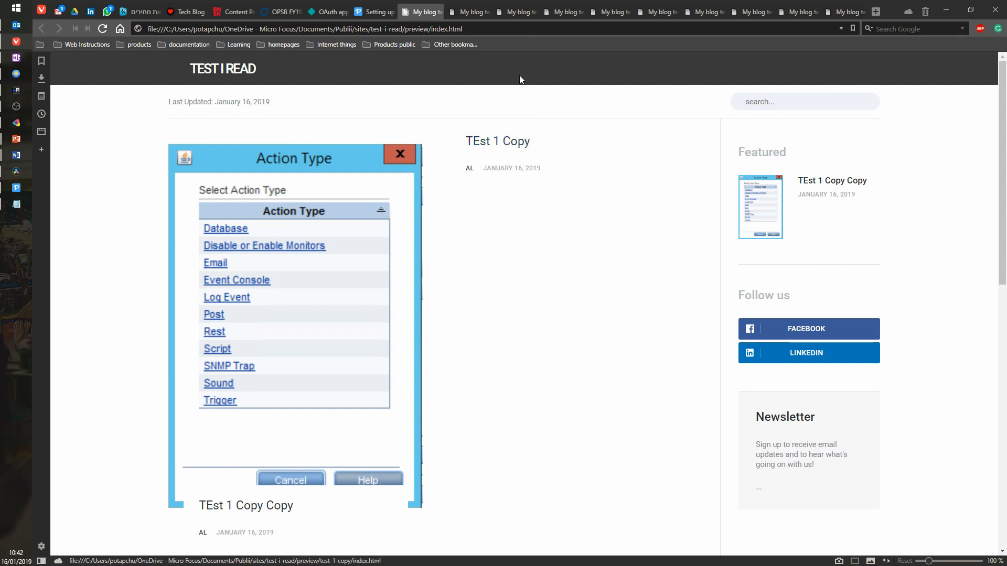
# Flip through the blog preview tabs, scrolling the pages
pyautogui.click(486, 12)
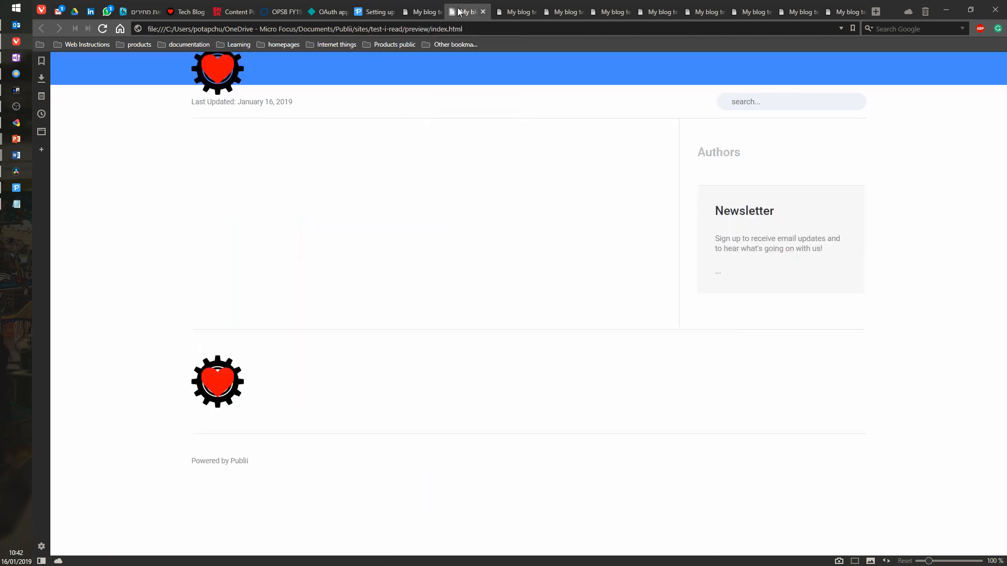
pyautogui.click(504, 12)
pyautogui.click(548, 12)
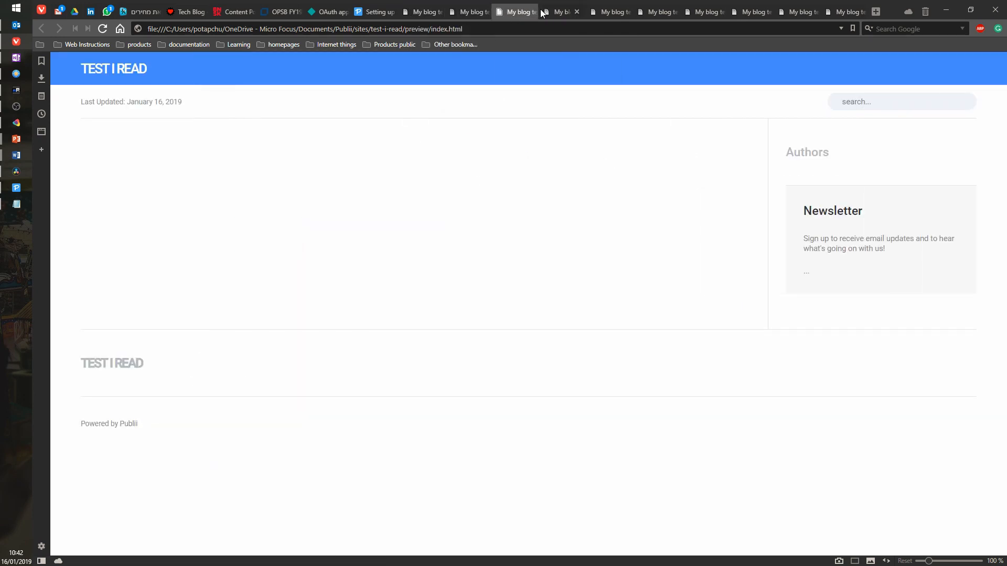
pyautogui.click(595, 12)
pyautogui.click(644, 12)
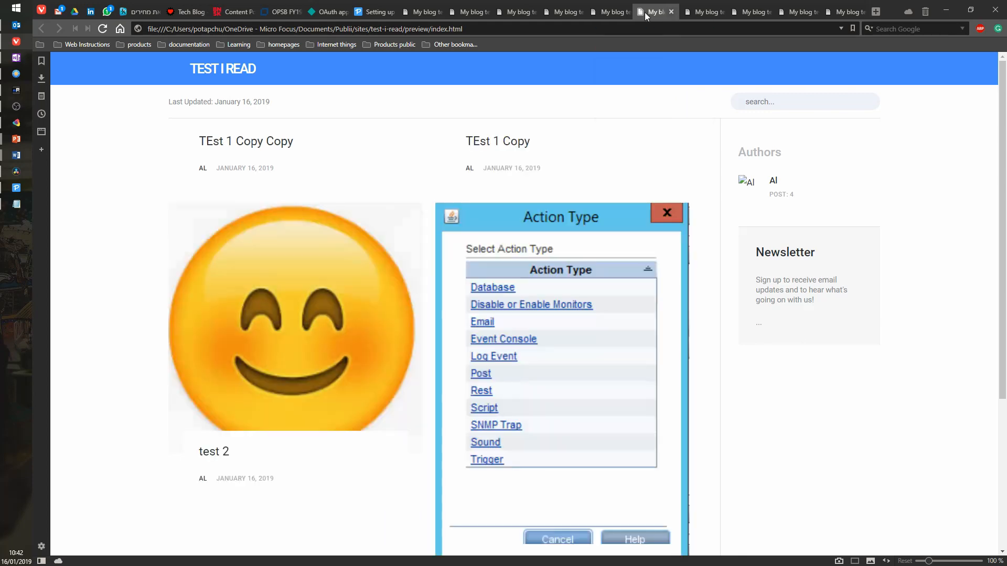
pyautogui.scroll(-4, 490, 309)
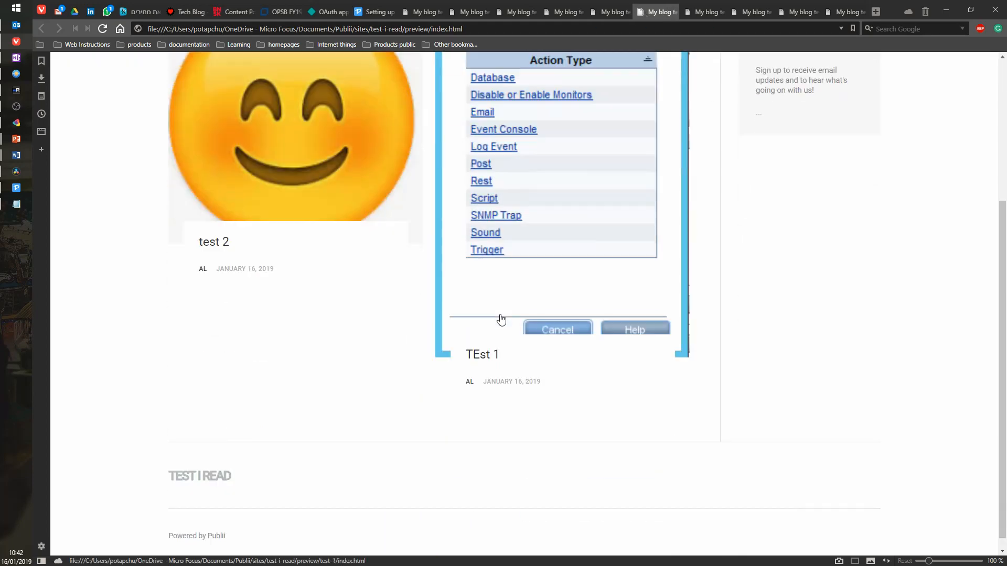
pyautogui.scroll(3, 551, 236)
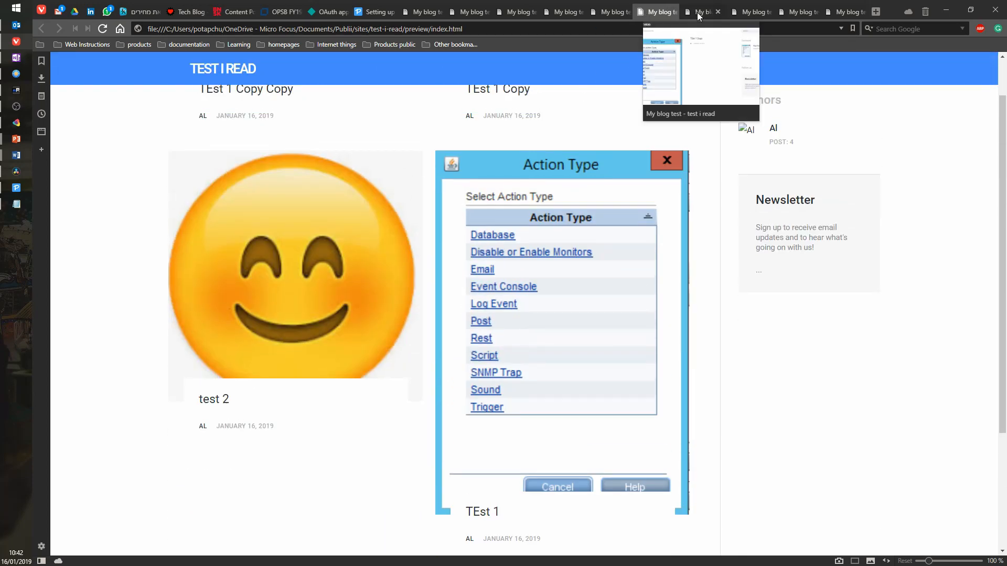
pyautogui.click(698, 14)
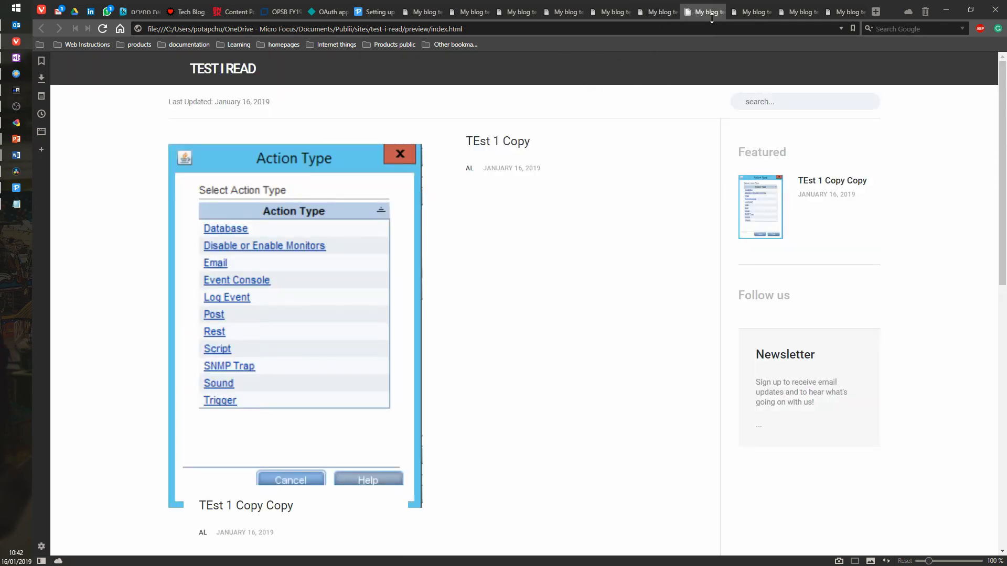
pyautogui.click(748, 12)
pyautogui.scroll(5, 562, 198)
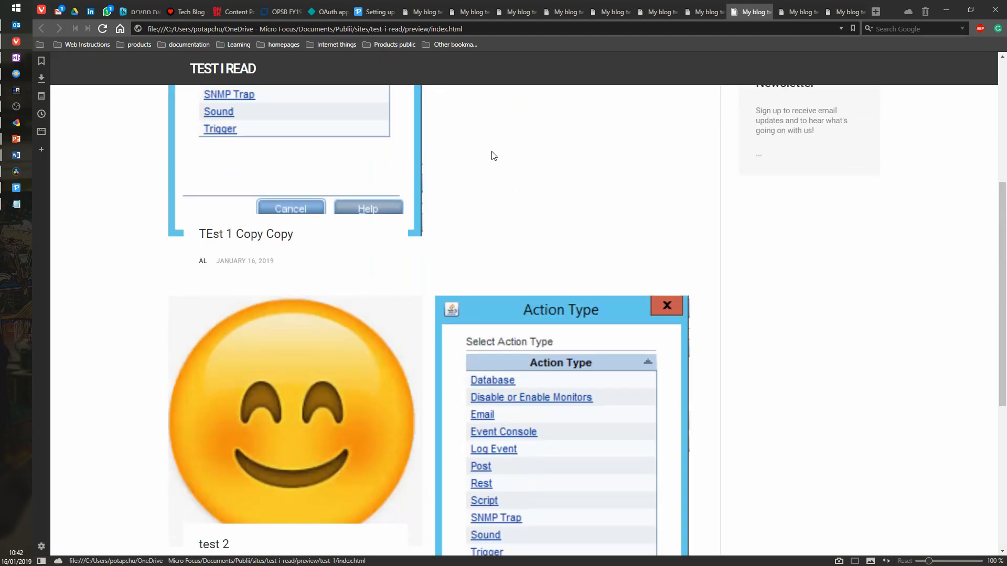
# Compare the remaining preview tabs, then return to Publii's theme settings
pyautogui.hotkey('ctrl', 'Tab')
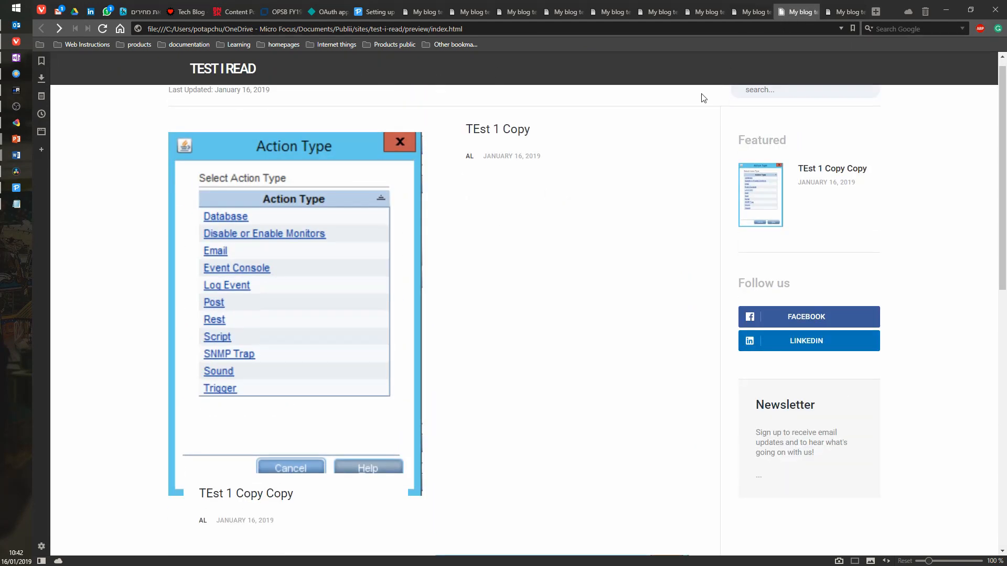
pyautogui.click(763, 13)
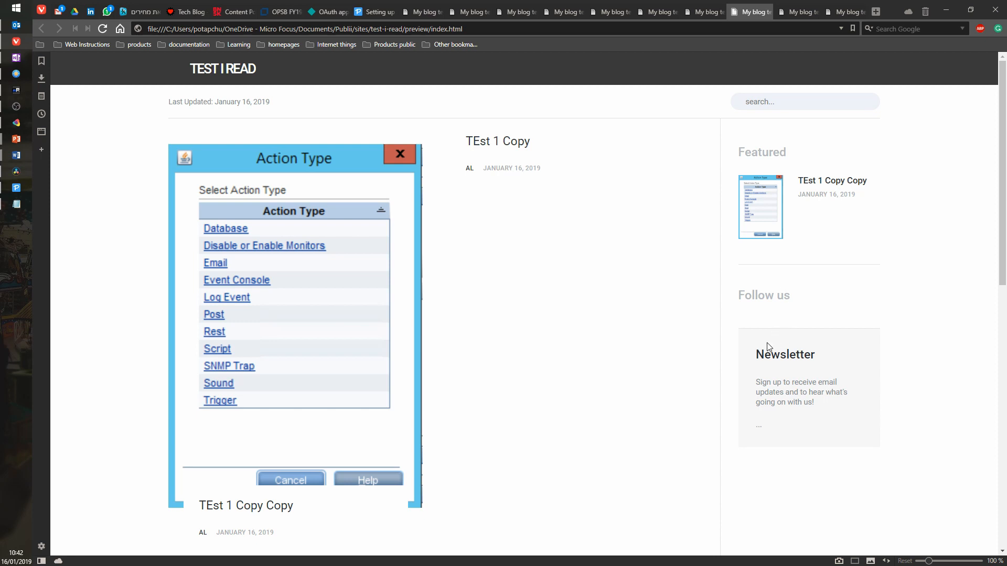
pyautogui.hotkey('ctrl', 'Tab')
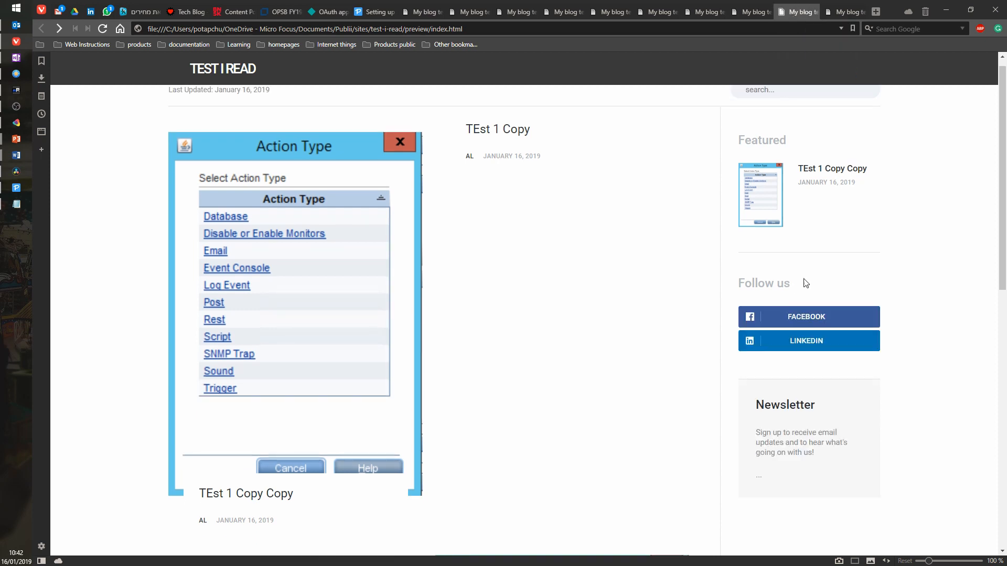
pyautogui.click(753, 11)
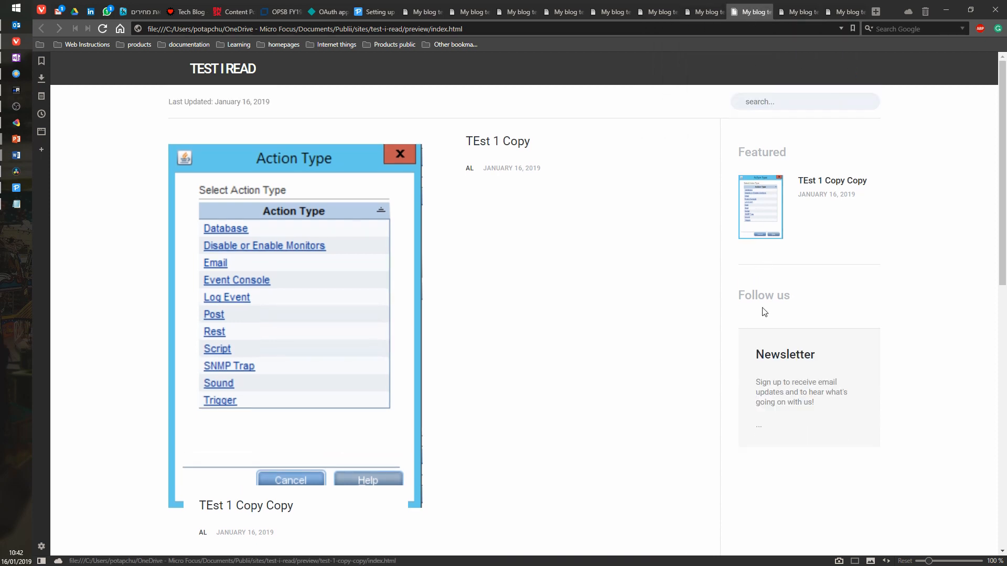
pyautogui.moveTo(791, 17)
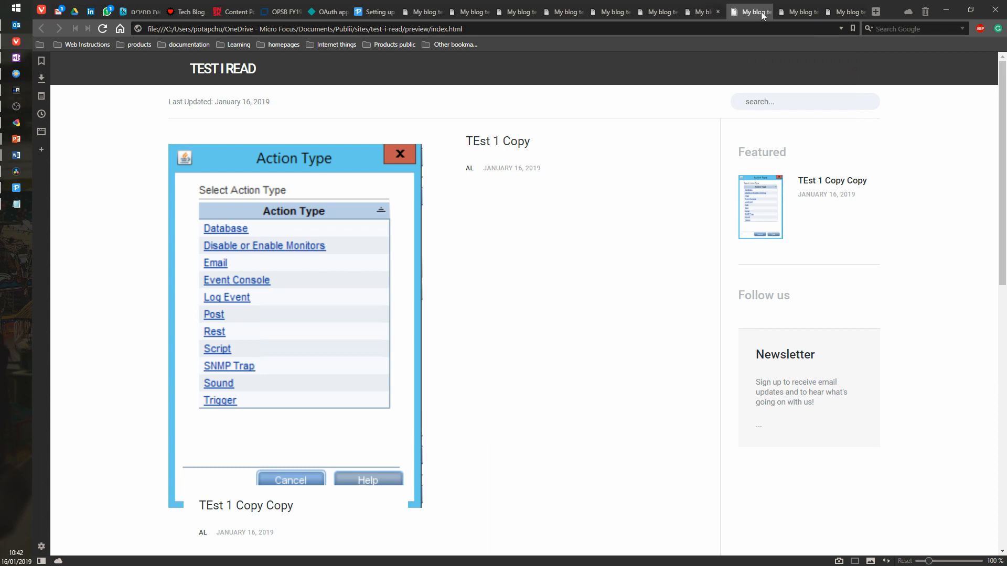
pyautogui.click(798, 13)
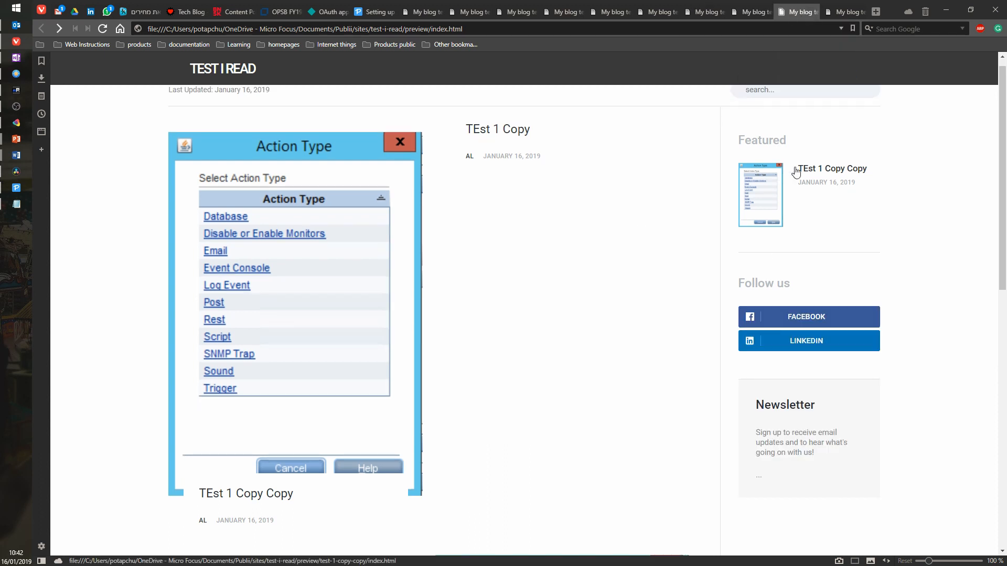
pyautogui.hotkey('ctrl', 'Tab')
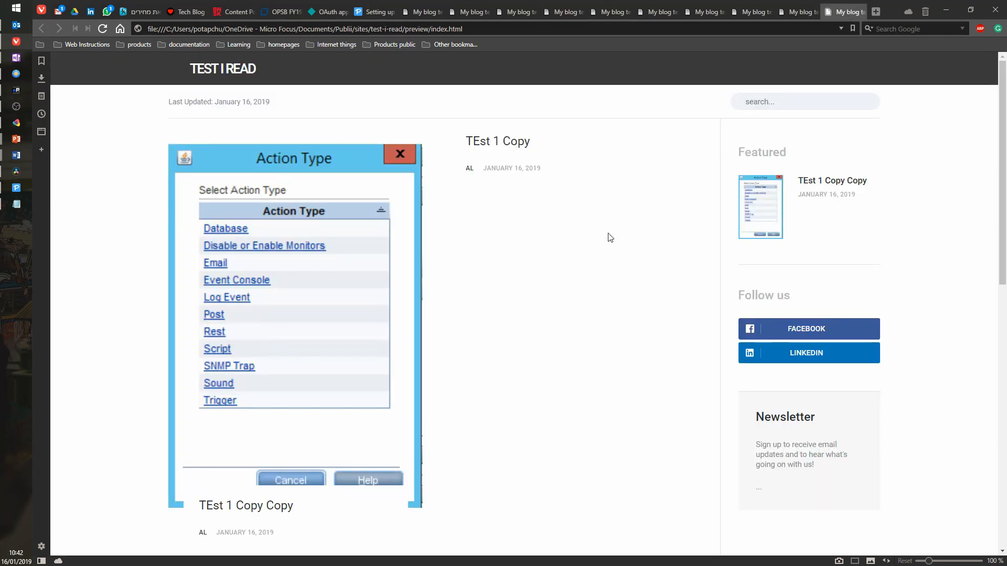
pyautogui.scroll(-10, 744, 331)
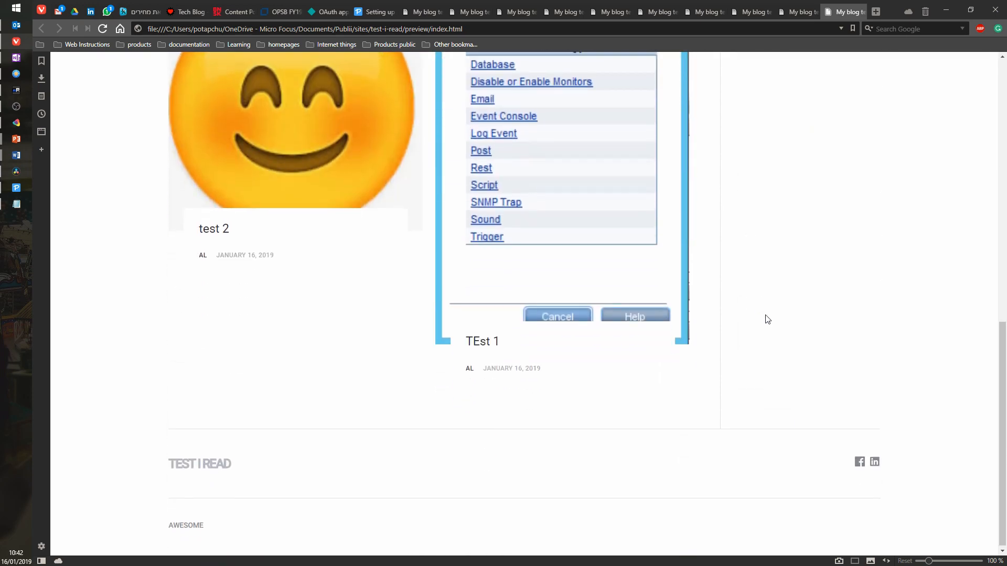
pyautogui.scroll(5, 767, 319)
pyautogui.click(16, 187)
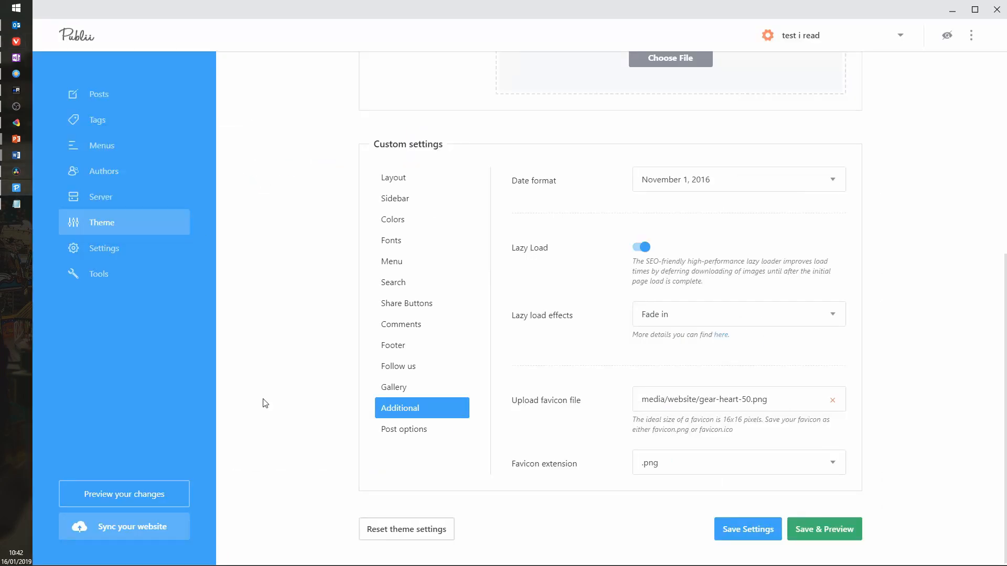
# Sync the test i read website to its server and open test.ireadhelpfiles.com in the browser
pyautogui.click(151, 536)
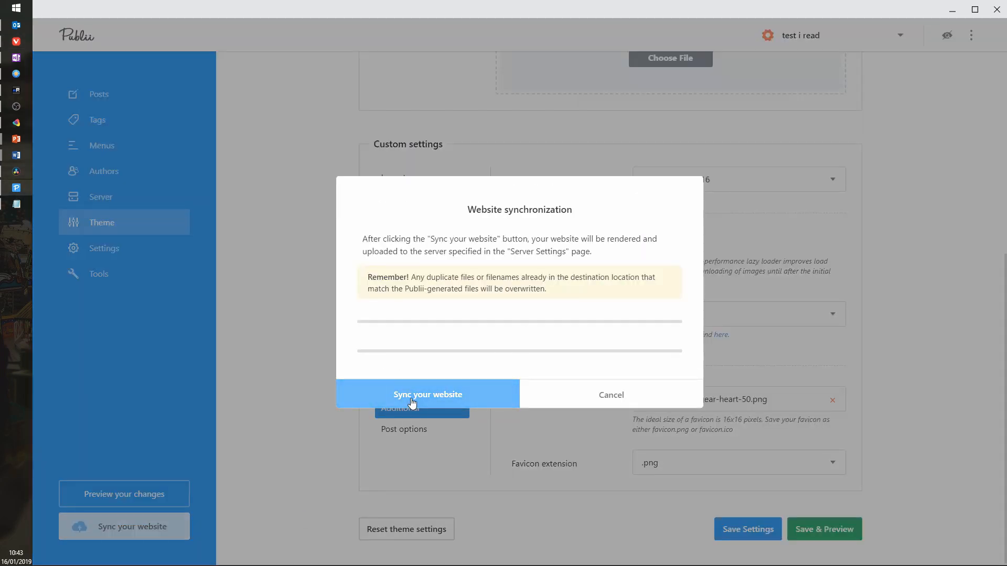
pyautogui.click(412, 401)
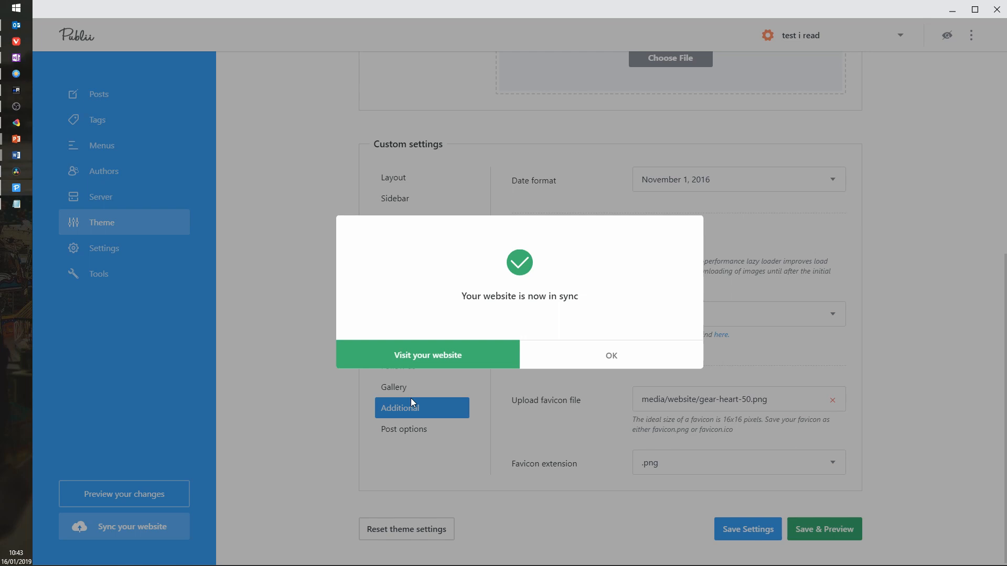
pyautogui.click(471, 347)
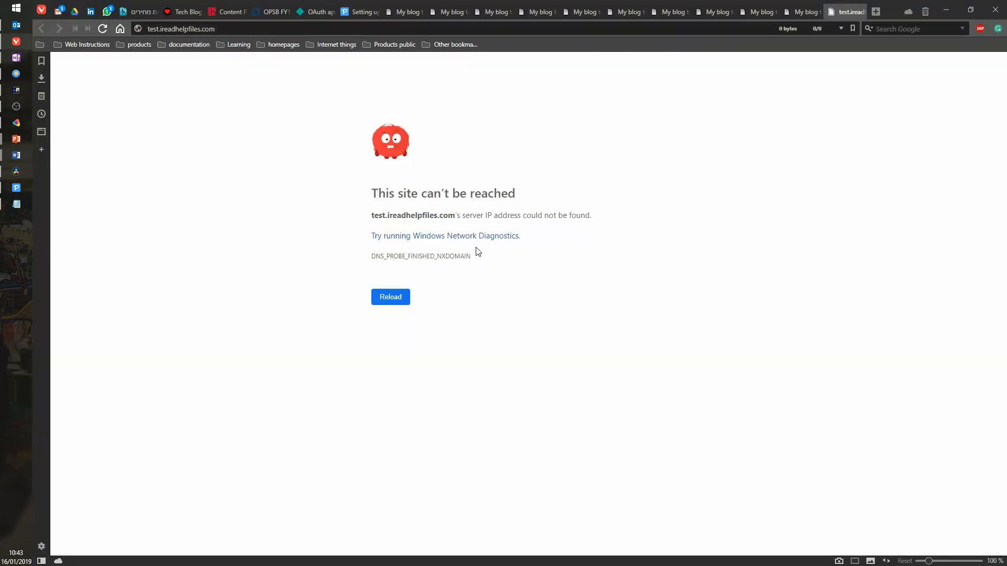
# Load the existing ireadhelpfiles.com blog in a new Vivaldi tab for comparison, then return to Publii
pyautogui.click(255, 30)
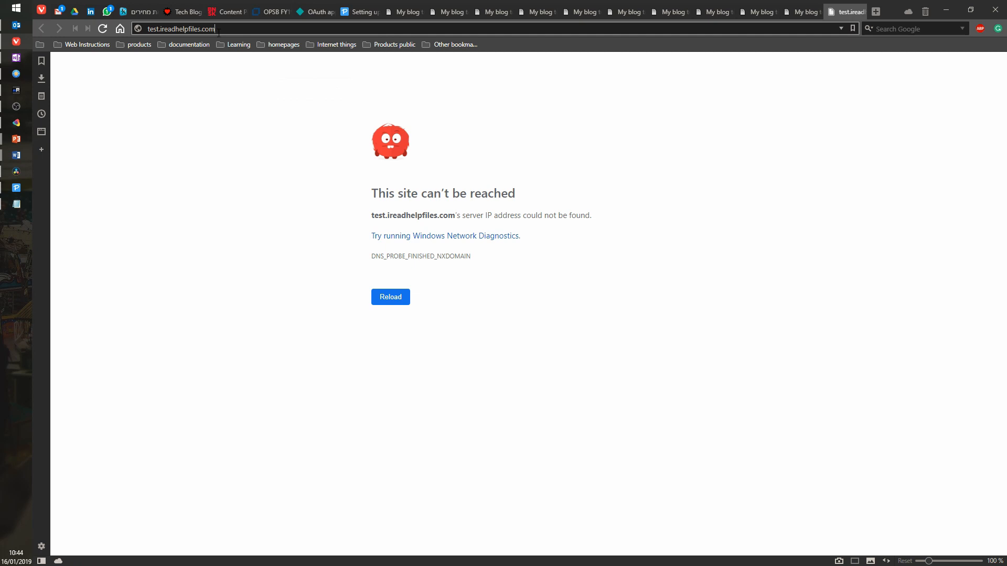
pyautogui.click(144, 25)
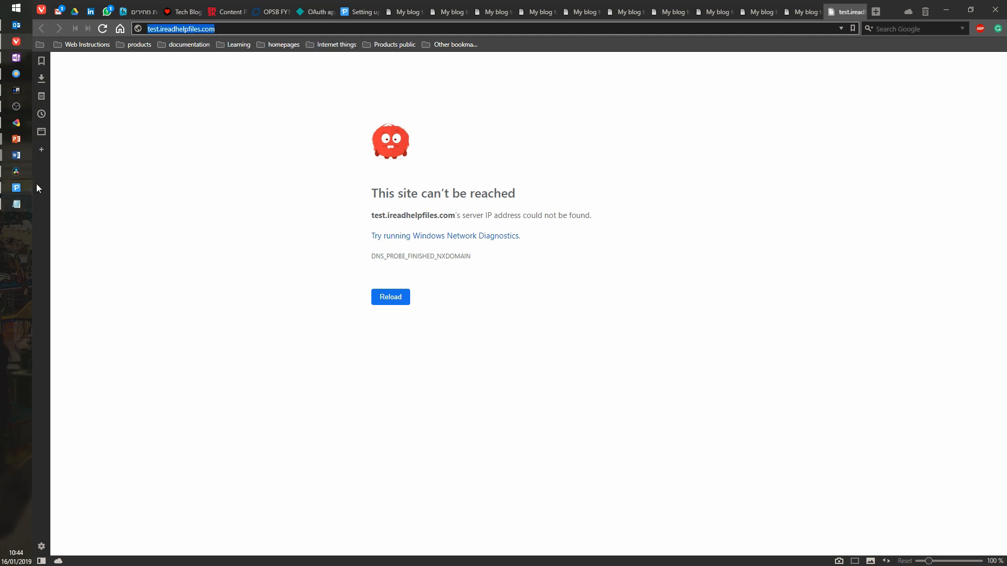
pyautogui.click(21, 187)
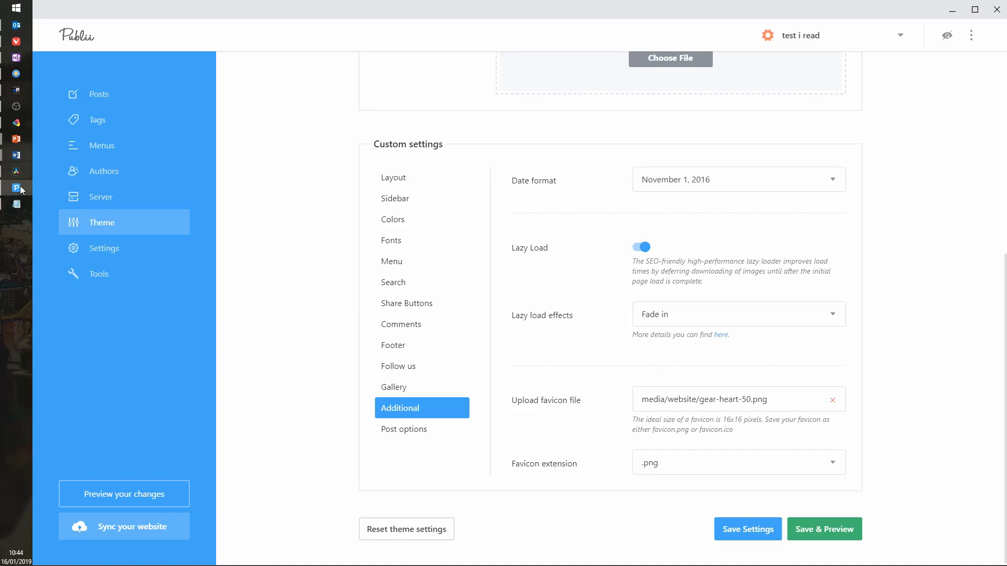
pyautogui.click(21, 188)
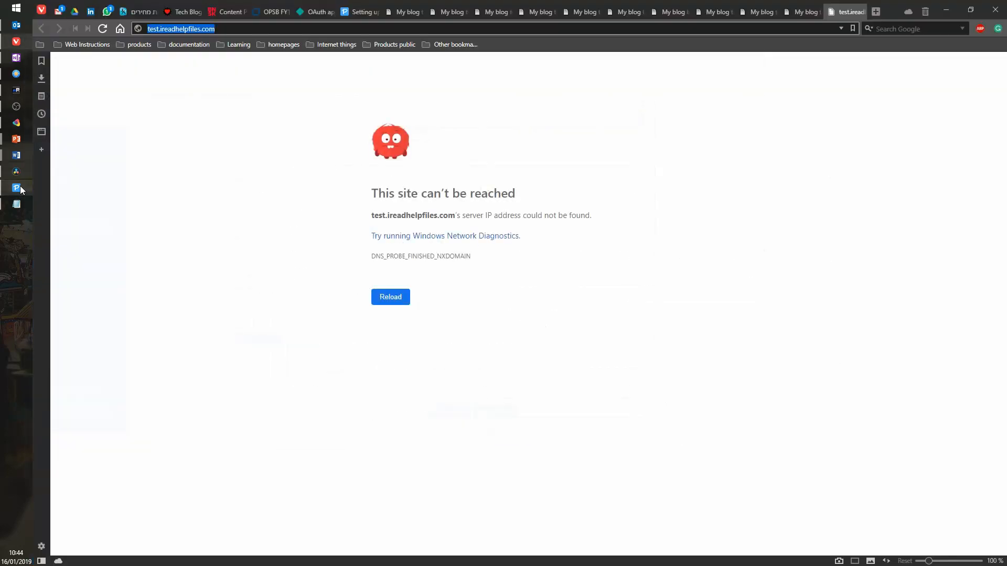
pyautogui.click(886, 14)
pyautogui.write('ire')
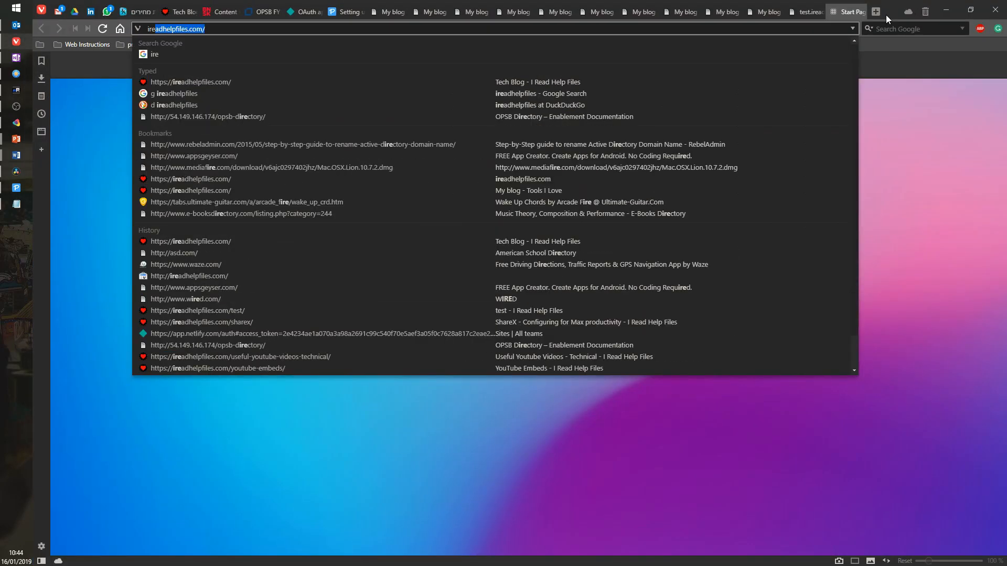
pyautogui.press('Return')
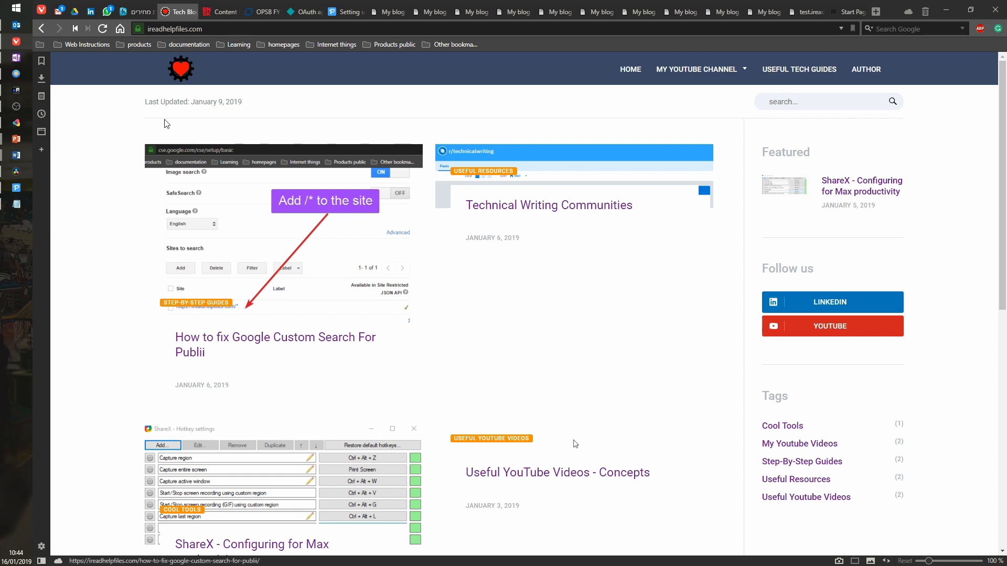
pyautogui.scroll(-8, 608, 268)
pyautogui.scroll(8, 598, 263)
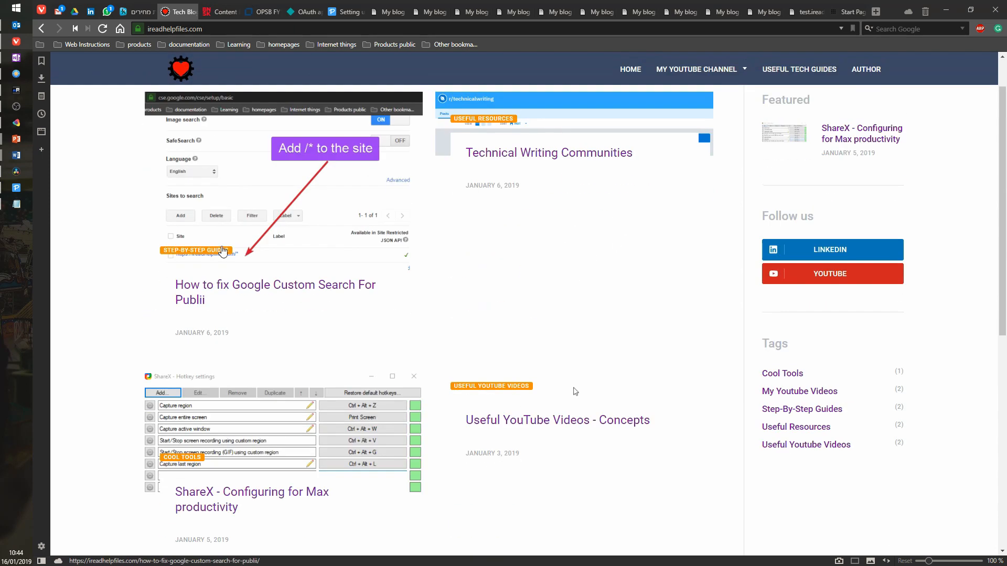
pyautogui.click(21, 190)
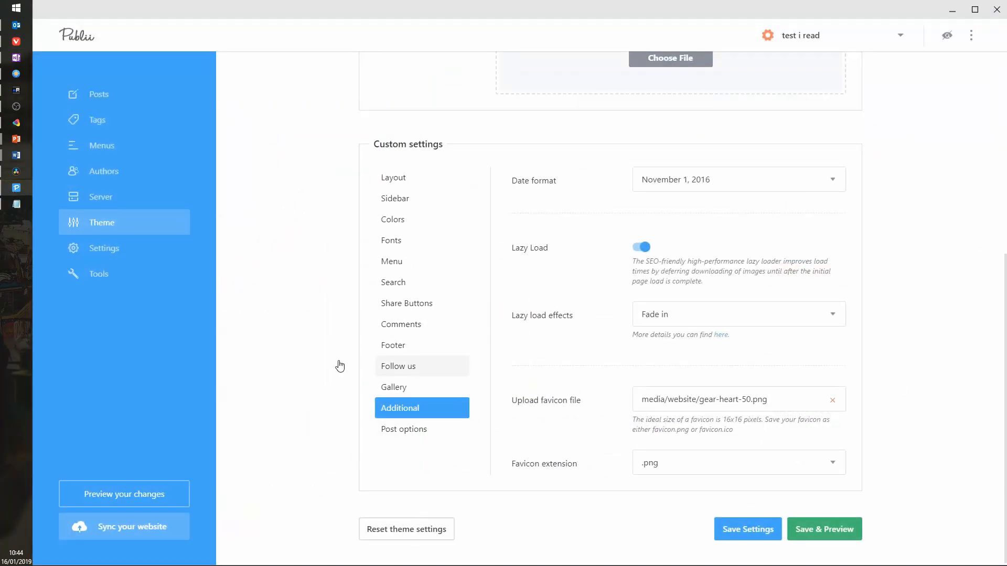
# Set Display author name to Disabled in the theme's Post options
pyautogui.click(404, 429)
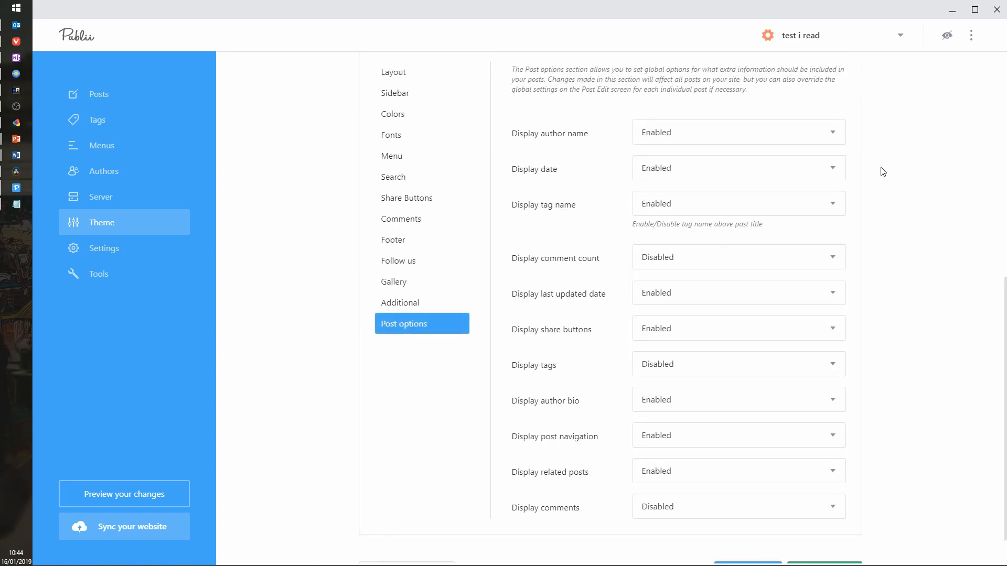
pyautogui.scroll(3, 882, 173)
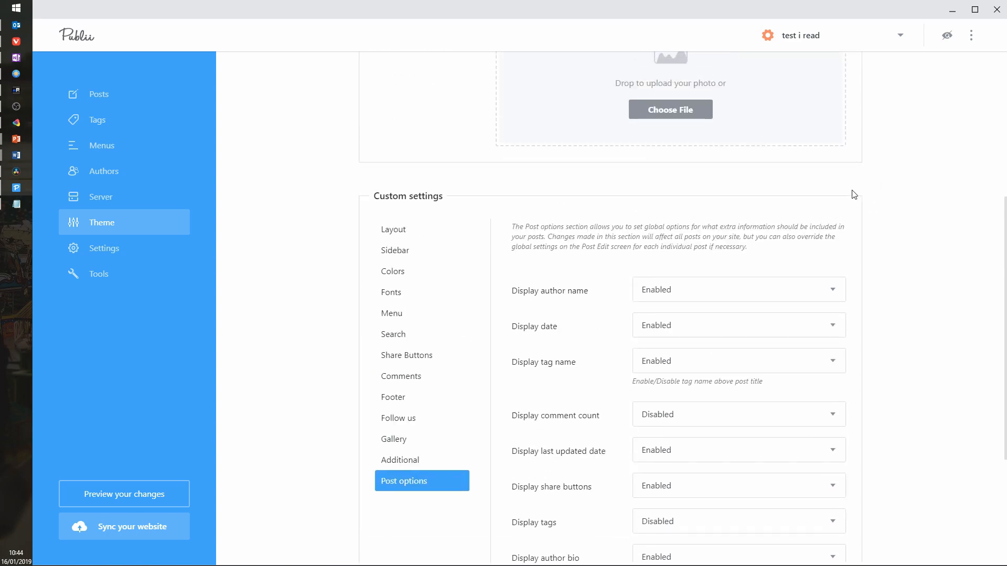
pyautogui.scroll(-2, 879, 194)
pyautogui.scroll(5, 887, 205)
pyautogui.scroll(-5, 890, 213)
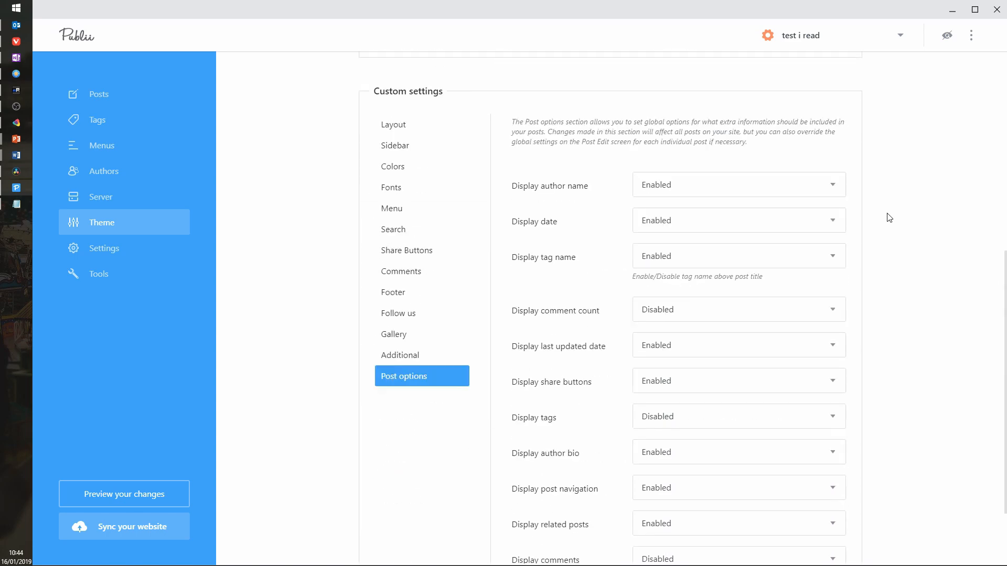
pyautogui.scroll(4, 901, 218)
pyautogui.scroll(-5, 891, 225)
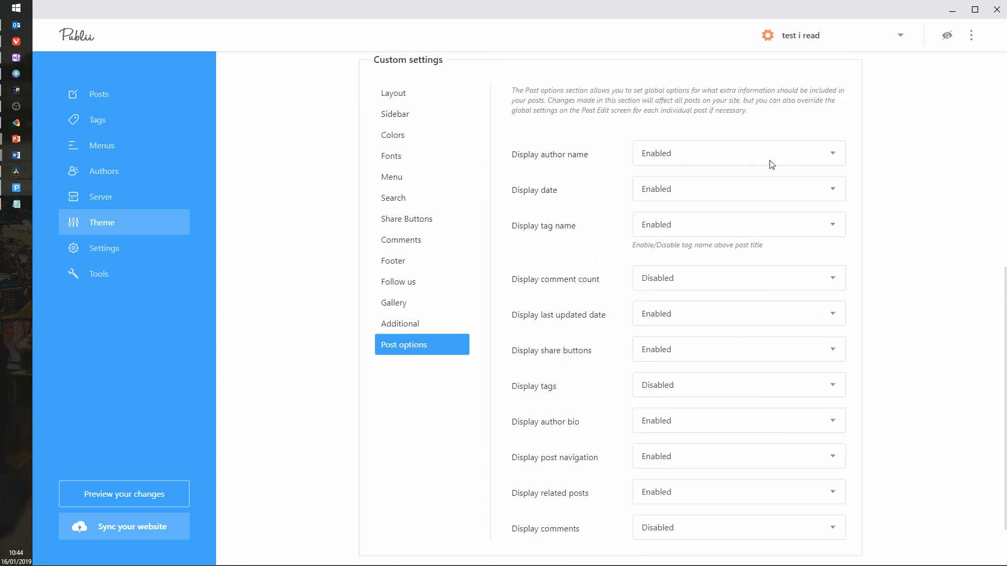
pyautogui.click(837, 158)
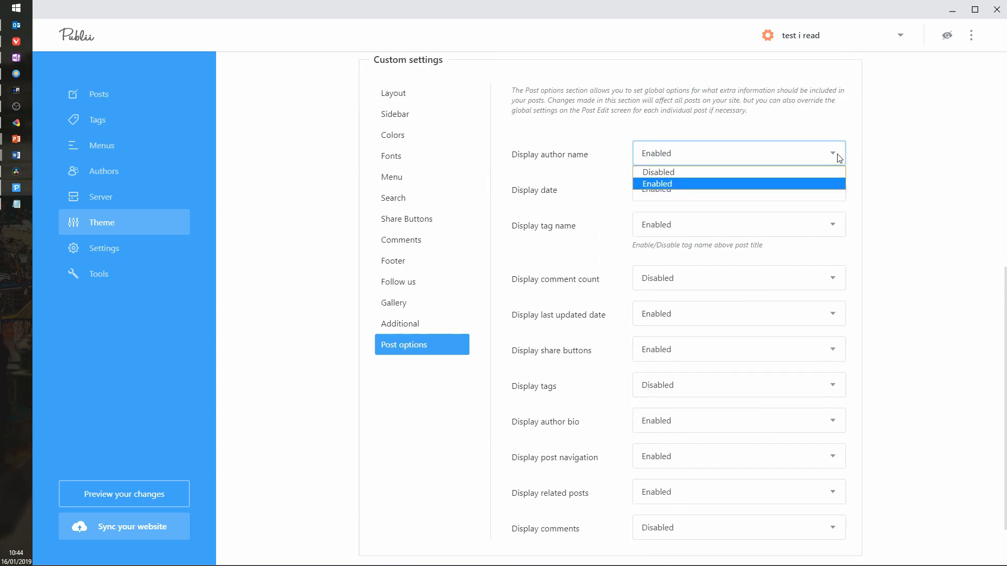
pyautogui.click(676, 173)
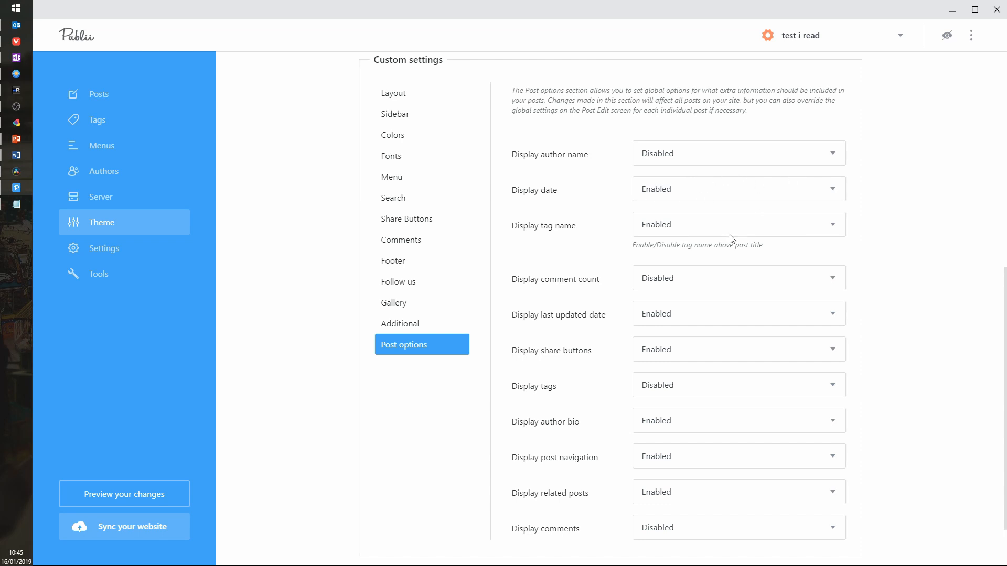
pyautogui.scroll(-2, 848, 227)
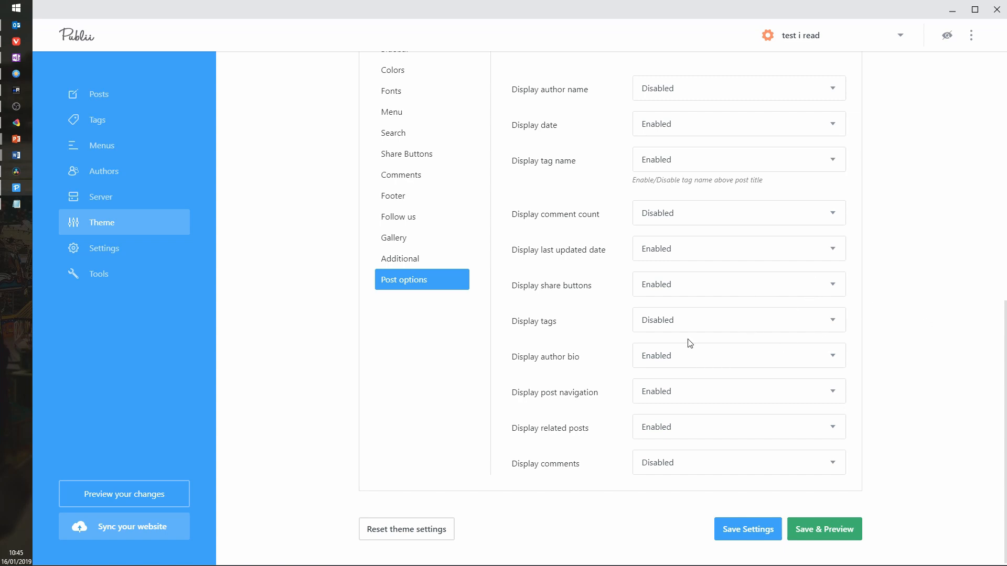
# Keep tags hidden and set Display author bio to Disabled
pyautogui.click(772, 320)
pyautogui.click(721, 351)
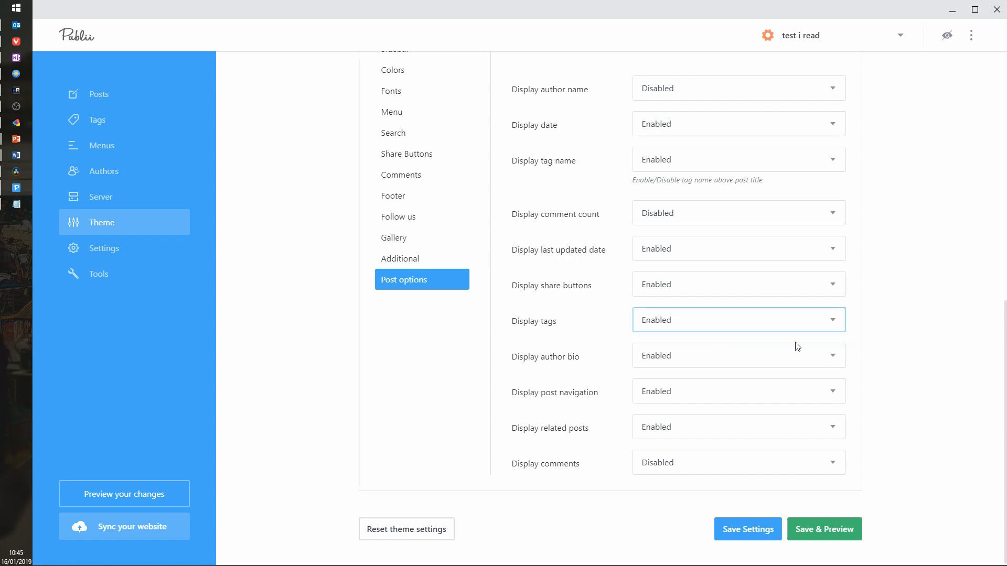
pyautogui.click(699, 322)
pyautogui.click(673, 337)
pyautogui.click(705, 360)
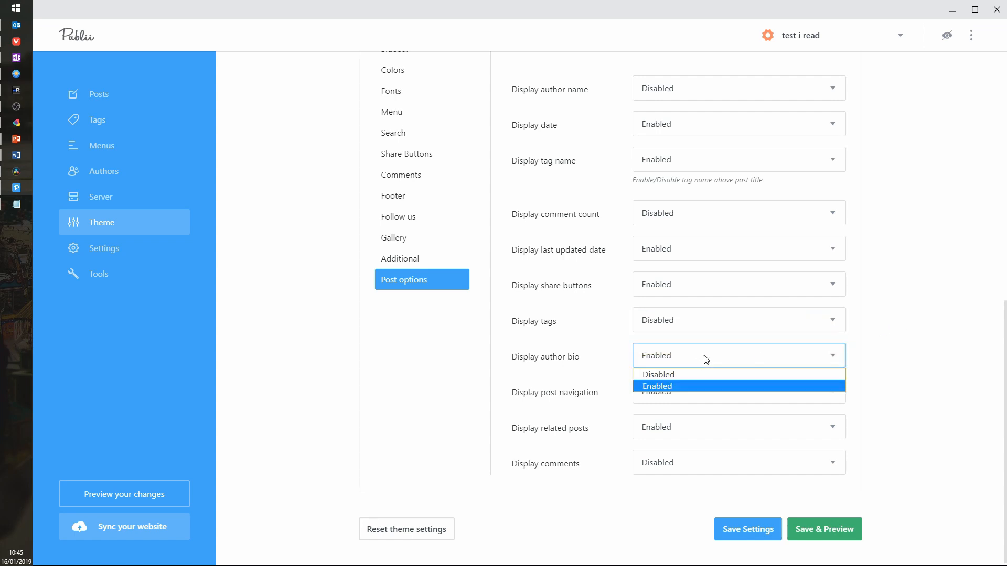
pyautogui.click(677, 374)
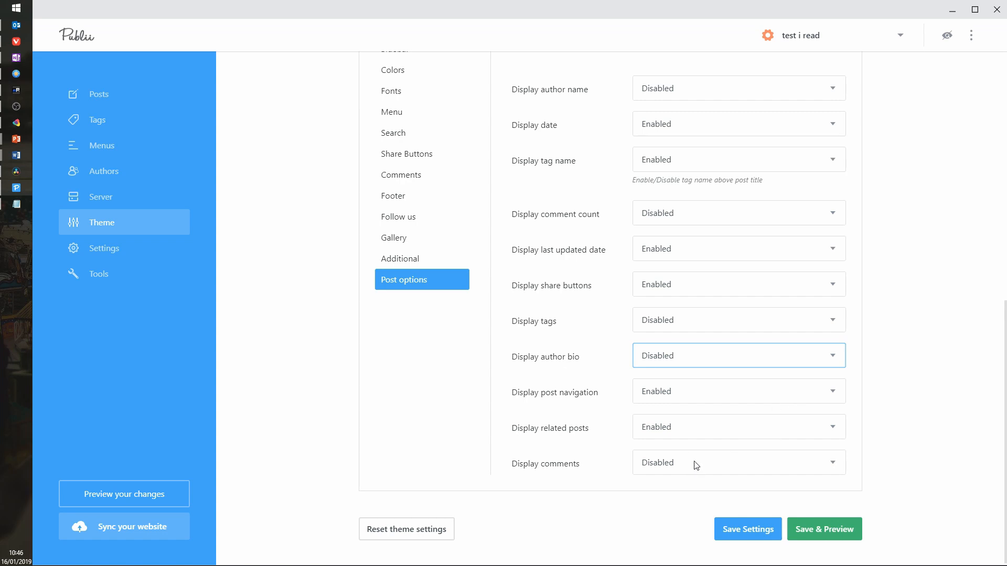
# Set Display comments to Enabled and save the theme settings
pyautogui.click(792, 458)
pyautogui.click(676, 493)
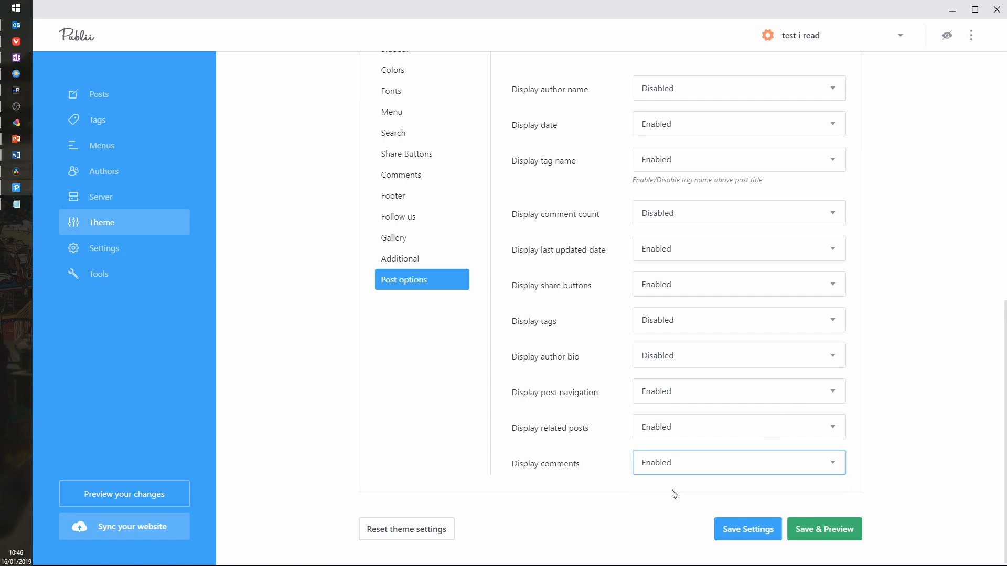
pyautogui.click(746, 532)
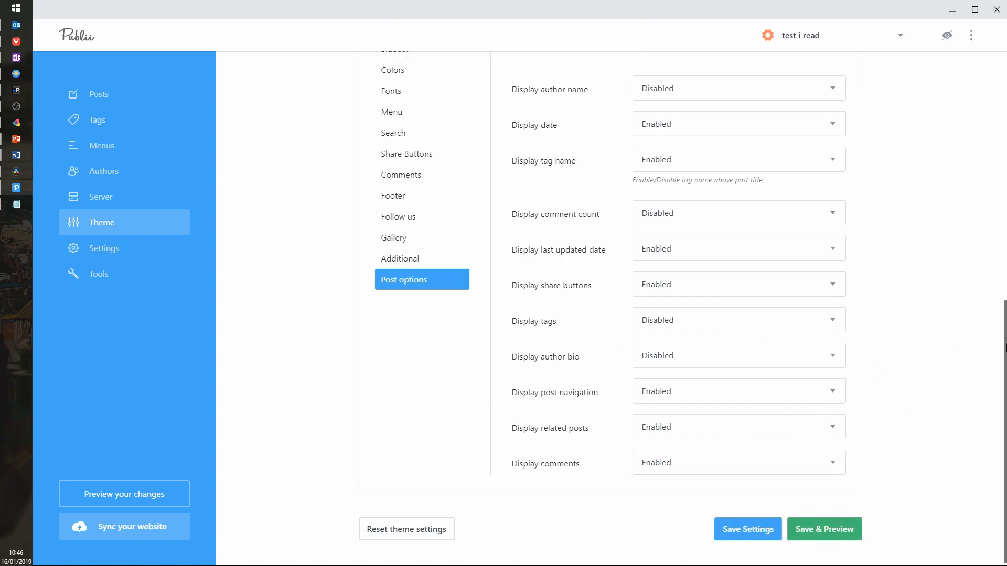
pyautogui.scroll(10, 883, 322)
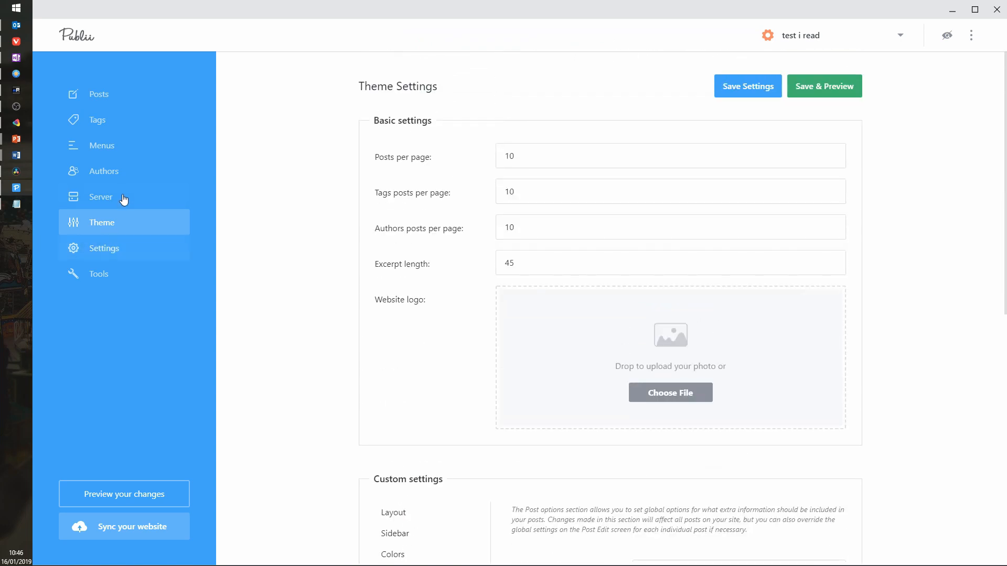
# Create a new menu named 'main menu' in the Menus section
pyautogui.click(110, 175)
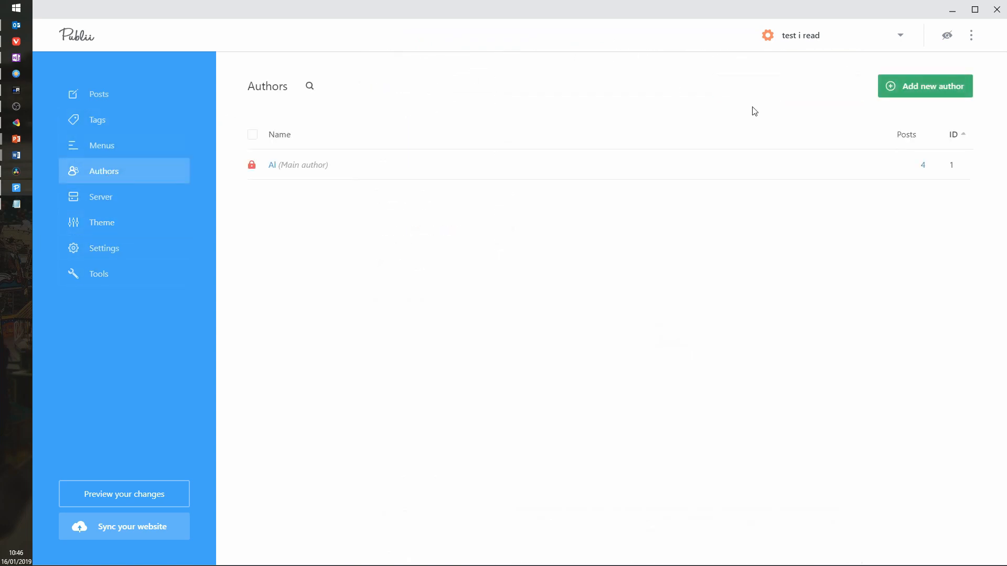
pyautogui.click(99, 151)
pyautogui.click(606, 389)
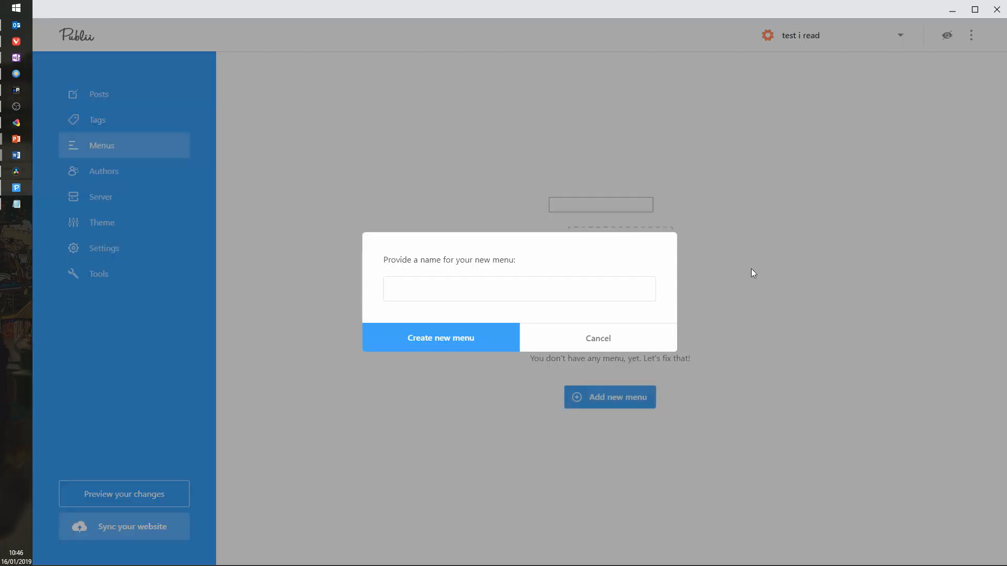
pyautogui.click(440, 294)
pyautogui.write('m')
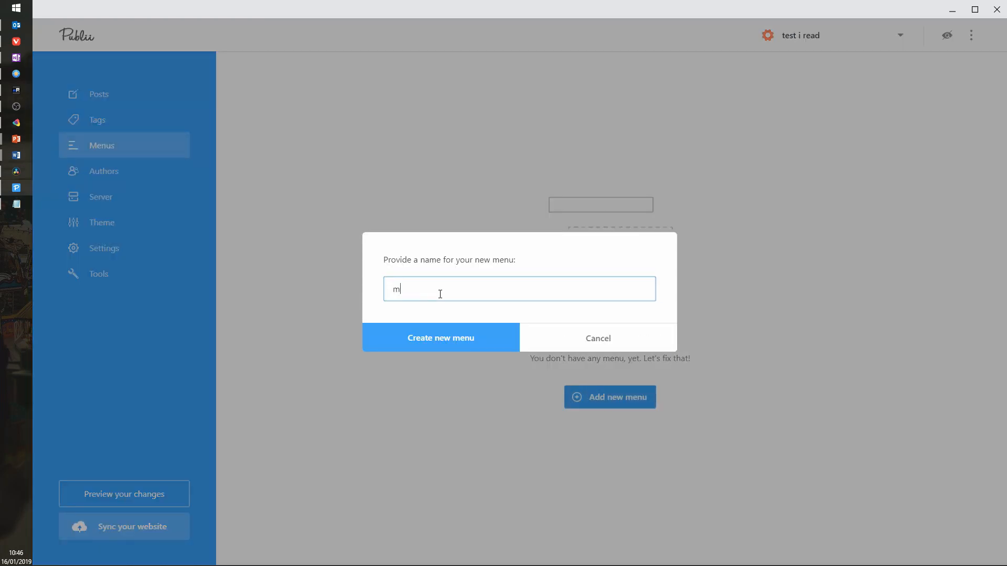
pyautogui.write('ain menu')
pyautogui.click(456, 340)
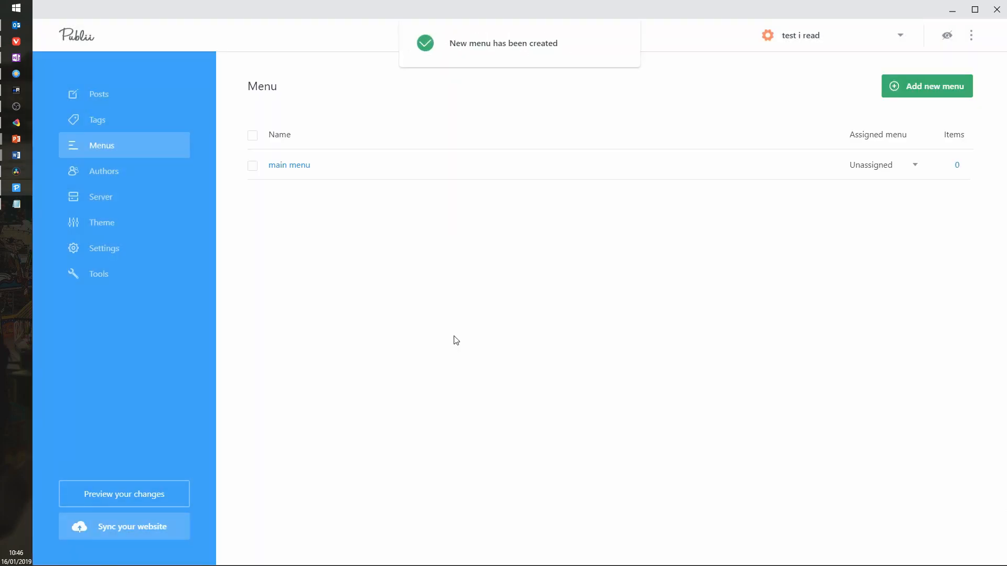
pyautogui.click(304, 171)
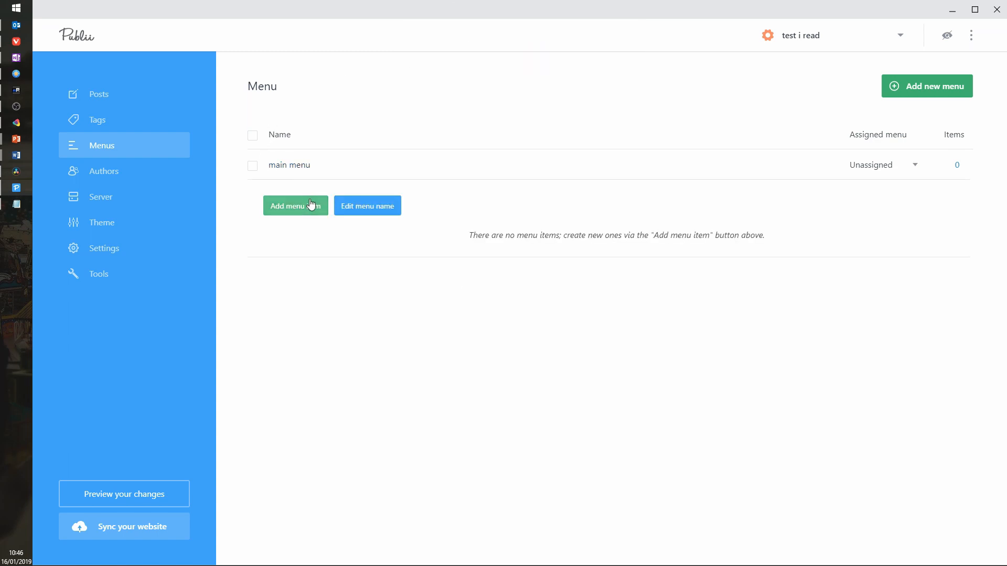
# Add a 'test' menu item as a post link to TEst 1 Copy Copy
pyautogui.click(302, 213)
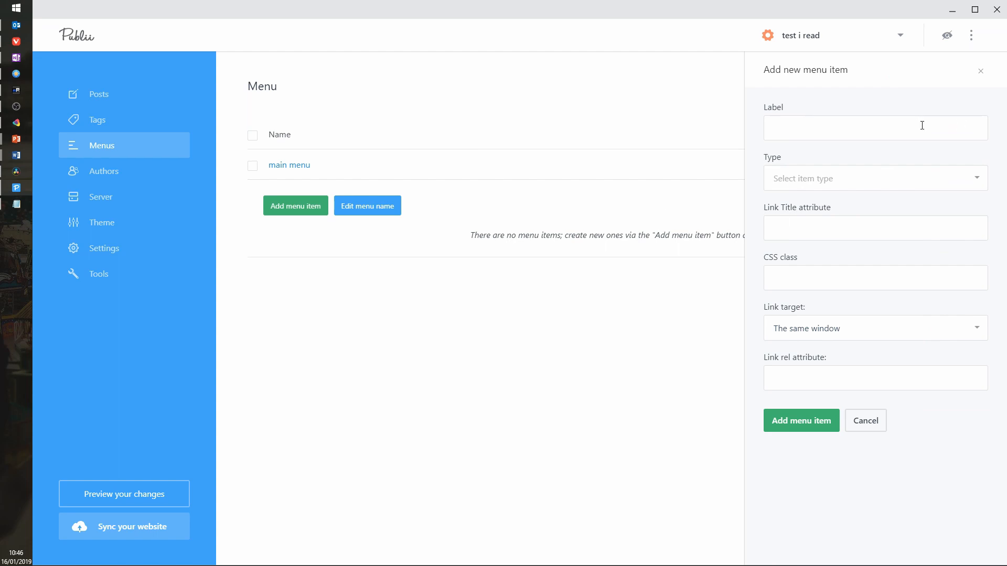
pyautogui.click(922, 126)
pyautogui.write('test')
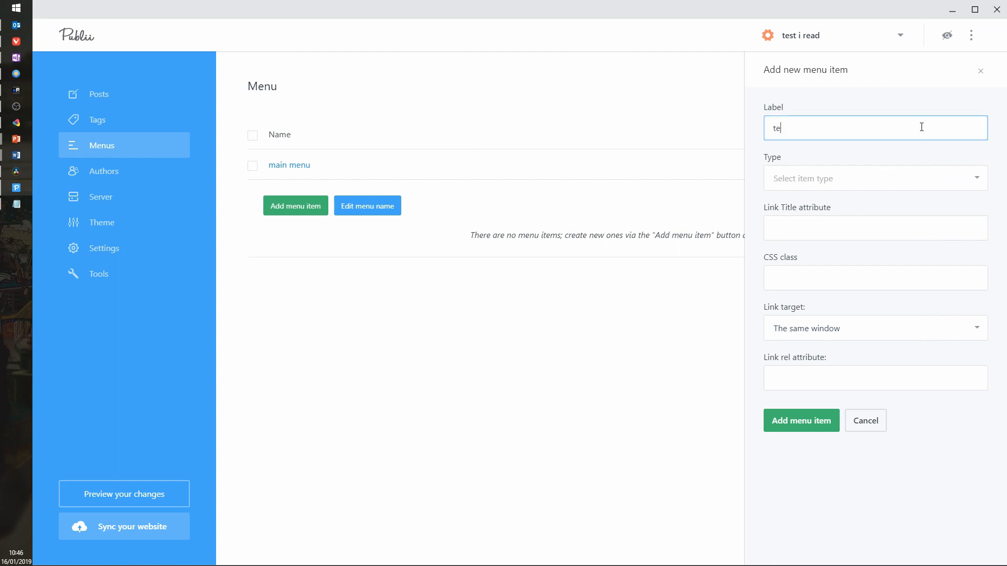
pyautogui.click(906, 178)
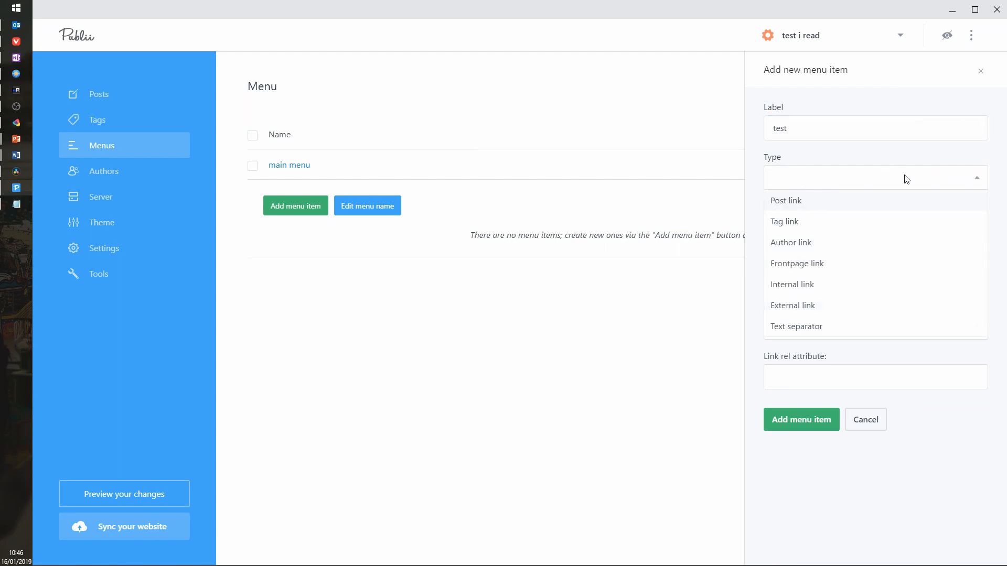
pyautogui.click(799, 203)
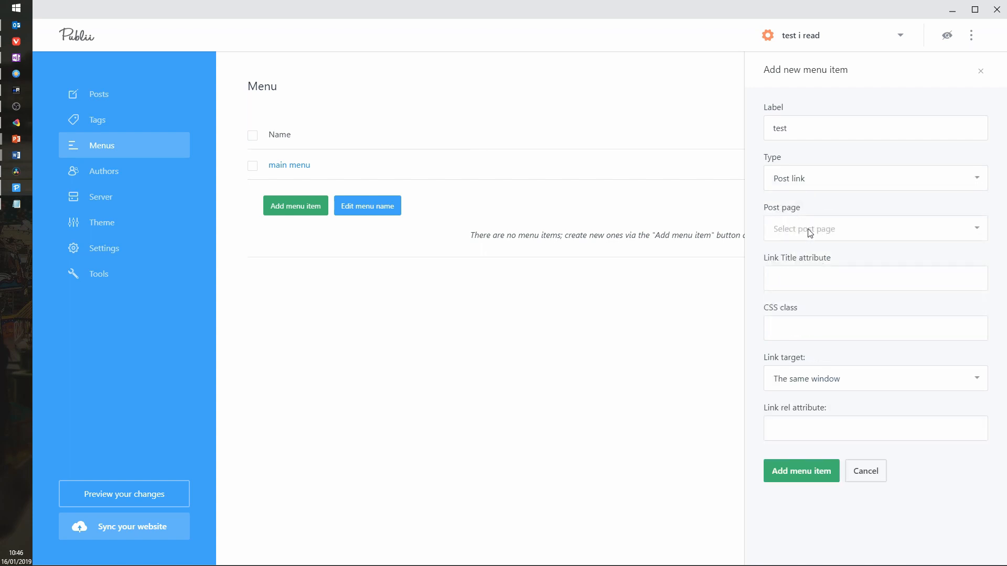
pyautogui.click(855, 234)
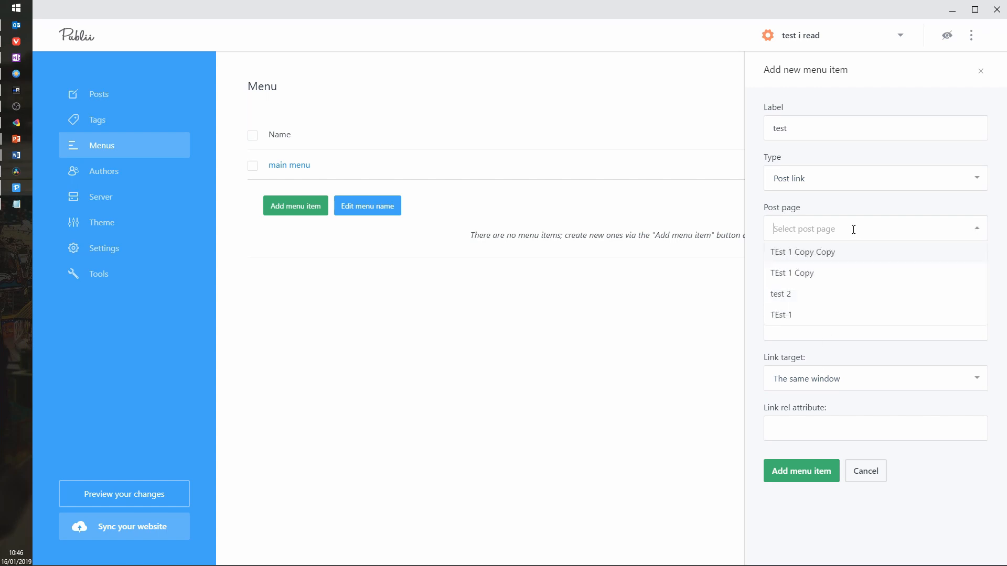
pyautogui.click(819, 254)
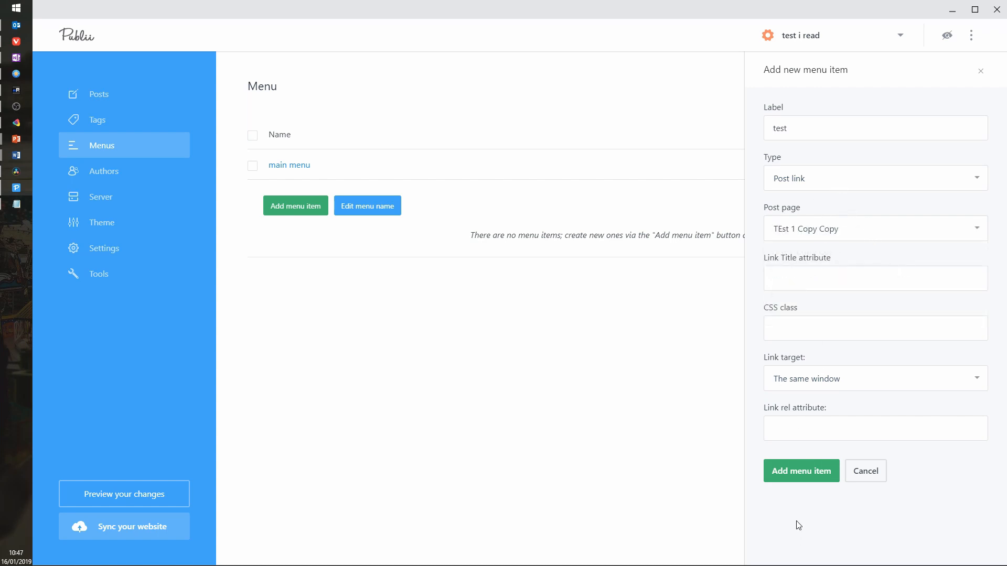
pyautogui.click(802, 474)
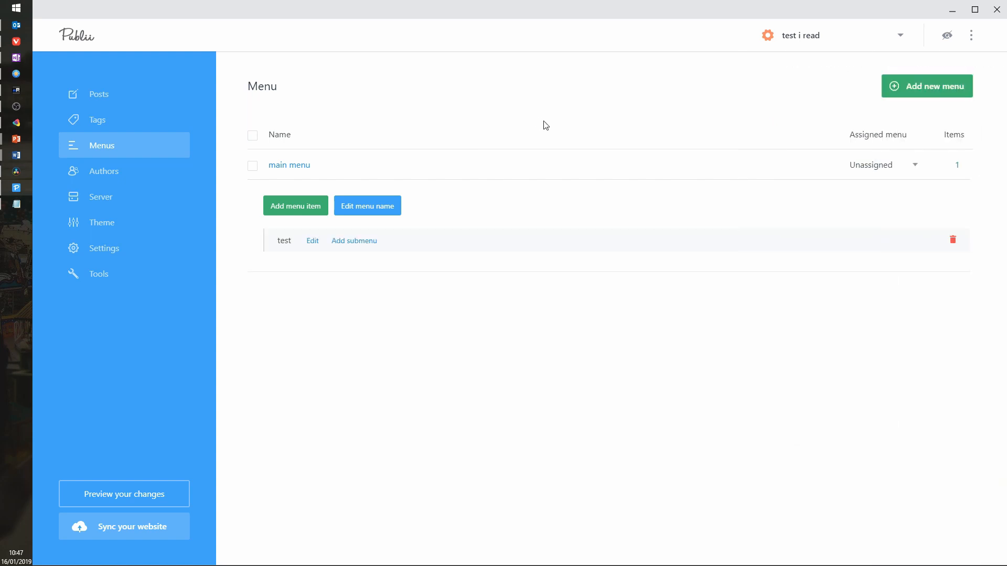
# Add a text separator menu item labelled 'sep1'
pyautogui.click(319, 210)
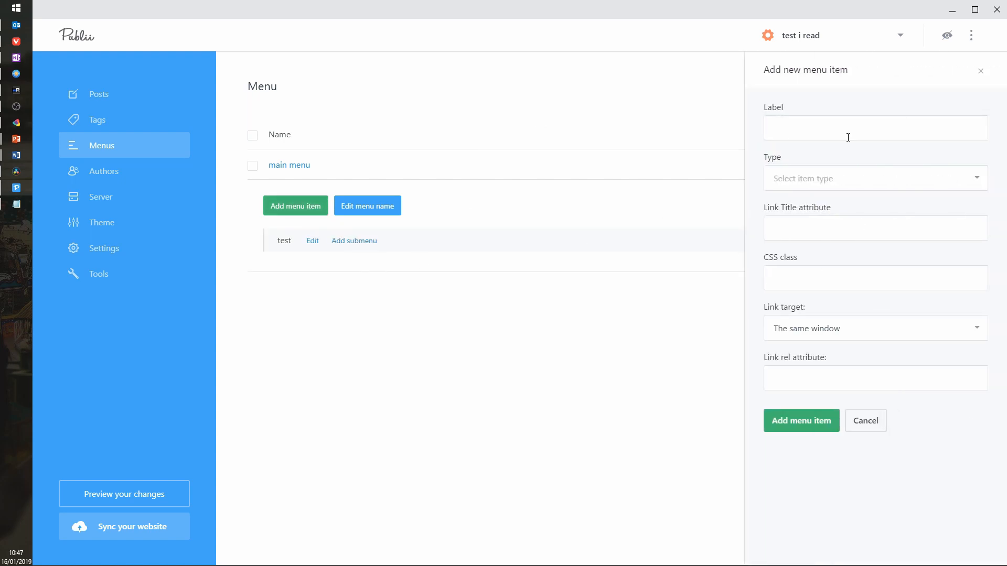
pyautogui.click(887, 123)
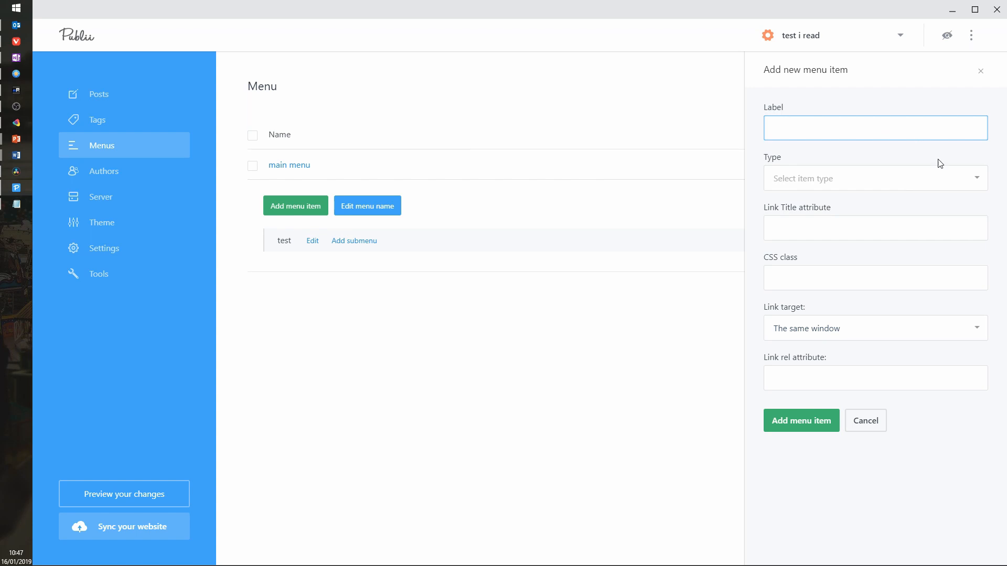
pyautogui.click(939, 173)
pyautogui.click(806, 326)
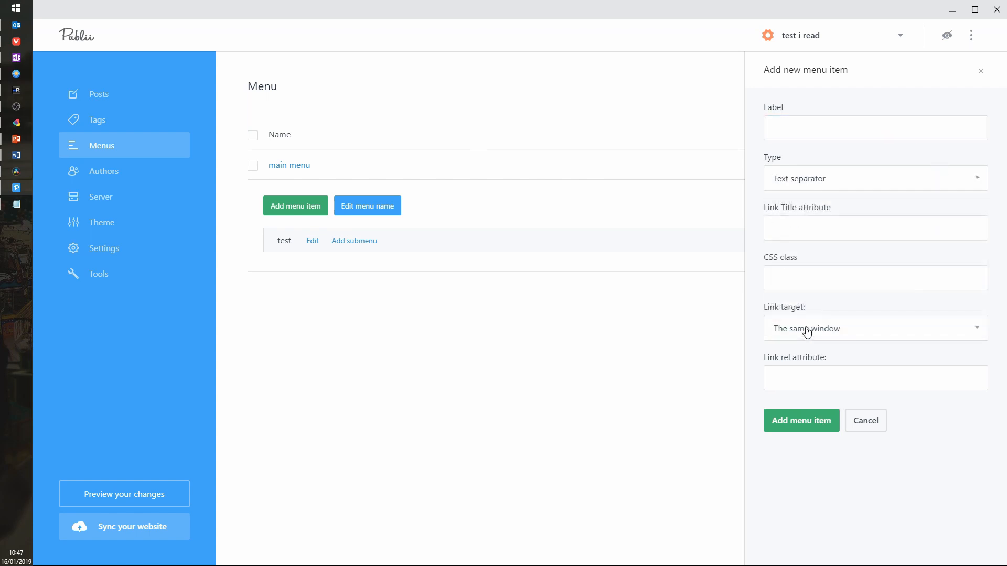
pyautogui.click(802, 421)
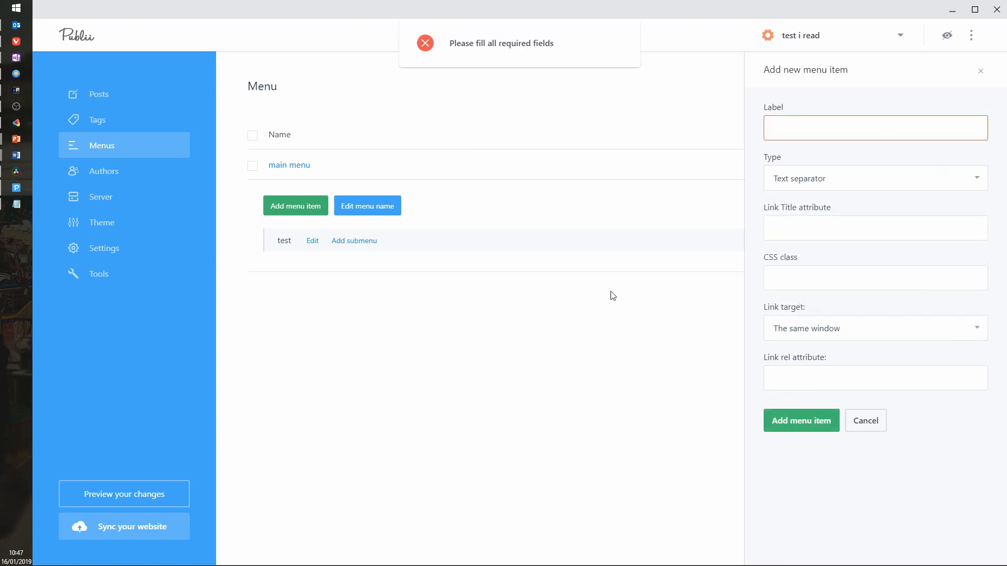
pyautogui.click(856, 135)
pyautogui.write('sep1')
pyautogui.click(808, 420)
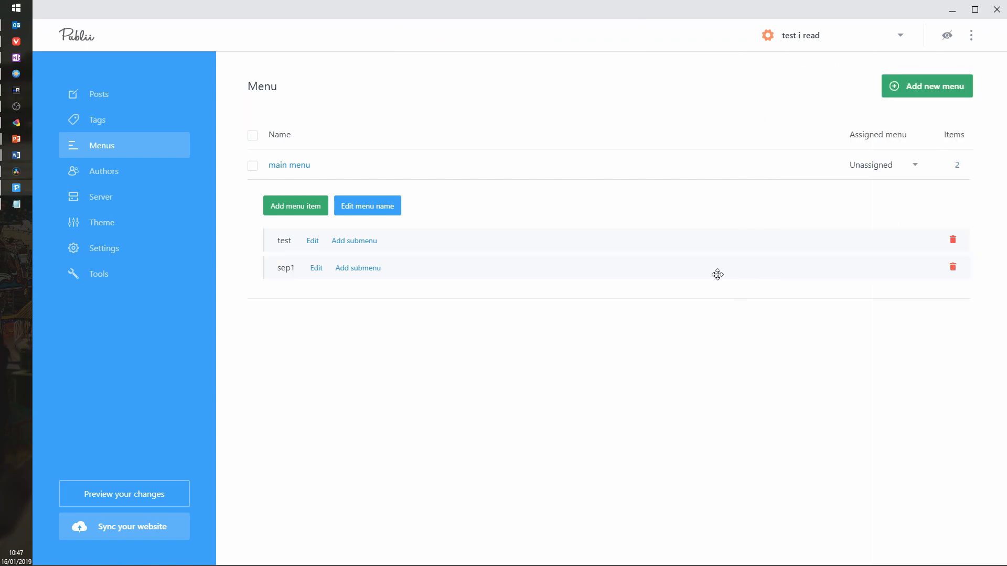
# Add a 'test2' menu item as a post link to TEst 1 Copy
pyautogui.click(307, 209)
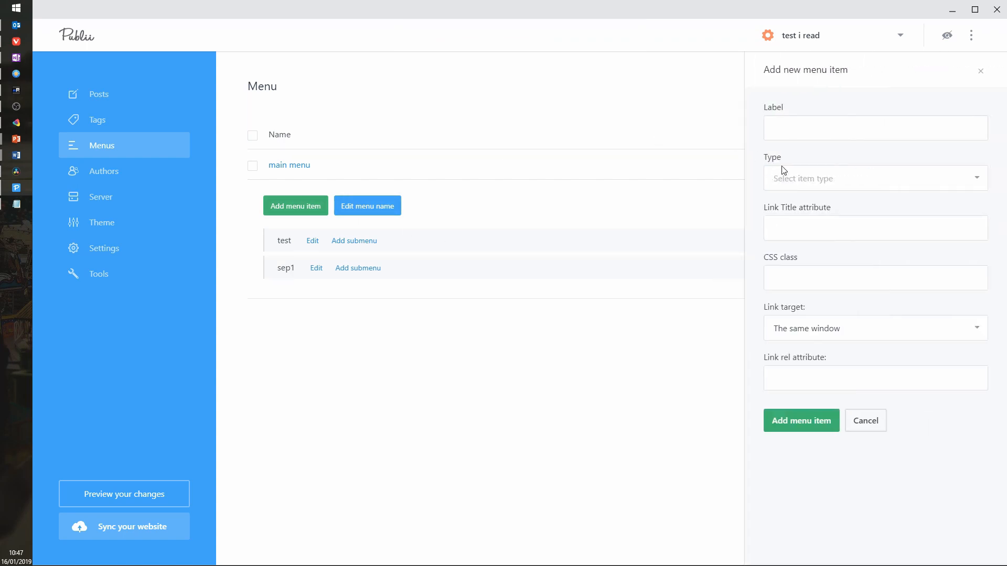
pyautogui.click(810, 134)
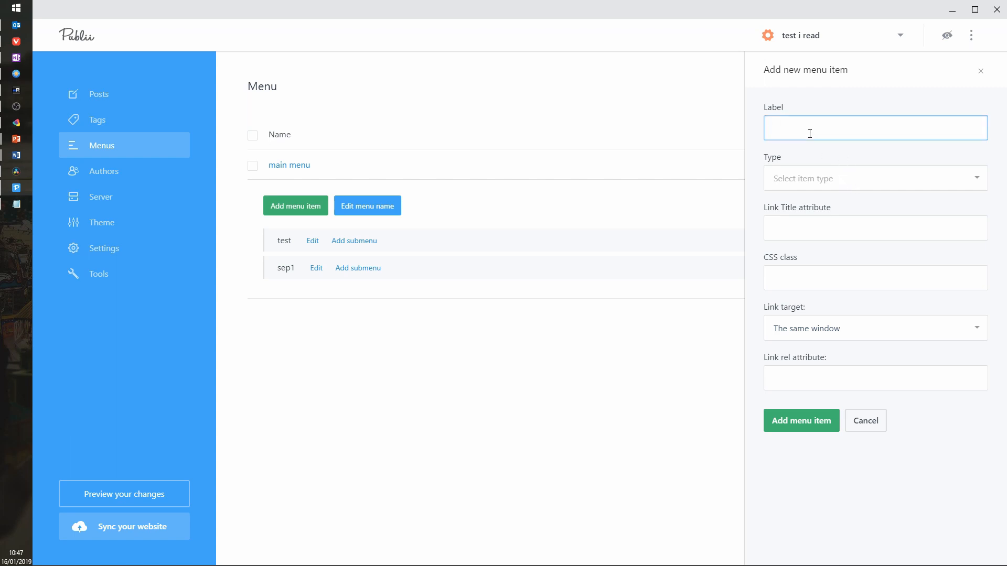
pyautogui.write('test2')
pyautogui.click(879, 181)
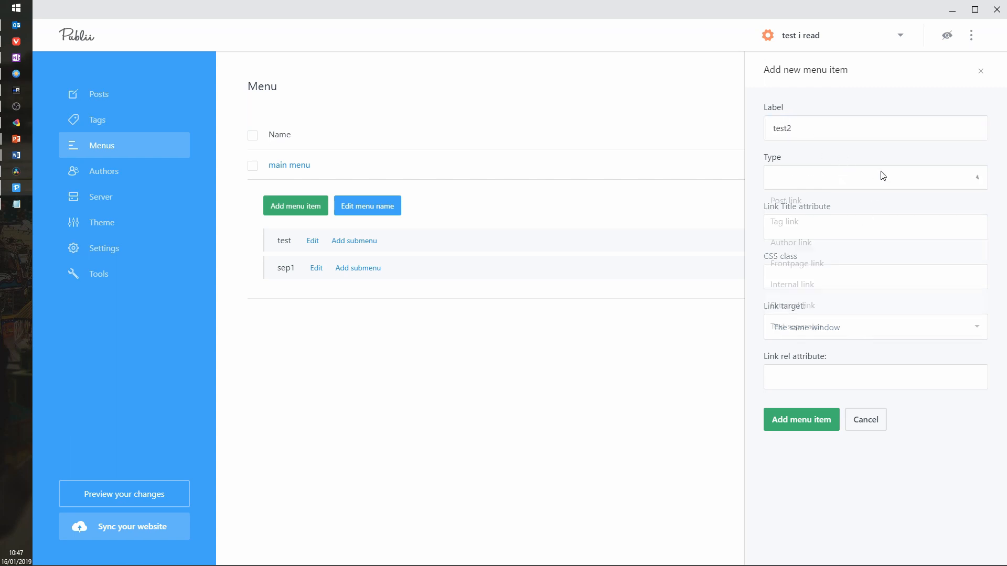
pyautogui.click(850, 226)
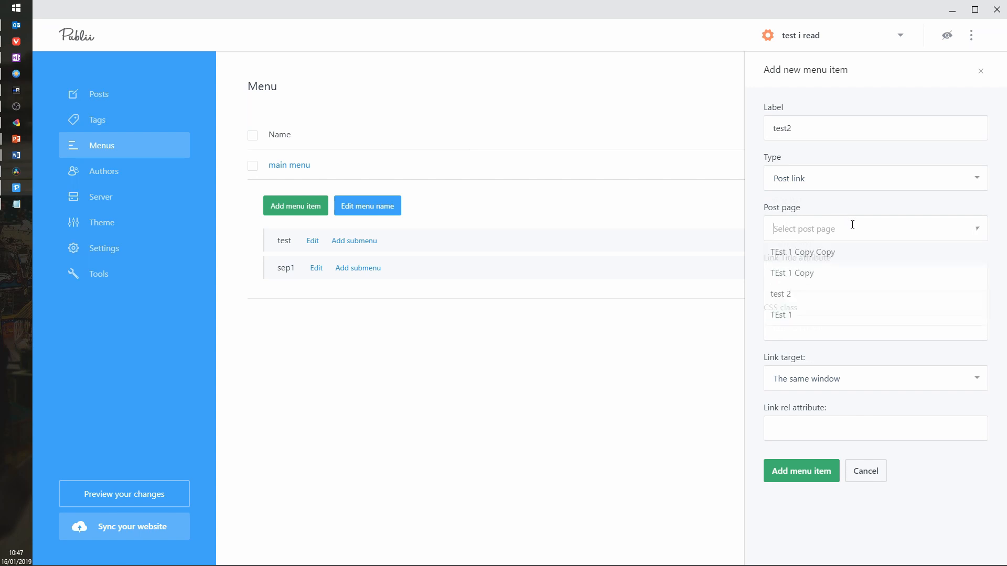
pyautogui.click(839, 276)
pyautogui.click(799, 470)
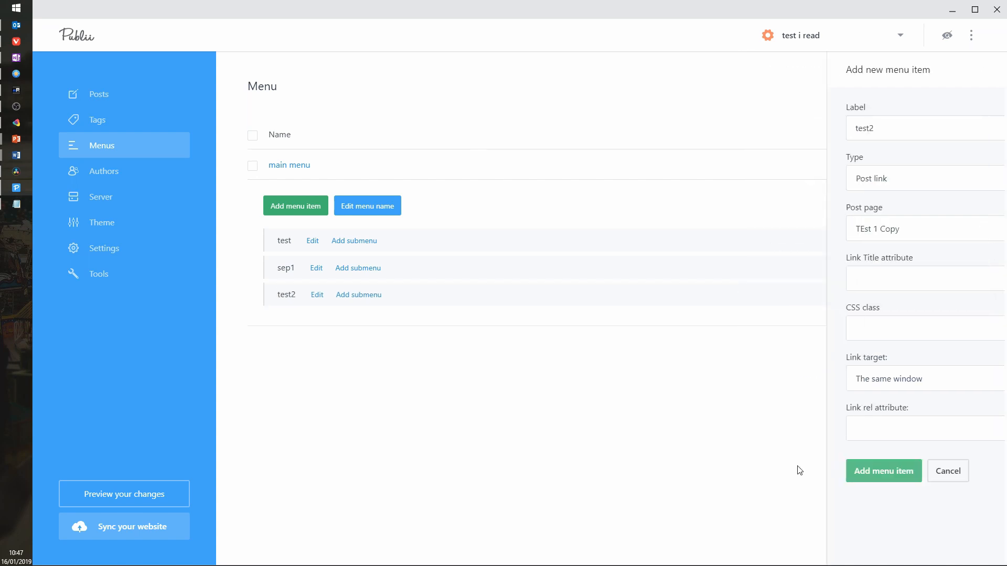
# Add 'sub2' under test2 as a submenu author link to the site's author
pyautogui.click(360, 295)
pyautogui.click(847, 127)
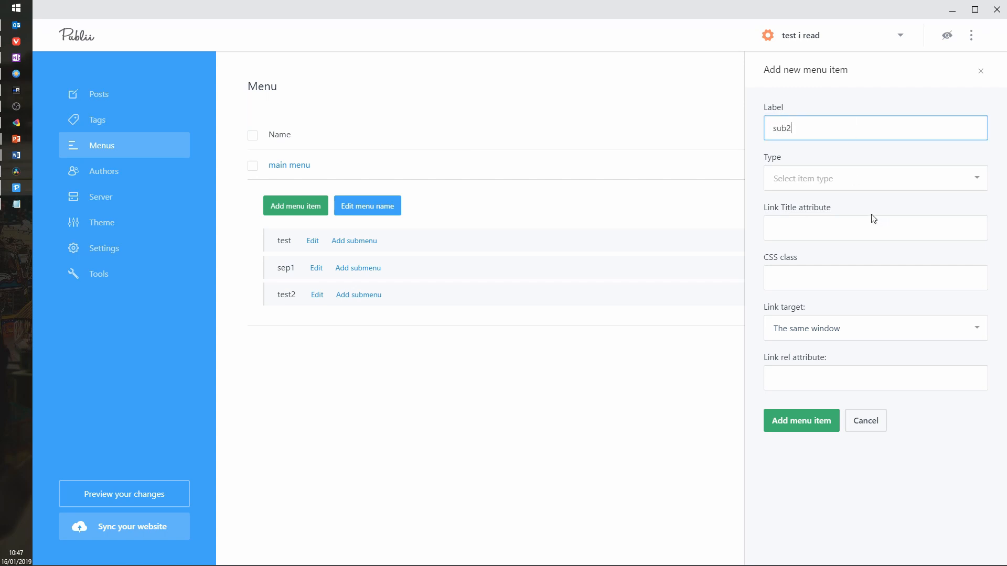
pyautogui.click(838, 179)
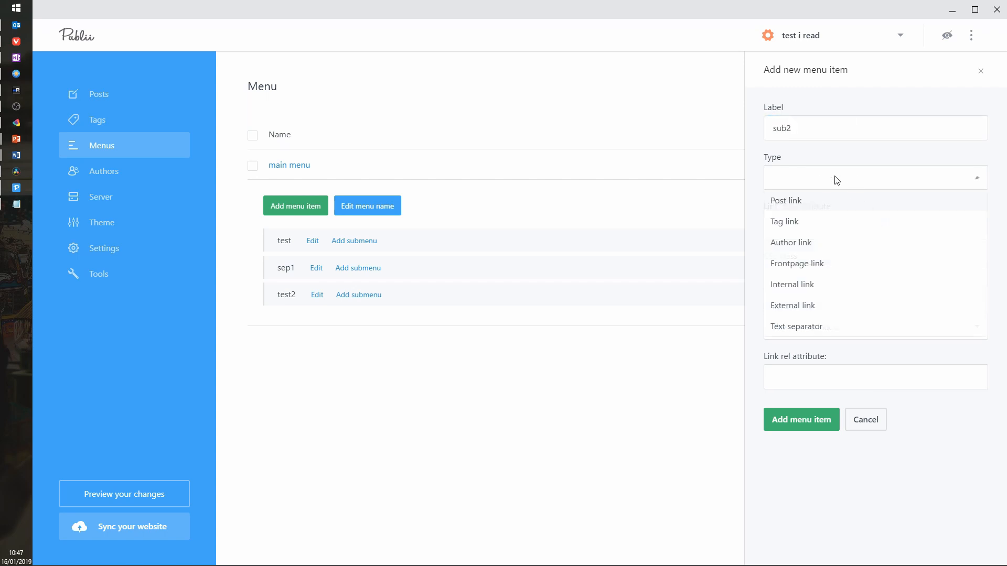
pyautogui.click(805, 244)
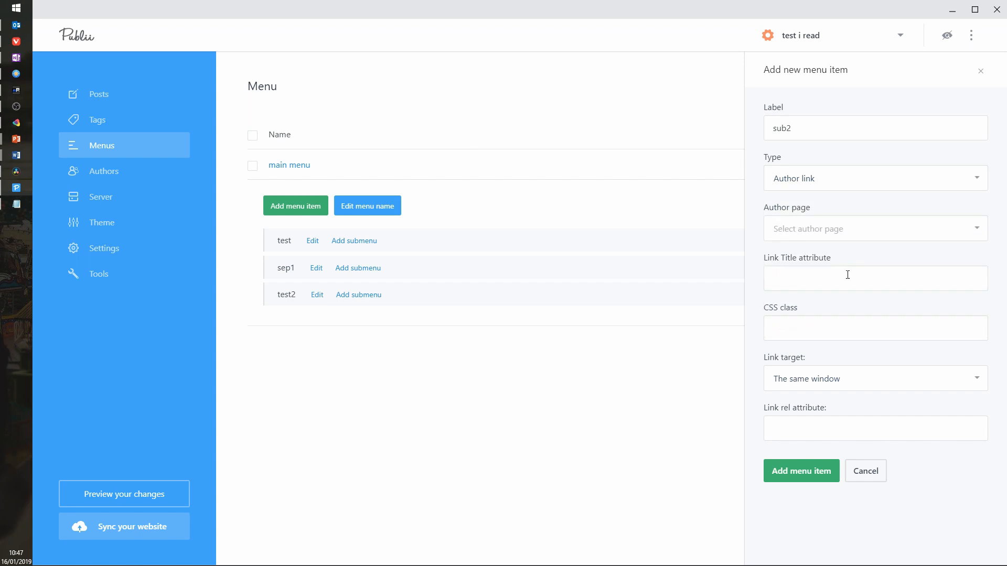
pyautogui.click(802, 479)
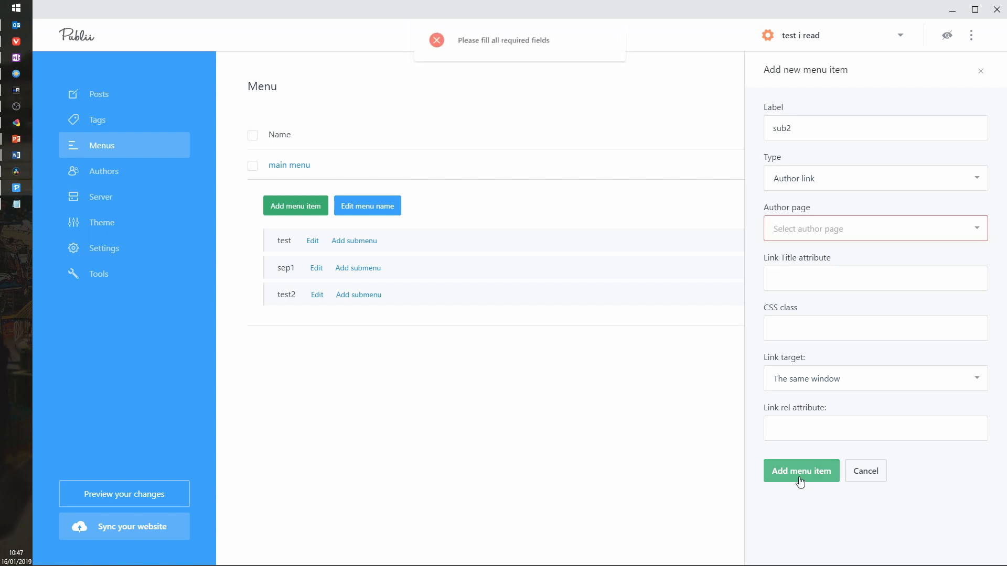
pyautogui.click(879, 229)
pyautogui.click(813, 265)
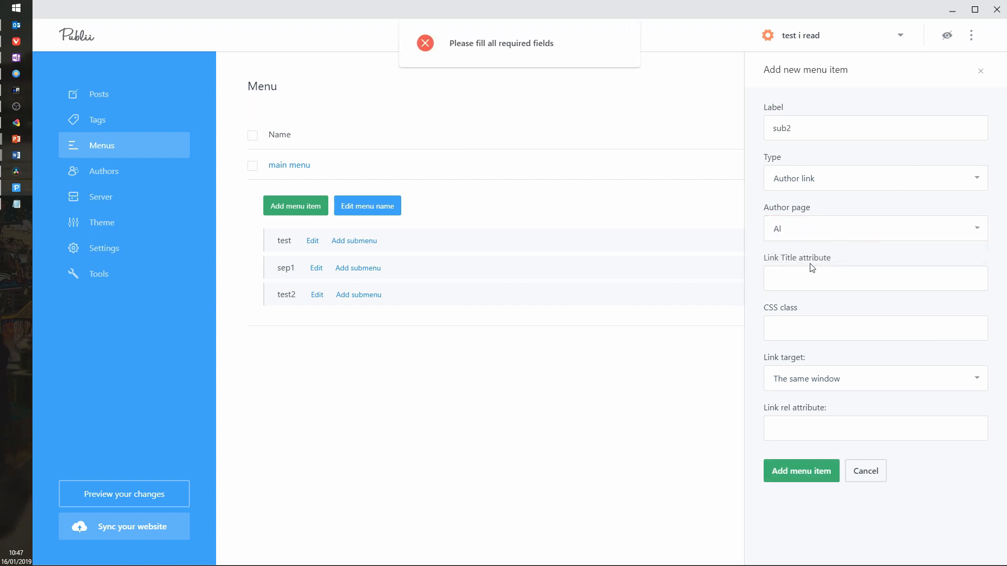
pyautogui.click(785, 483)
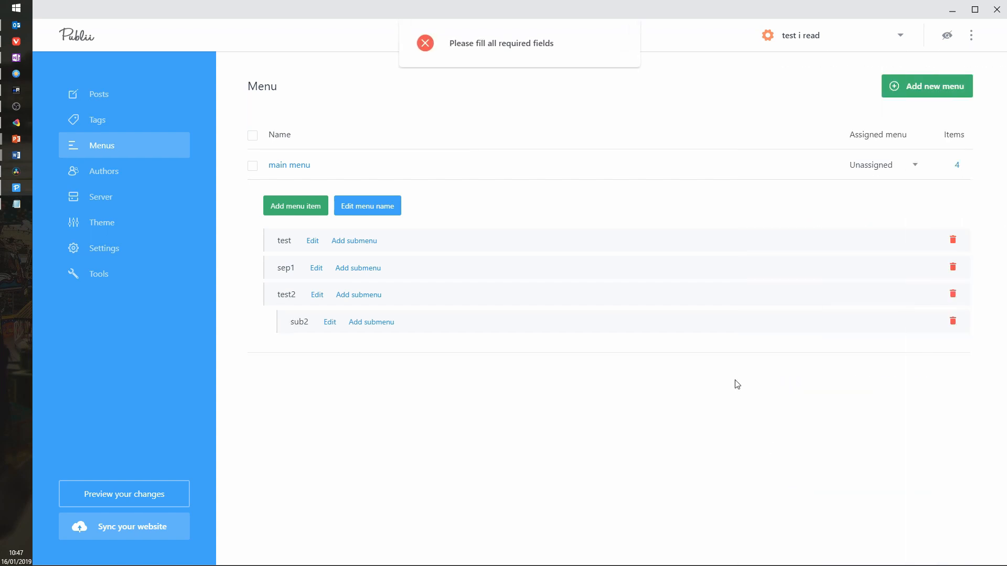
# Add a 'div3' text separator as a submenu of test2
pyautogui.click(361, 295)
pyautogui.click(867, 120)
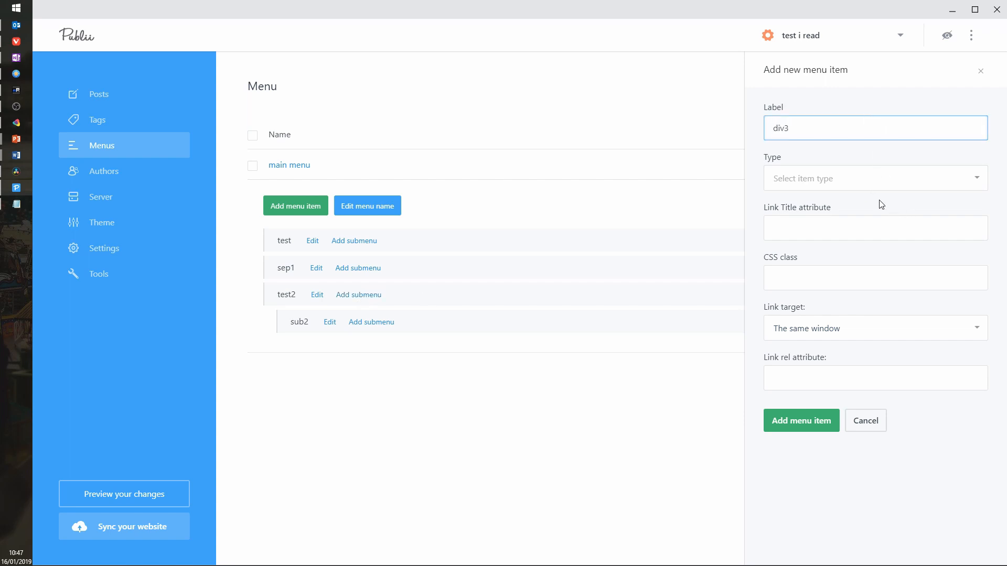
pyautogui.click(864, 178)
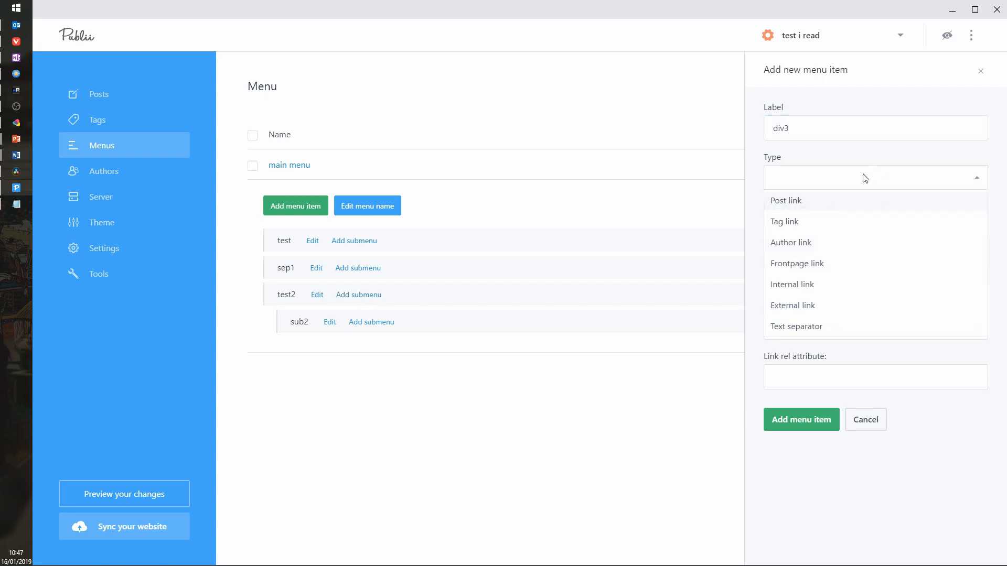
pyautogui.click(819, 333)
pyautogui.click(797, 421)
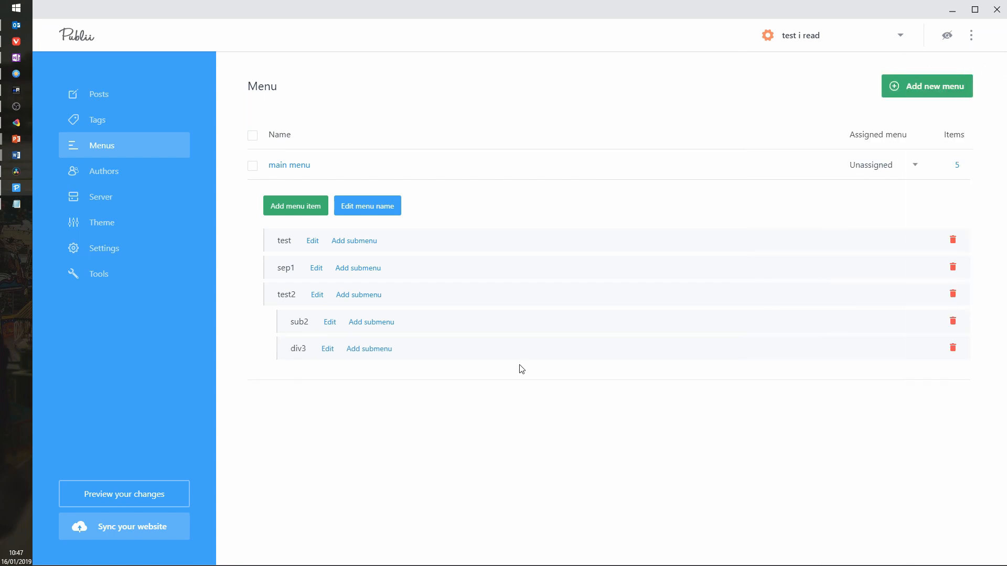
# Nest a 'last one' external link to ireadhelpfiles.com under test2 and preview the site
pyautogui.click(369, 295)
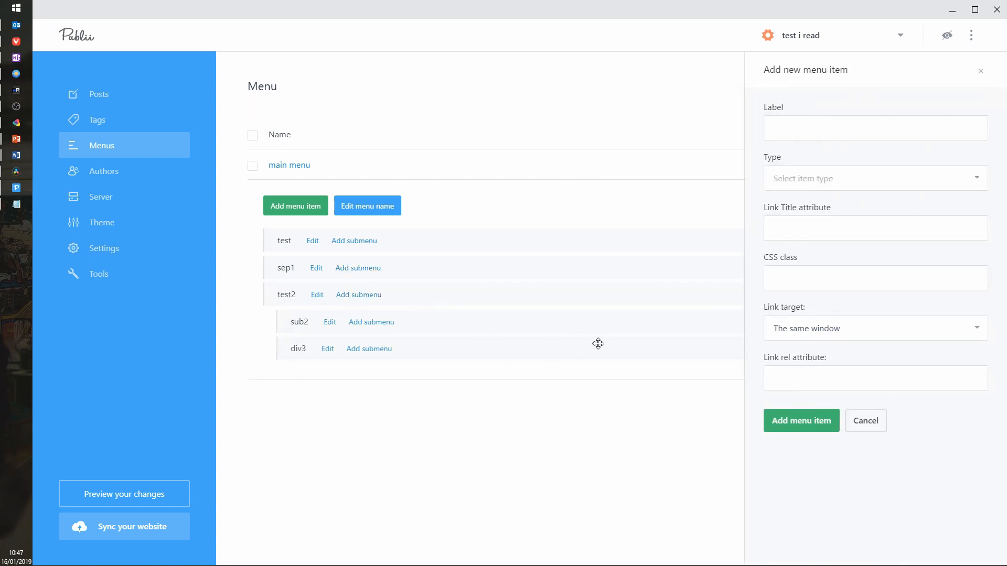
pyautogui.click(813, 128)
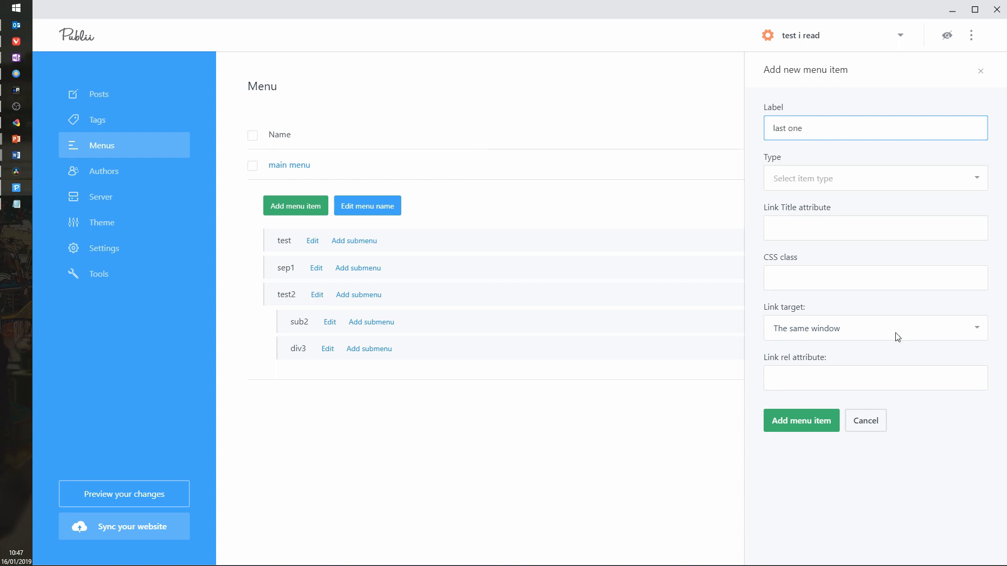
pyautogui.click(897, 176)
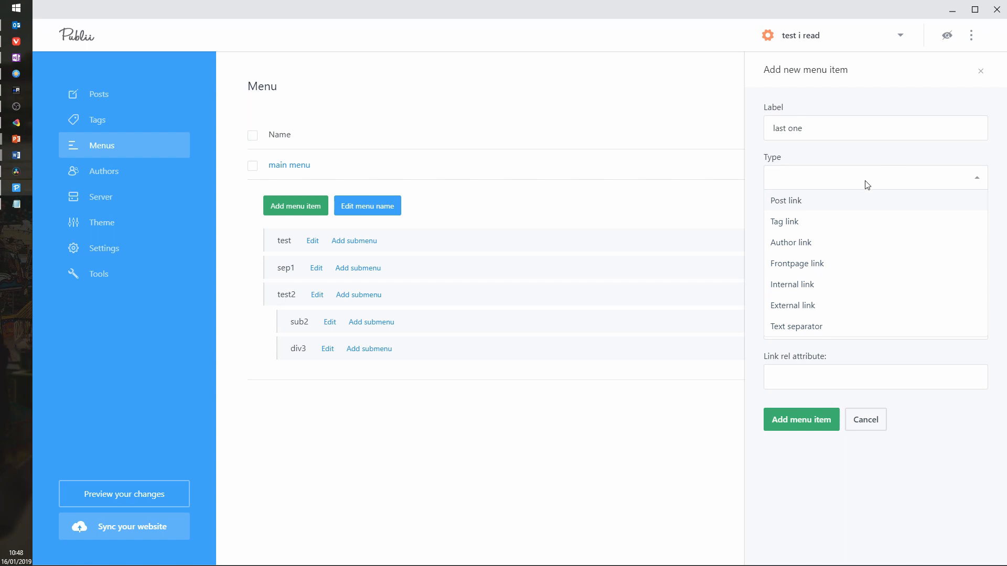
pyautogui.click(804, 305)
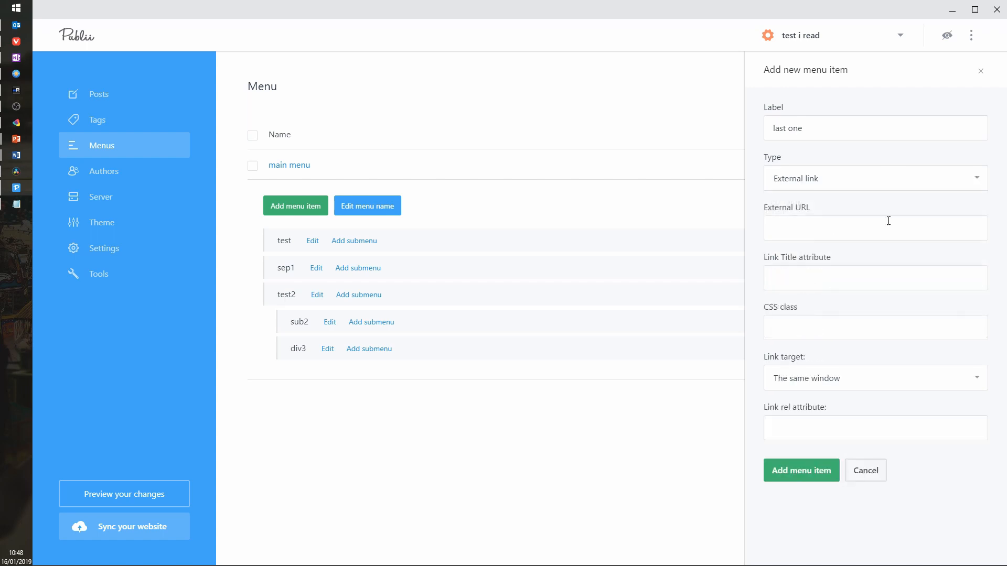
pyautogui.click(848, 232)
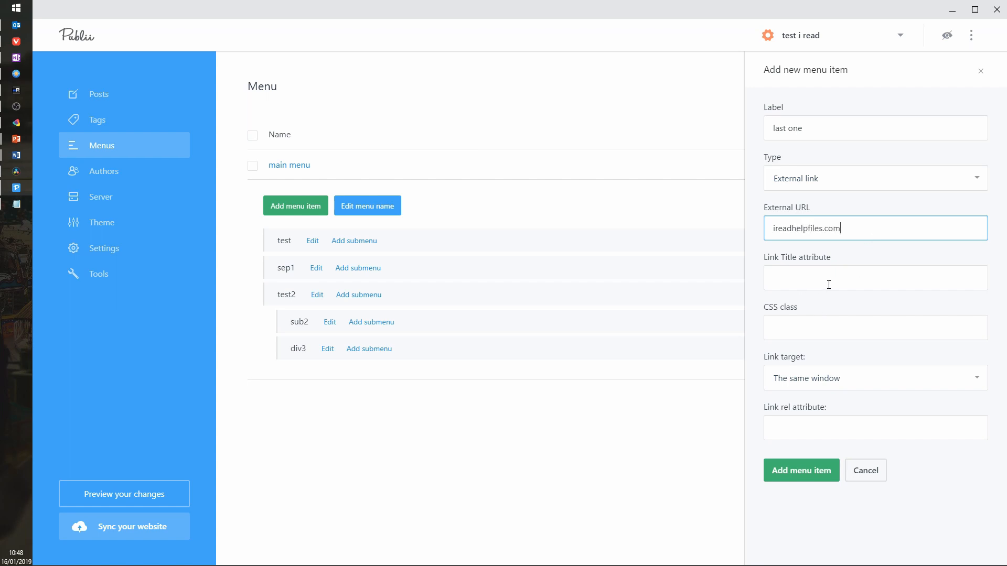
pyautogui.click(802, 470)
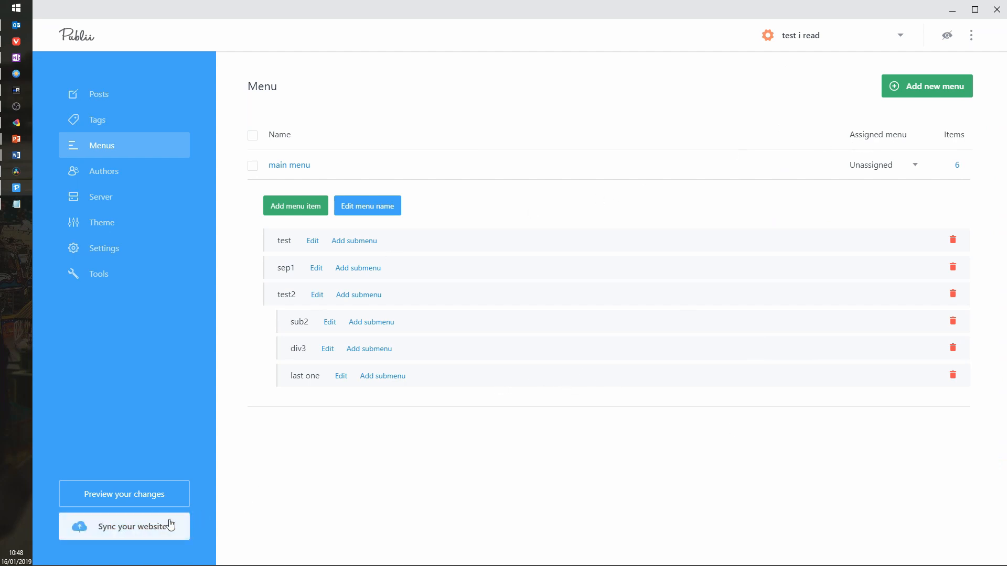
pyautogui.click(132, 502)
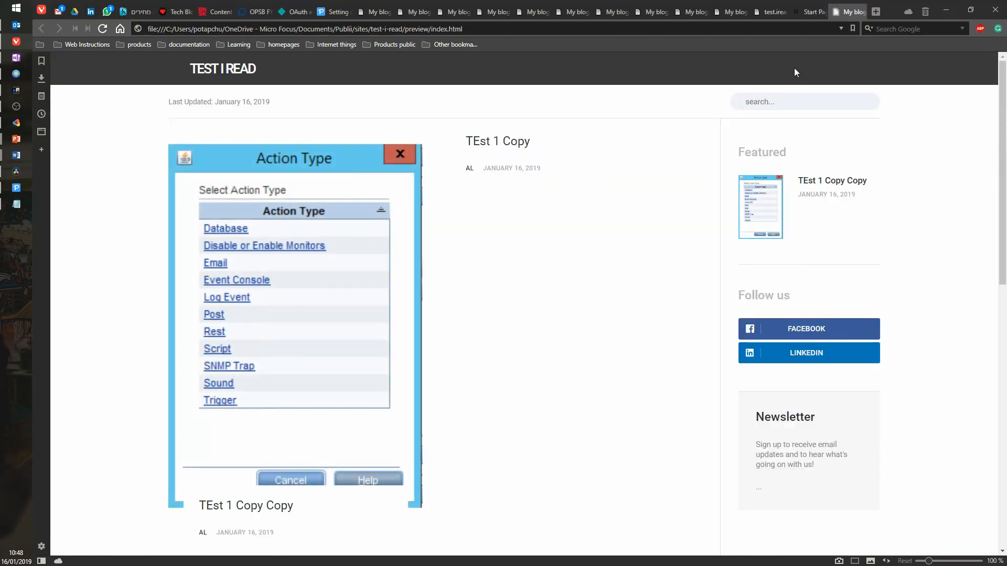
# Return from the Vivaldi preview to Publii's Menus page
pyautogui.click(27, 193)
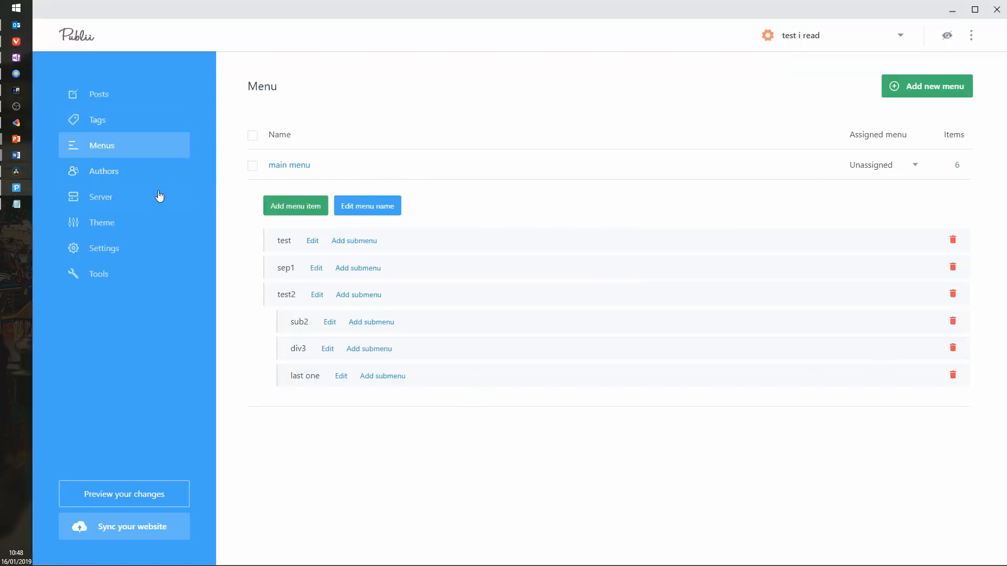
pyautogui.click(103, 224)
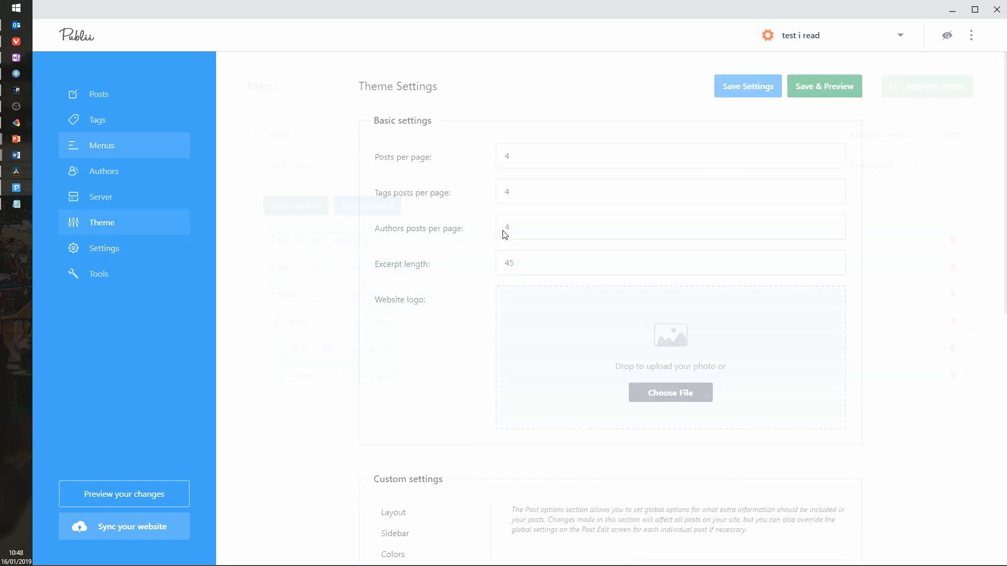
pyautogui.scroll(-2, 414, 360)
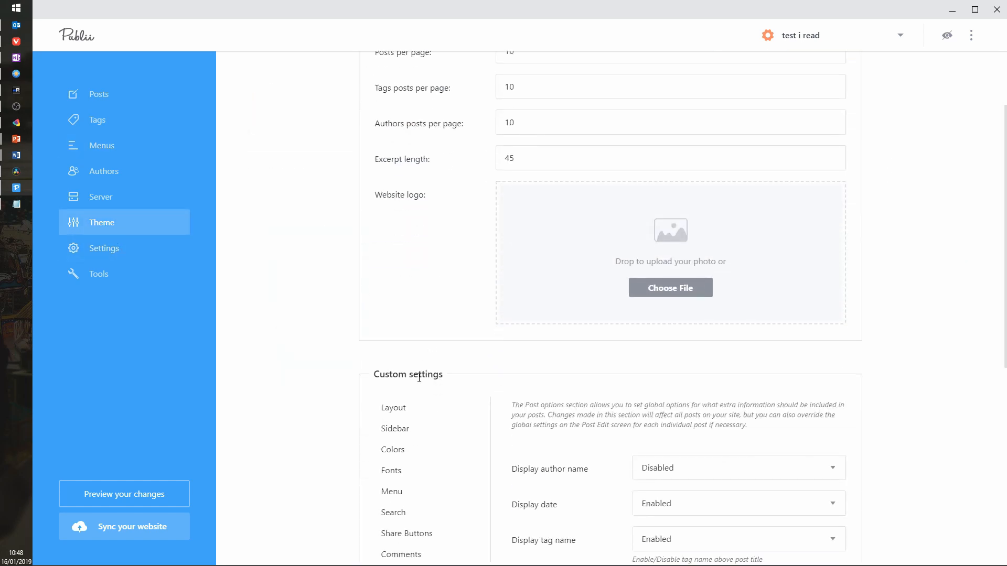
pyautogui.click(399, 411)
pyautogui.scroll(-4, 416, 433)
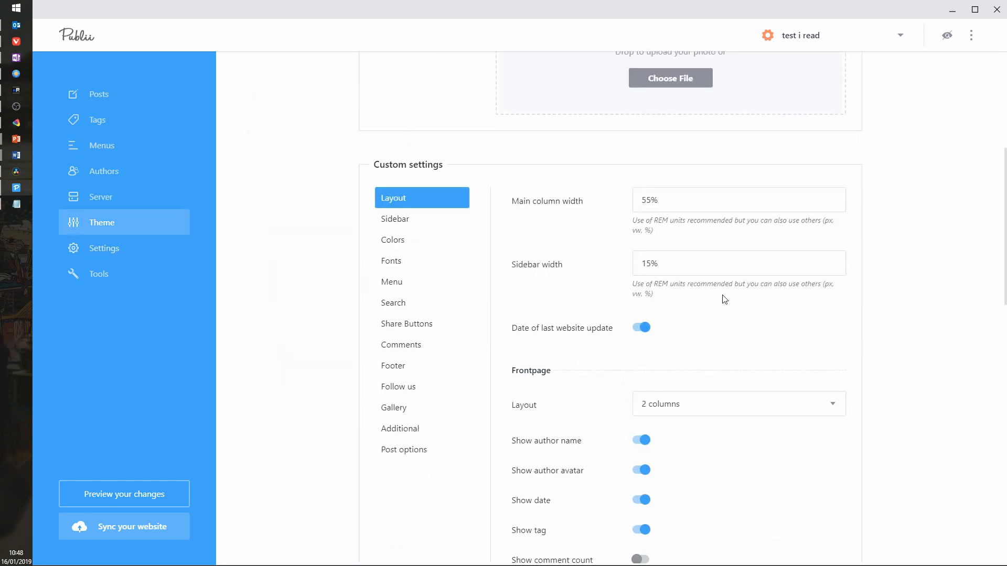
pyautogui.scroll(-3, 934, 247)
pyautogui.scroll(-5, 928, 249)
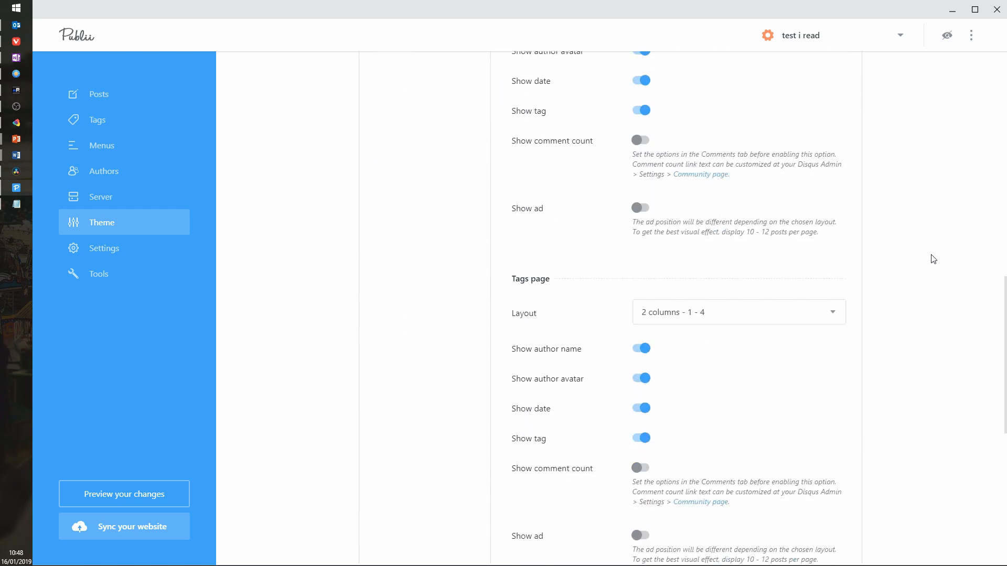
pyautogui.scroll(-4, 928, 257)
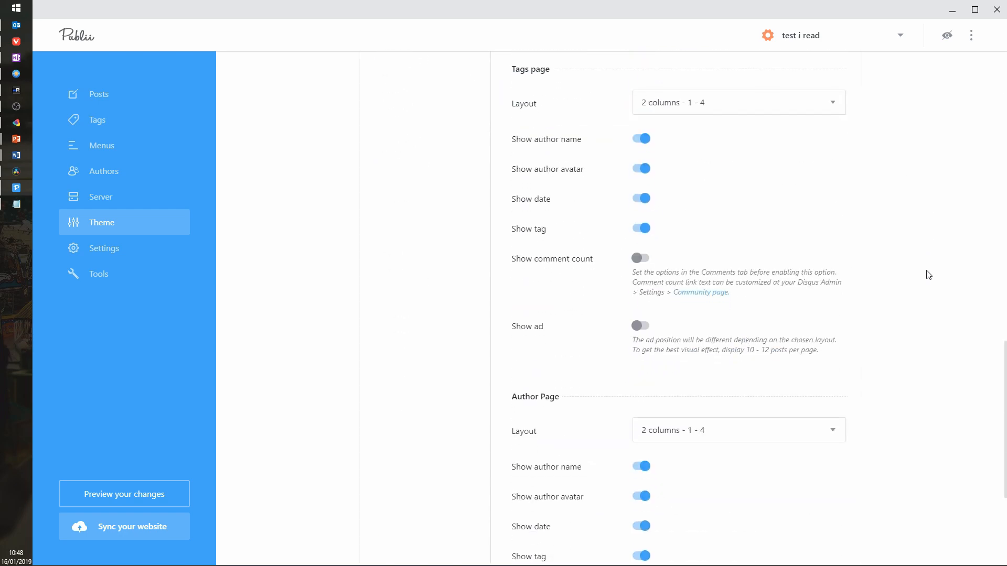
pyautogui.scroll(-4, 928, 275)
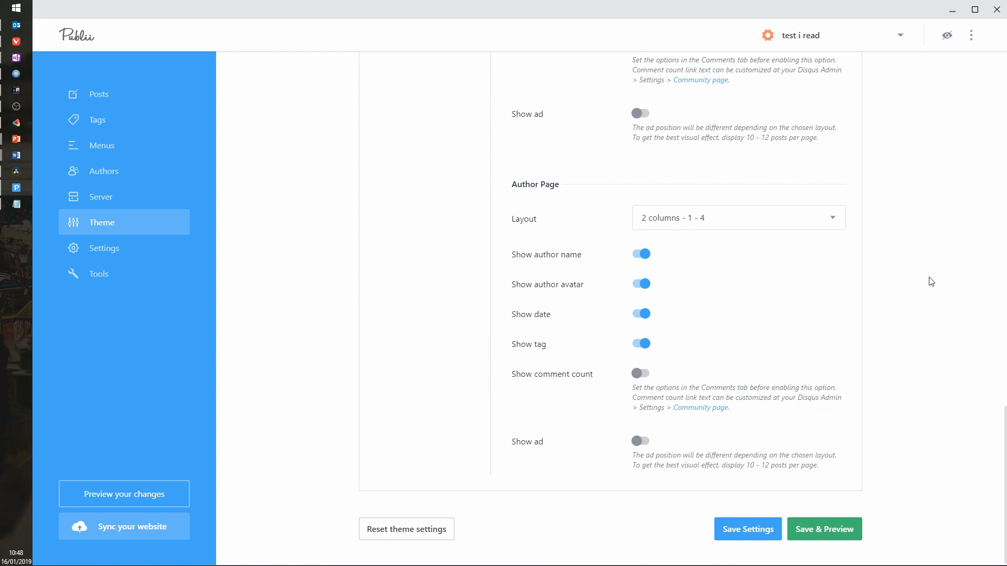
pyautogui.click(113, 248)
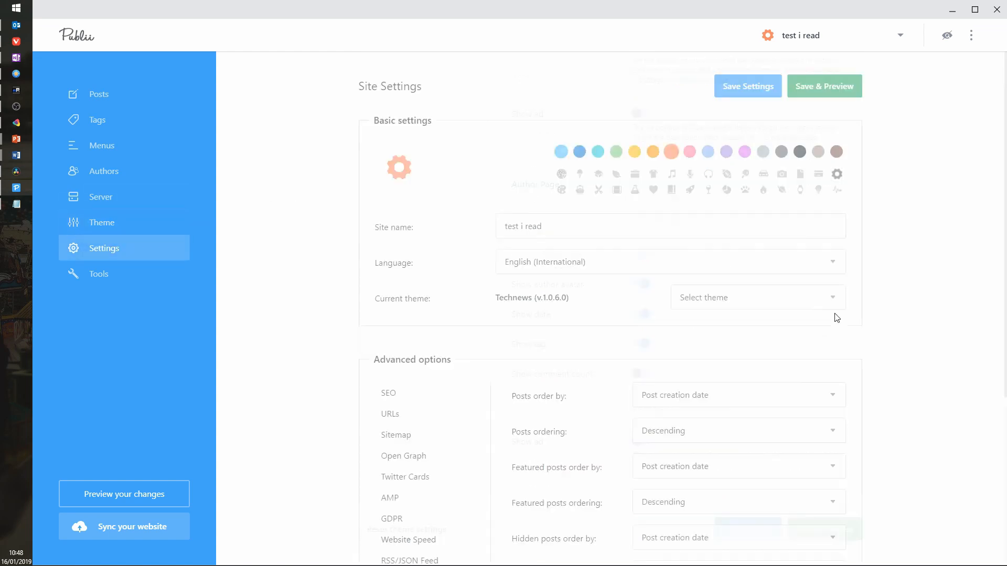
pyautogui.scroll(-3, 926, 319)
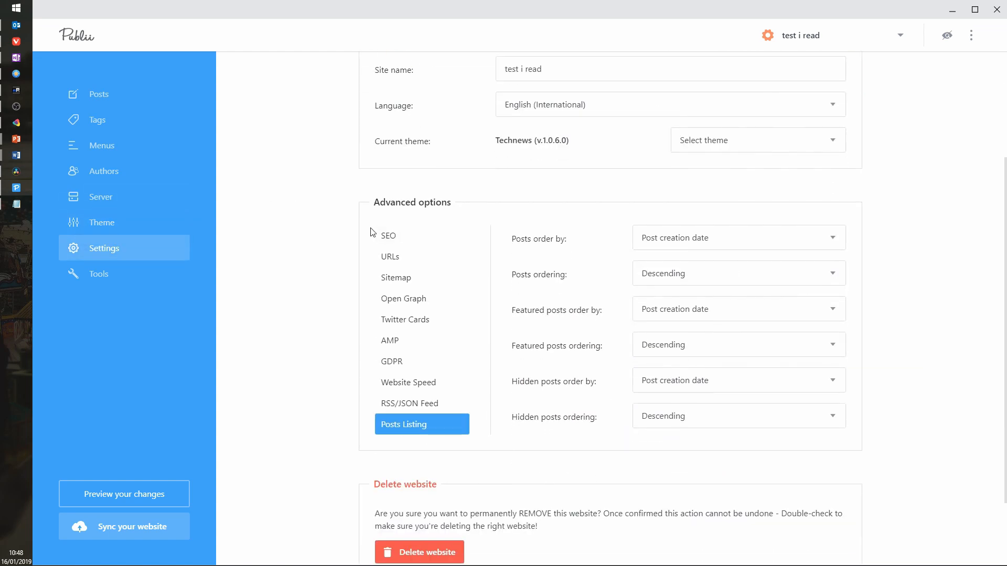
pyautogui.click(385, 236)
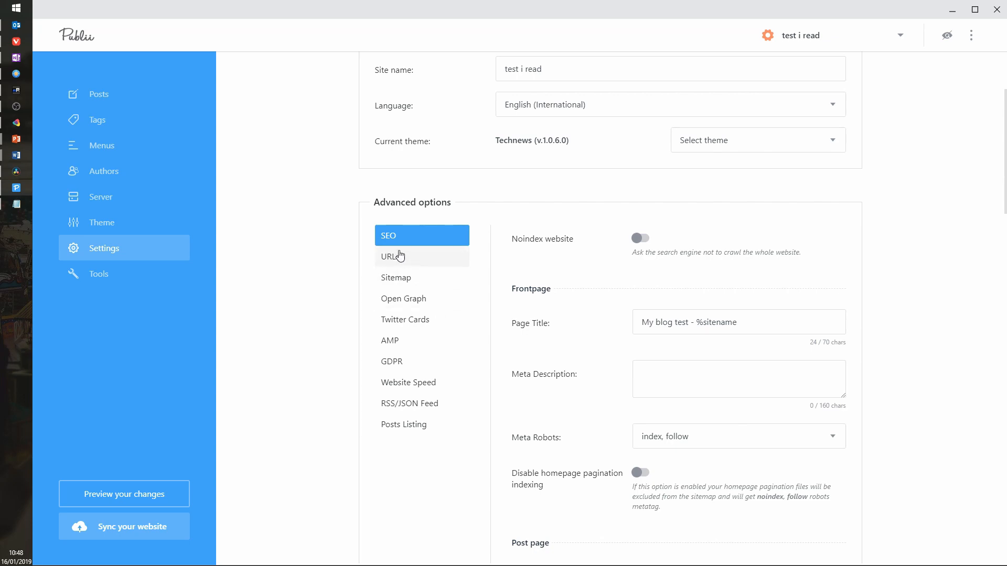
pyautogui.scroll(-6, 575, 288)
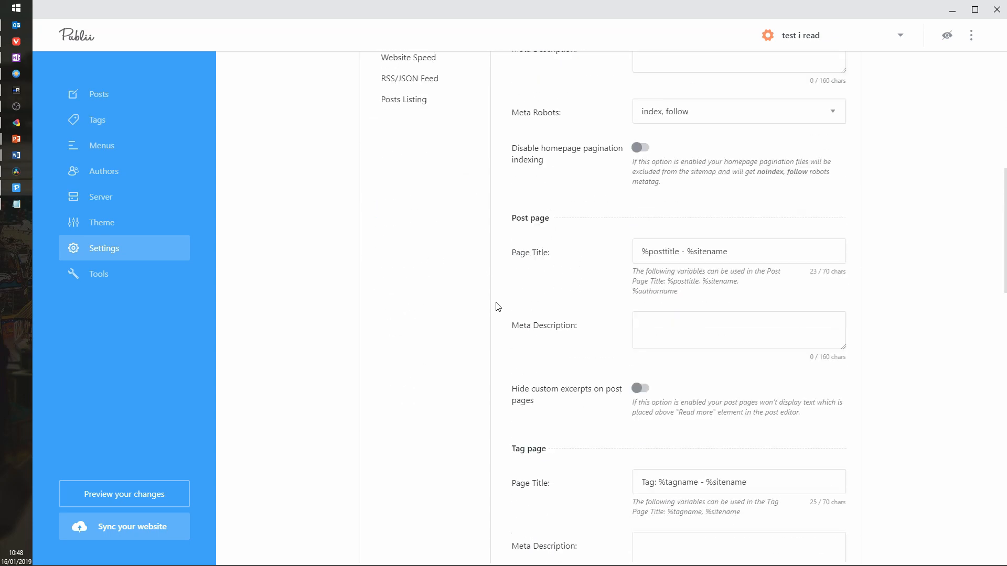
pyautogui.scroll(-5, 498, 307)
pyautogui.scroll(-14, 481, 297)
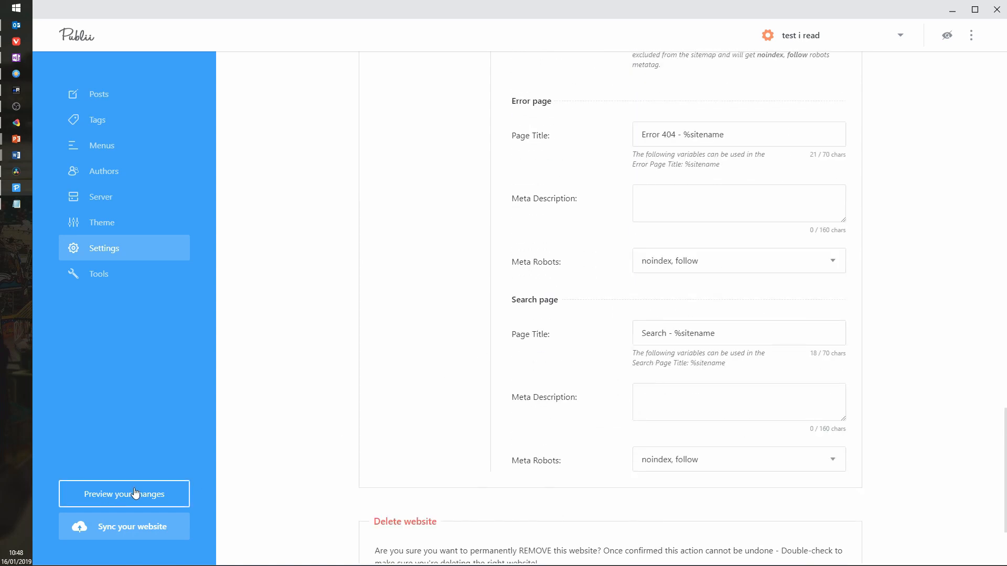
pyautogui.scroll(13, 467, 396)
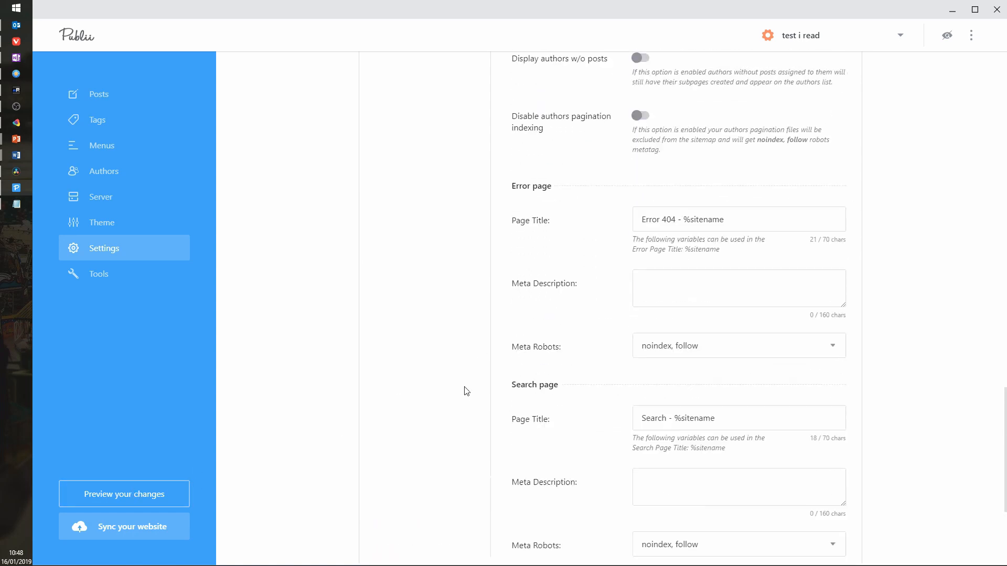
pyautogui.click(117, 147)
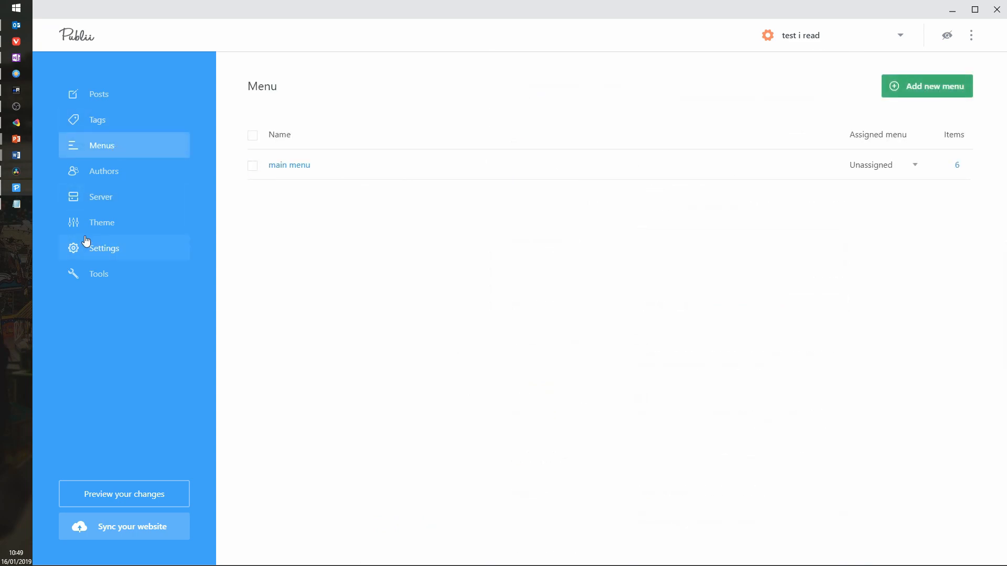
# Keep the theme's Menu submenu width at Auto, then save and preview the site
pyautogui.click(100, 227)
pyautogui.scroll(-8, 809, 303)
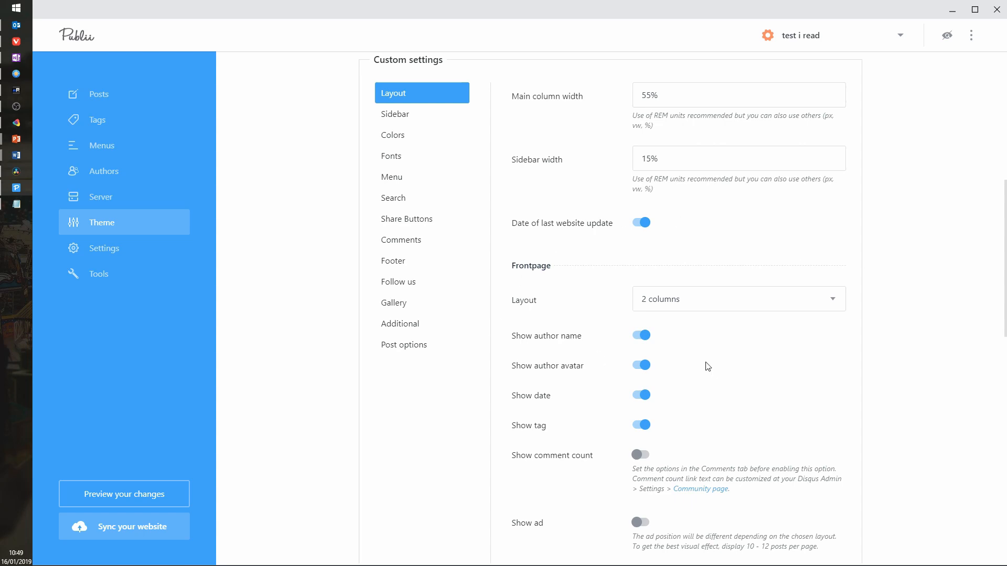
pyautogui.scroll(-7, 905, 393)
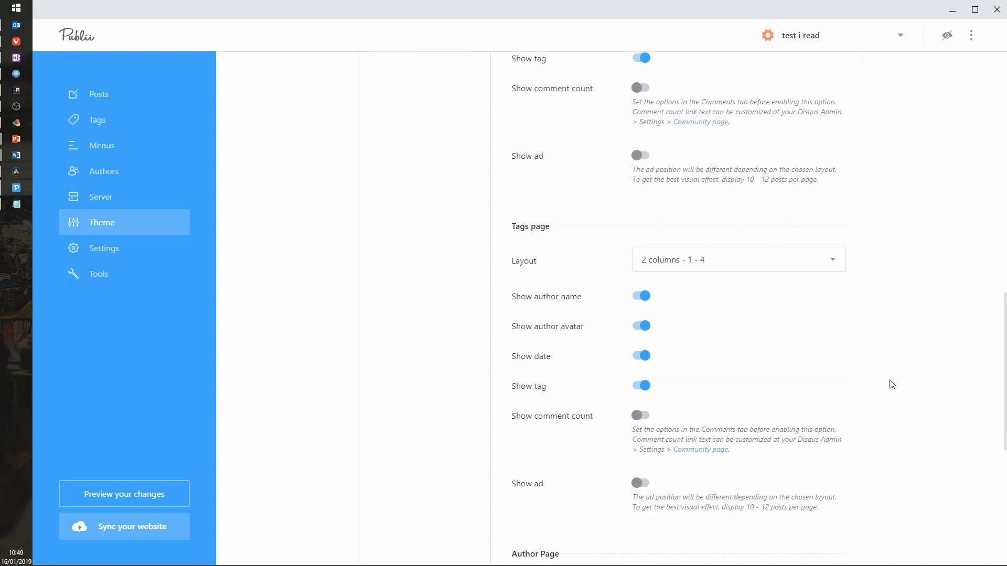
pyautogui.scroll(11, 891, 384)
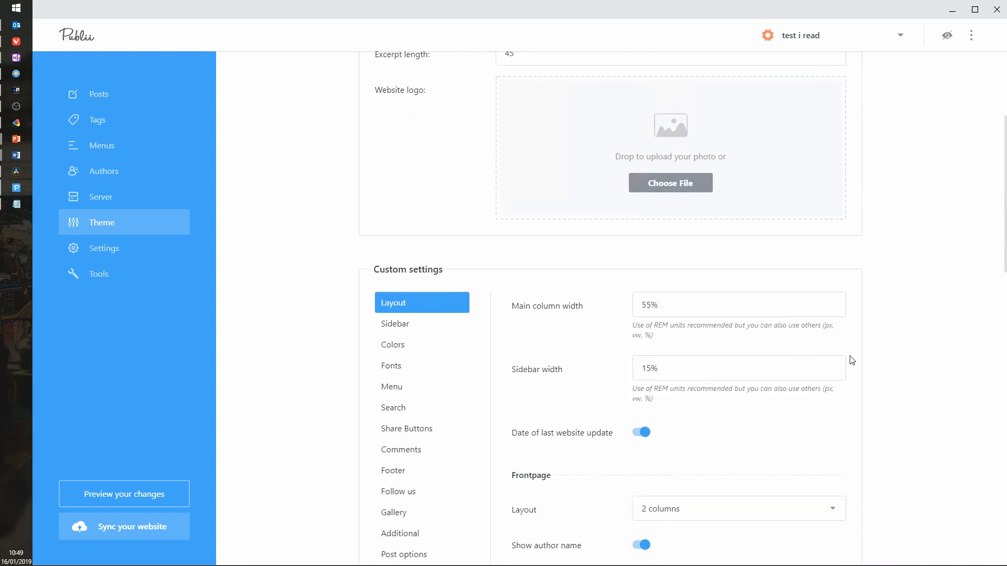
pyautogui.click(392, 386)
pyautogui.scroll(-2, 923, 328)
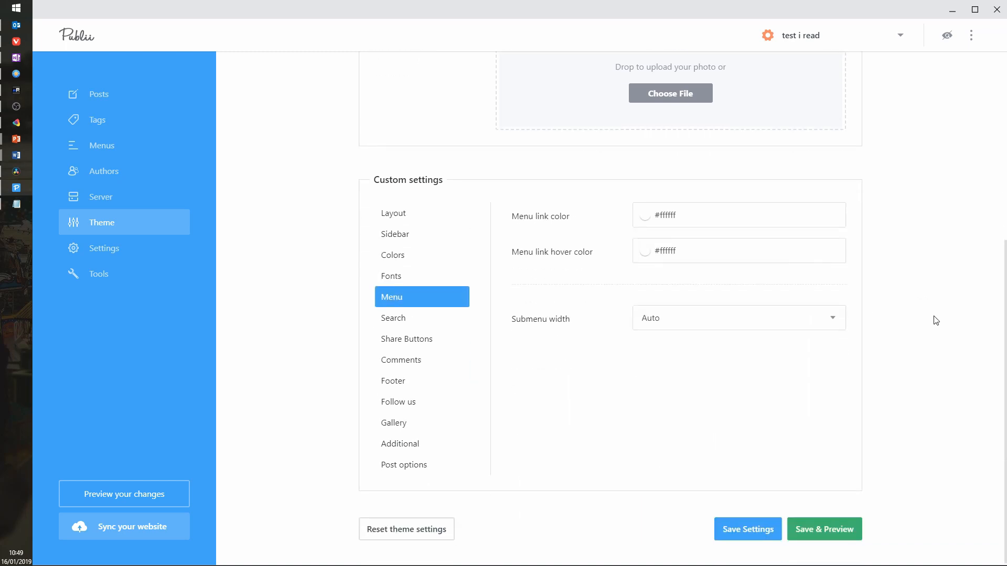
pyautogui.click(842, 323)
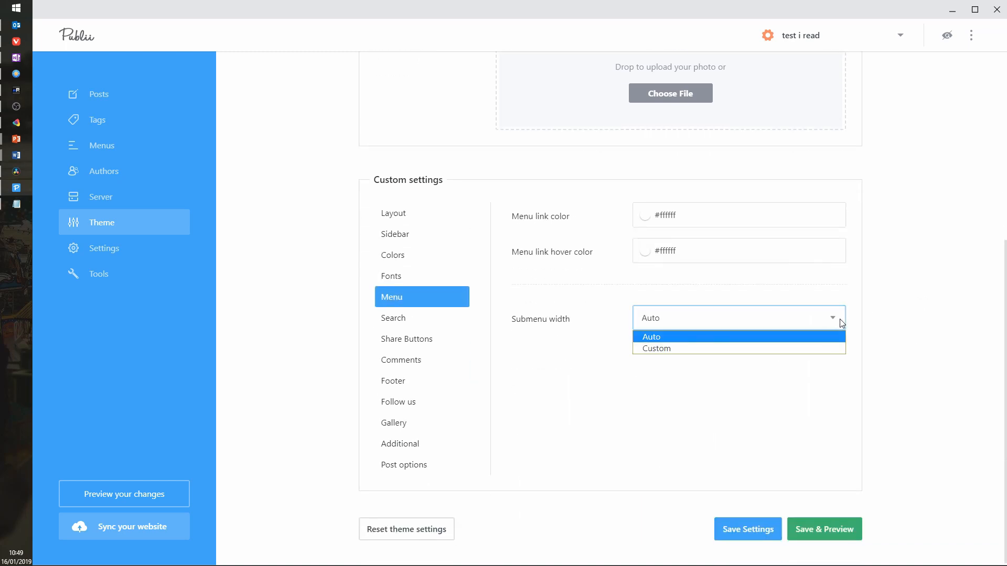
pyautogui.click(842, 323)
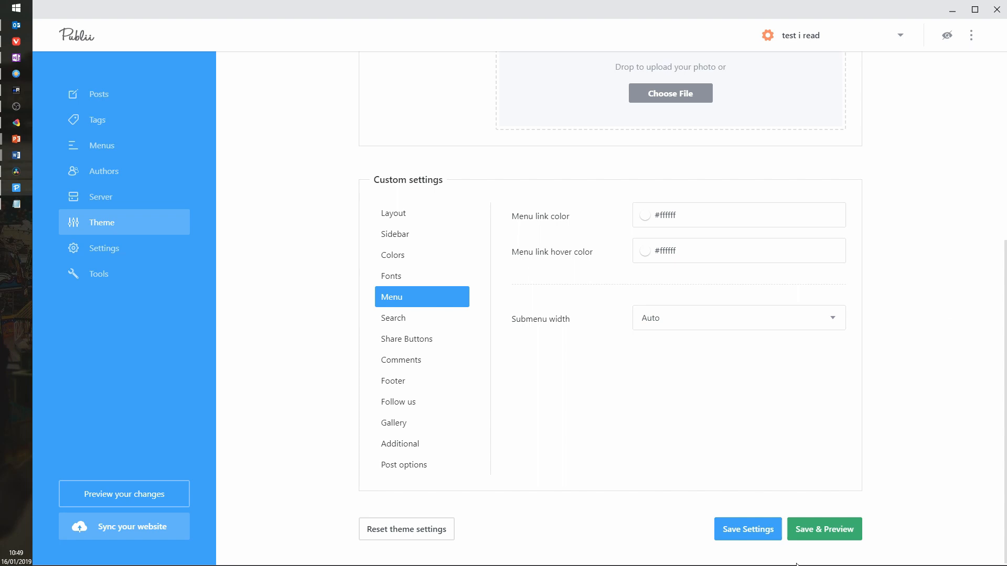
pyautogui.click(832, 530)
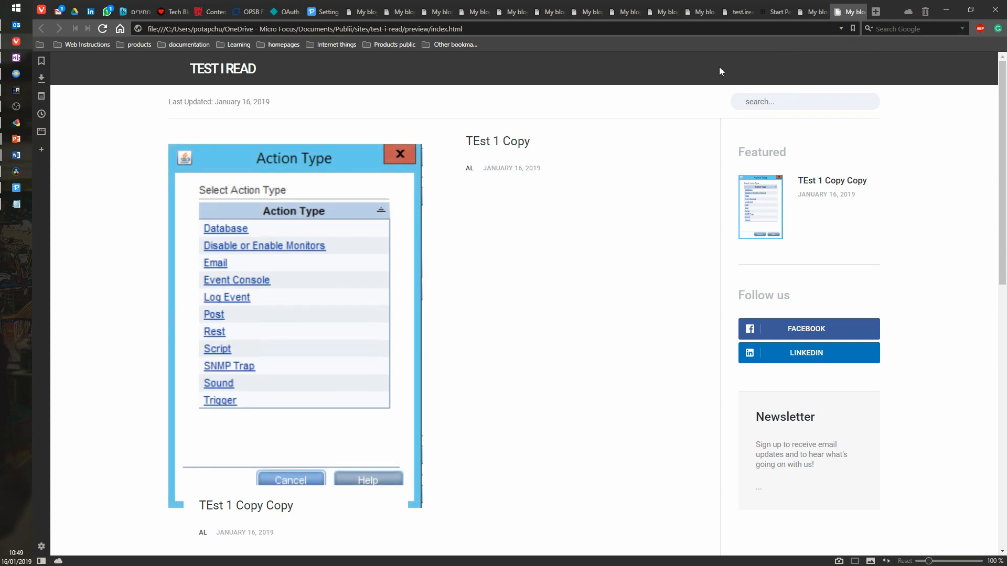
# Scroll the previewed homepage, which lacks a navigation menu, then return to Publii
pyautogui.scroll(-4, 622, 277)
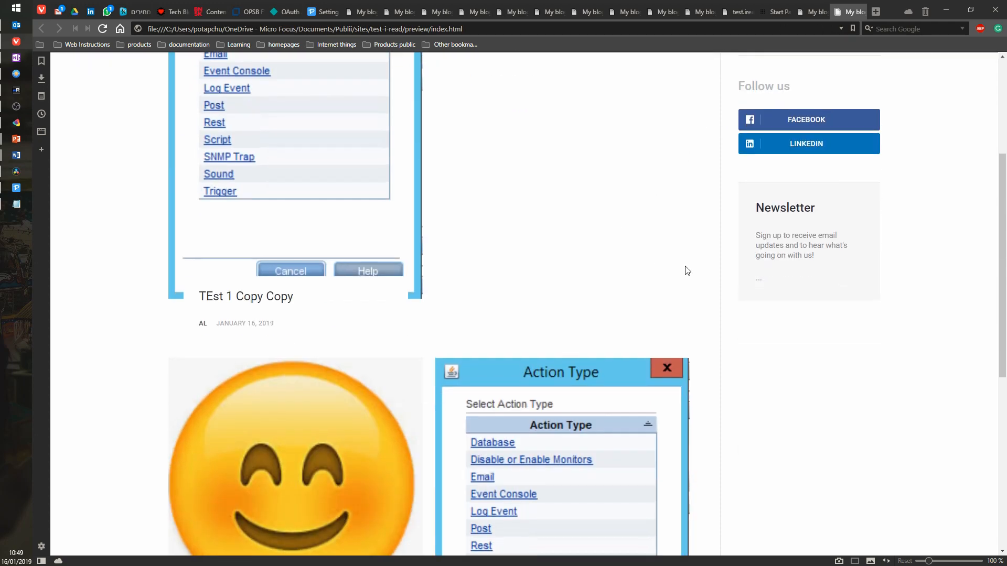
pyautogui.scroll(4, 686, 270)
pyautogui.click(19, 188)
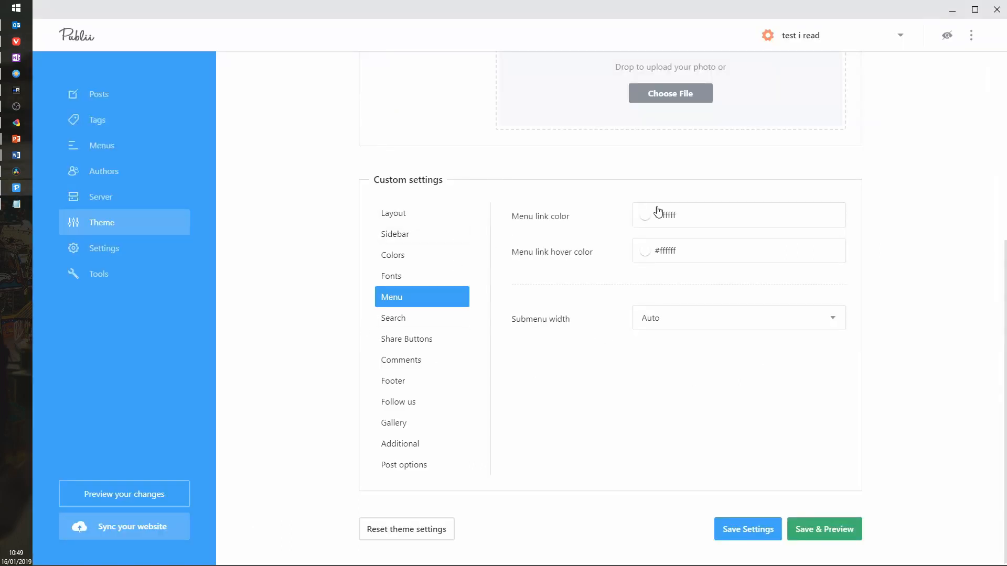
# Assign main menu as the Main menu and preview the TEST, SEP1, TEST2 header links
pyautogui.click(106, 146)
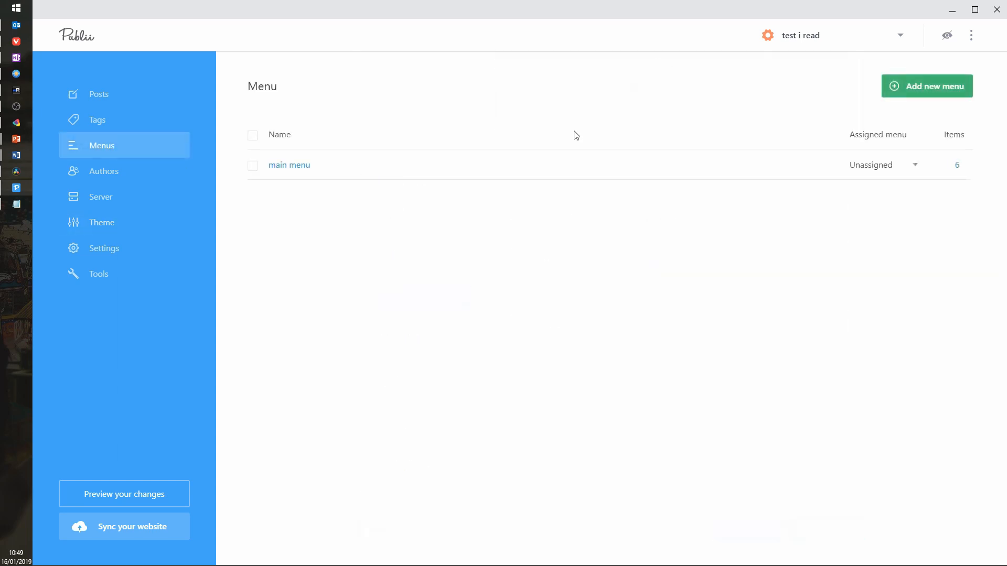
pyautogui.click(909, 166)
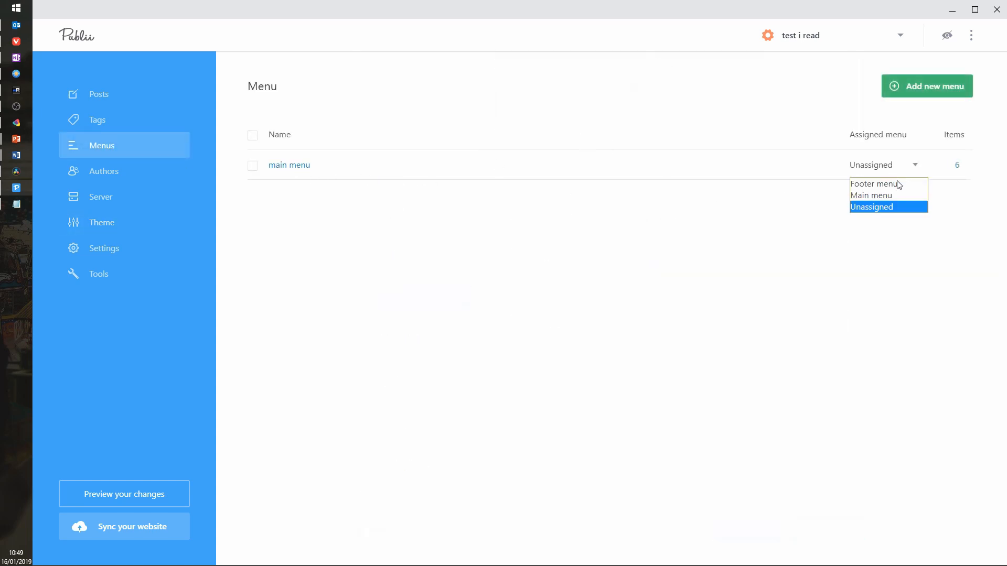
pyautogui.click(872, 196)
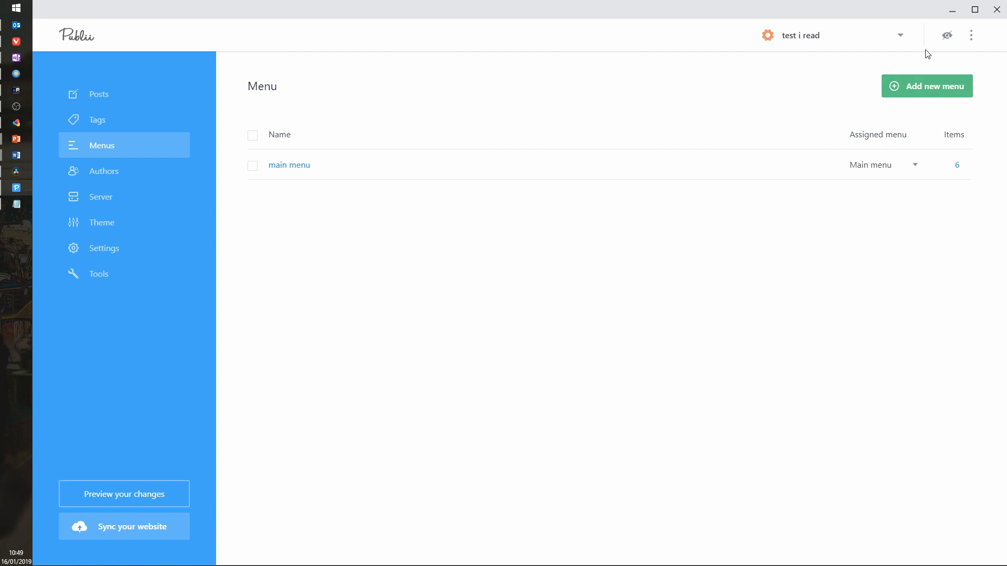
pyautogui.click(171, 485)
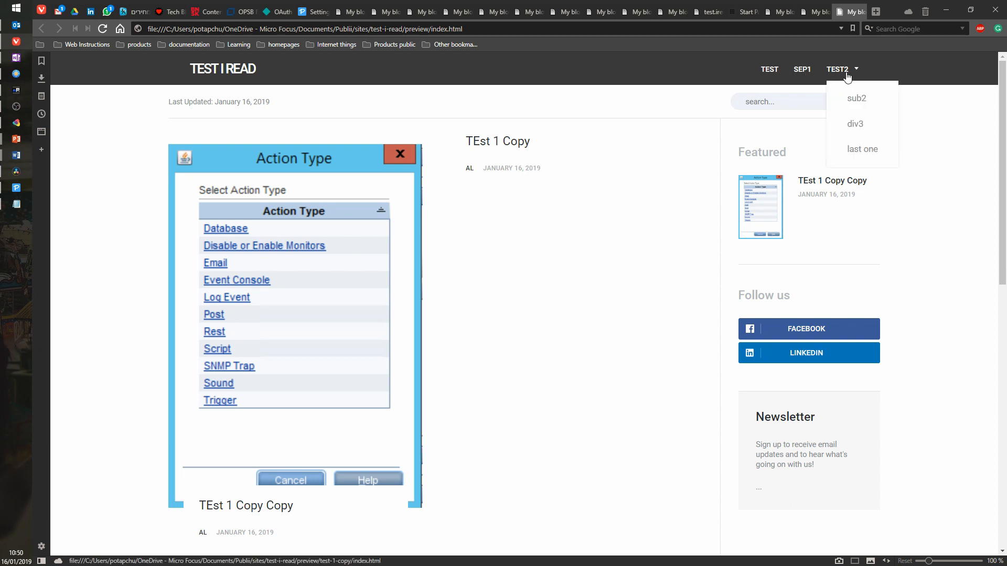
pyautogui.moveTo(855, 75)
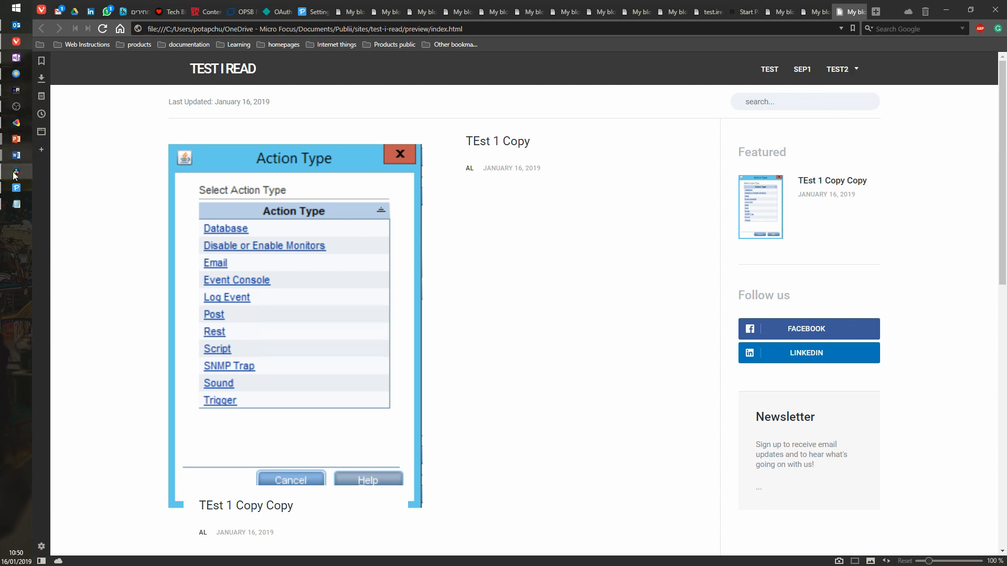
pyautogui.click(16, 187)
# Clear the sep1 separator's label in the main menu and save it
pyautogui.click(279, 167)
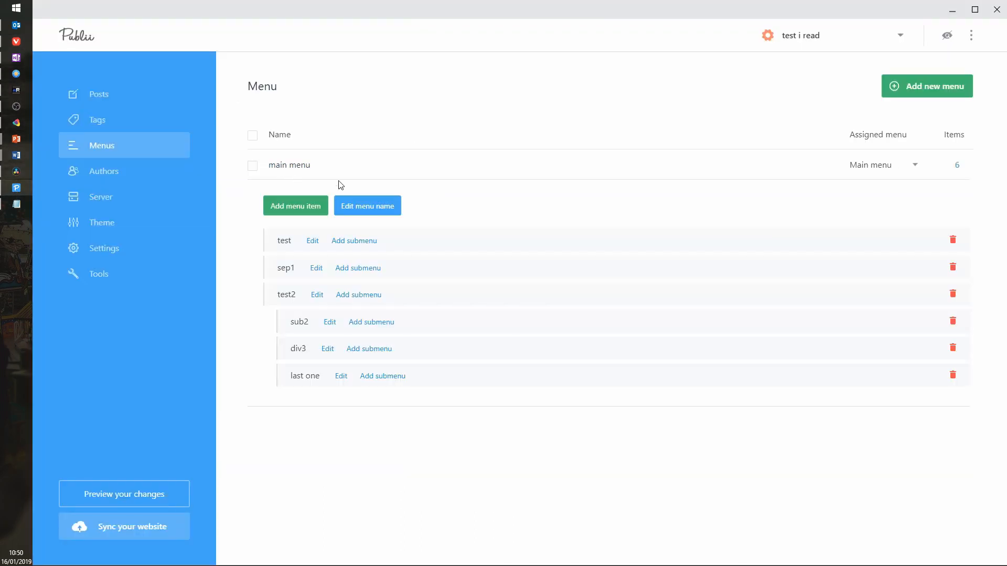
pyautogui.click(316, 268)
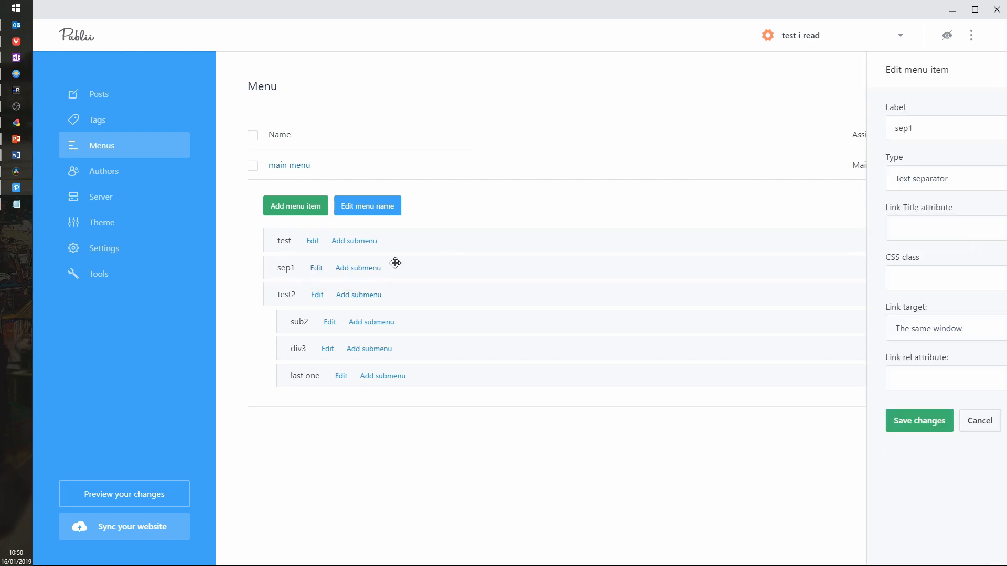
pyautogui.moveTo(812, 134); pyautogui.dragTo(739, 135)
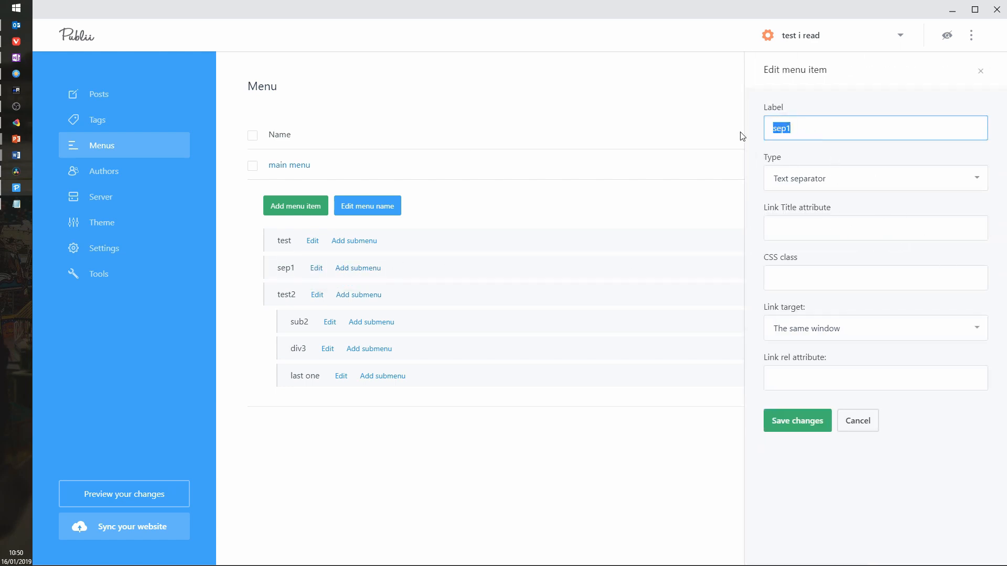
pyautogui.press('BackSpace')
pyautogui.click(798, 420)
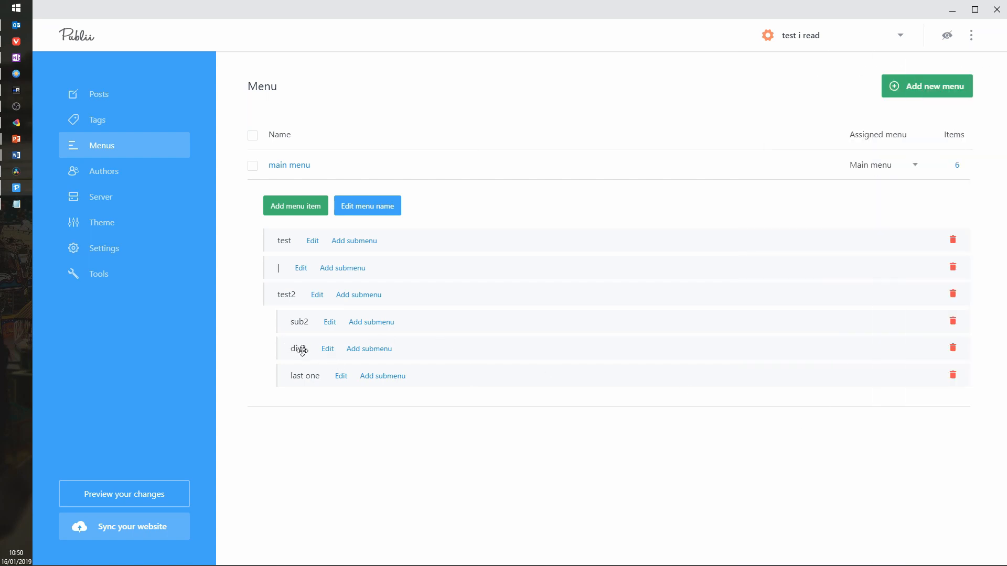
# Relabel the div3 separator as a line of dashes, save, and render a site preview
pyautogui.click(328, 349)
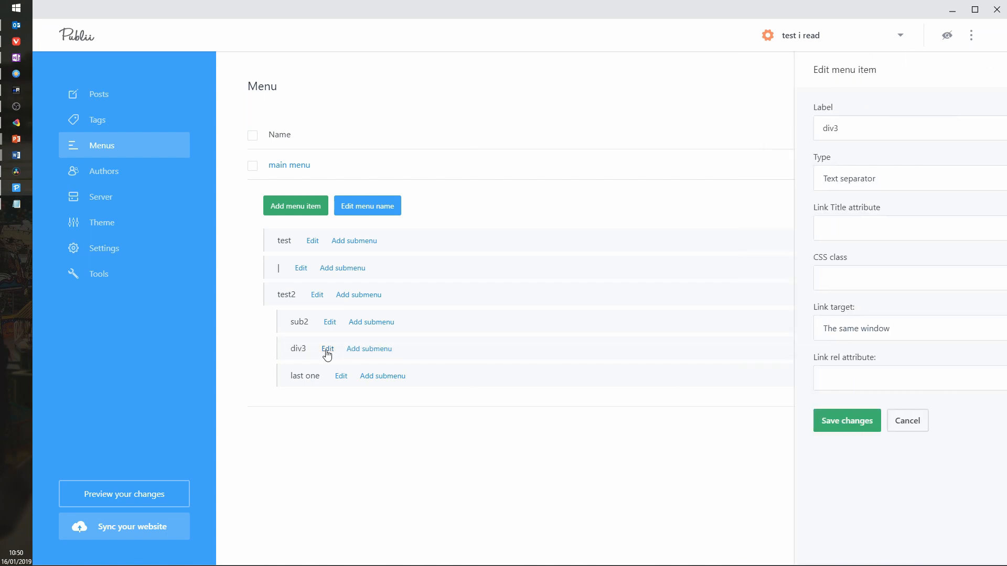
pyautogui.doubleClick(827, 135)
pyautogui.write('----------')
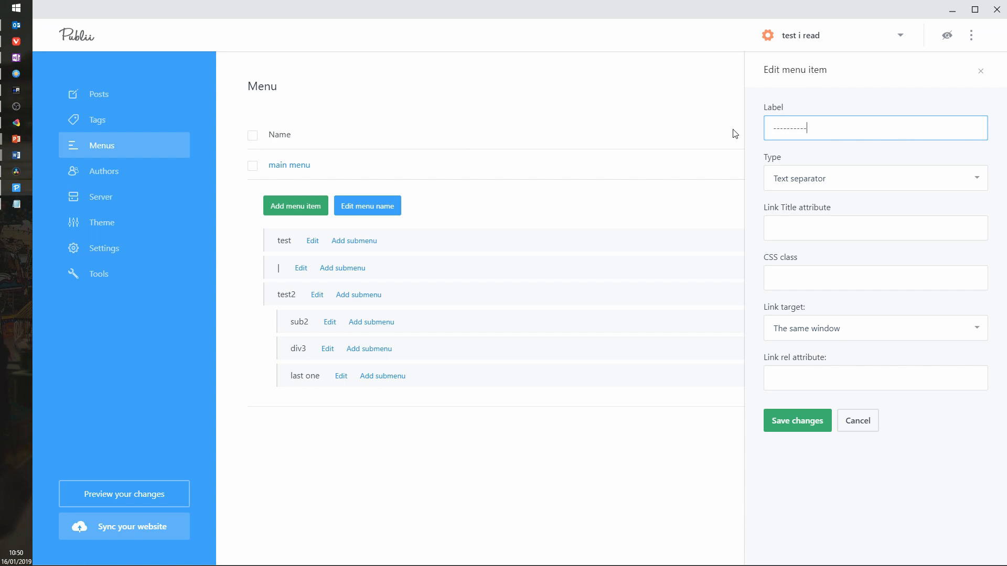
pyautogui.click(803, 420)
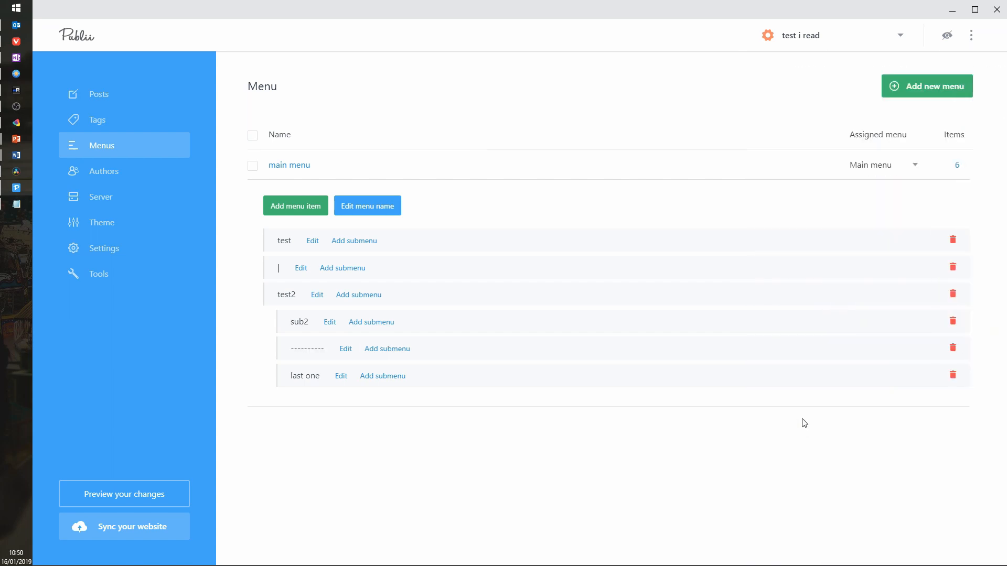
pyautogui.click(173, 494)
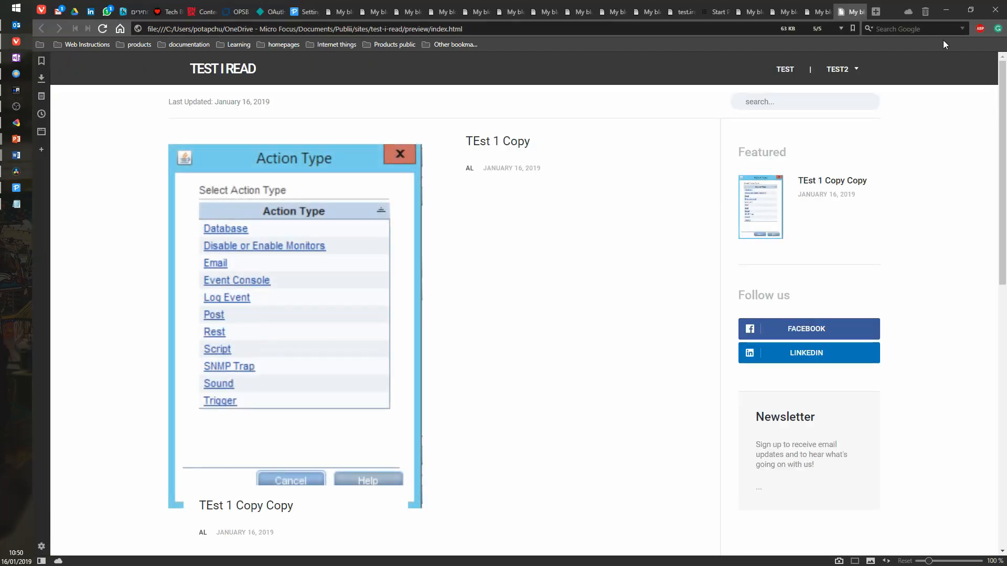
# Inspect the TEST2 dropdown and its dashed separator in the Vivaldi preview, then return to Publii
pyautogui.moveTo(842, 75)
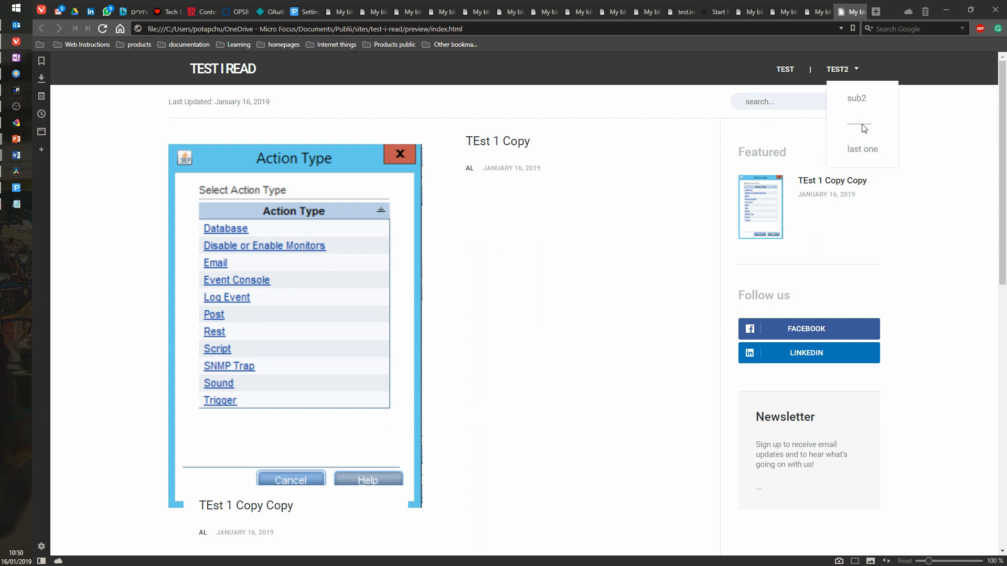
pyautogui.moveTo(865, 86)
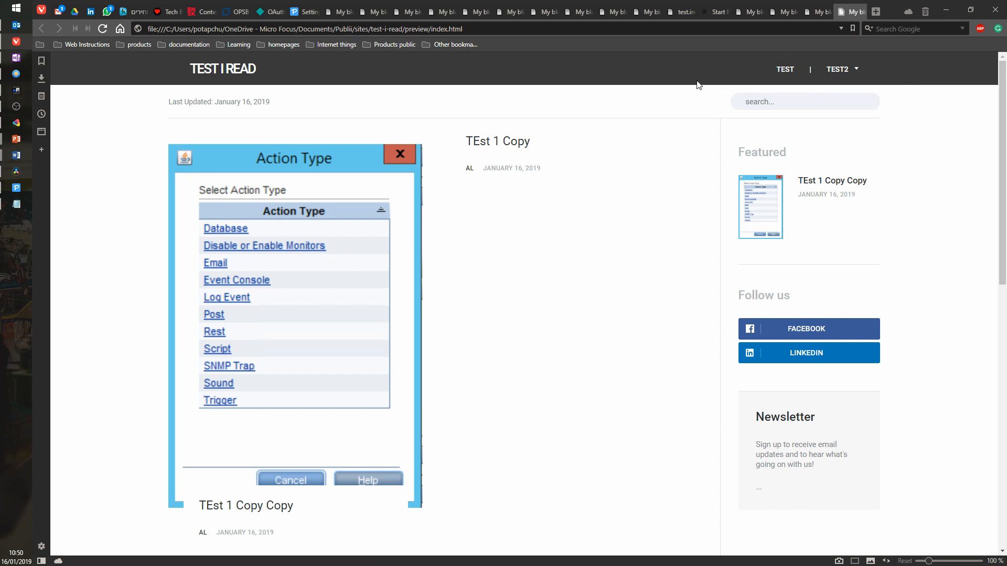
pyautogui.click(30, 193)
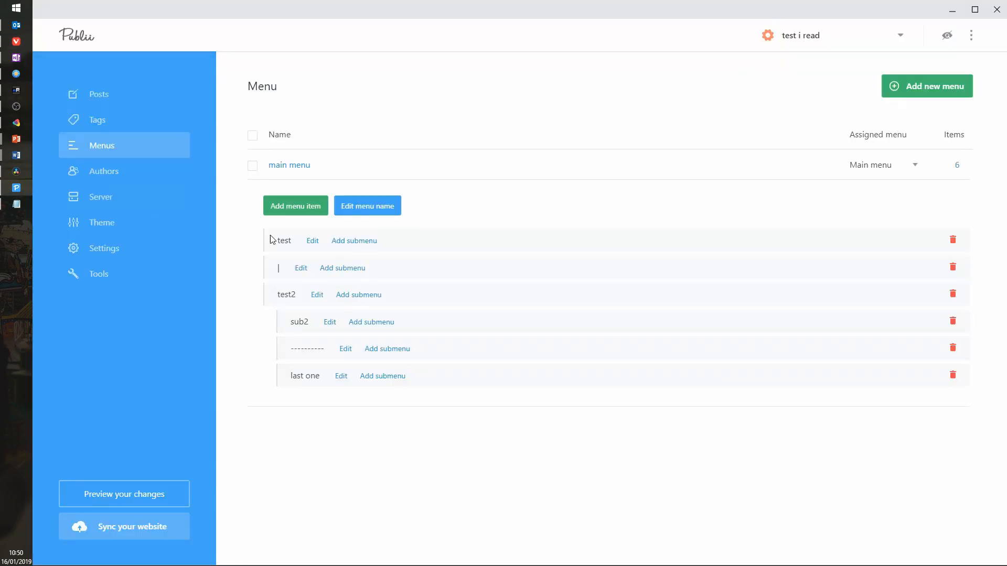
# Browse the theme's Custom settings > Menu section, then the Server settings and Tools page
pyautogui.click(101, 223)
pyautogui.scroll(-5, 641, 378)
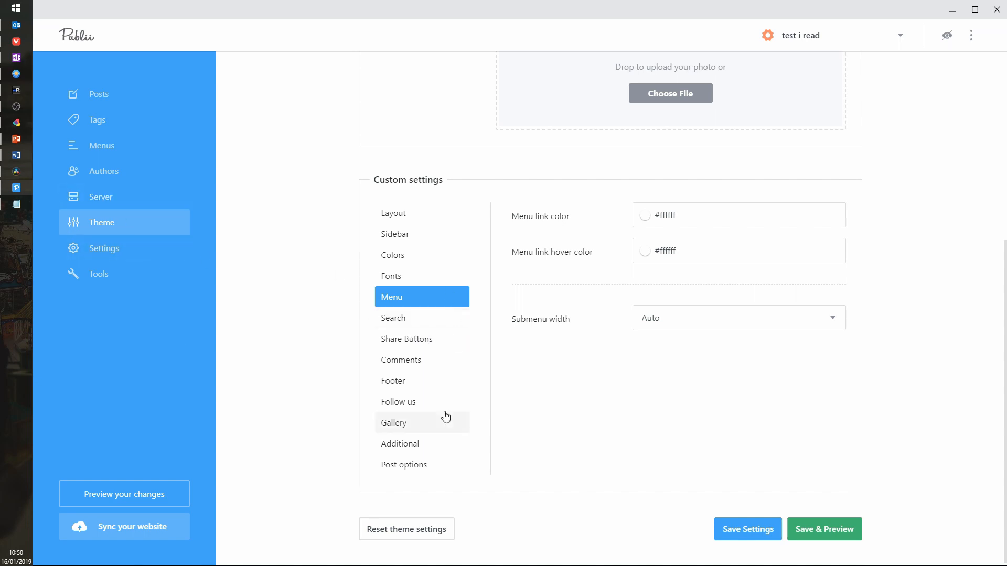
pyautogui.click(101, 197)
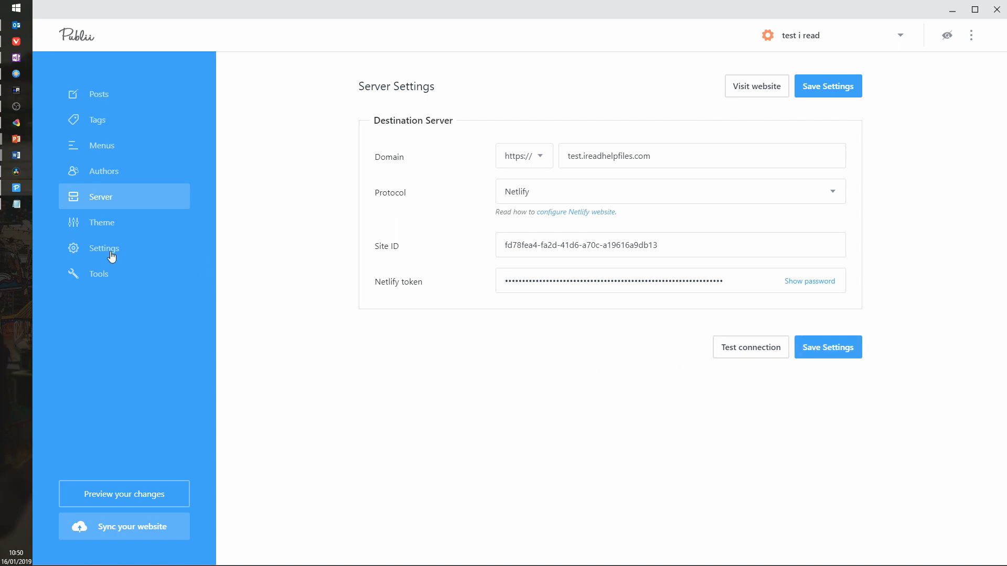
pyautogui.click(109, 275)
# View the empty Backups page and the Site settings, then bring the Vivaldi preview forward
pyautogui.click(308, 136)
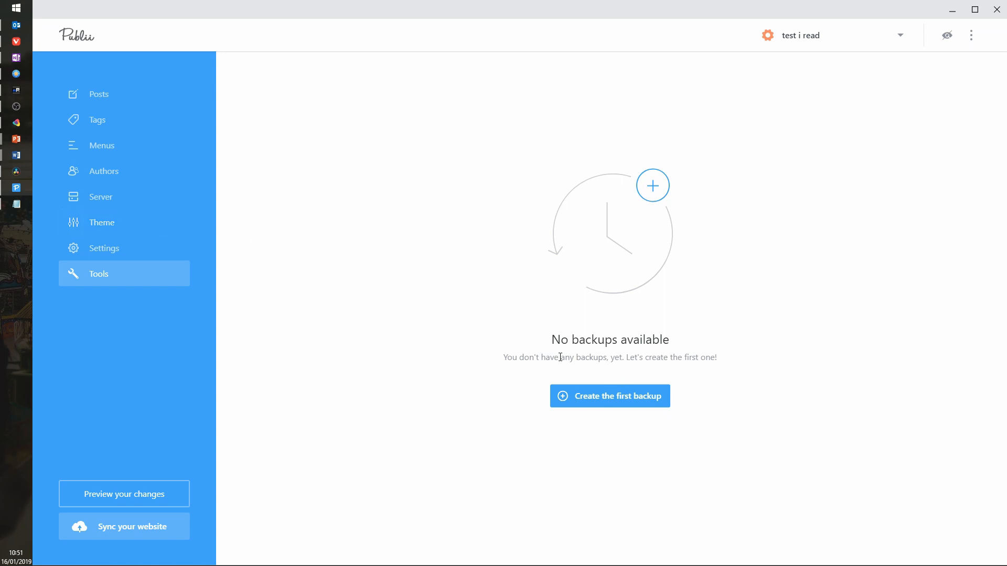
pyautogui.click(98, 249)
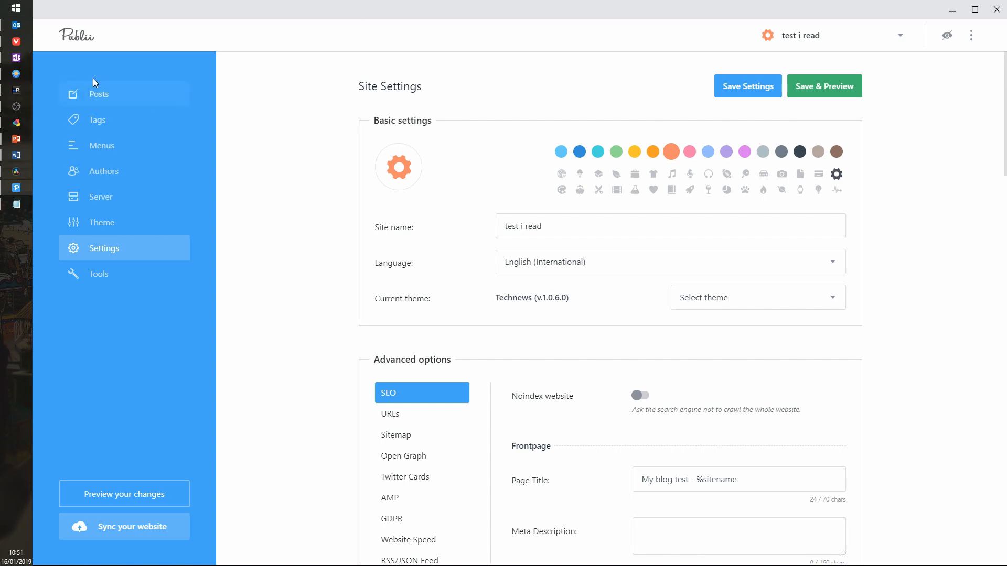
pyautogui.click(14, 43)
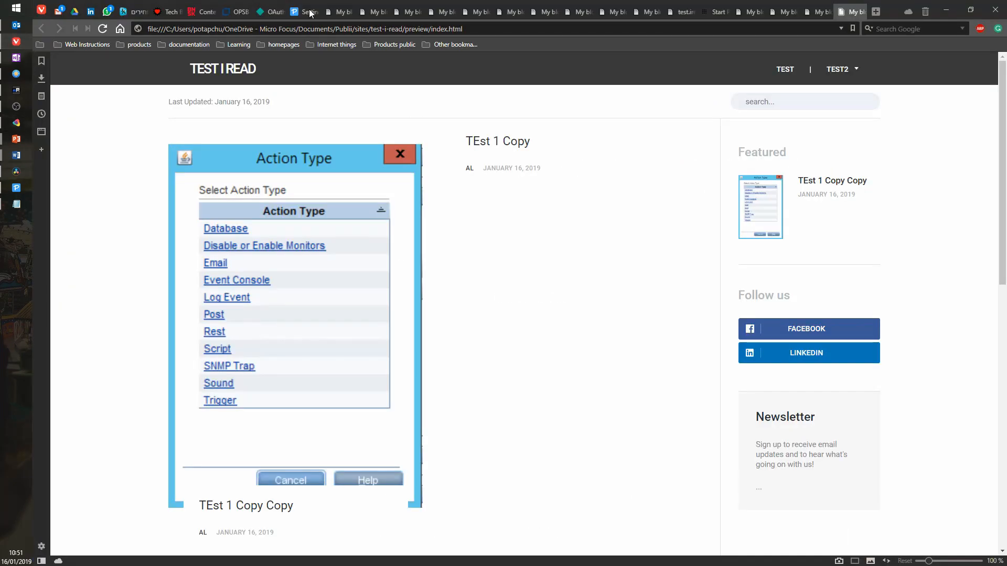
# Read the Tips and Tricks docs article on using Dropbox across multiple computers, then go back to Publii
pyautogui.click(292, 14)
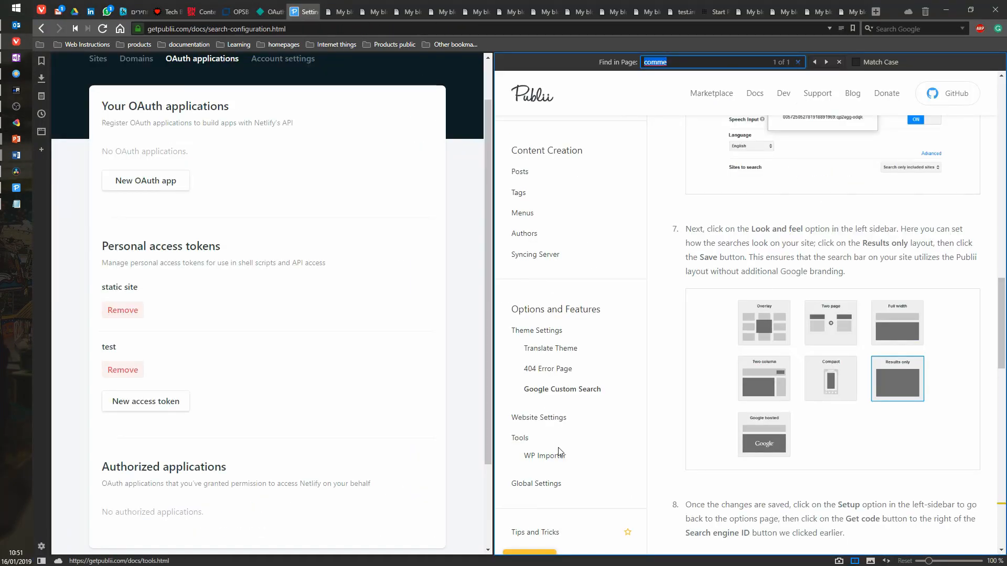
pyautogui.click(618, 532)
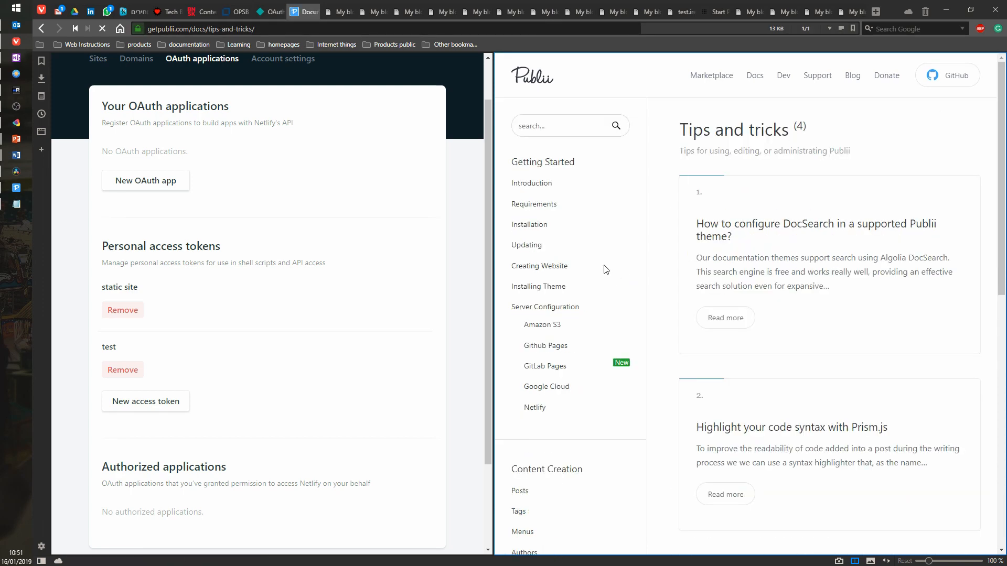
pyautogui.scroll(-2, 902, 268)
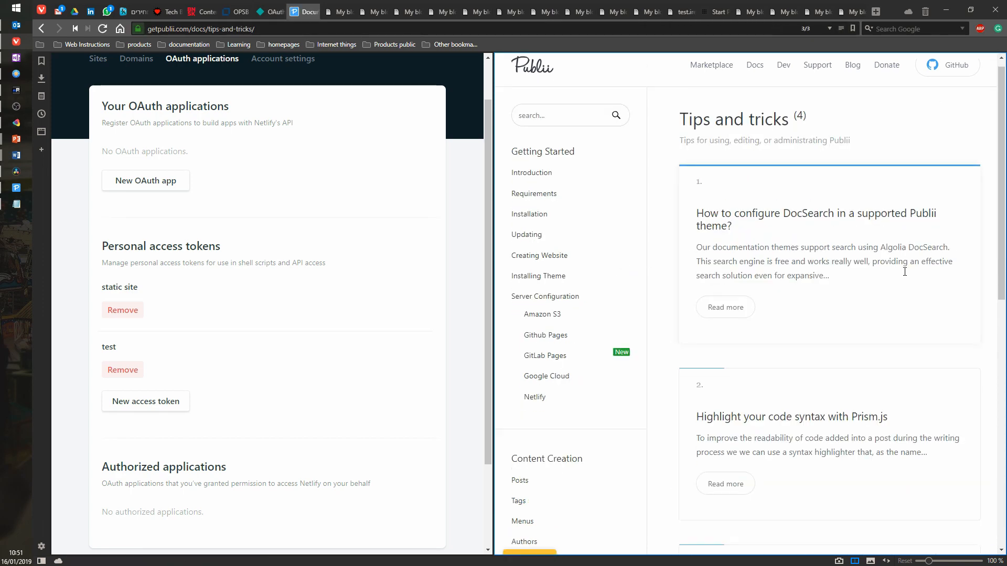
pyautogui.scroll(-3, 850, 262)
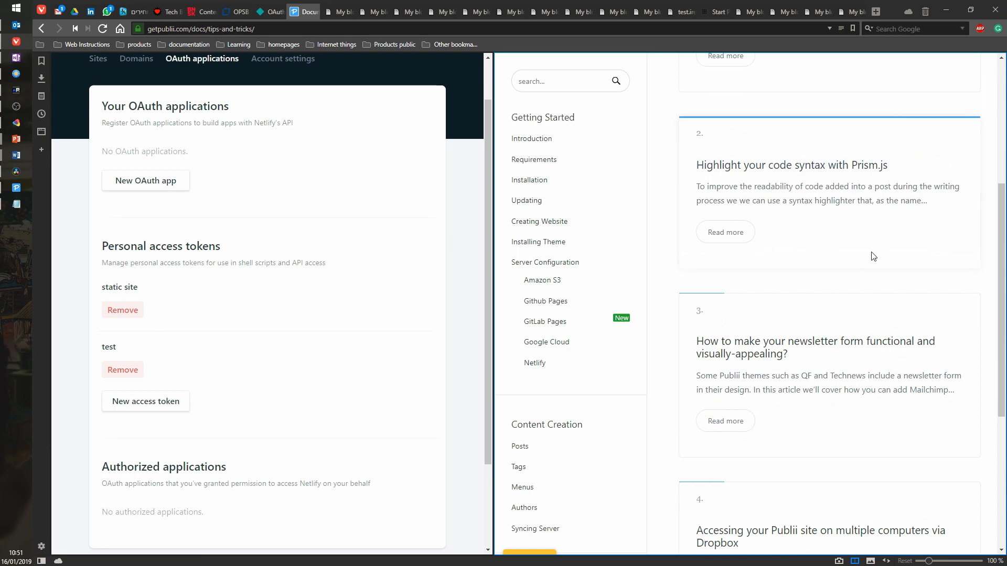
pyautogui.scroll(-3, 878, 293)
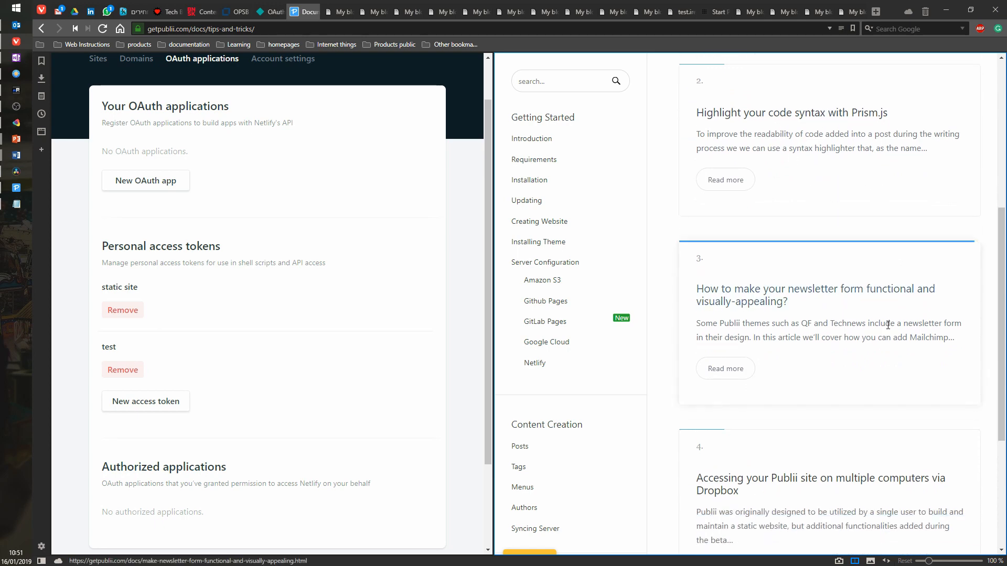
pyautogui.scroll(-3, 885, 311)
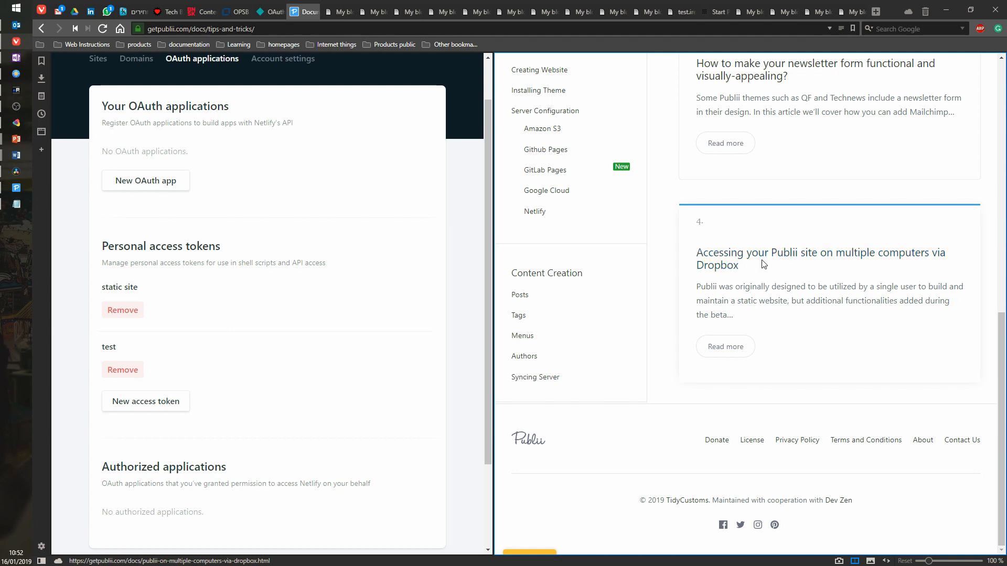
pyautogui.click(753, 259)
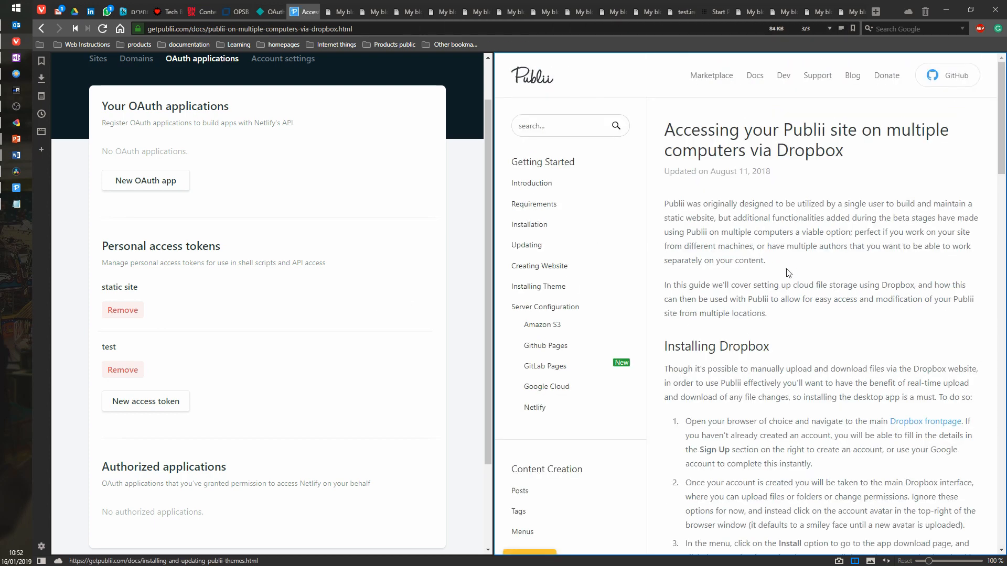
pyautogui.scroll(-5, 734, 250)
pyautogui.scroll(-5, 734, 250)
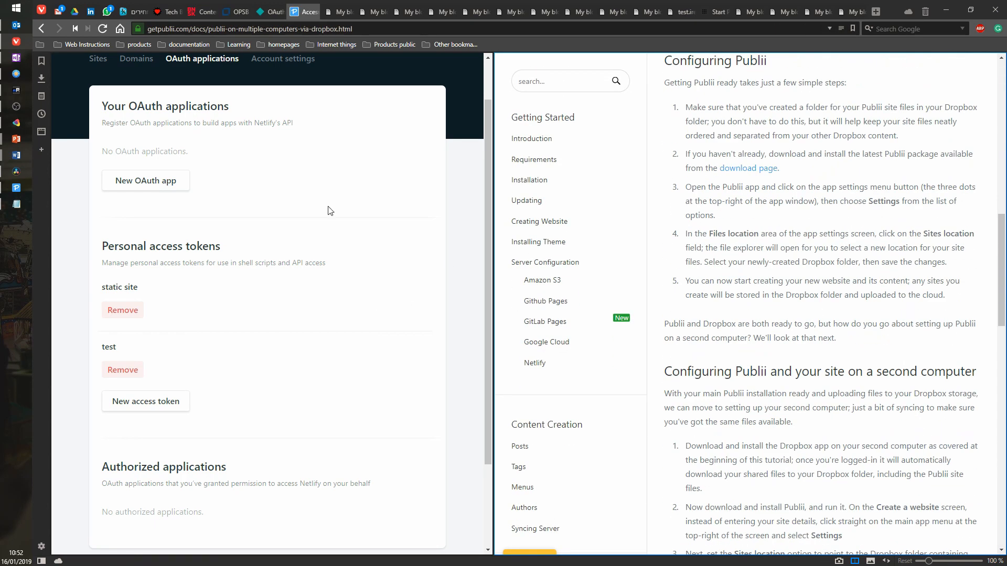
pyautogui.click(17, 187)
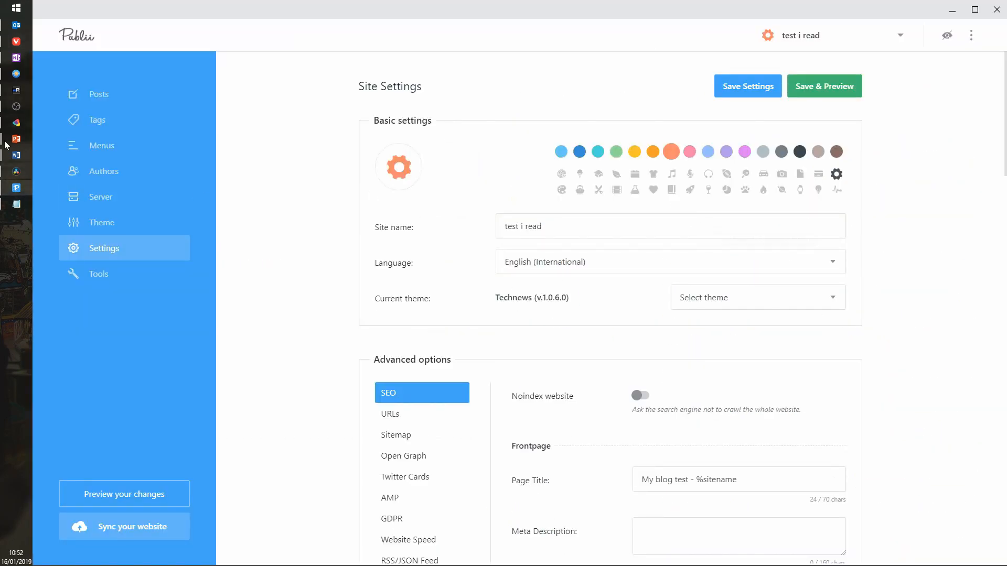
# View the theme list without changing the theme, then go to the empty Tags page
pyautogui.click(768, 304)
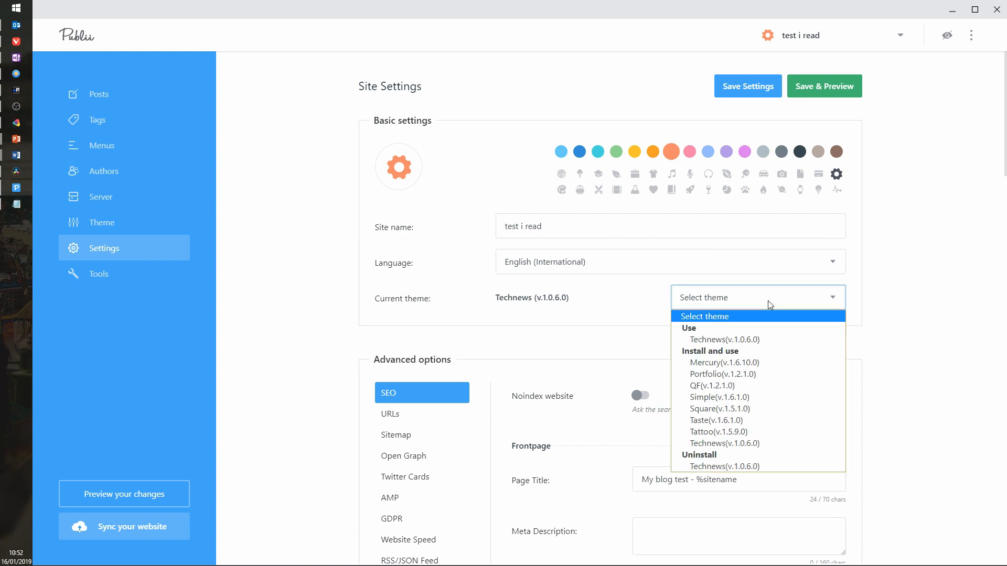
pyautogui.click(926, 321)
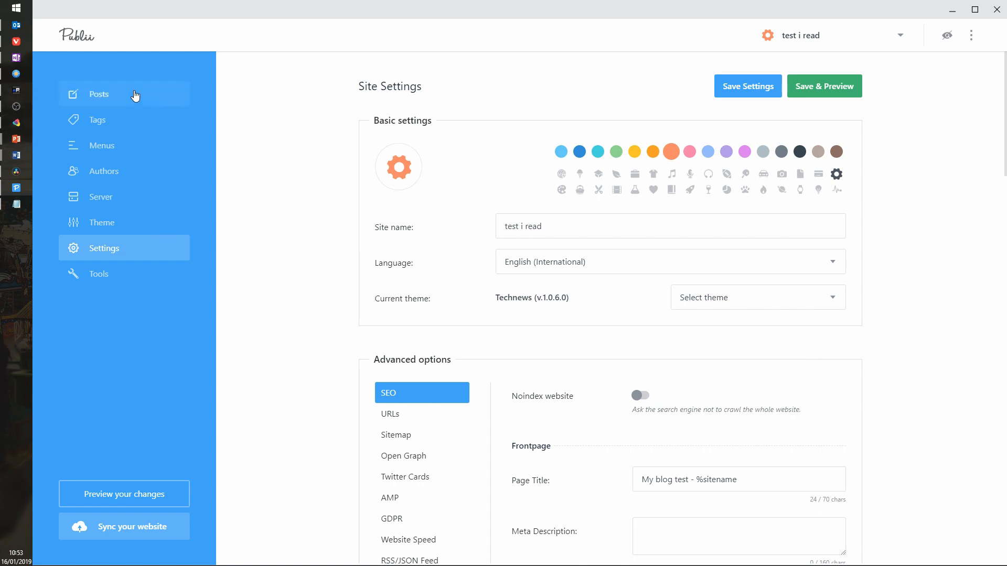
pyautogui.click(99, 121)
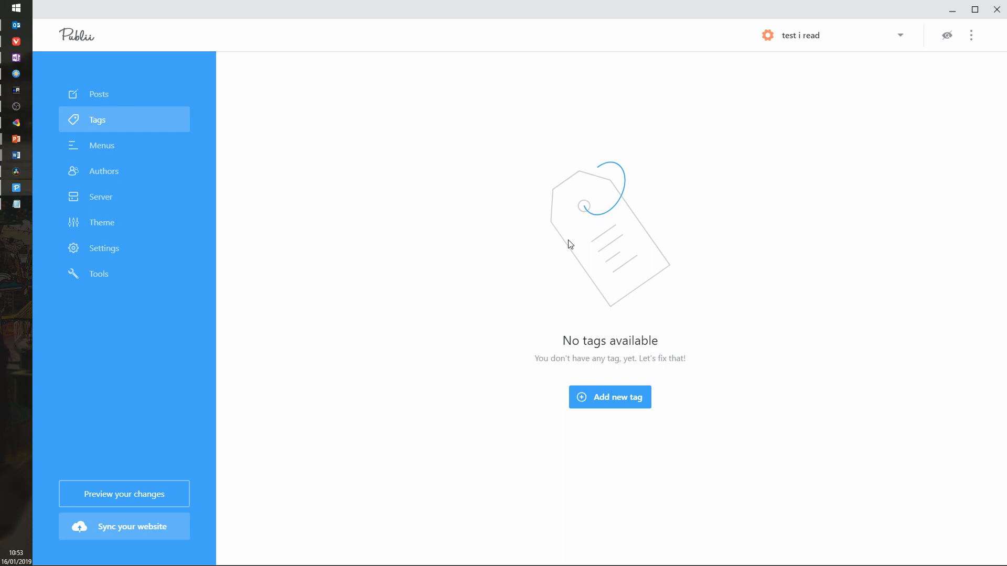
# Open post 'test 2' and glance at its SEO settings before collapsing them
pyautogui.click(76, 92)
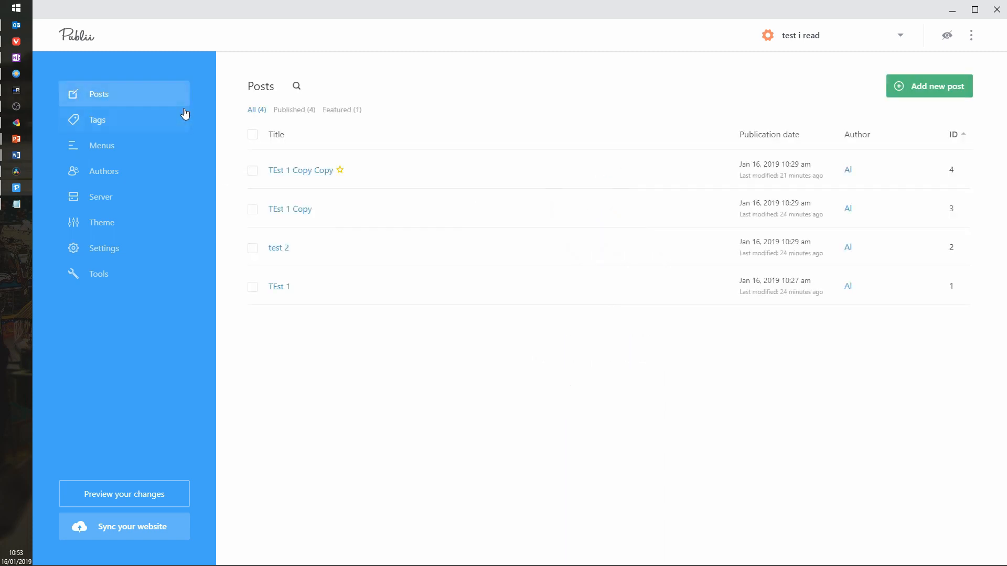
pyautogui.click(290, 247)
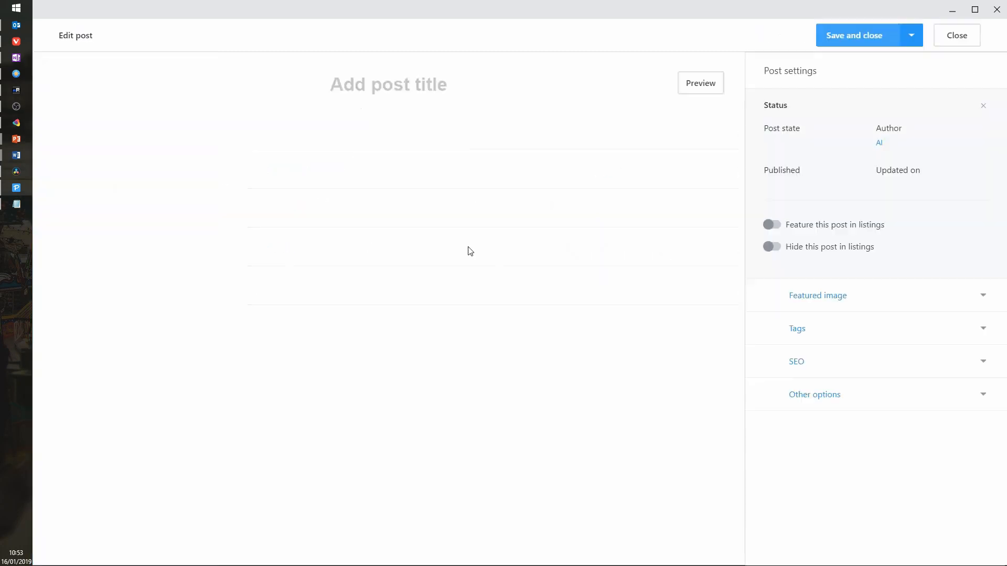
pyautogui.click(870, 363)
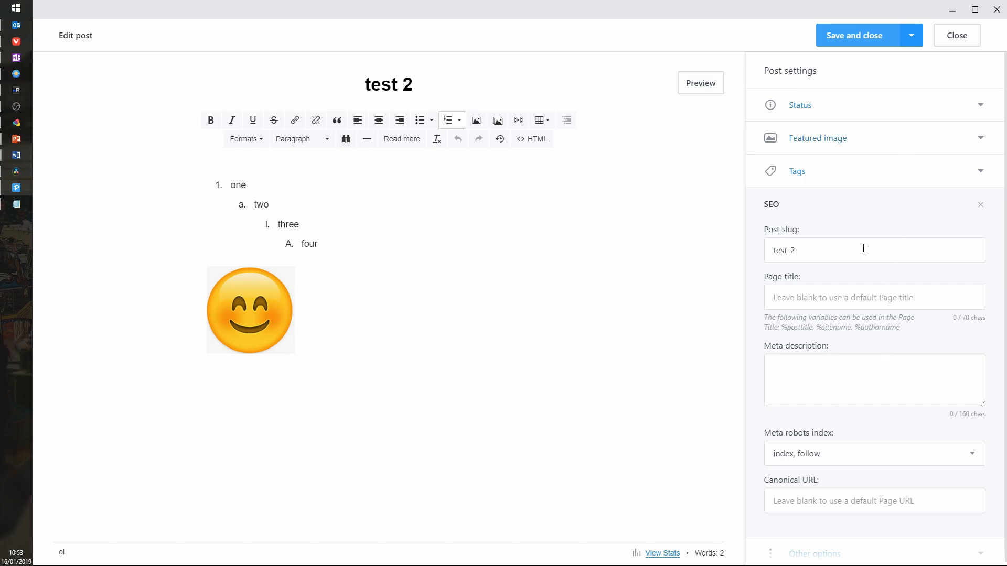
pyautogui.click(844, 254)
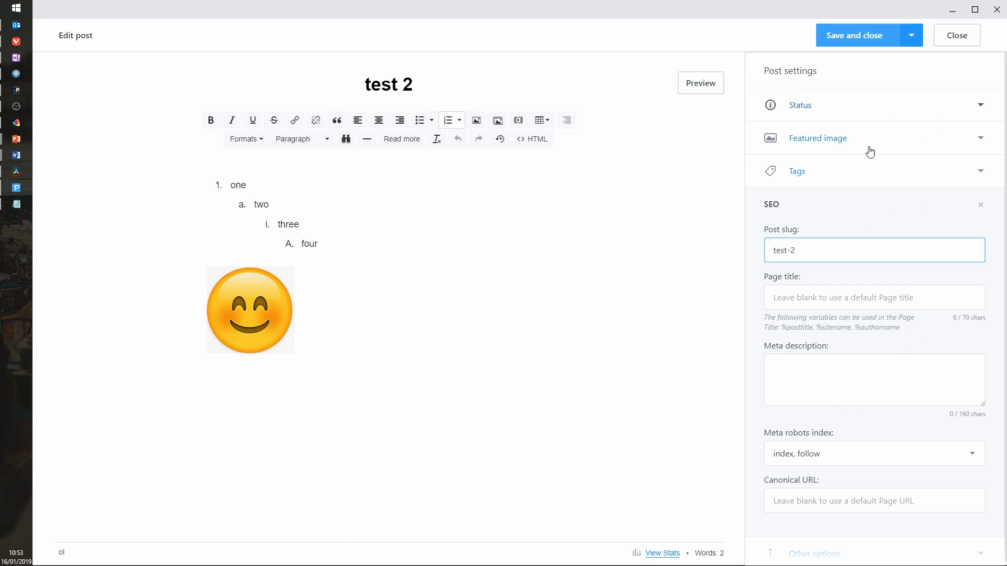
pyautogui.click(911, 195)
# Enter the new tag 'asd' in the post's Tags box
pyautogui.click(872, 177)
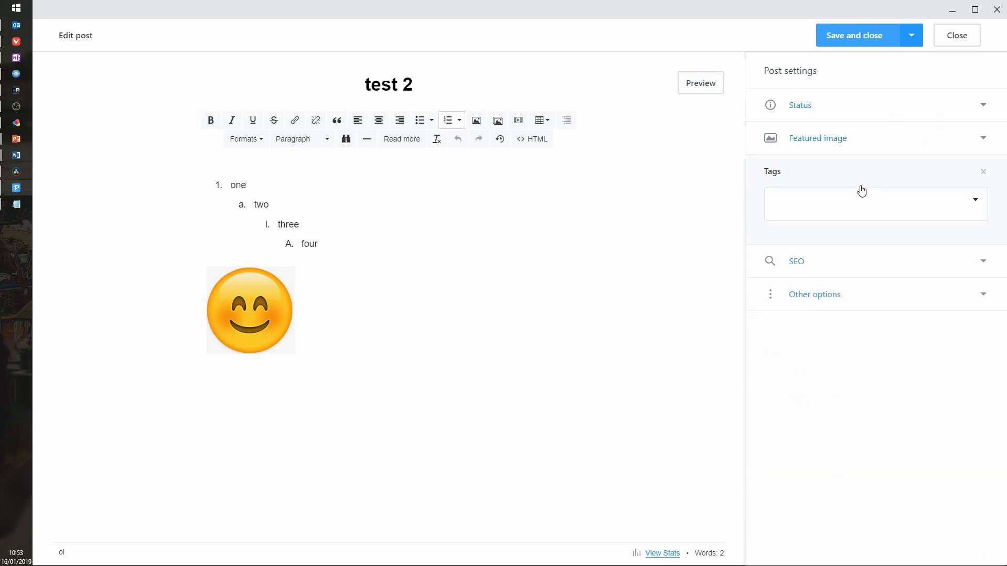
pyautogui.click(879, 203)
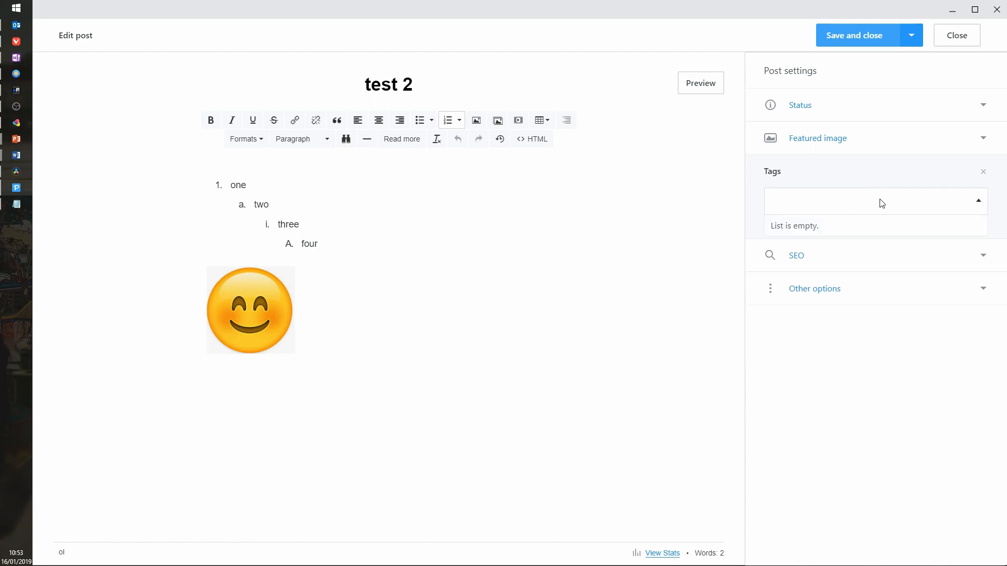
pyautogui.write('asd')
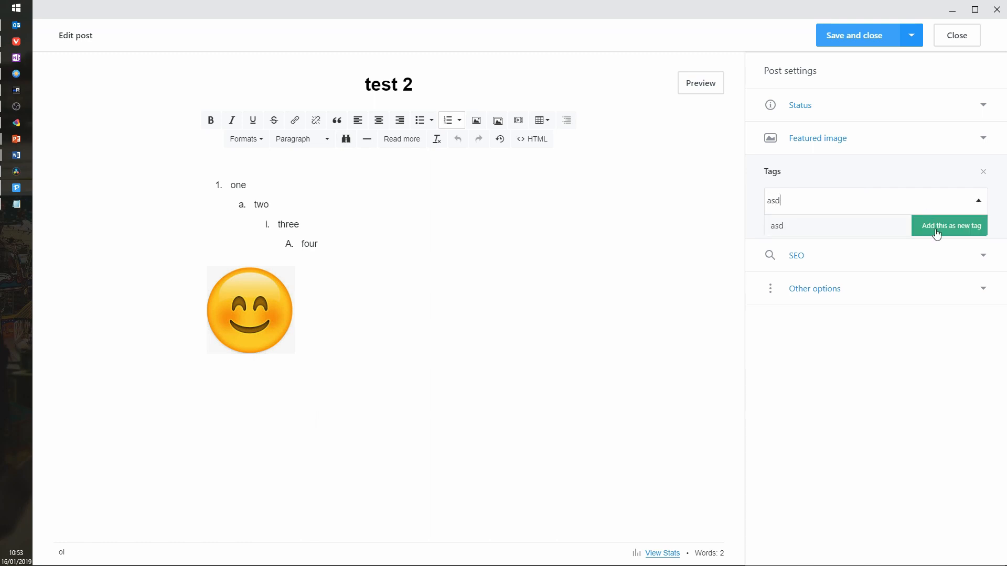